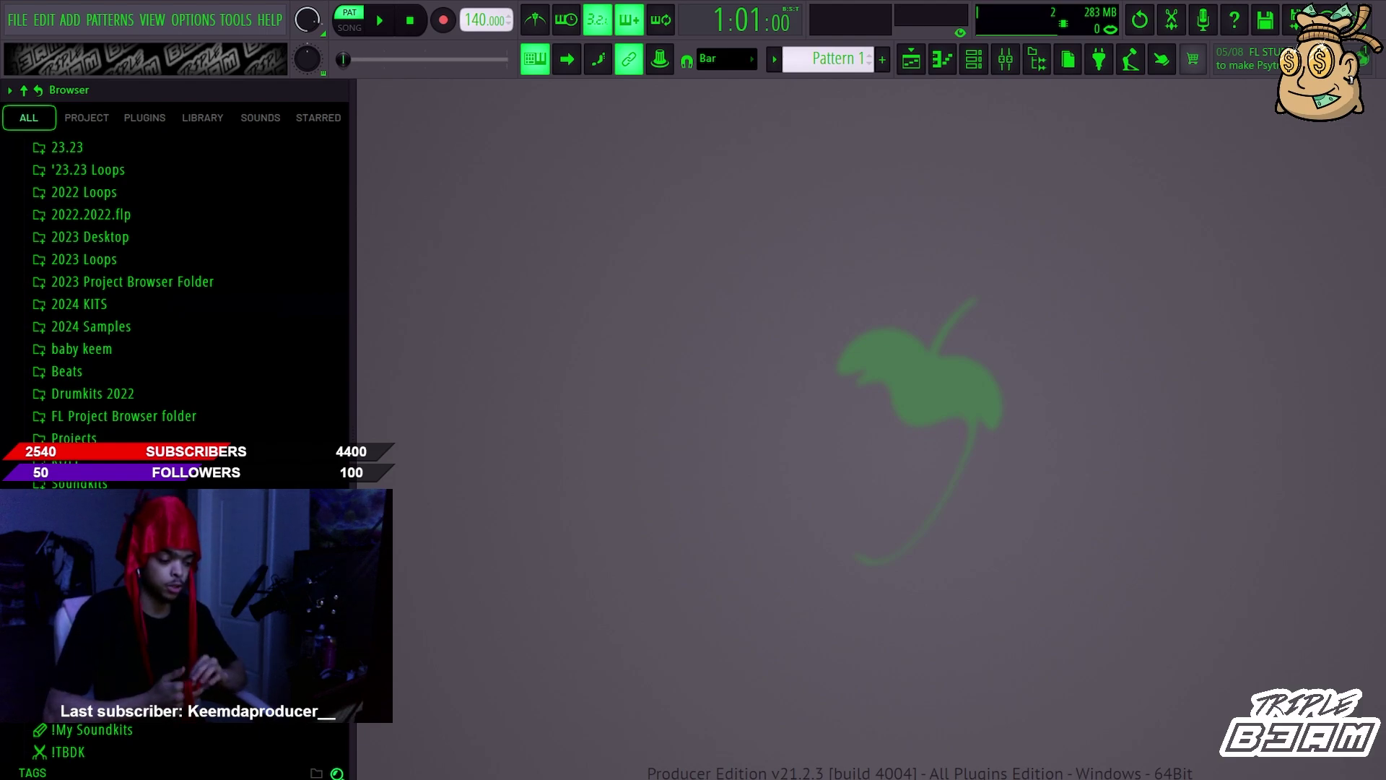
left_click(974, 59)
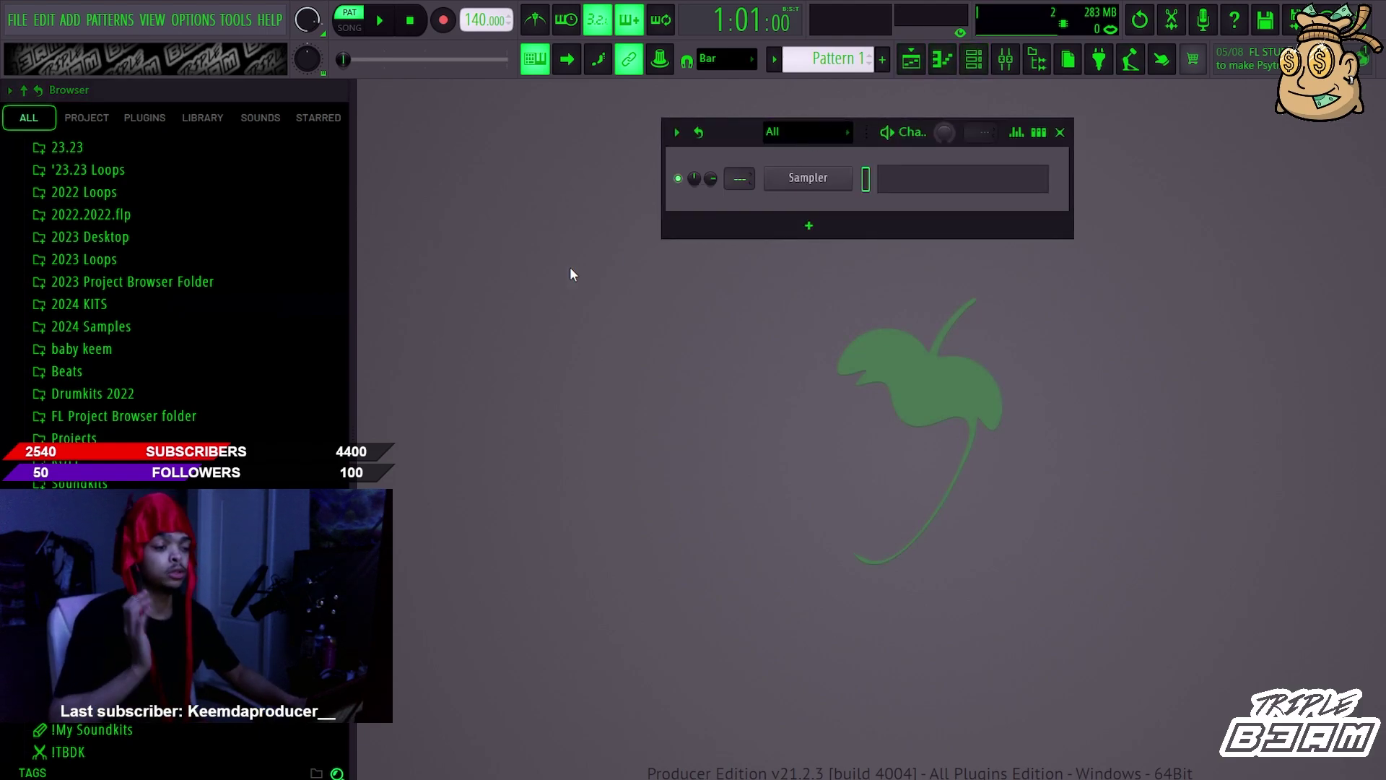
scroll(180, 333, "down", 6)
left_click(136, 321)
scroll(145, 317, "down", 5)
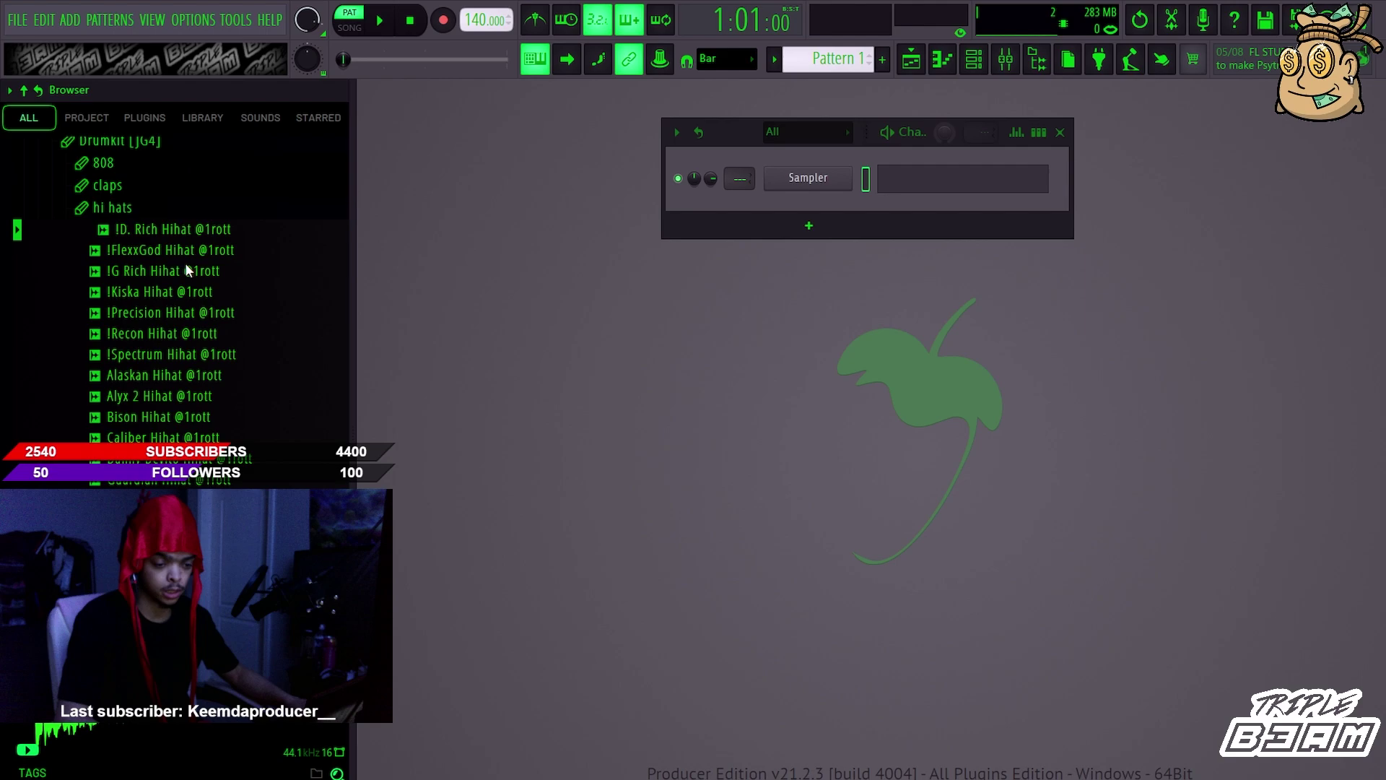
left_click_drag(173, 228, 961, 207)
left_click(966, 211)
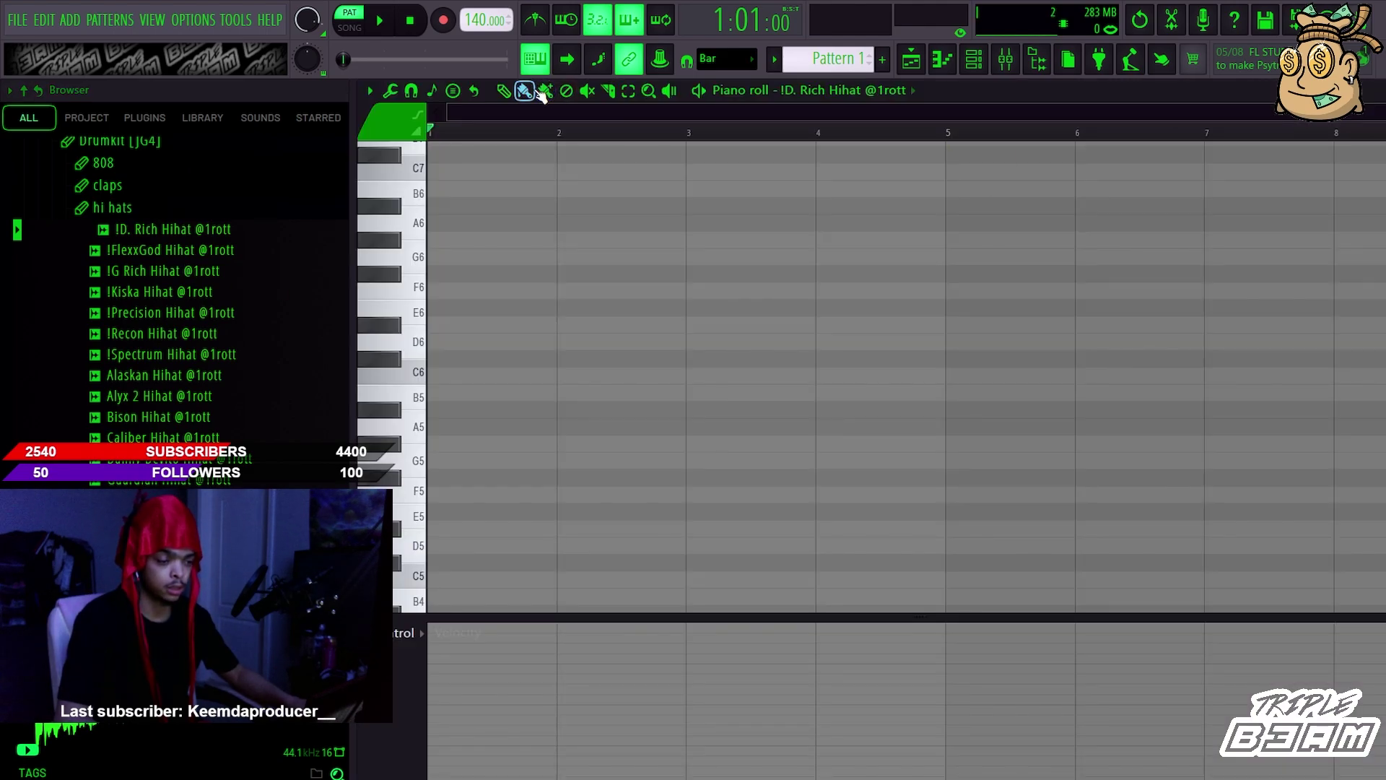
Paint half-beat C5 hi-hat notes across bars 1 and 2, and duplicate them to fill eight bars.
left_click_drag(680, 316, 432, 316)
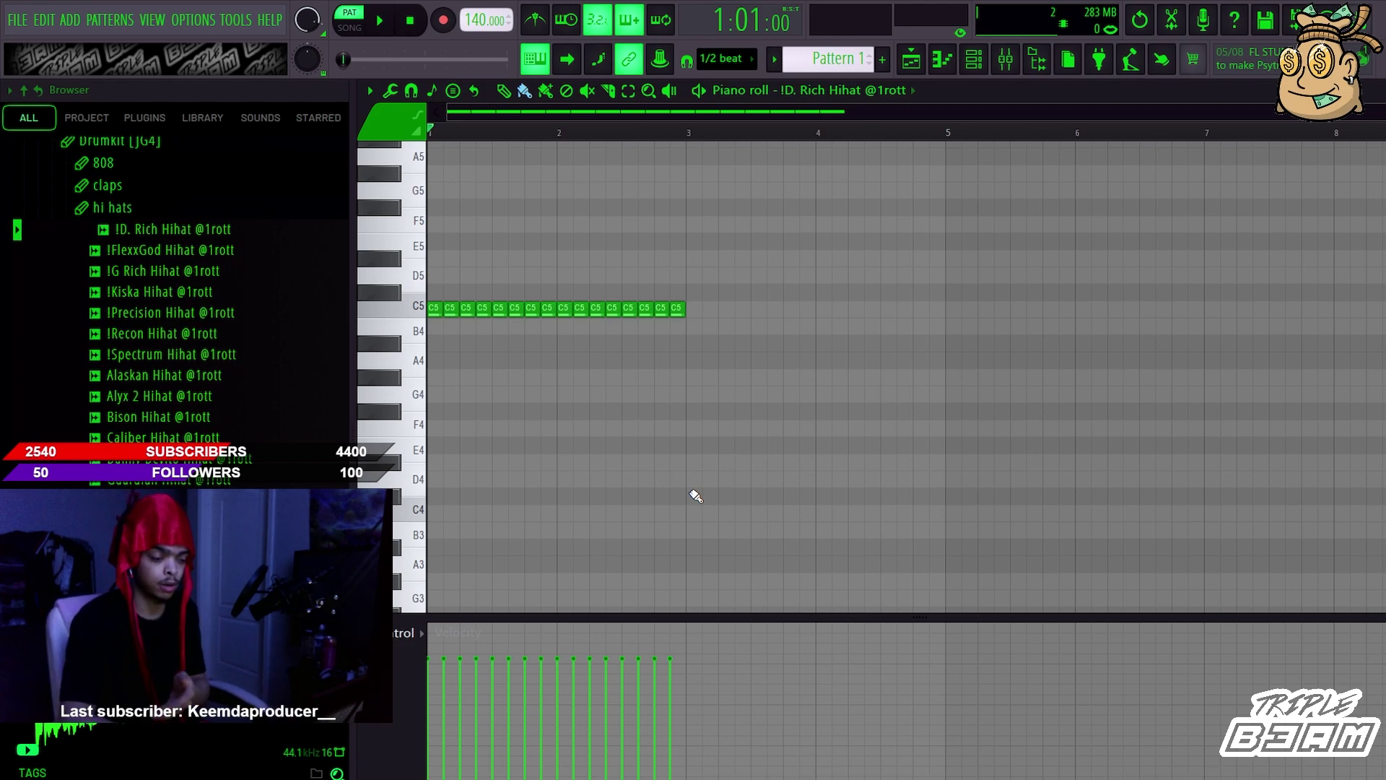
key("ctrl+b")
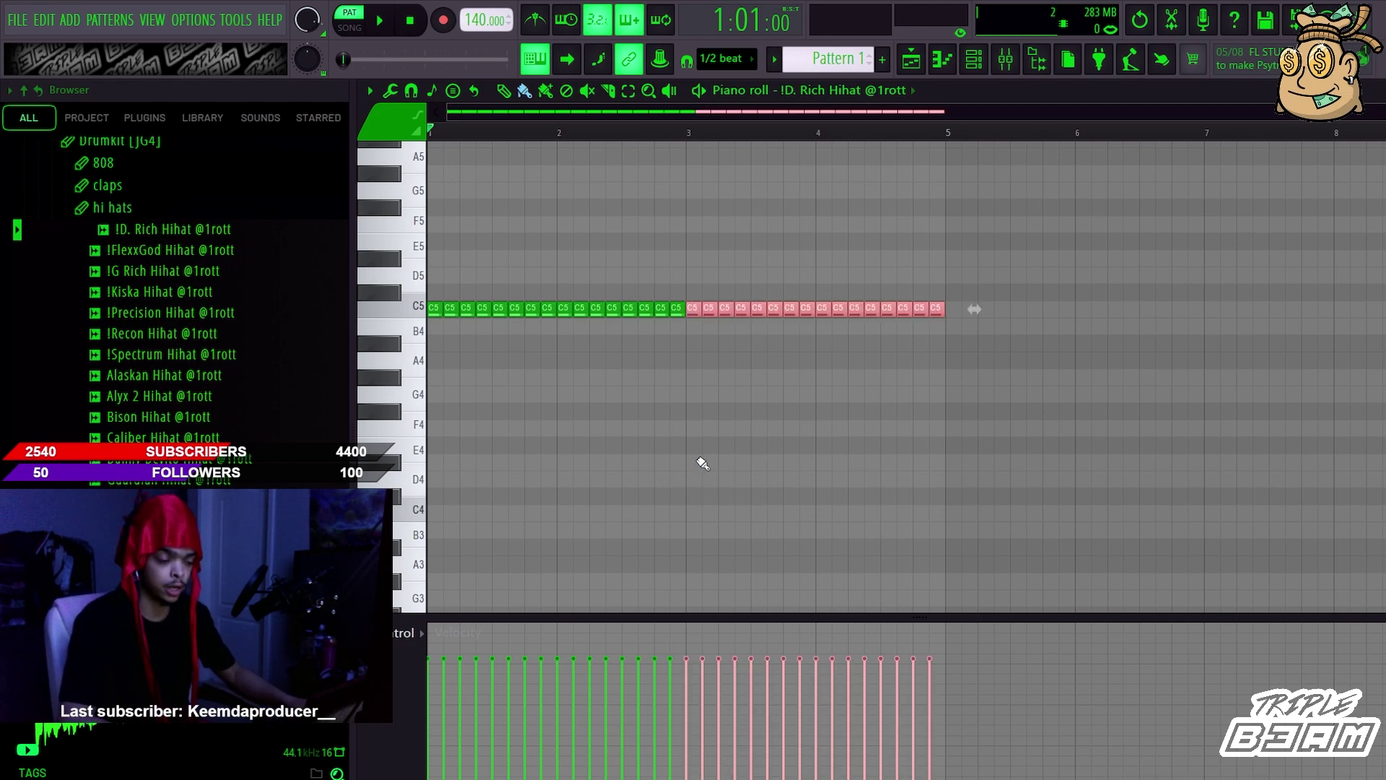
key("ctrl+b")
key("ctrl+d")
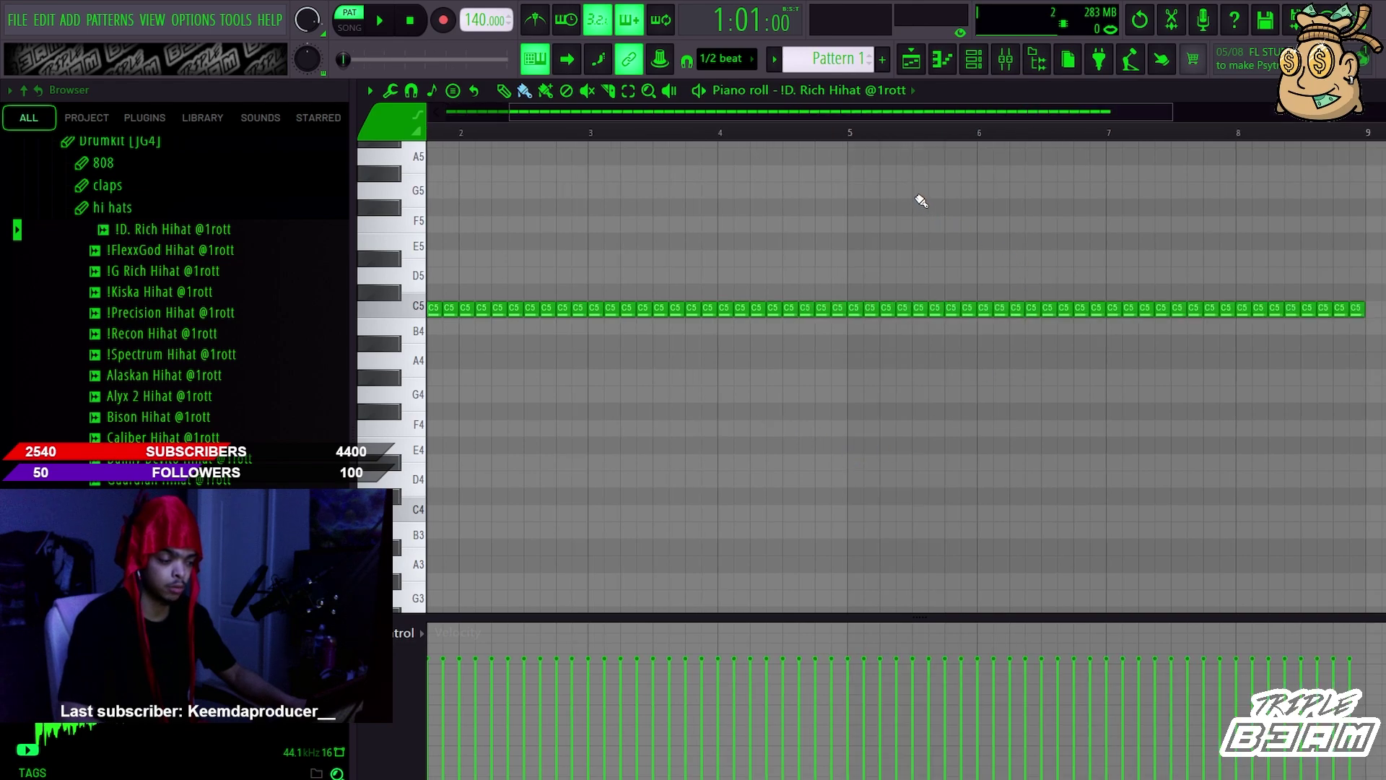
left_click_drag(1109, 111, 1328, 112)
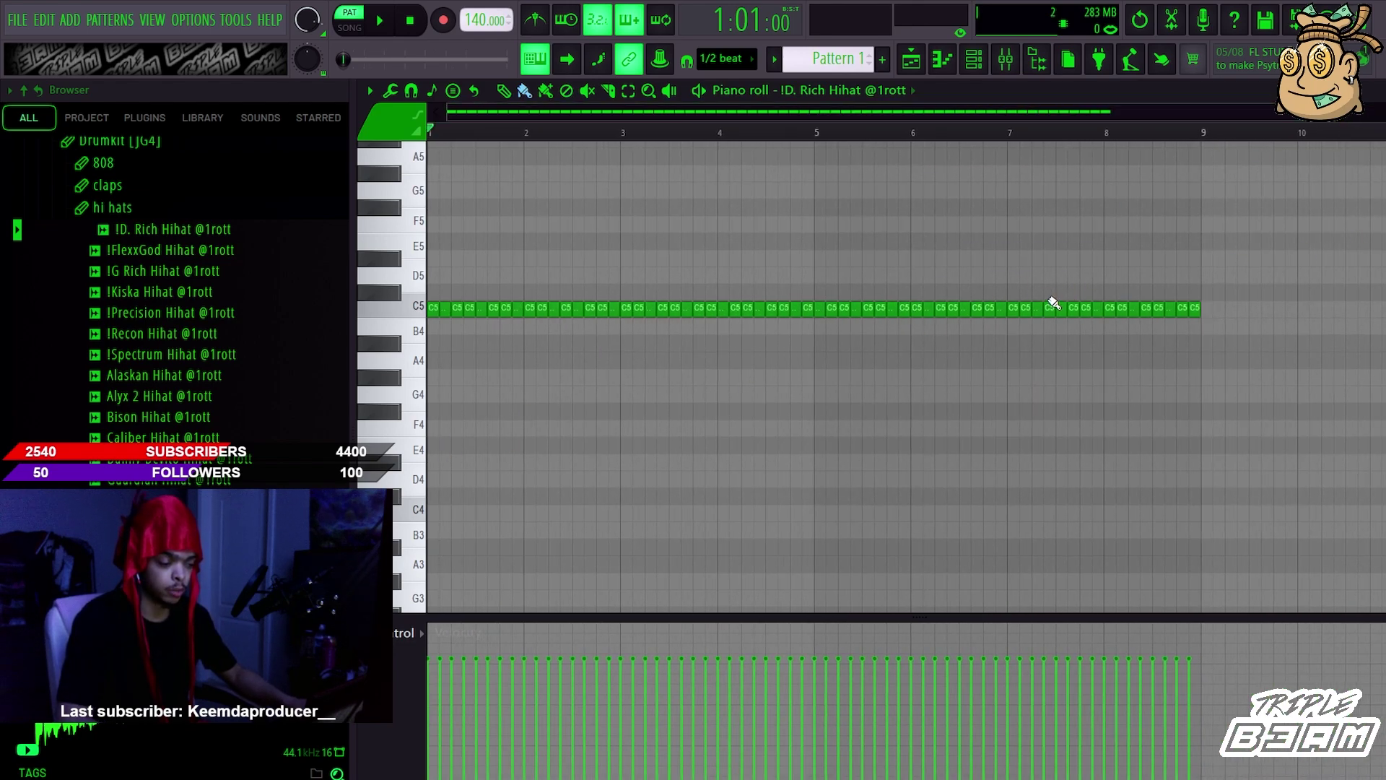
Clear the hi-hat notes from bars 5 to 8 and refill them with a duplicate of the first four bars.
left_click_drag(1281, 253, 821, 388)
key("Delete")
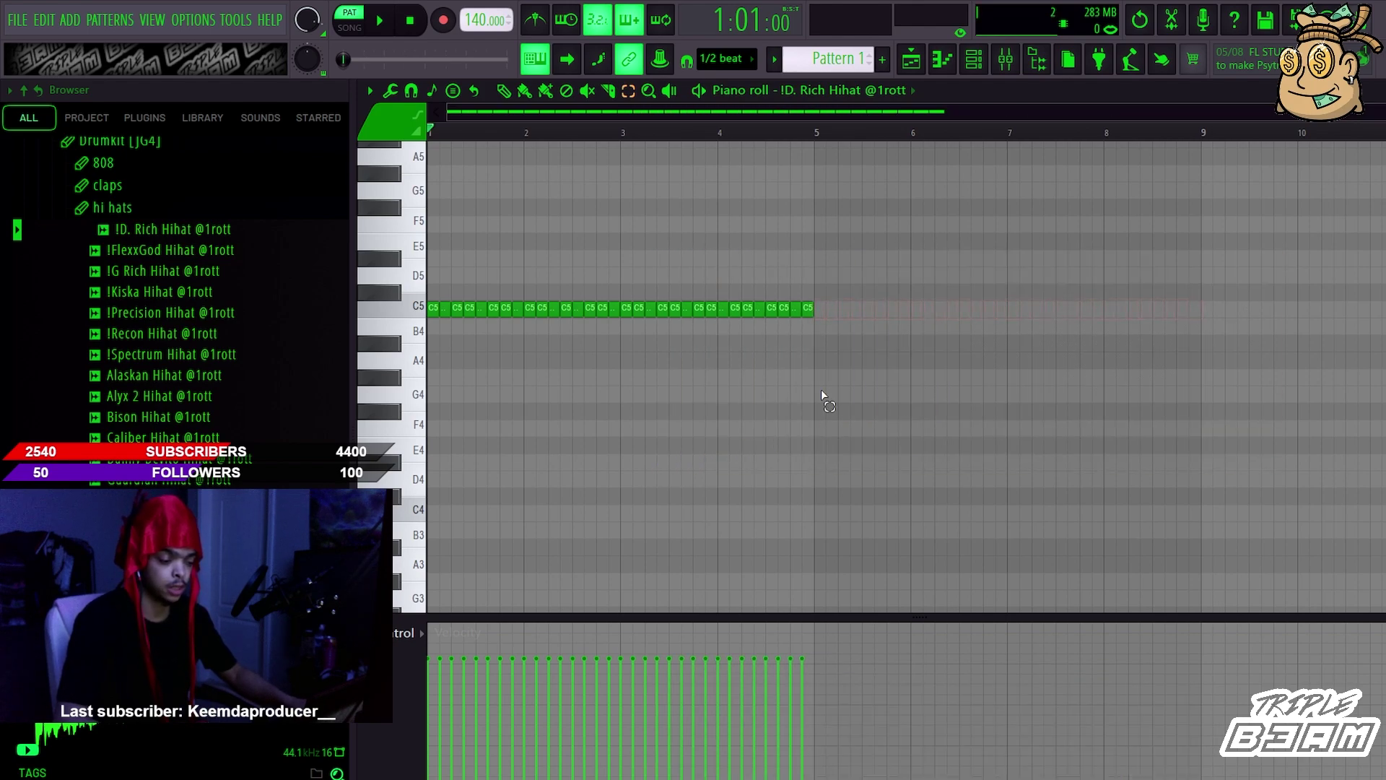
key("space")
key("ctrl+z")
key("ctrl+d")
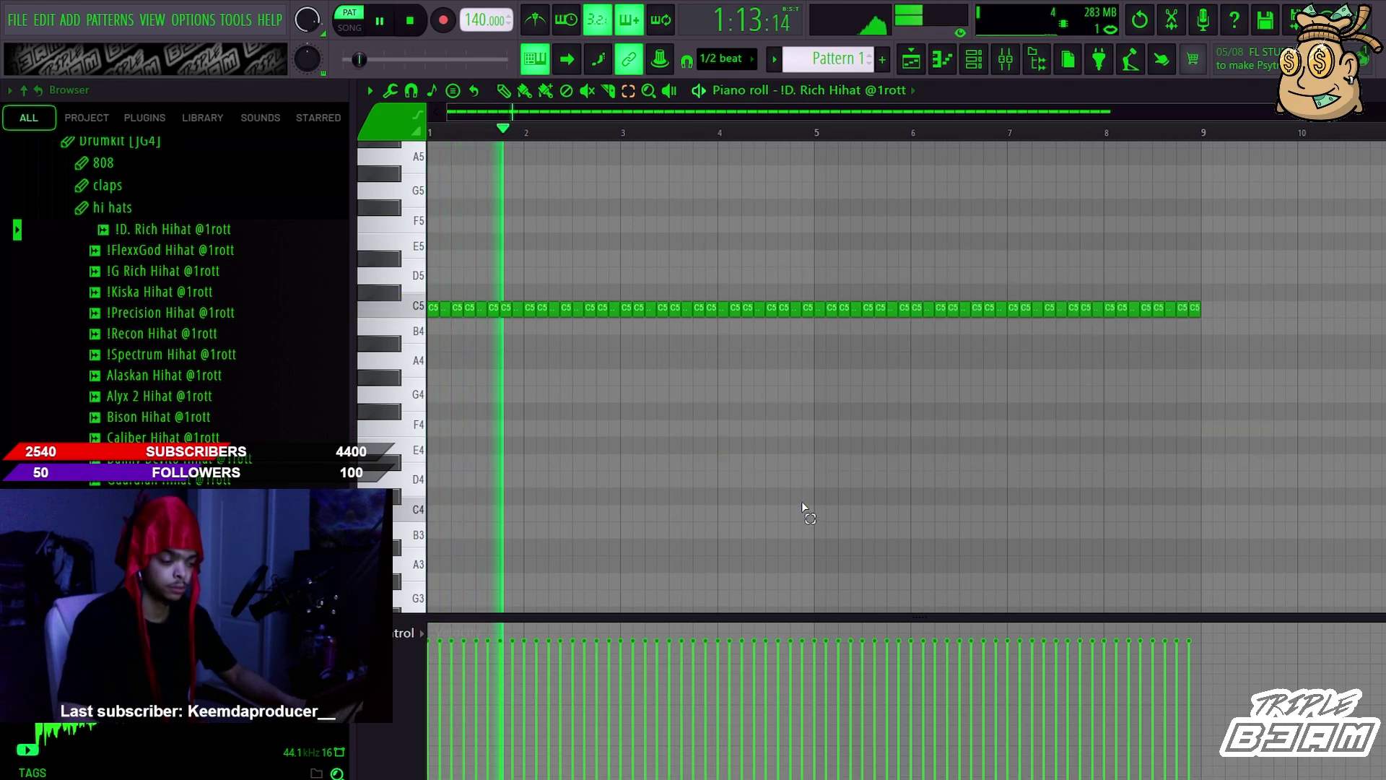
key("space")
key("ctrl+z")
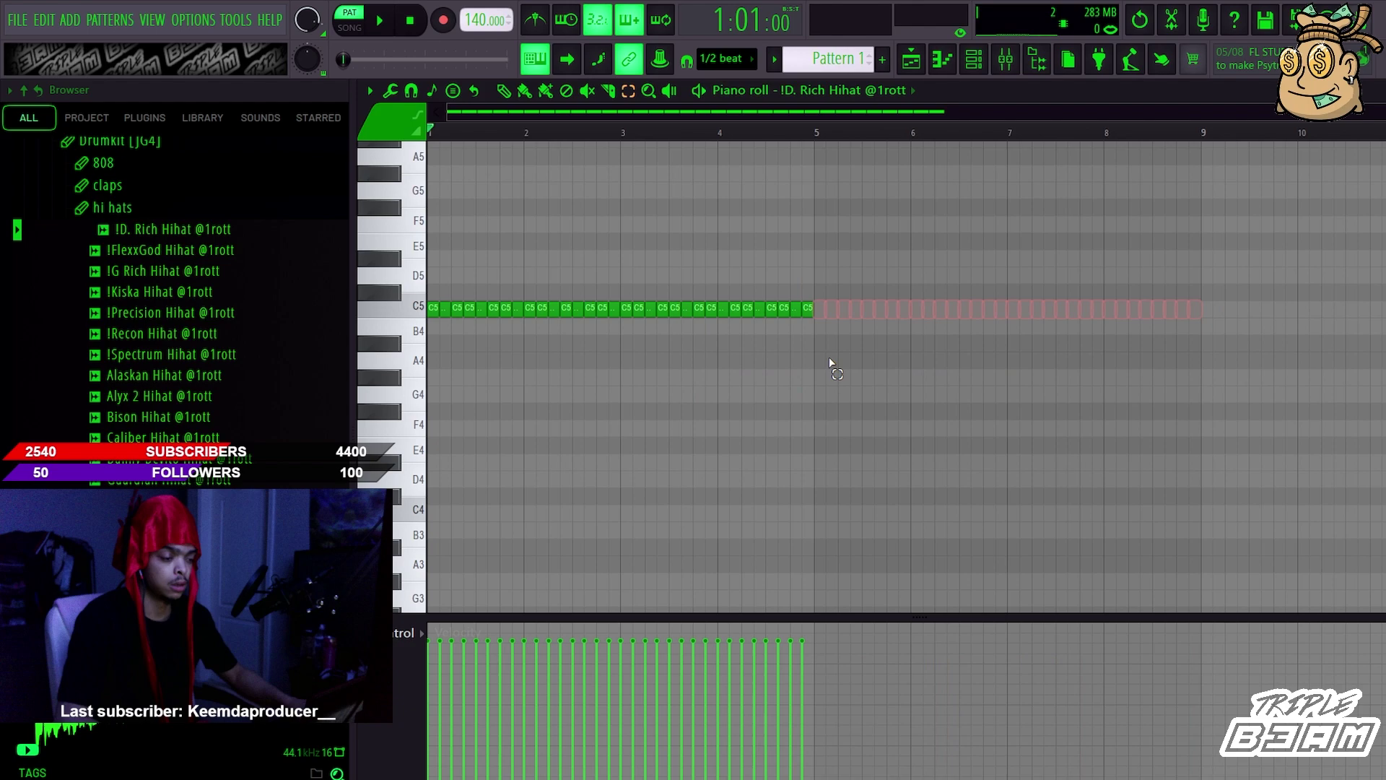
key("ctrl+a")
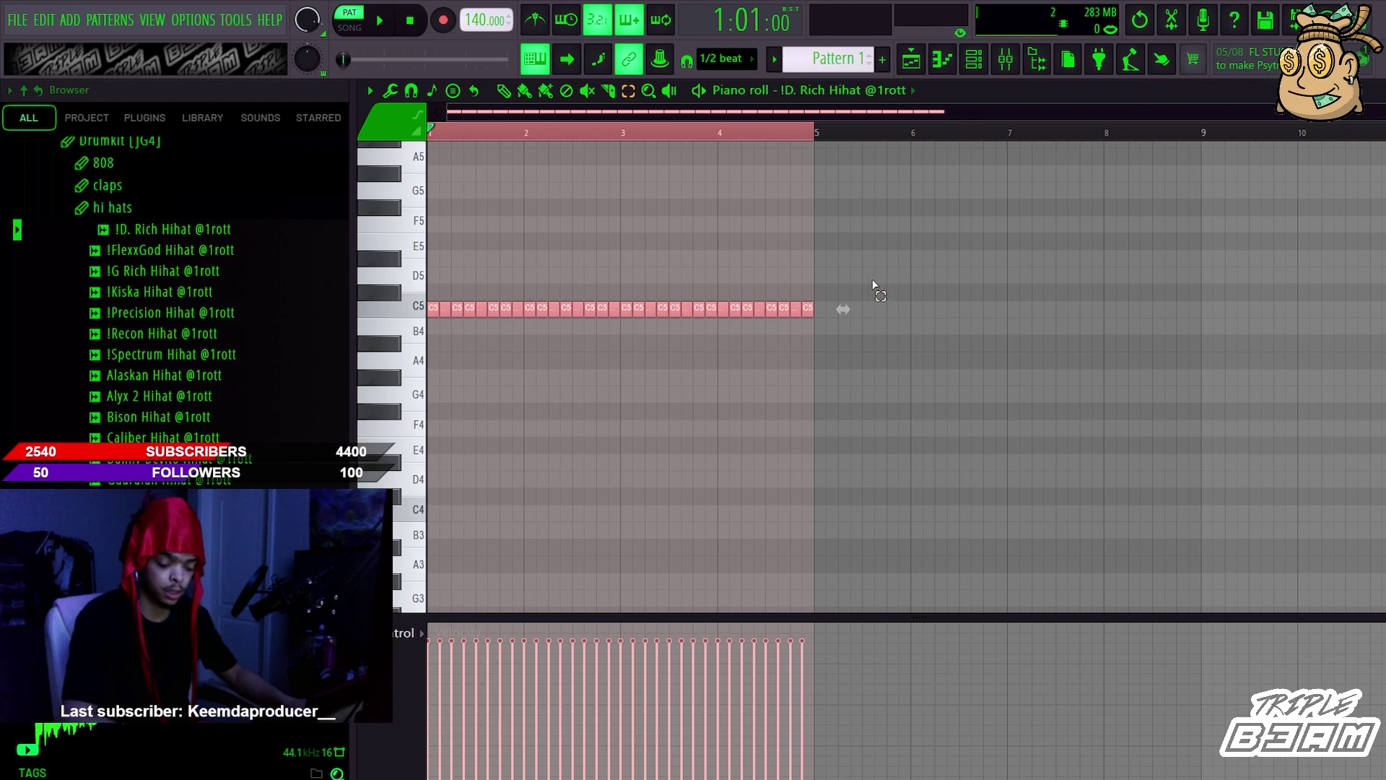
key("ctrl+b")
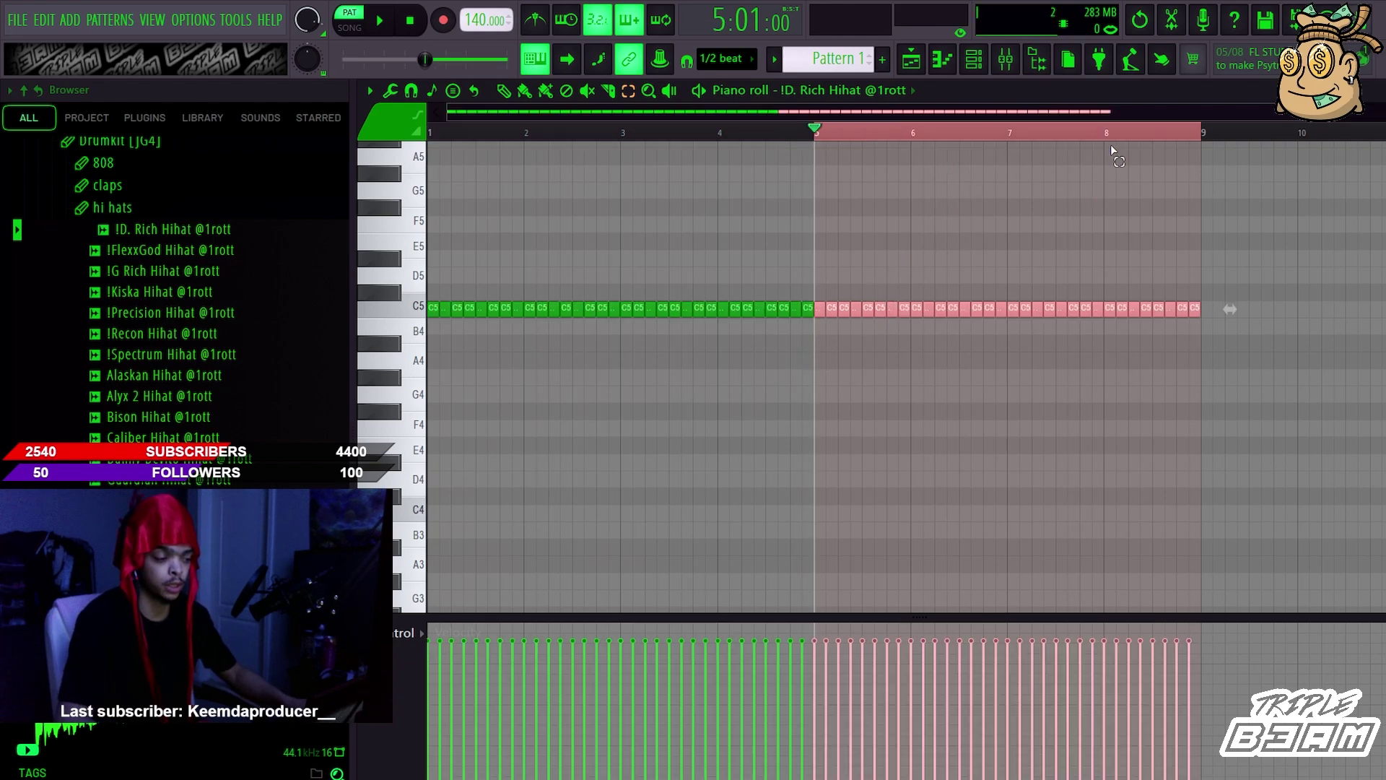
Try duplicating all eight bars of hi-hat notes into bars 9 to 16, deleting the copies.
key("ctrl+a")
key("ctrl+b")
key("Delete")
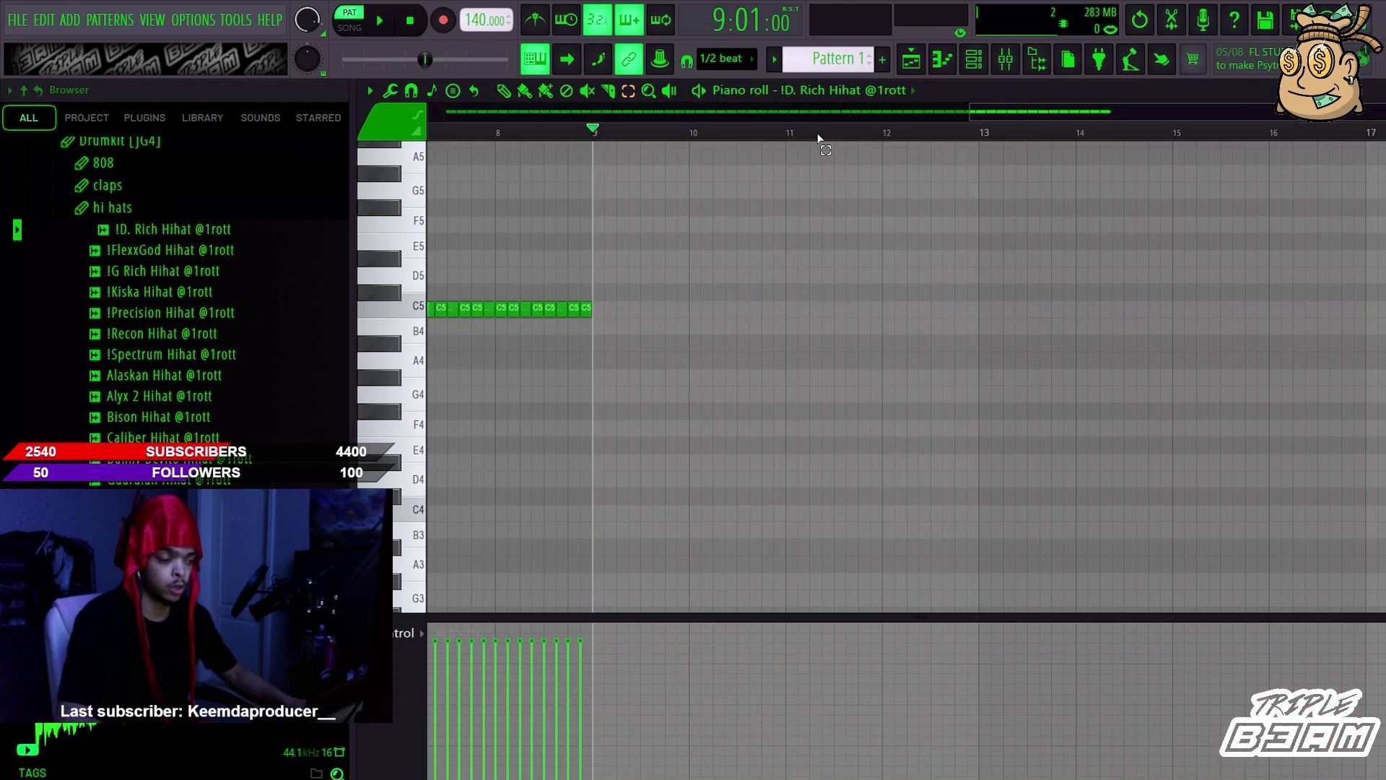
key("ctrl+b")
key("Delete")
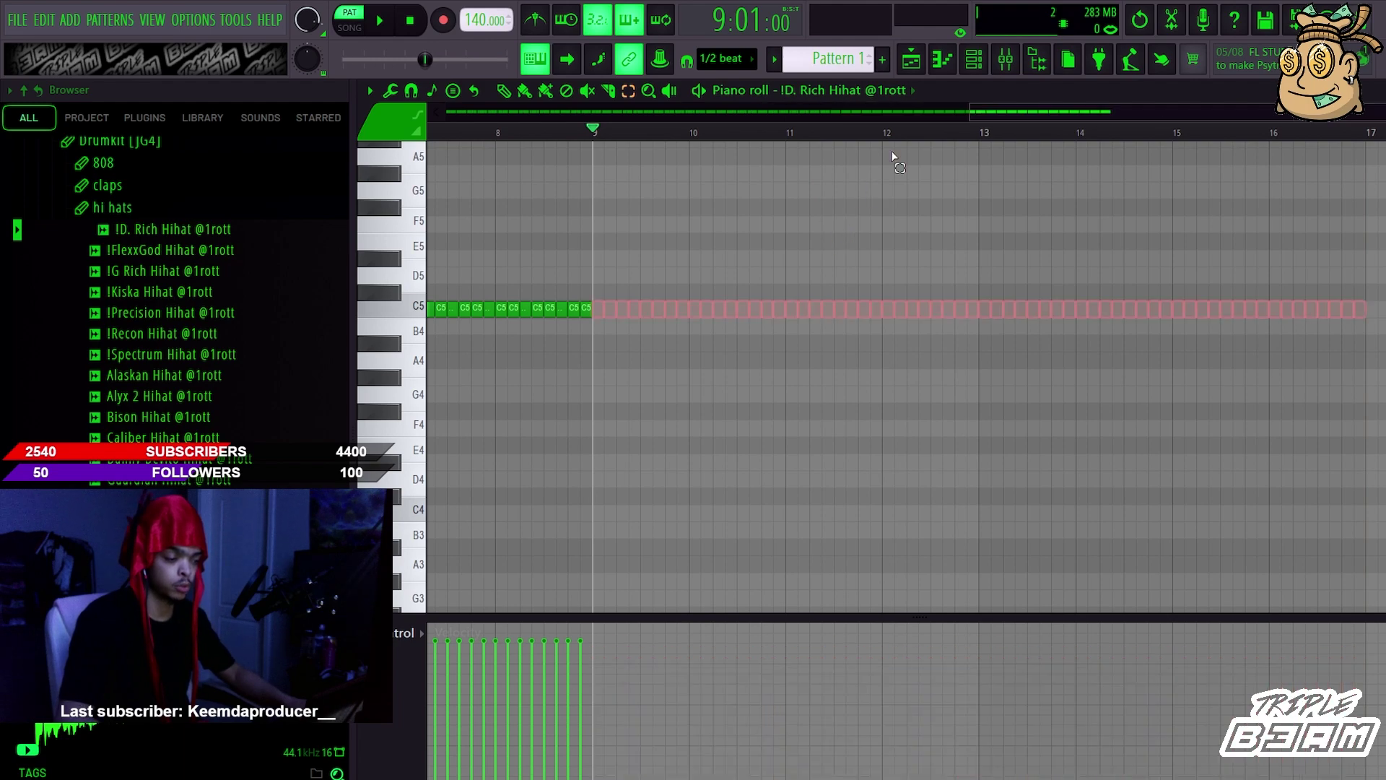
Set the snap to 1/4 beat and delete the hi-hat notes from the middle of bar 4 through bar 8.
left_click(726, 59)
left_click(732, 242)
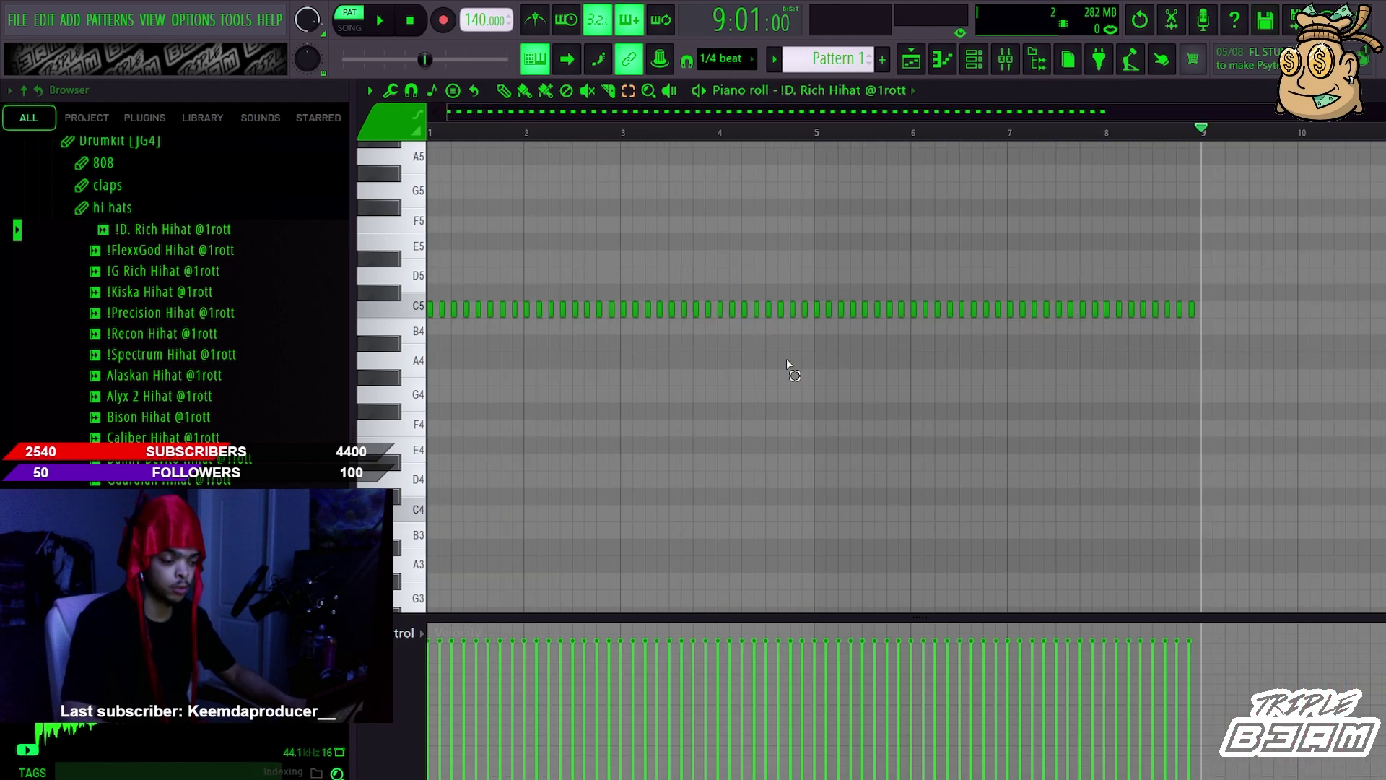
left_click_drag(776, 401, 1242, 267)
key("Delete")
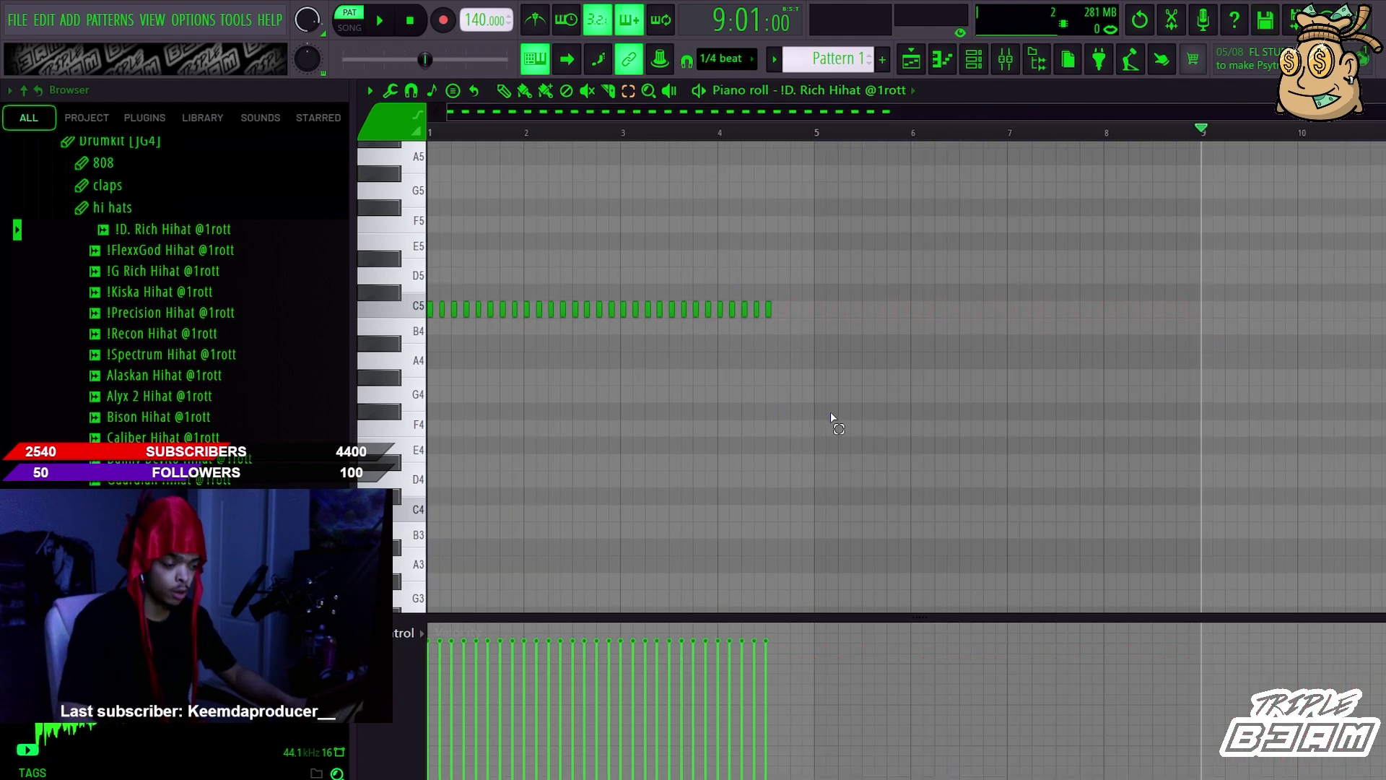
Try duplicating the hi-hat notes both without and with a bars 1 to 4 time selection, deleting each copy.
key("ctrl+b")
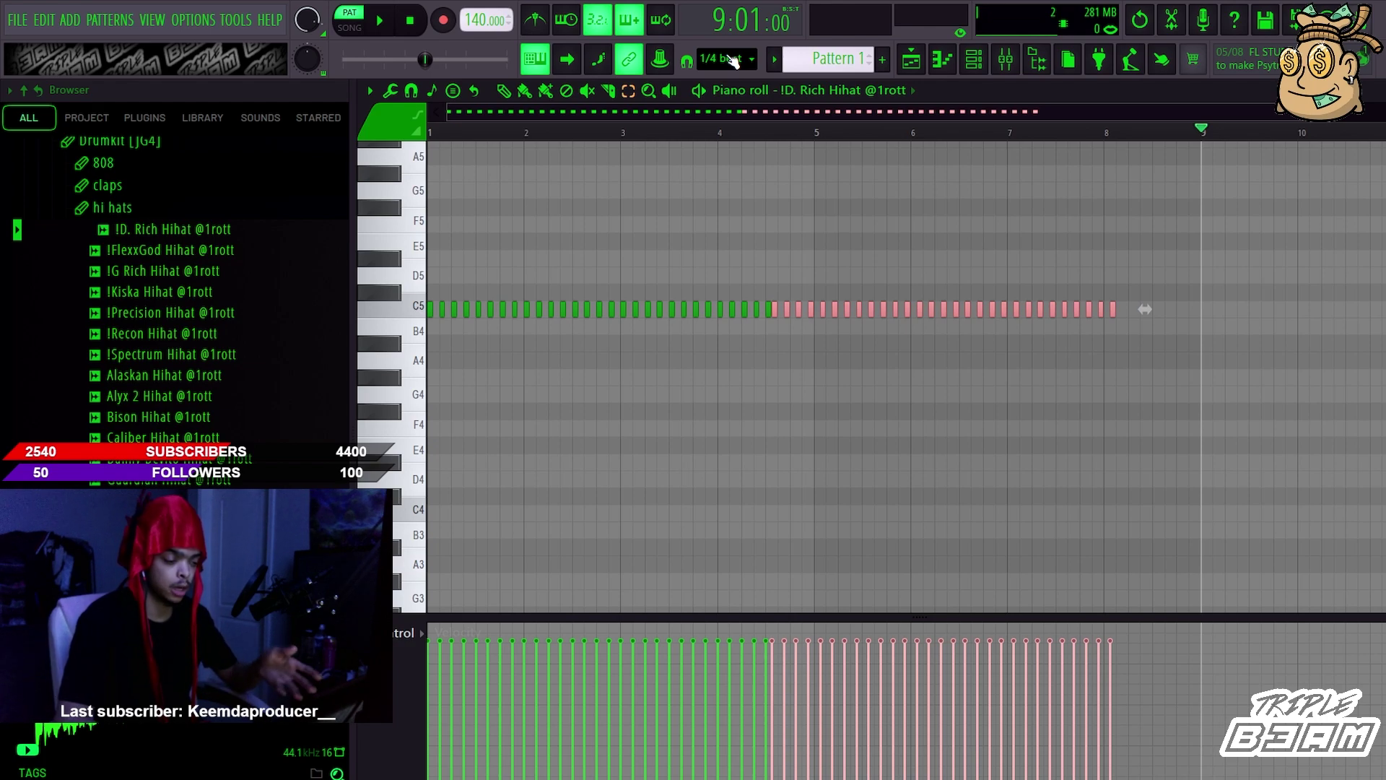
key("Delete")
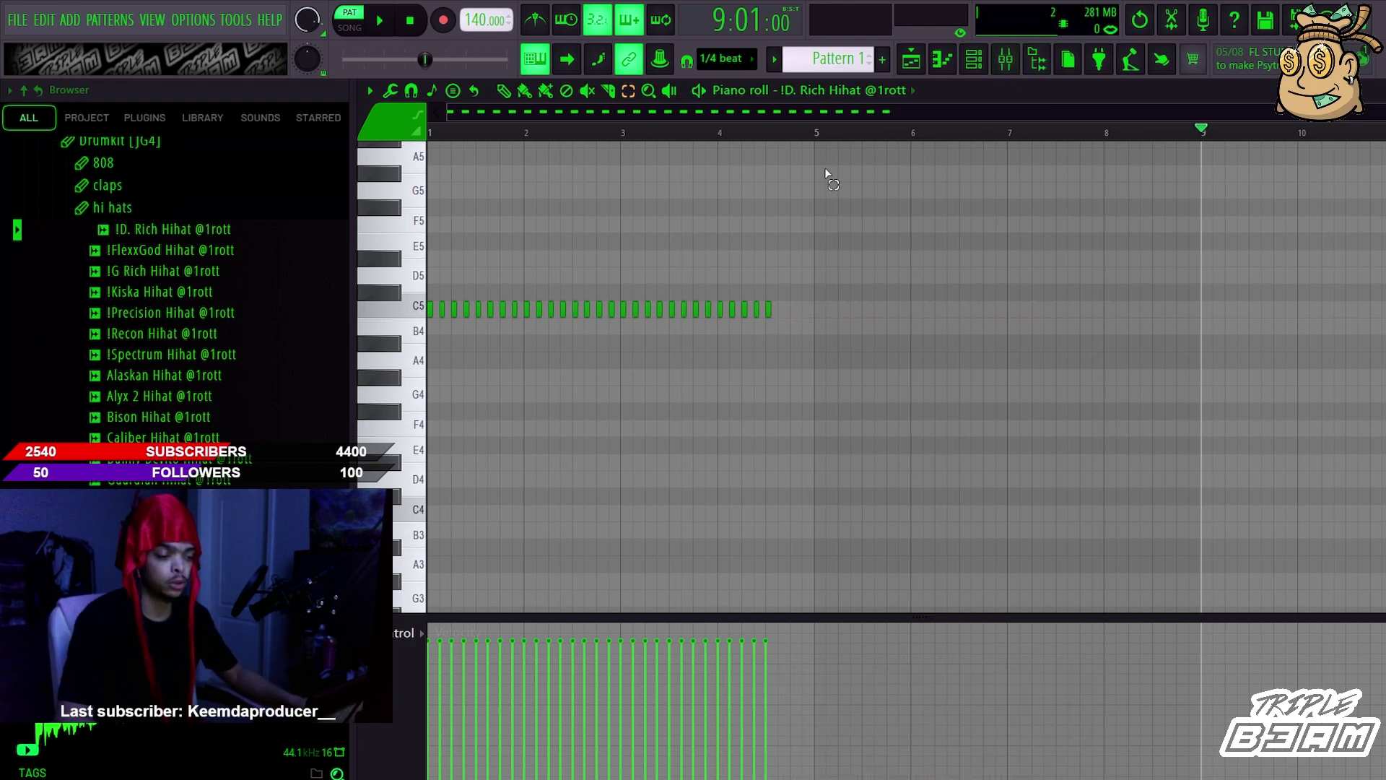
key("ctrl+a")
key("ctrl+b")
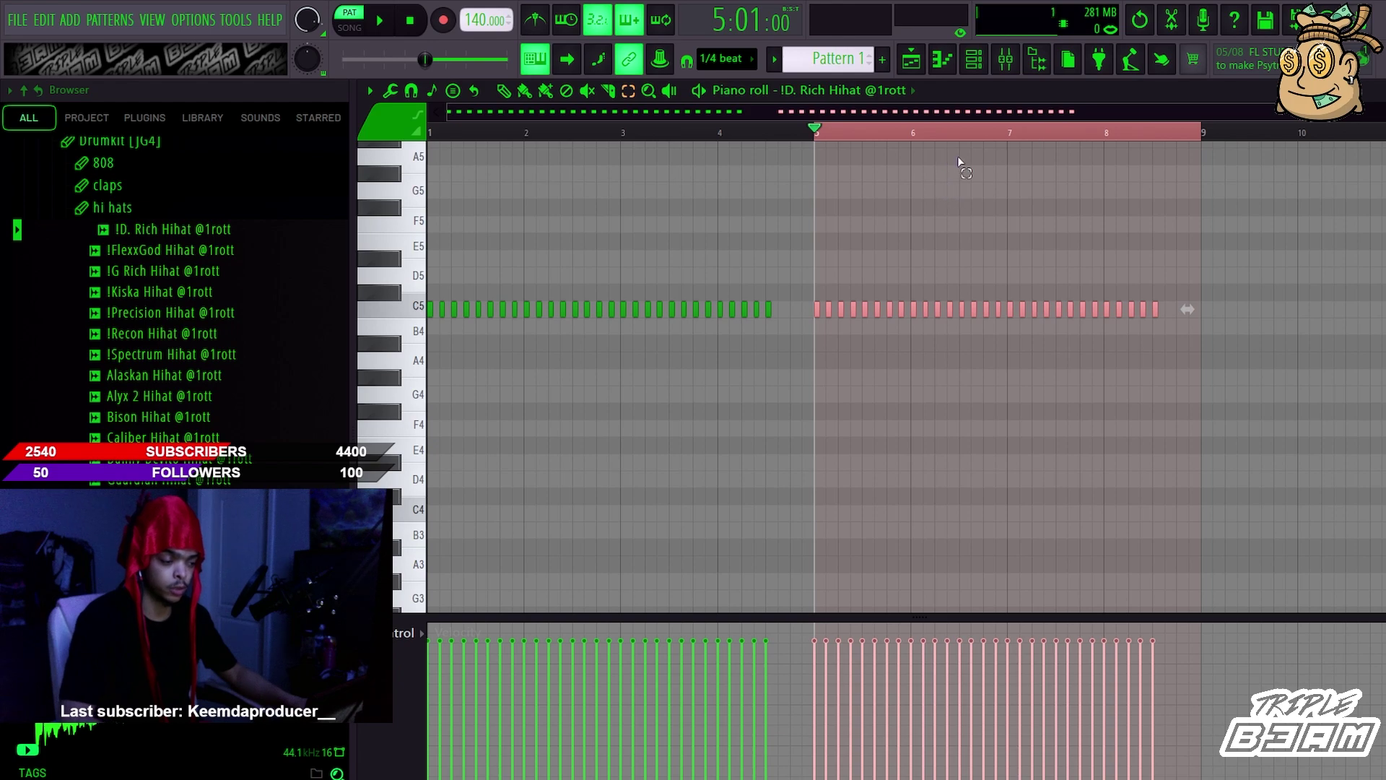
key("Delete")
key("ctrl+a")
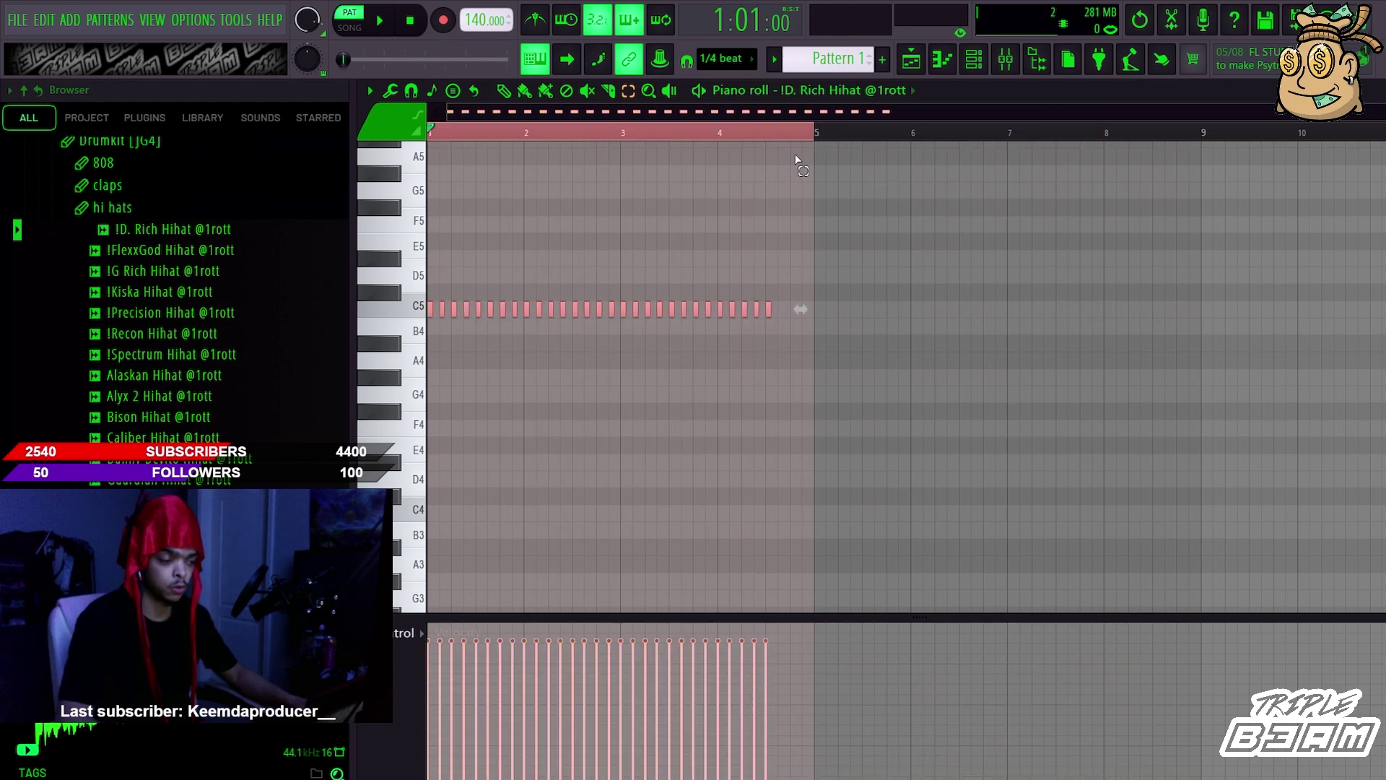
key("ctrl+b")
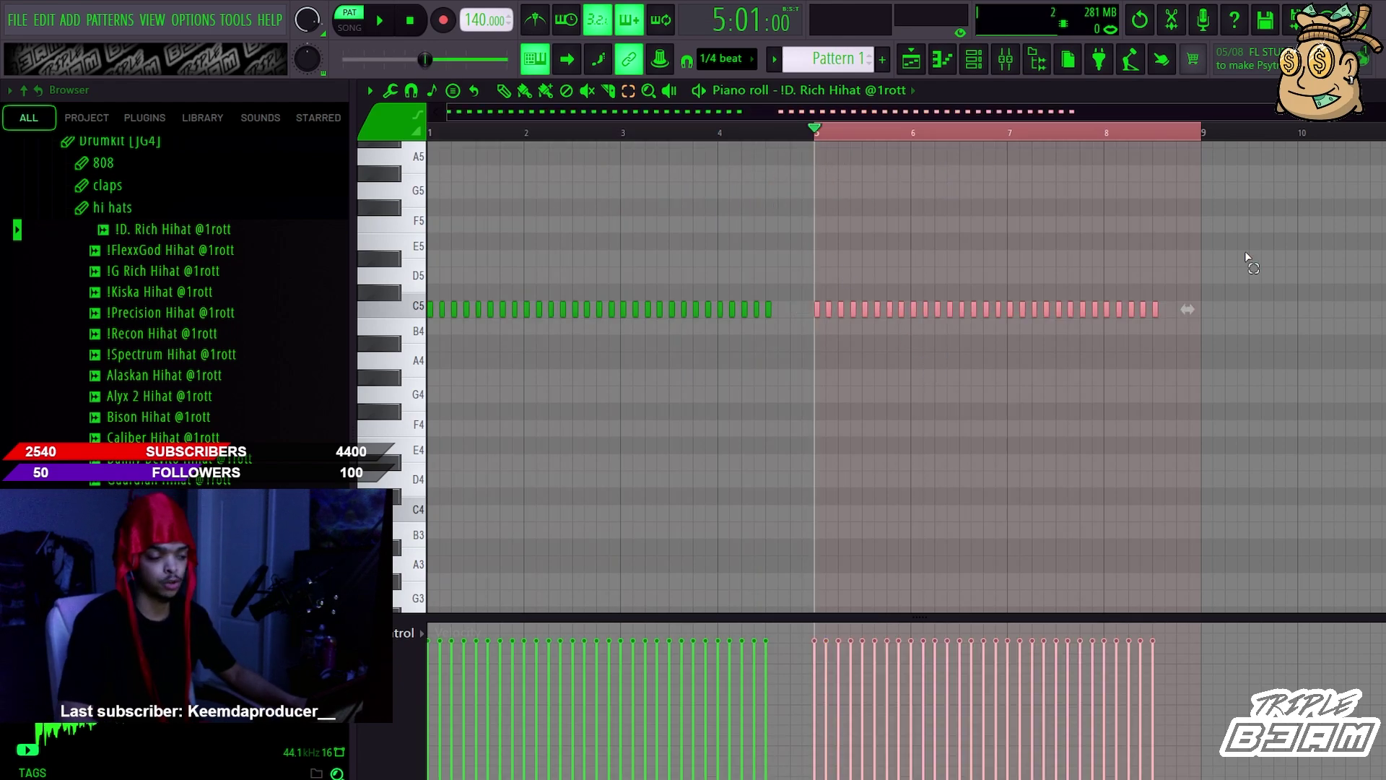
left_click_drag(1304, 214, 801, 383)
key("Delete")
left_click(960, 133)
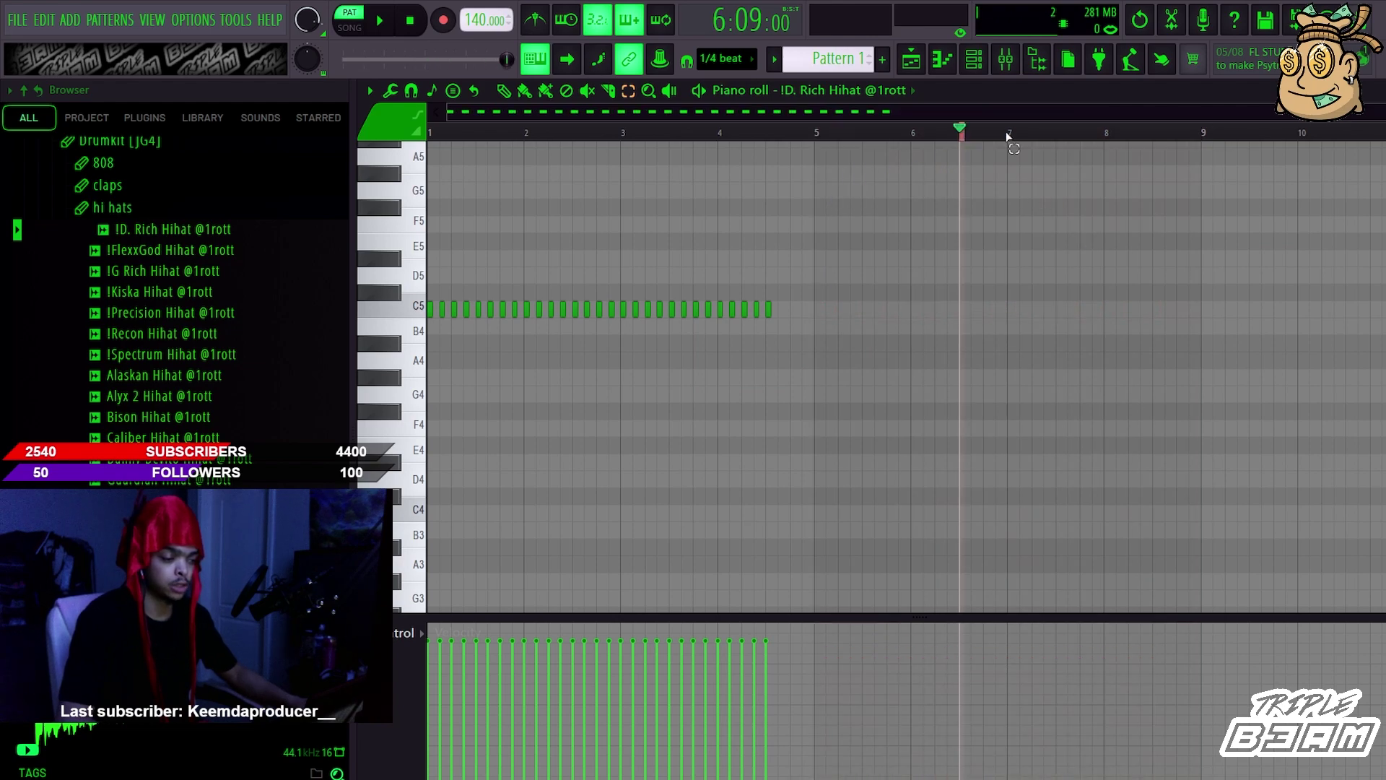
Open the playlist in song mode and return to the !D. Rich Hihat piano roll.
left_click(504, 92)
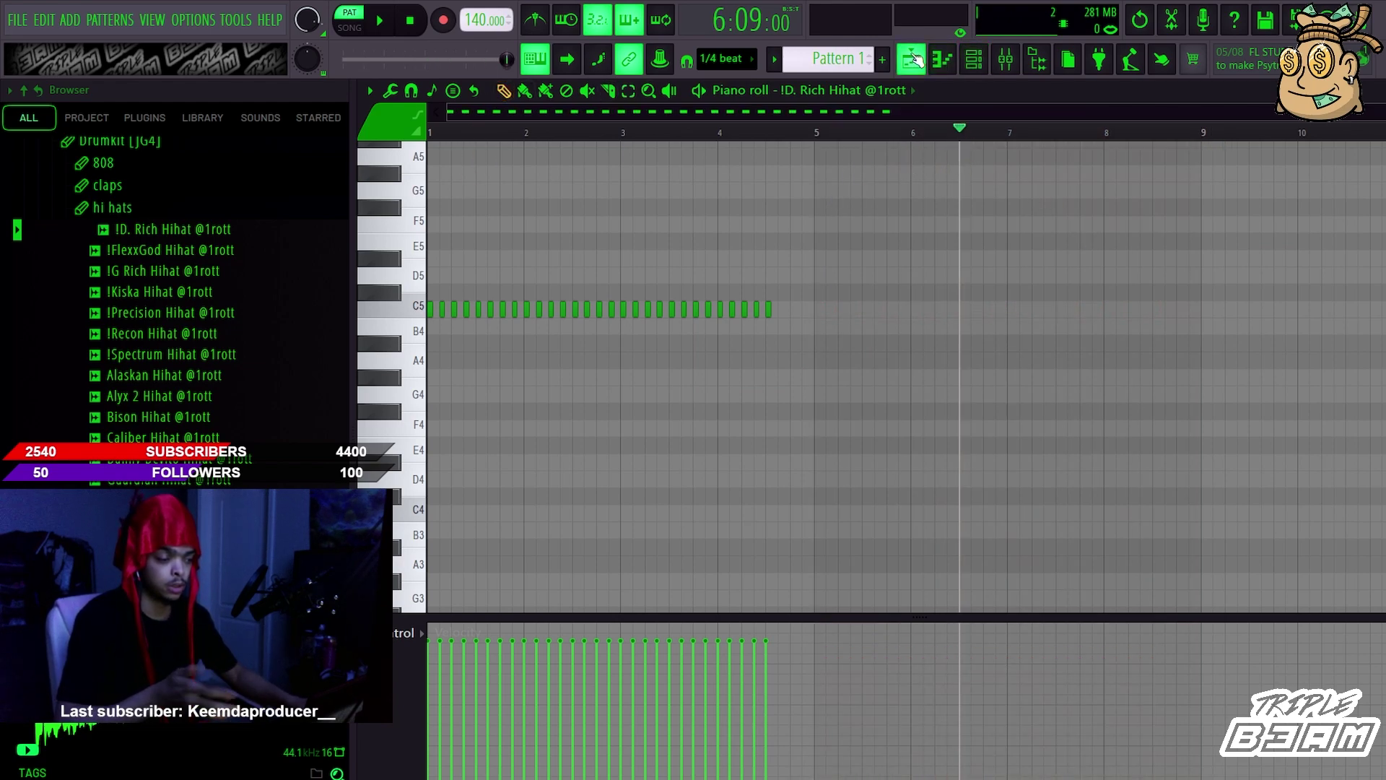
left_click(913, 59)
left_click_drag(455, 161, 748, 166)
left_click_drag(834, 161, 715, 149)
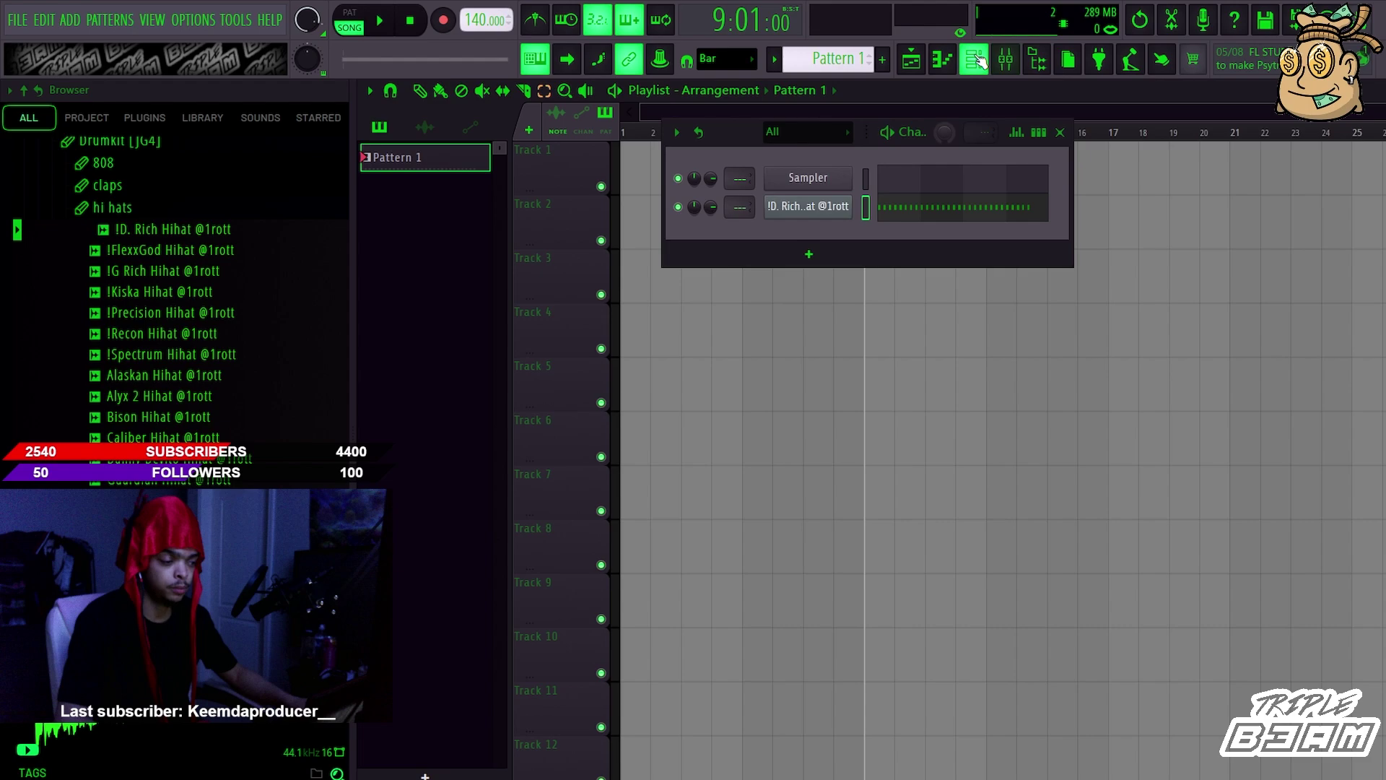
left_click(921, 217)
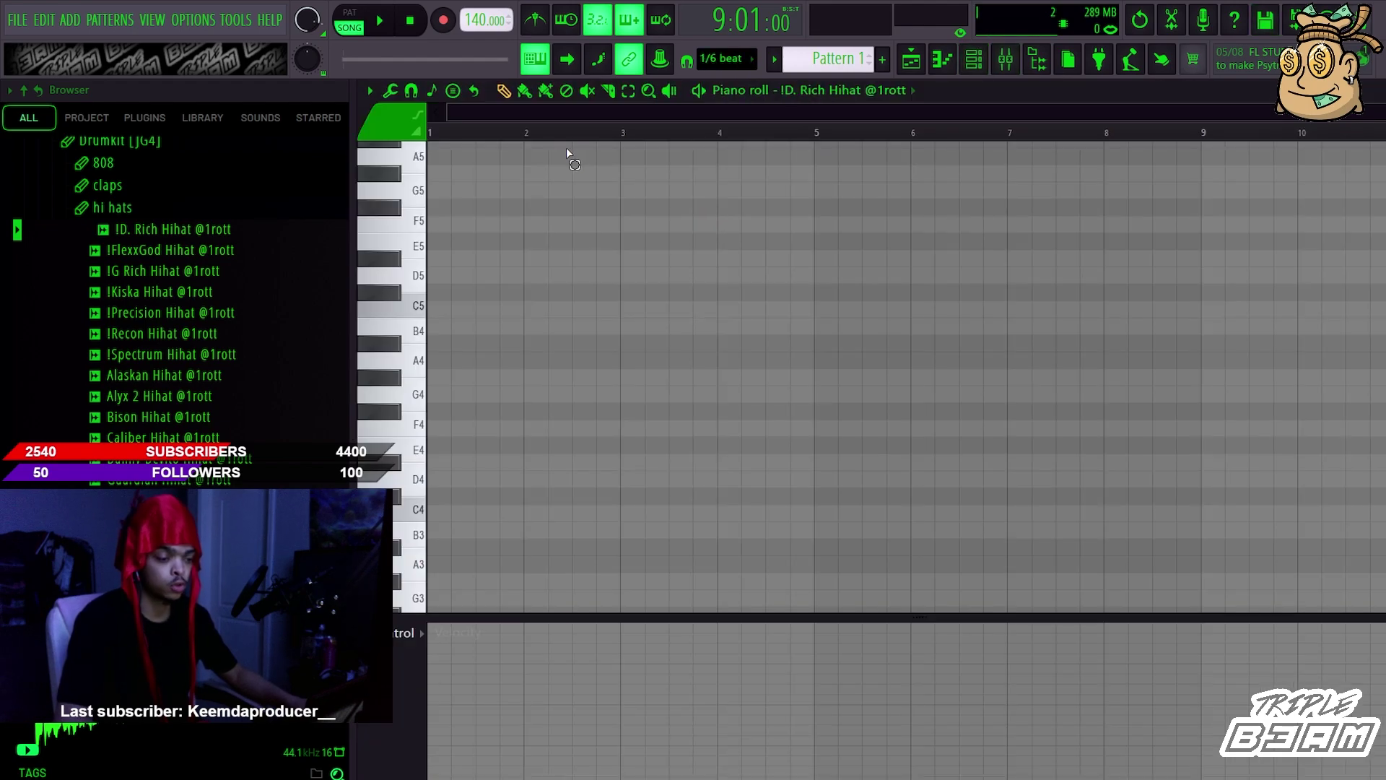
Try switching the piano roll between the select tool and the slice tool.
left_click(627, 91)
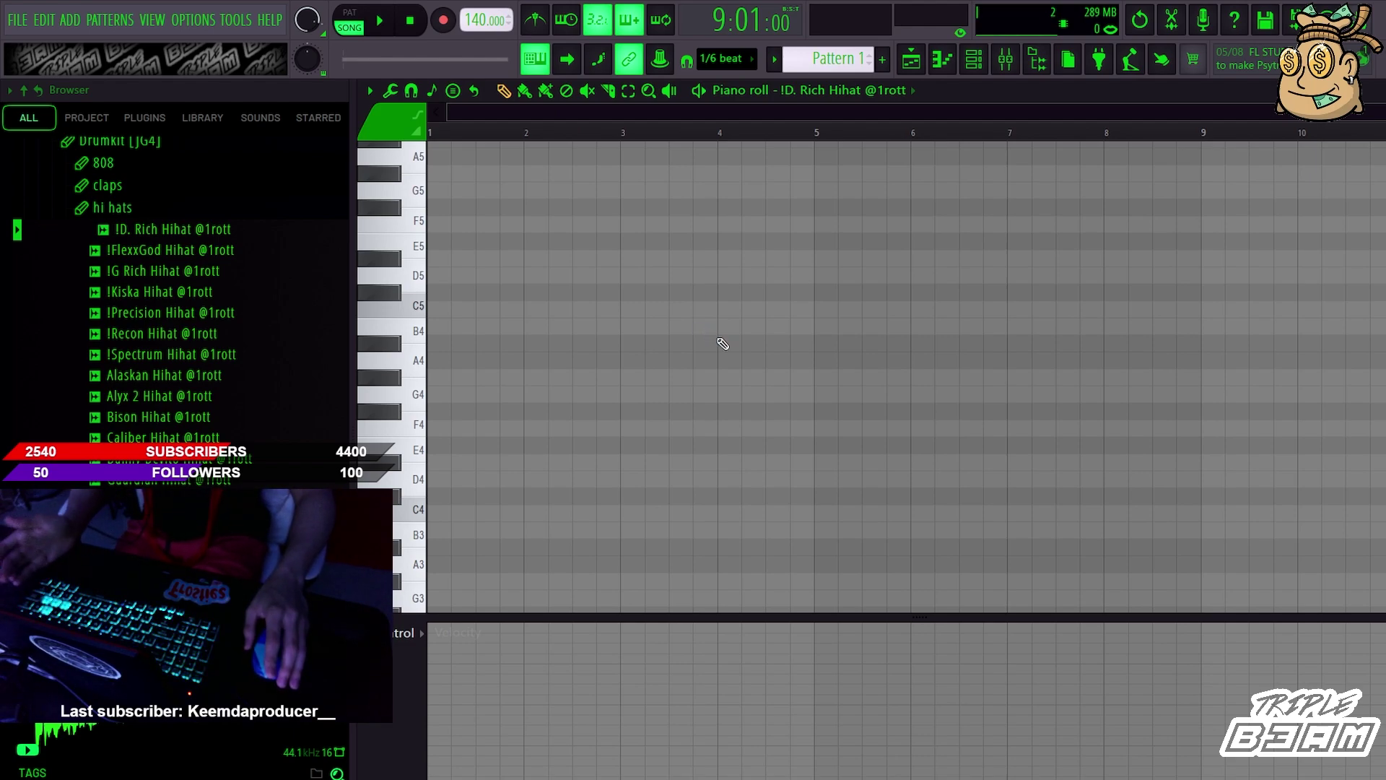
key("c")
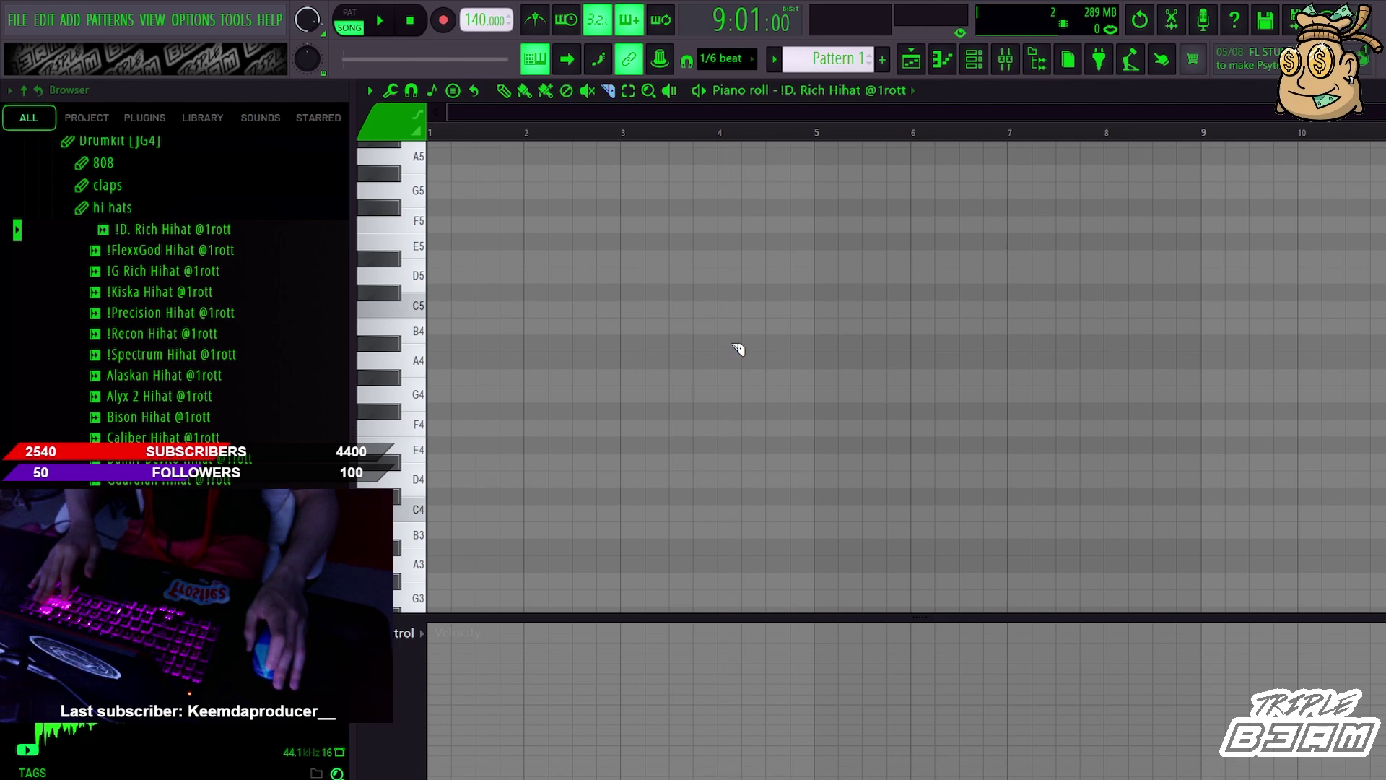
key("t")
key("s")
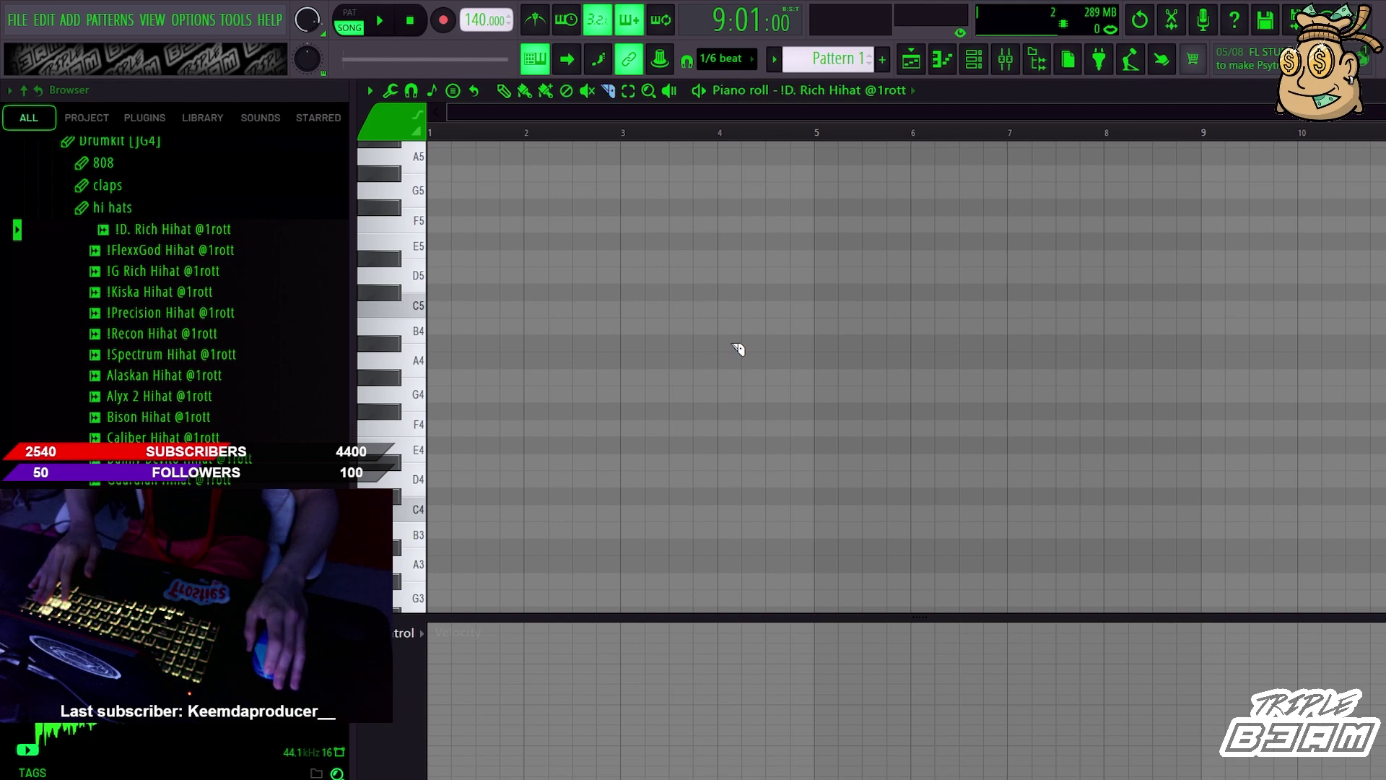
scroll(736, 347, "up", 1)
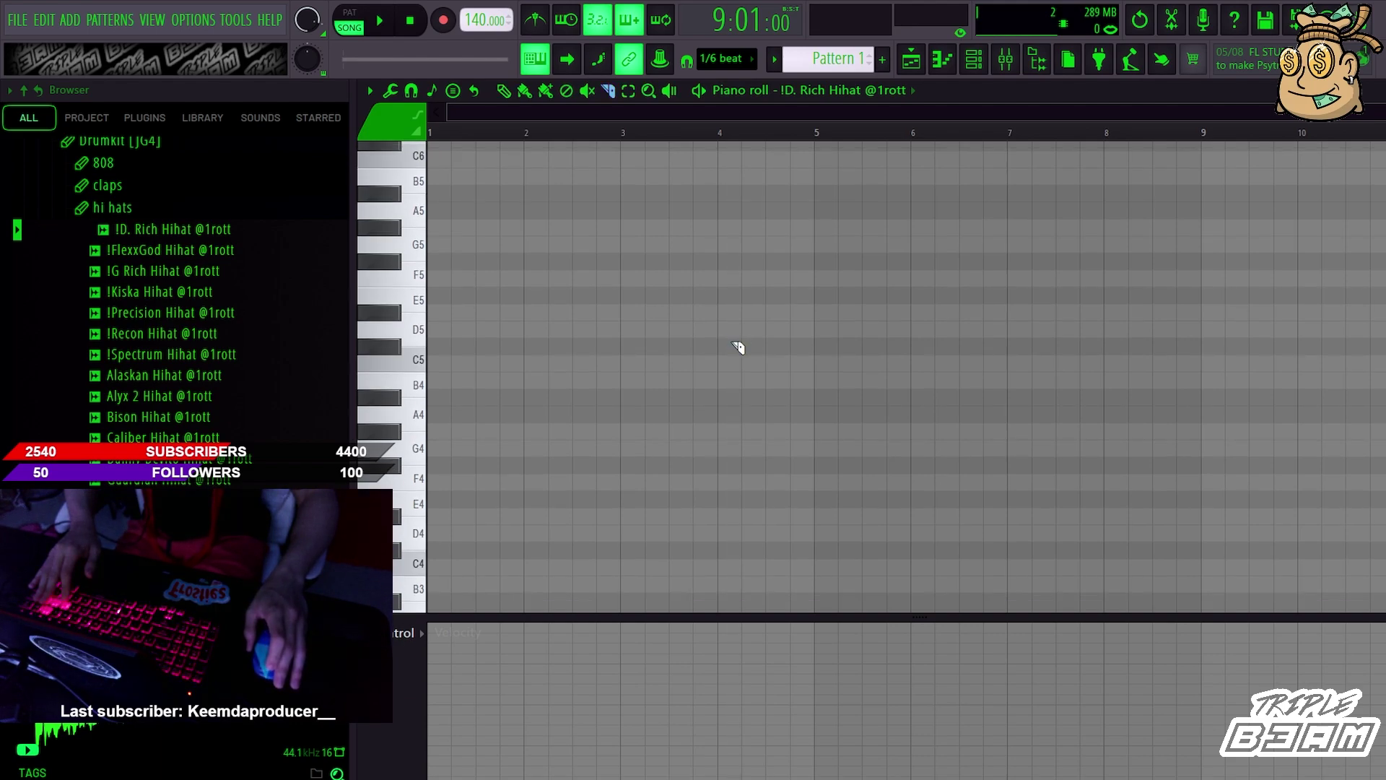
Paint a stepped run of hi-hat notes between F4 and B4 from bar 1 into bar 3, and duplicate it twice.
key("b")
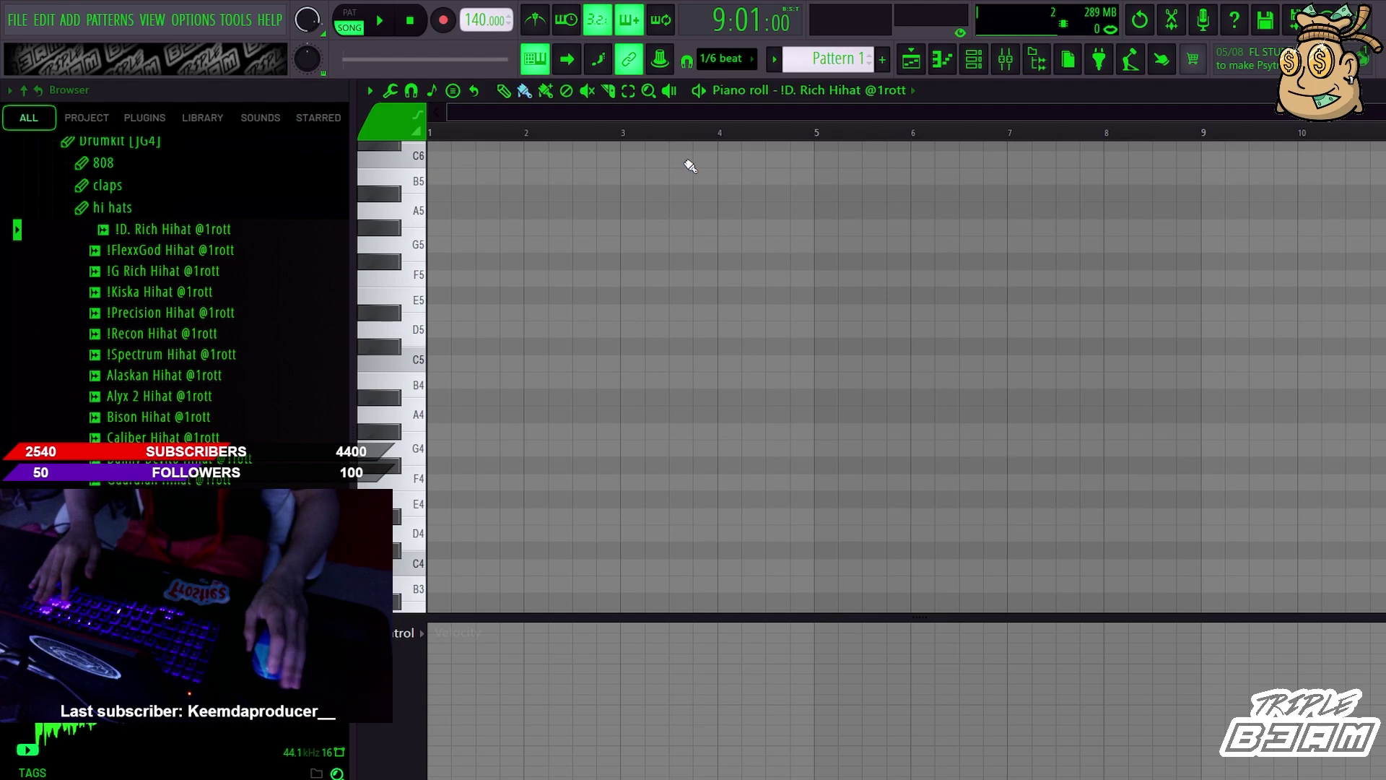
mouse_move(563, 471)
left_mouse_down()
mouse_move(452, 476)
mouse_move(631, 510)
mouse_move(507, 503)
mouse_move(592, 488)
mouse_move(597, 381)
mouse_move(549, 379)
left_mouse_up()
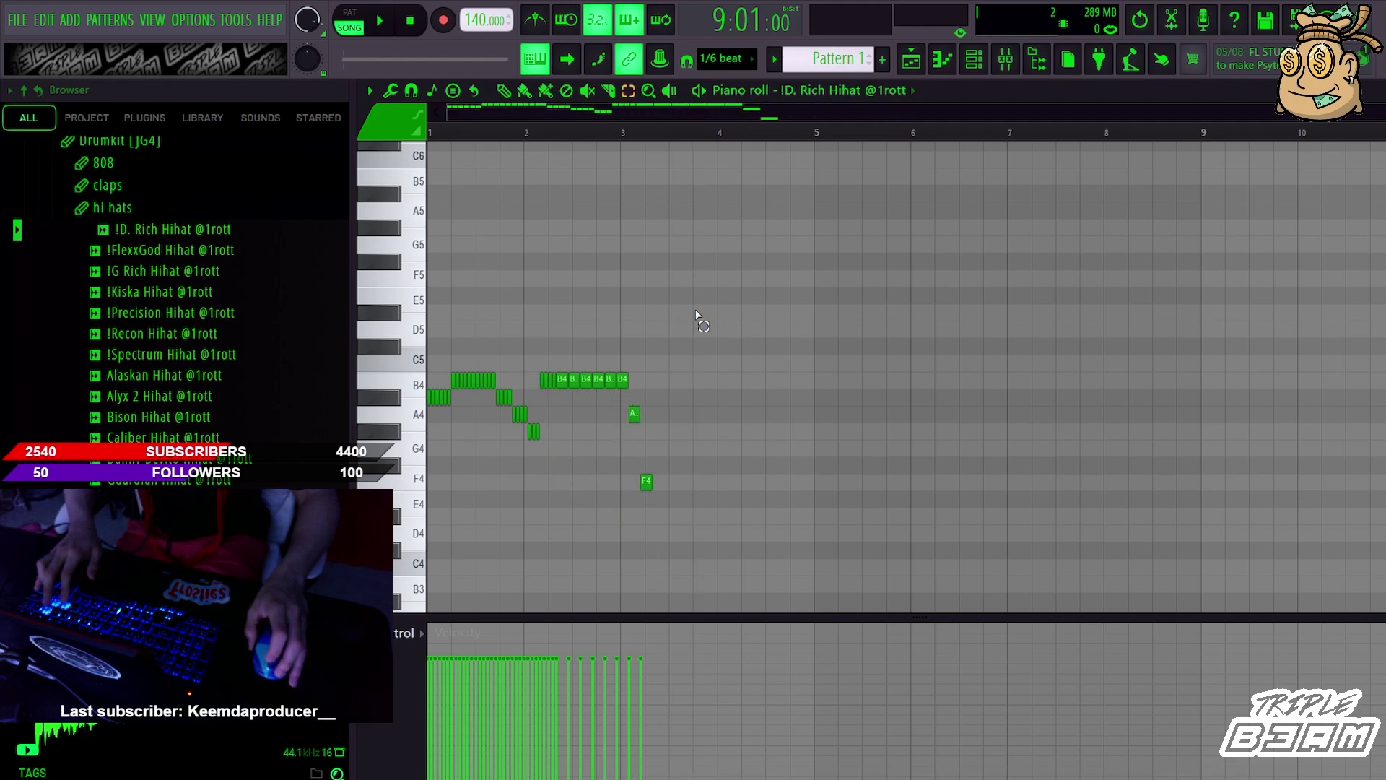
key("ctrl+b")
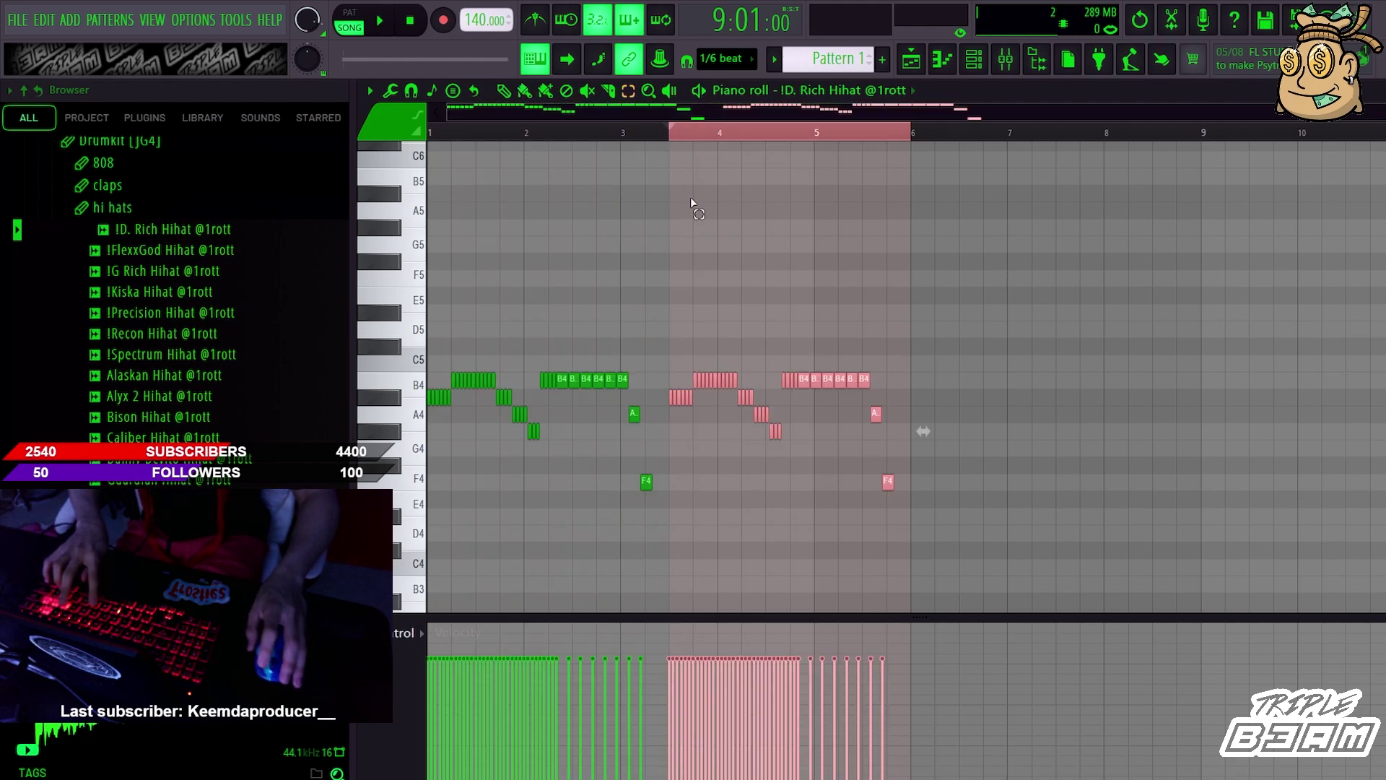
key("ctrl+b")
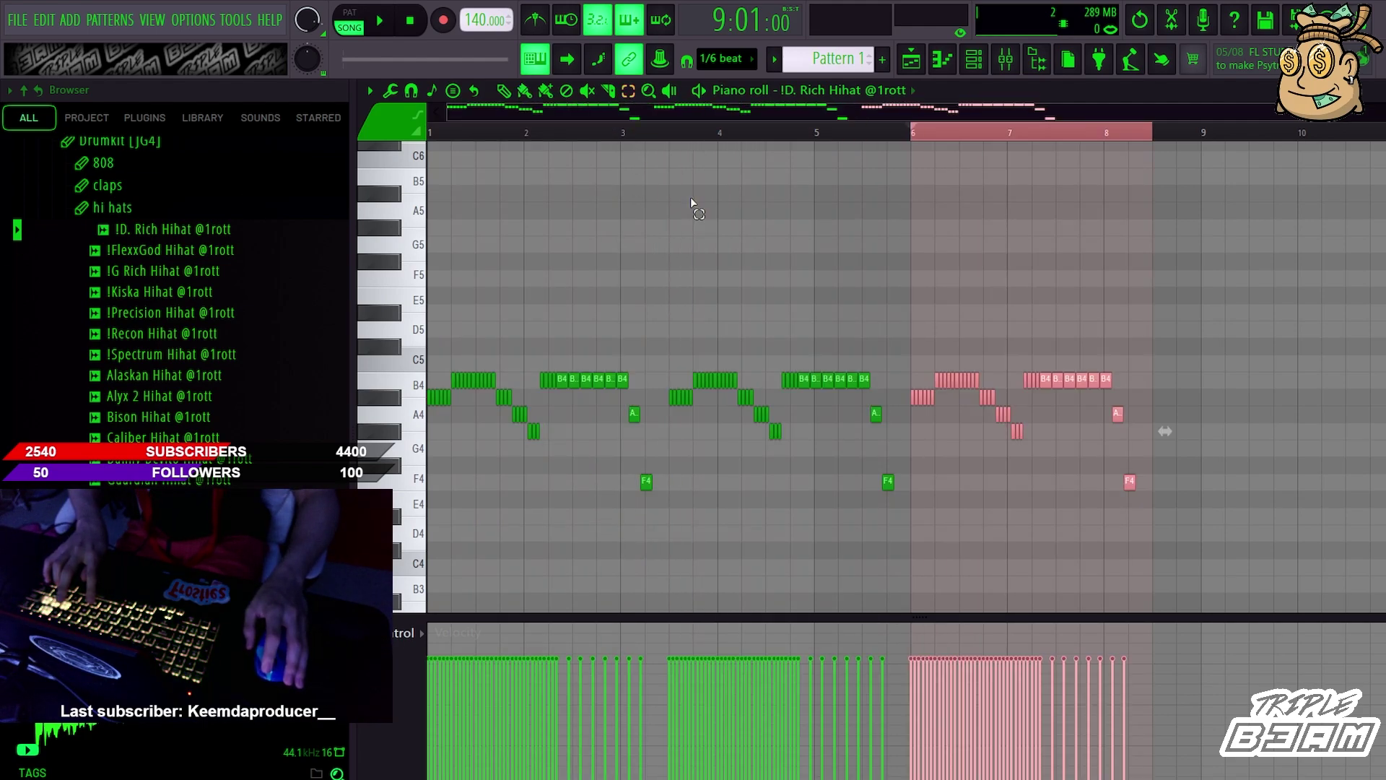
left_click(942, 130)
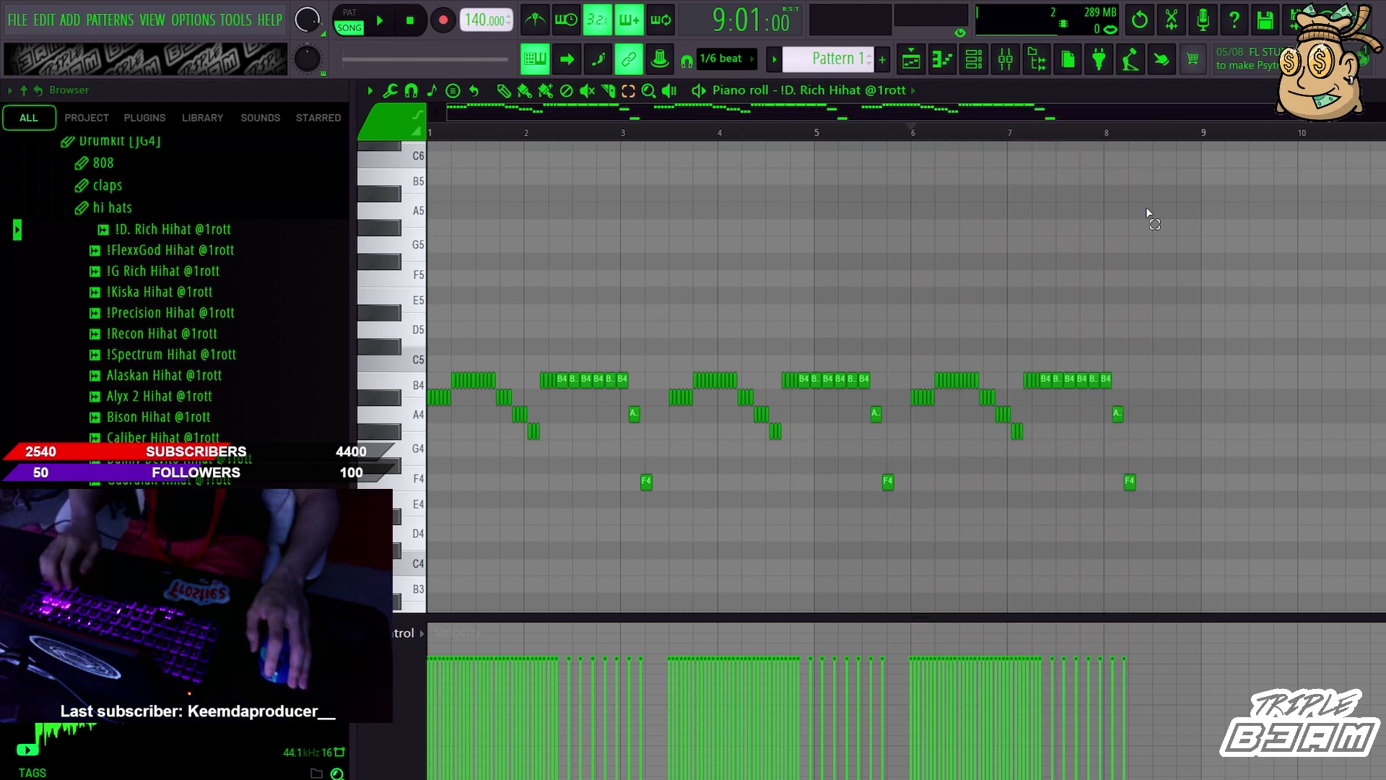
key("ctrl+a")
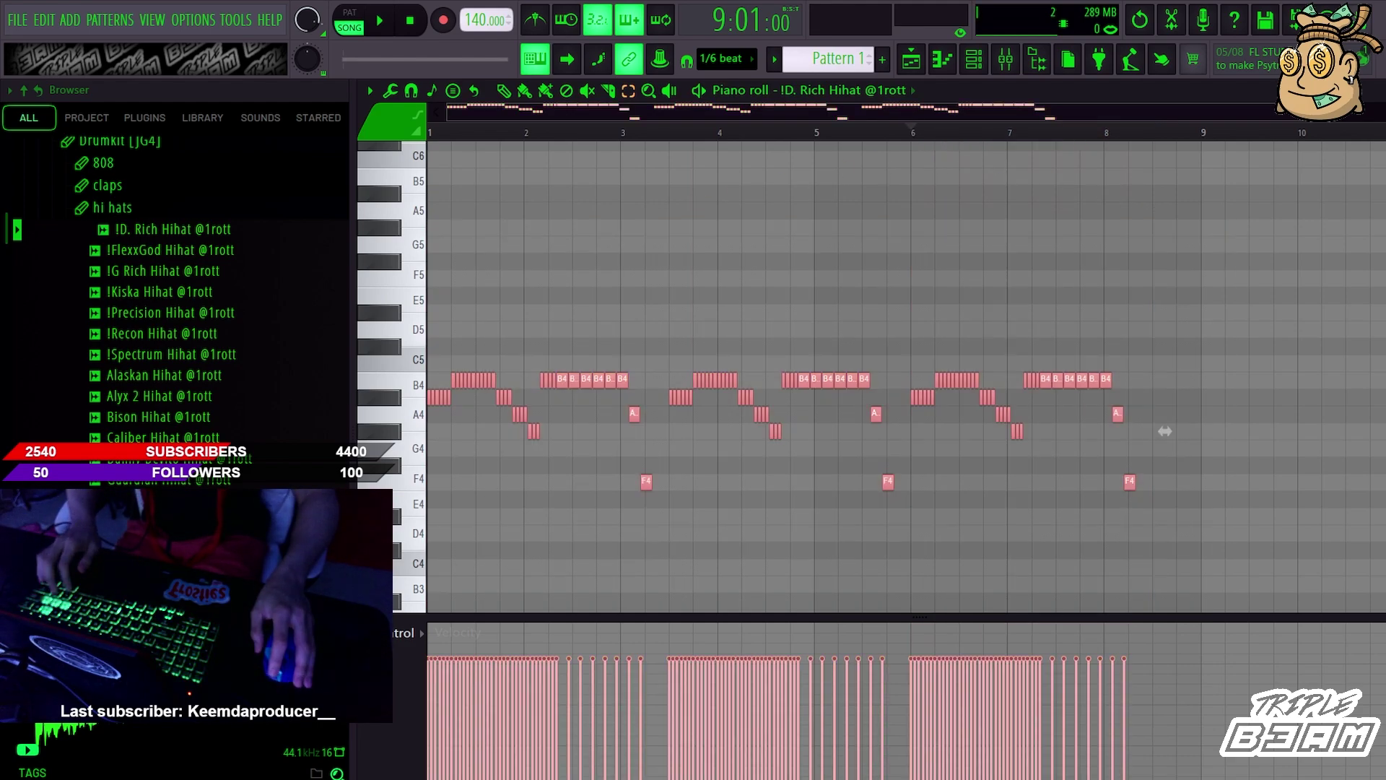
Delete the hi-hat notes and try switching the piano roll between the draw and paint tools.
key("Delete")
scroll(685, 353, "up", 3)
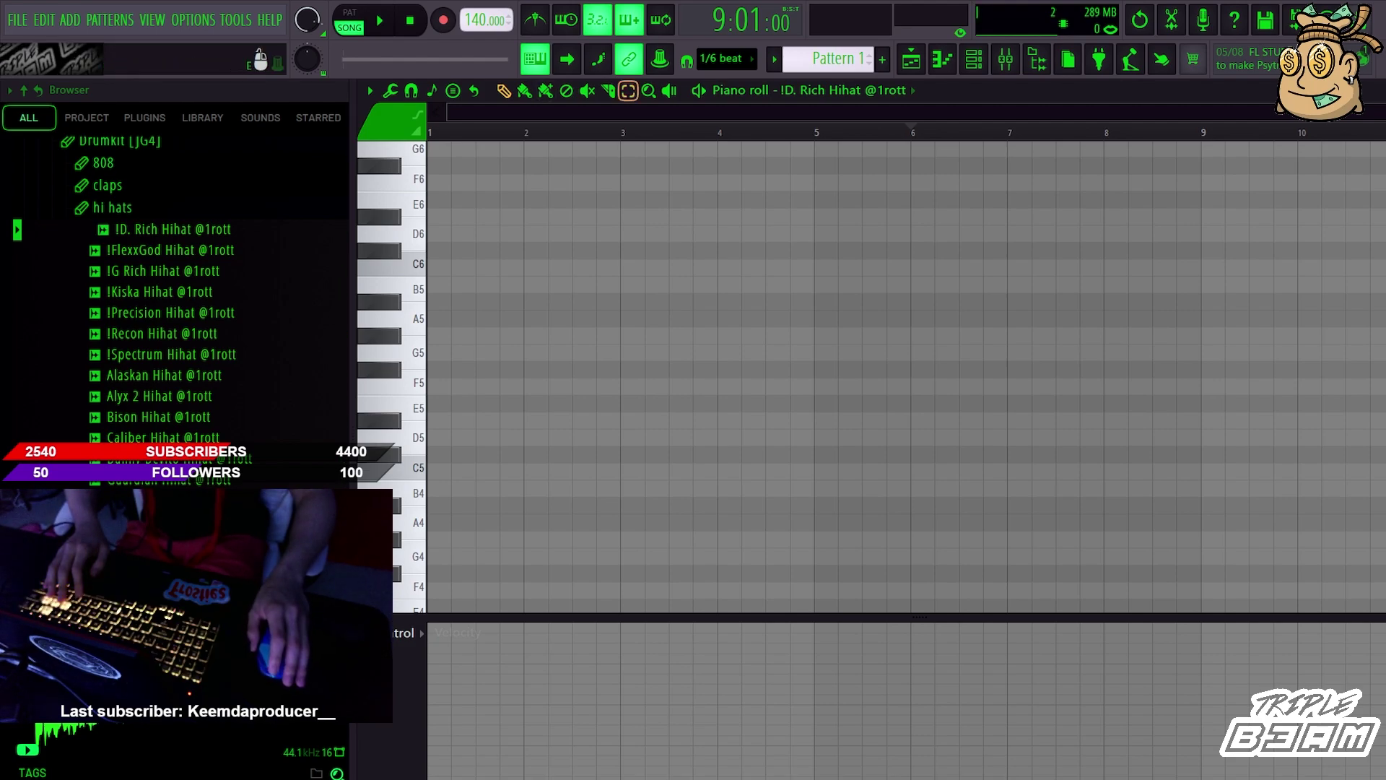
left_click(503, 91)
key("b")
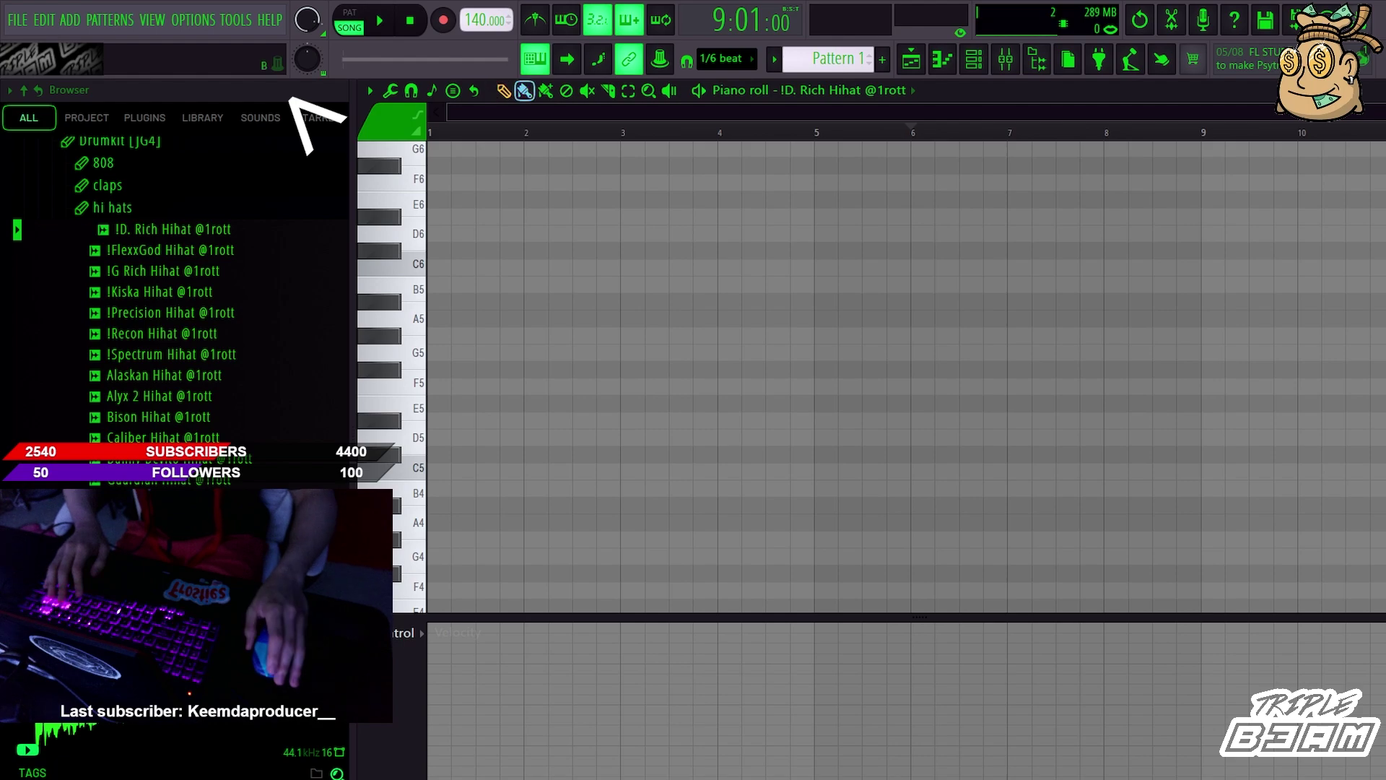
key("p")
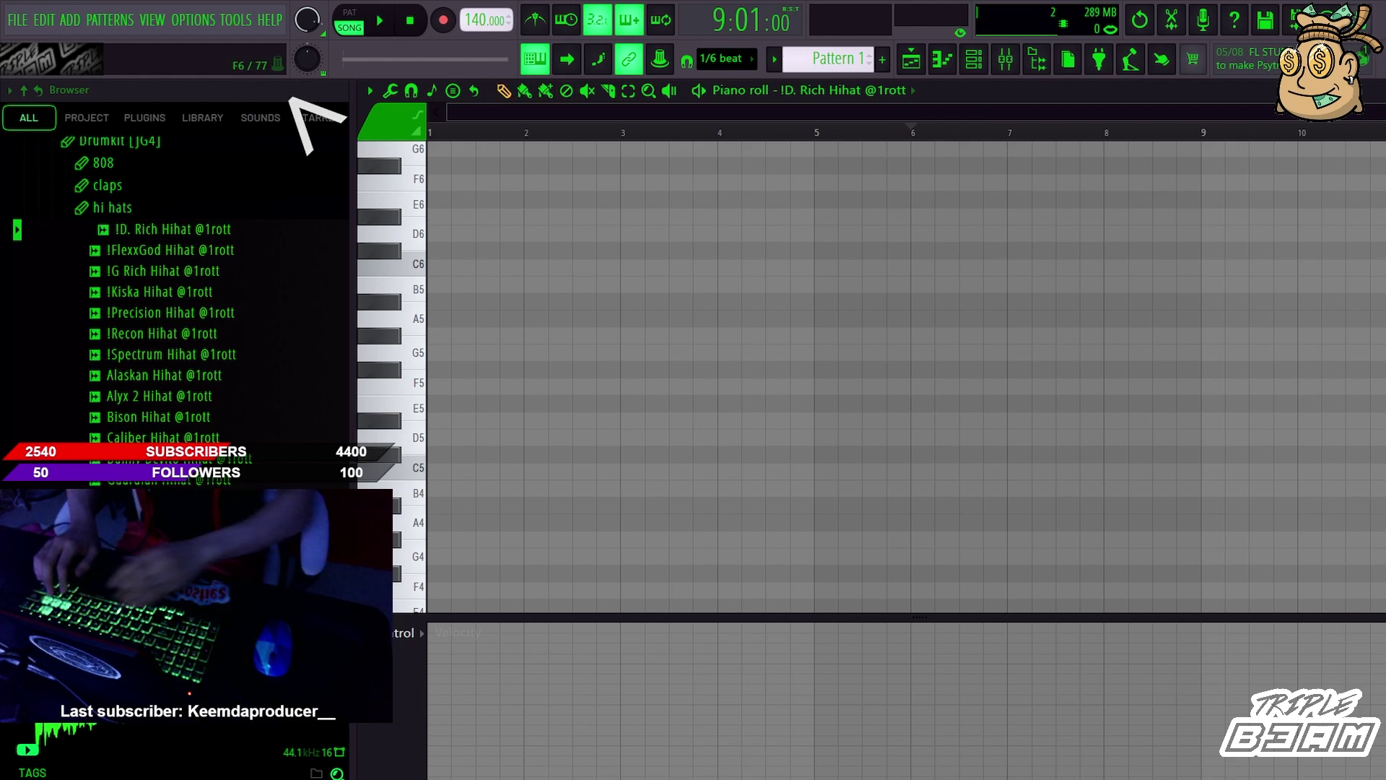
Add hi-hat notes on A#5 and A5 across bars 1 and 2, deselect them, and try the piano roll's playback, mute and zoom tools.
key("ctrl+v")
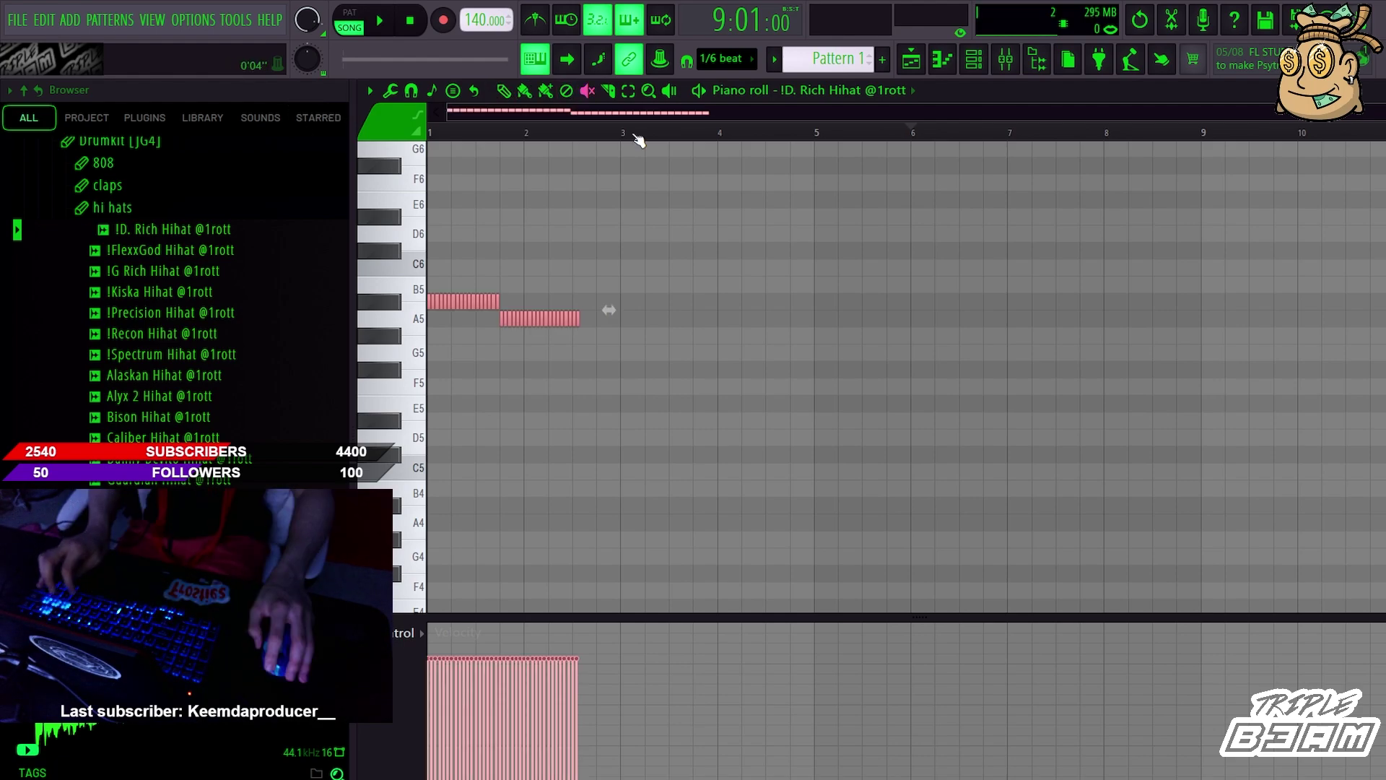
key("ctrl+d")
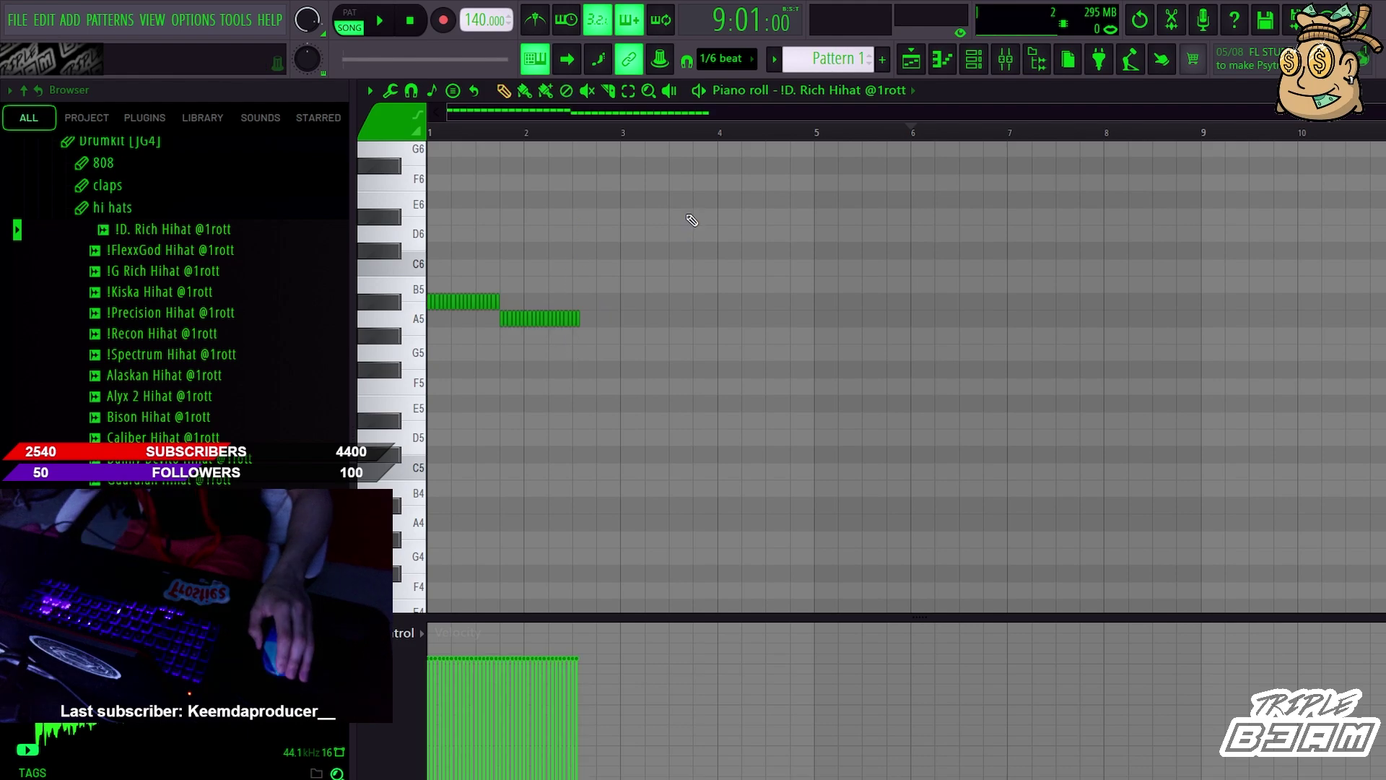
key("y")
key("t")
key("y")
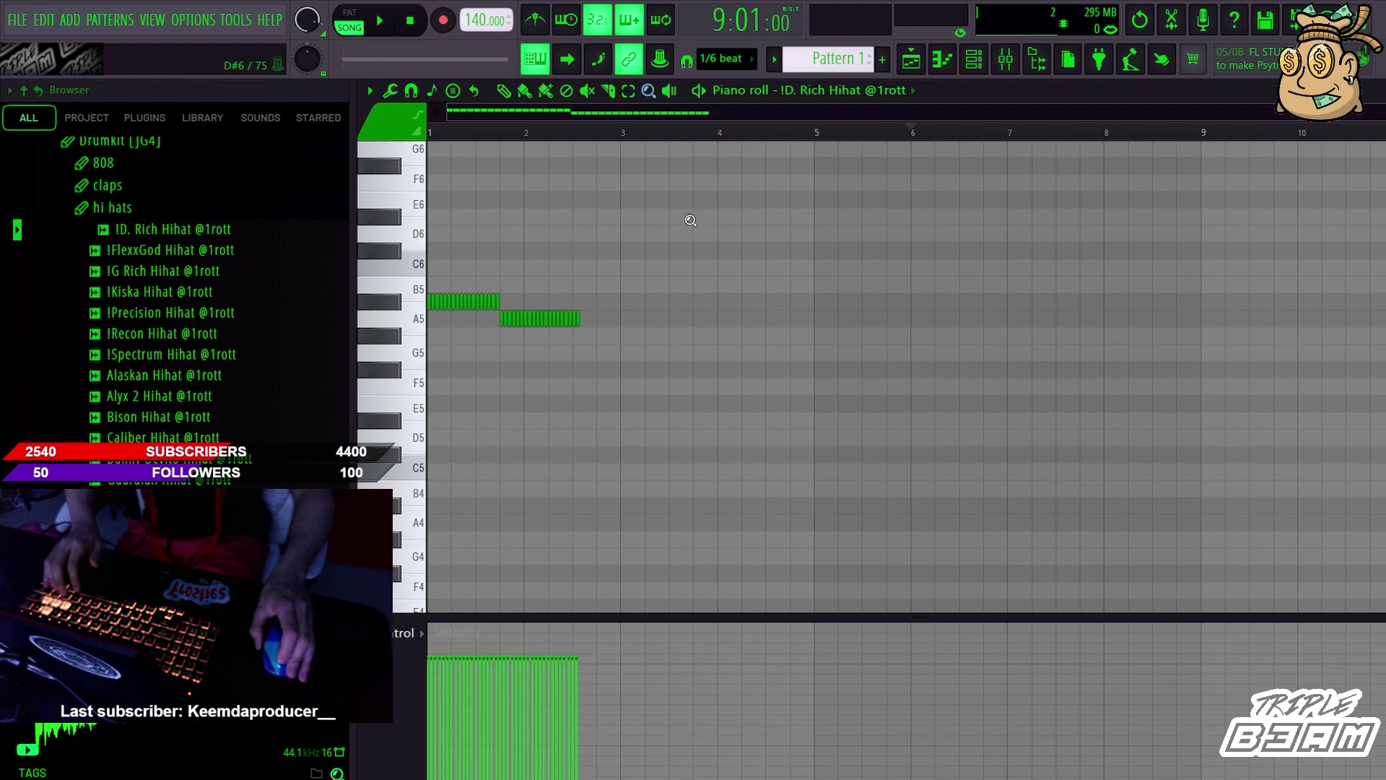
Select all the hi-hat notes around A5 and delete them.
scroll(685, 215, "up", 2)
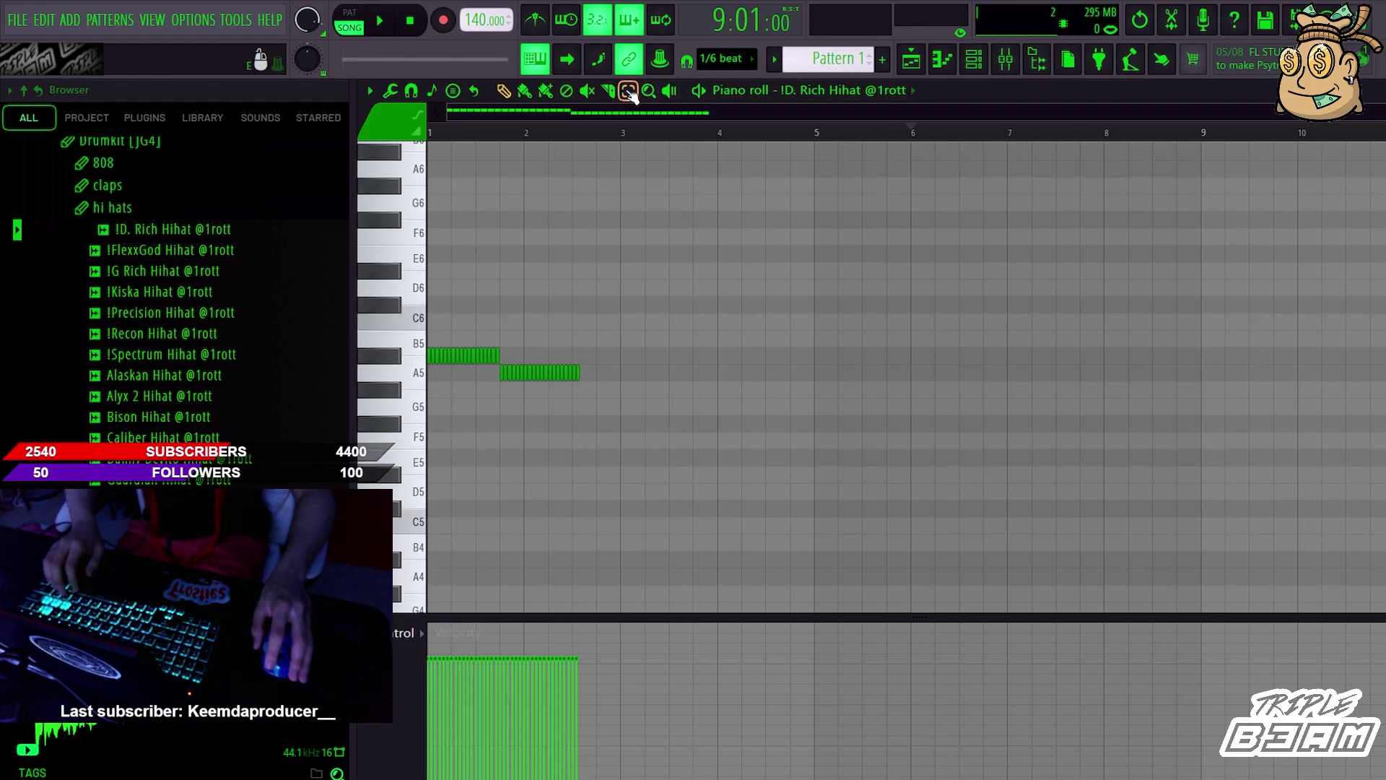
key("ctrl+a")
key("Delete")
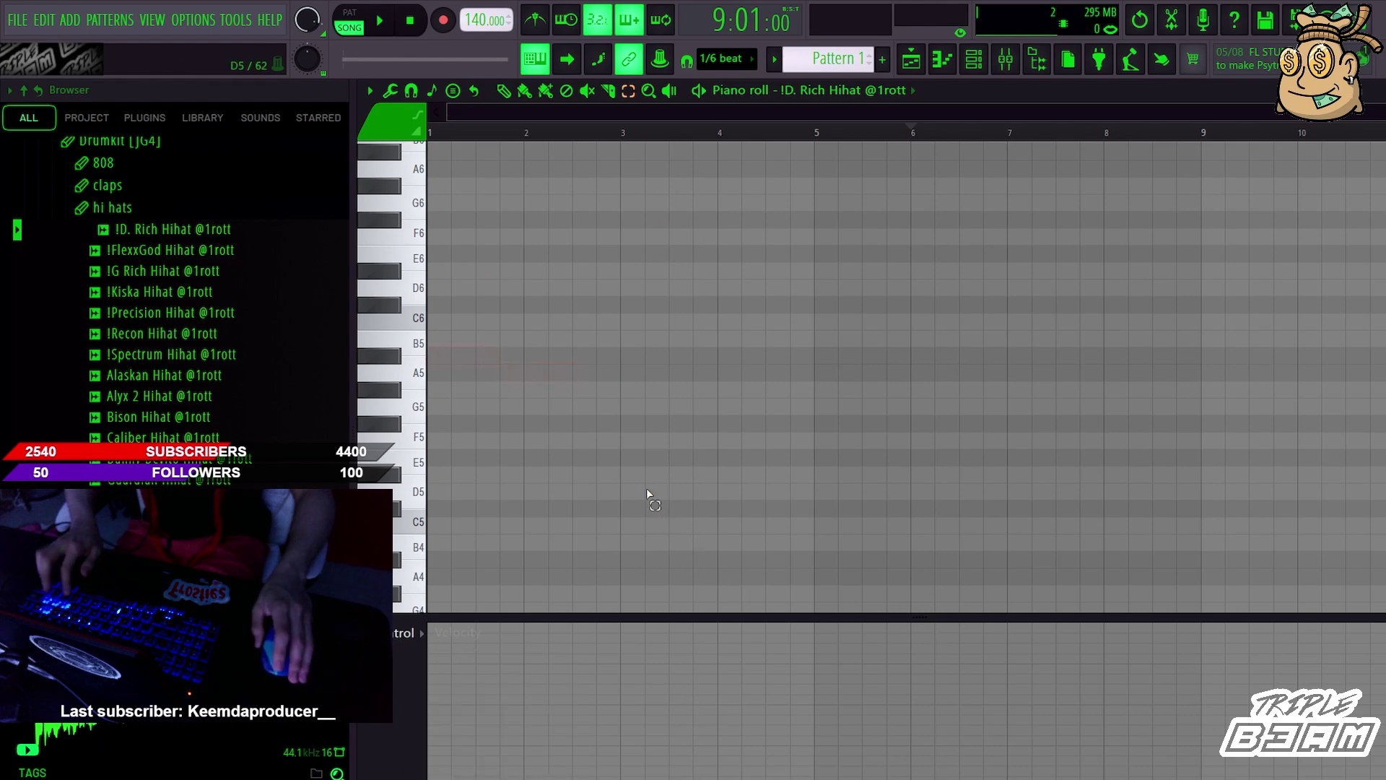
Paint a zigzag run of hi-hat notes between A5 and E5 across bars 1 and 2, and undo it.
left_click(525, 93)
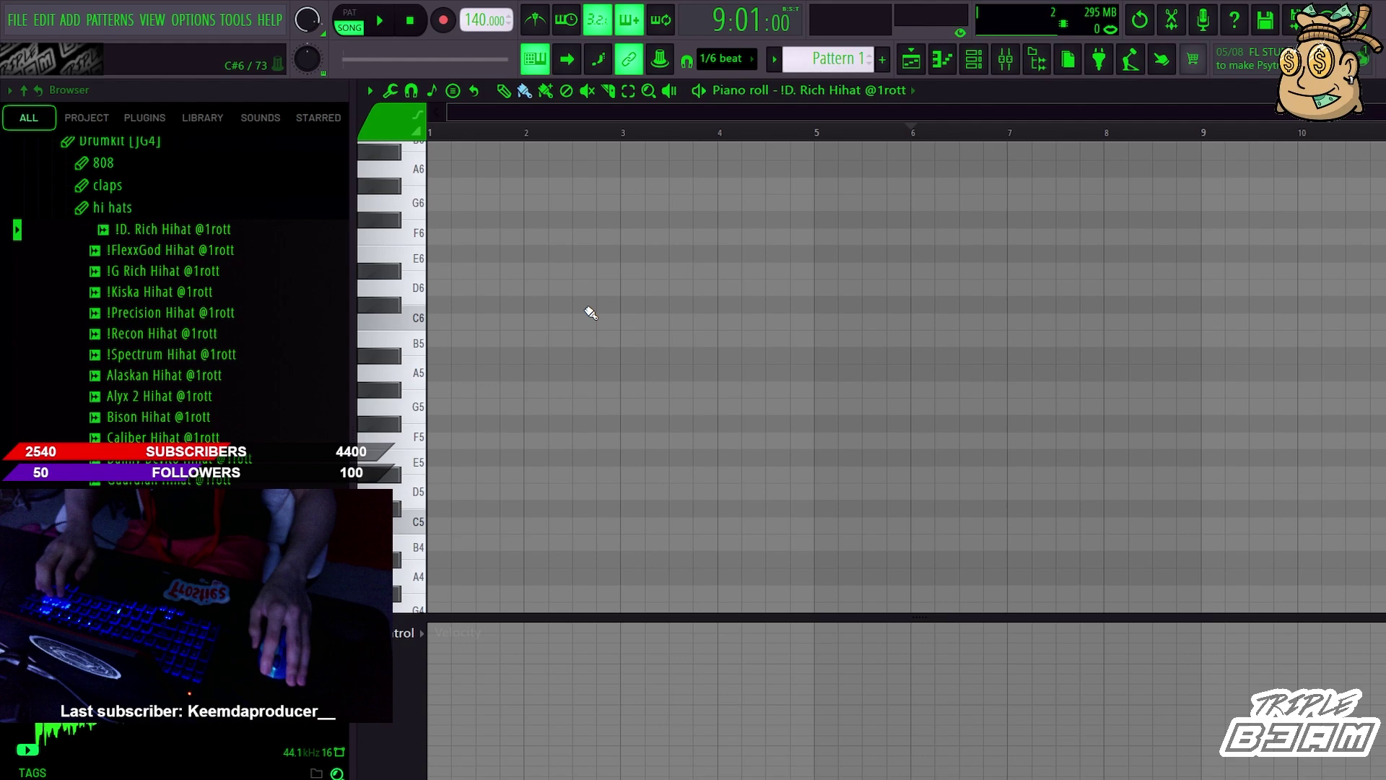
mouse_move(587, 311)
left_mouse_down()
mouse_move(504, 470)
mouse_move(444, 401)
mouse_move(527, 448)
mouse_move(579, 456)
mouse_move(540, 372)
left_mouse_up()
key("ctrl+z")
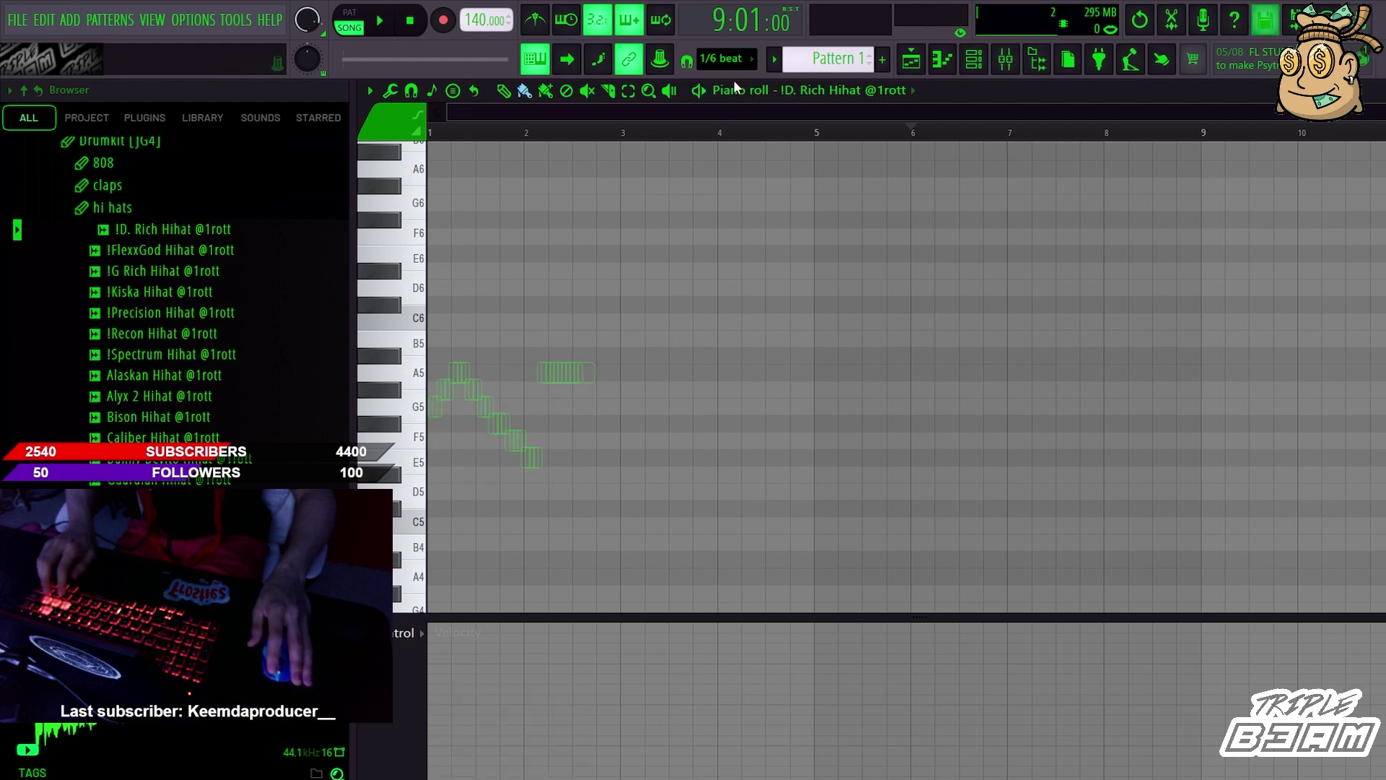
Set the global snap to 1/4 step and try toggling it off and on with the channel rack open.
left_click(725, 63)
left_click(720, 169)
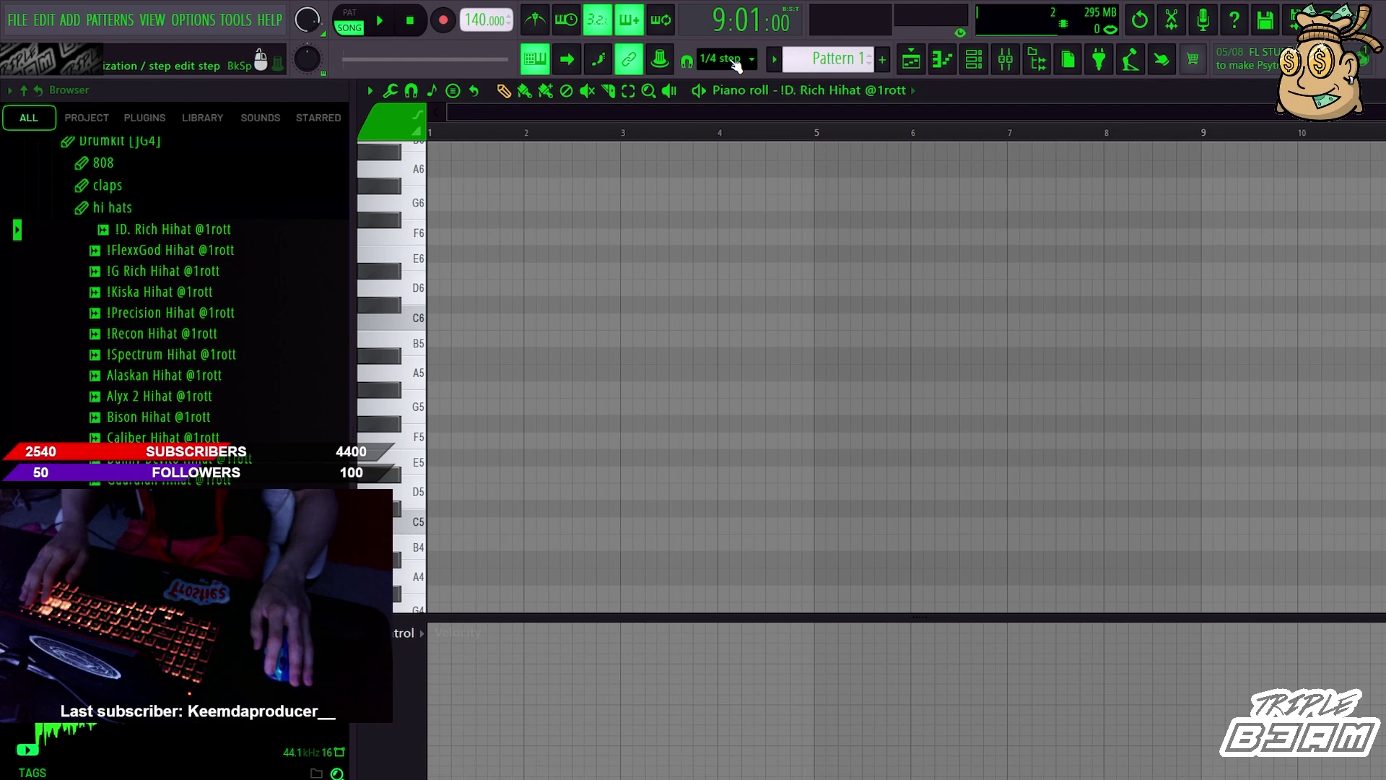
key("F6")
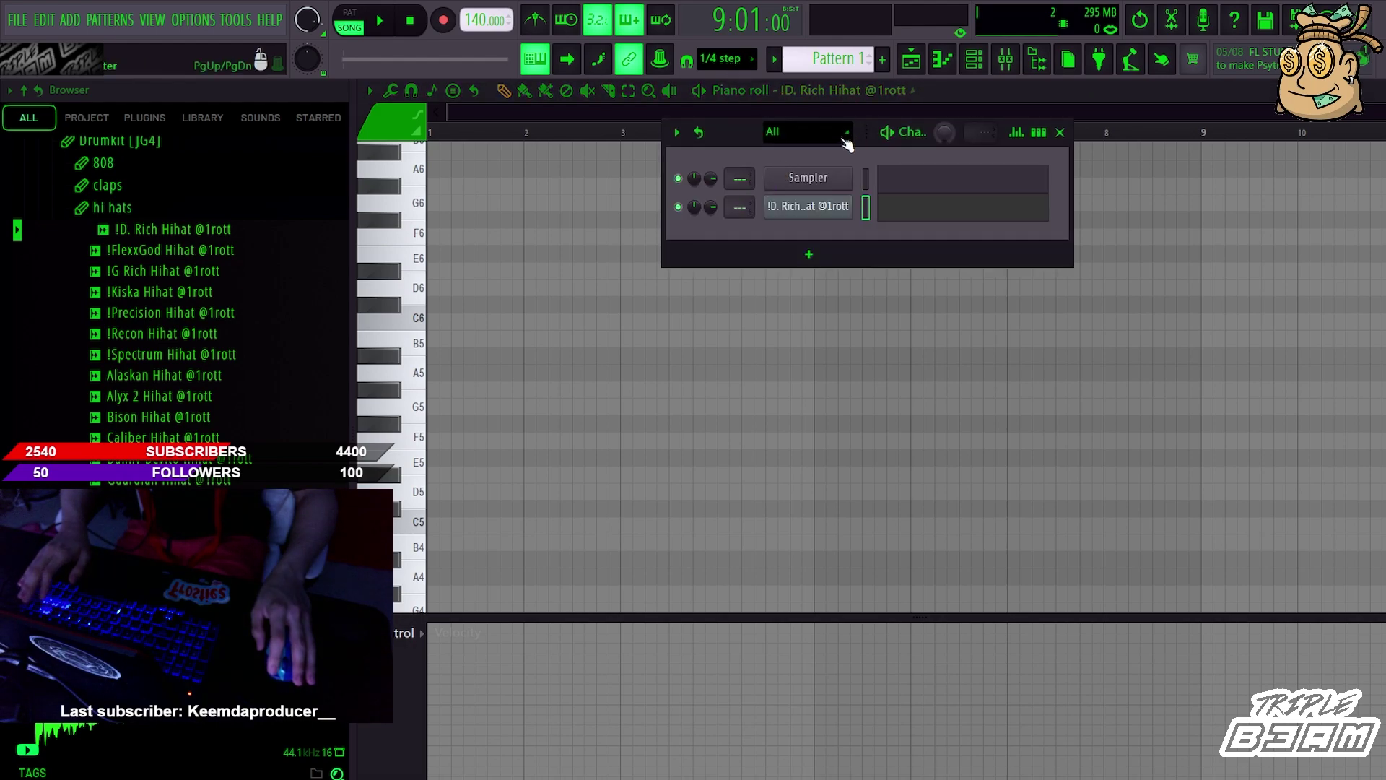
key("BackSpace")
key("BackSpace")
key("BackSpace")
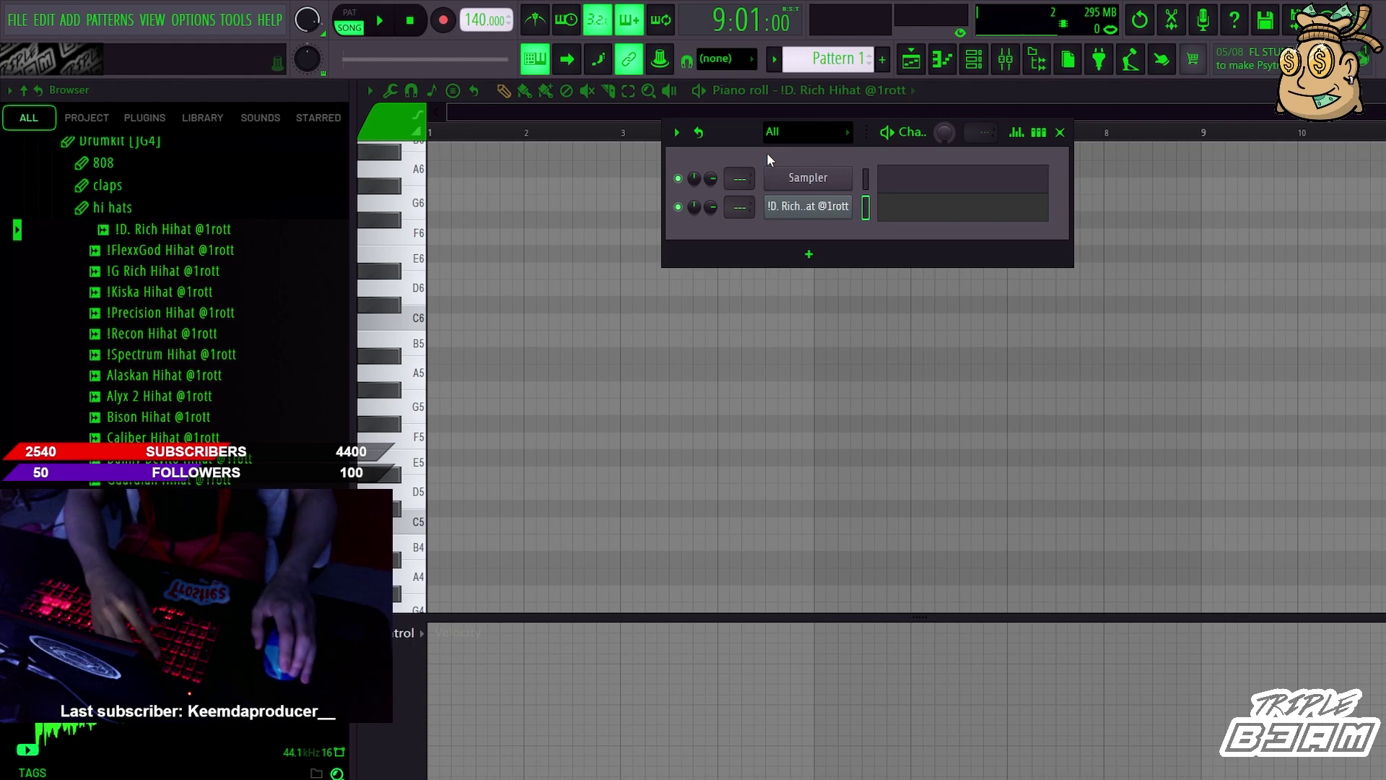
Move the channel rack off the piano roll, close all open windows, and toggle the channel rack's display.
left_click(942, 59)
left_click(956, 62)
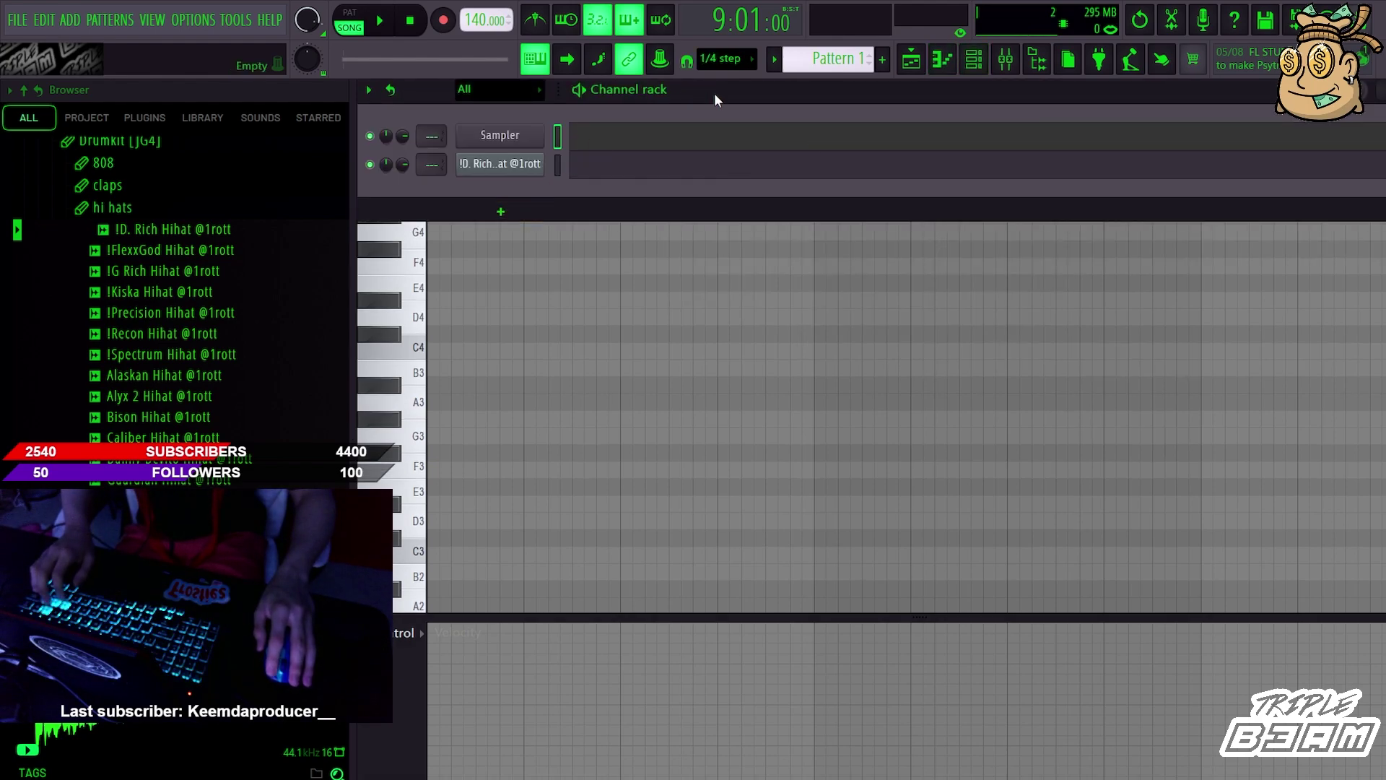
left_click_drag(731, 93, 739, 203)
key("F12")
left_click(974, 59)
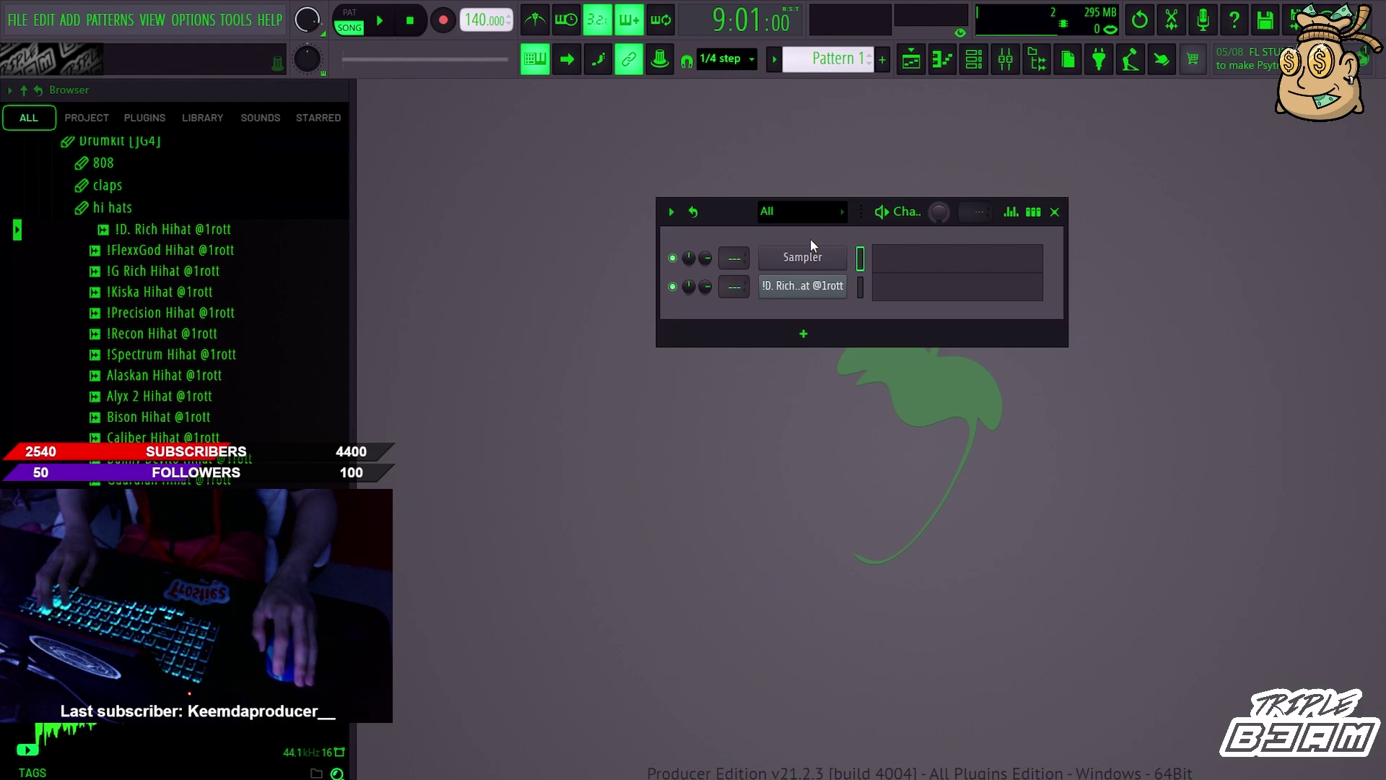
key("F6")
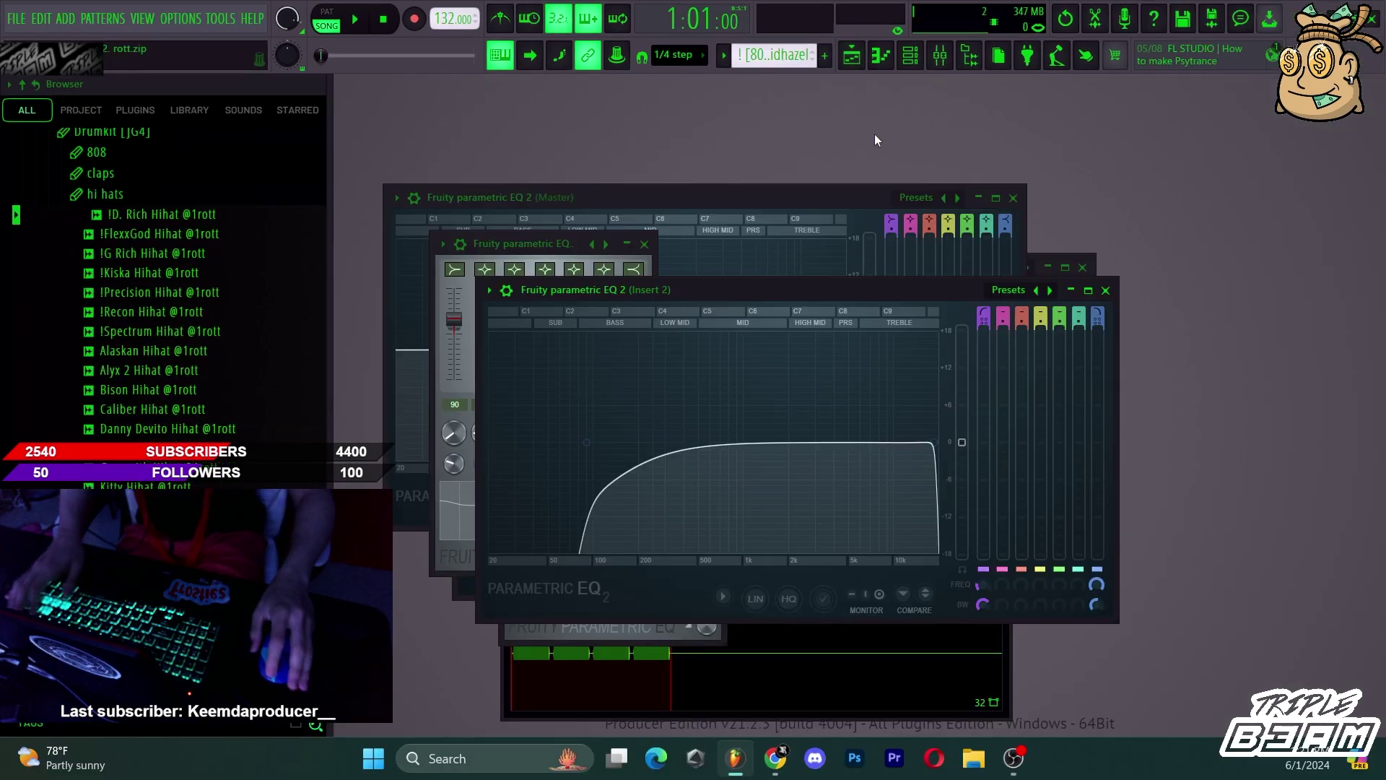
Close the Fruity Parametric EQ 2 windows, and show the playlist and play the arrangement briefly from the start.
key("Escape")
key("Escape")
key("F5")
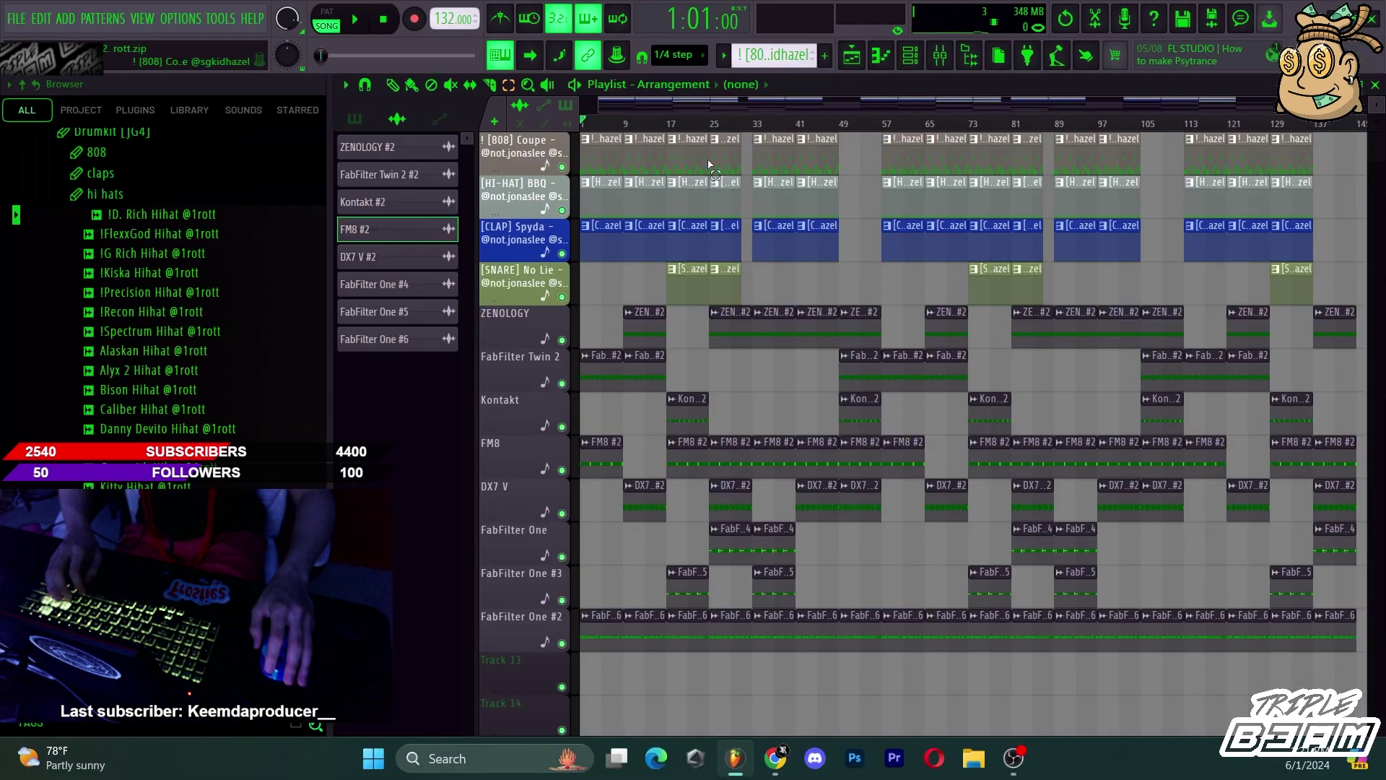
key("space")
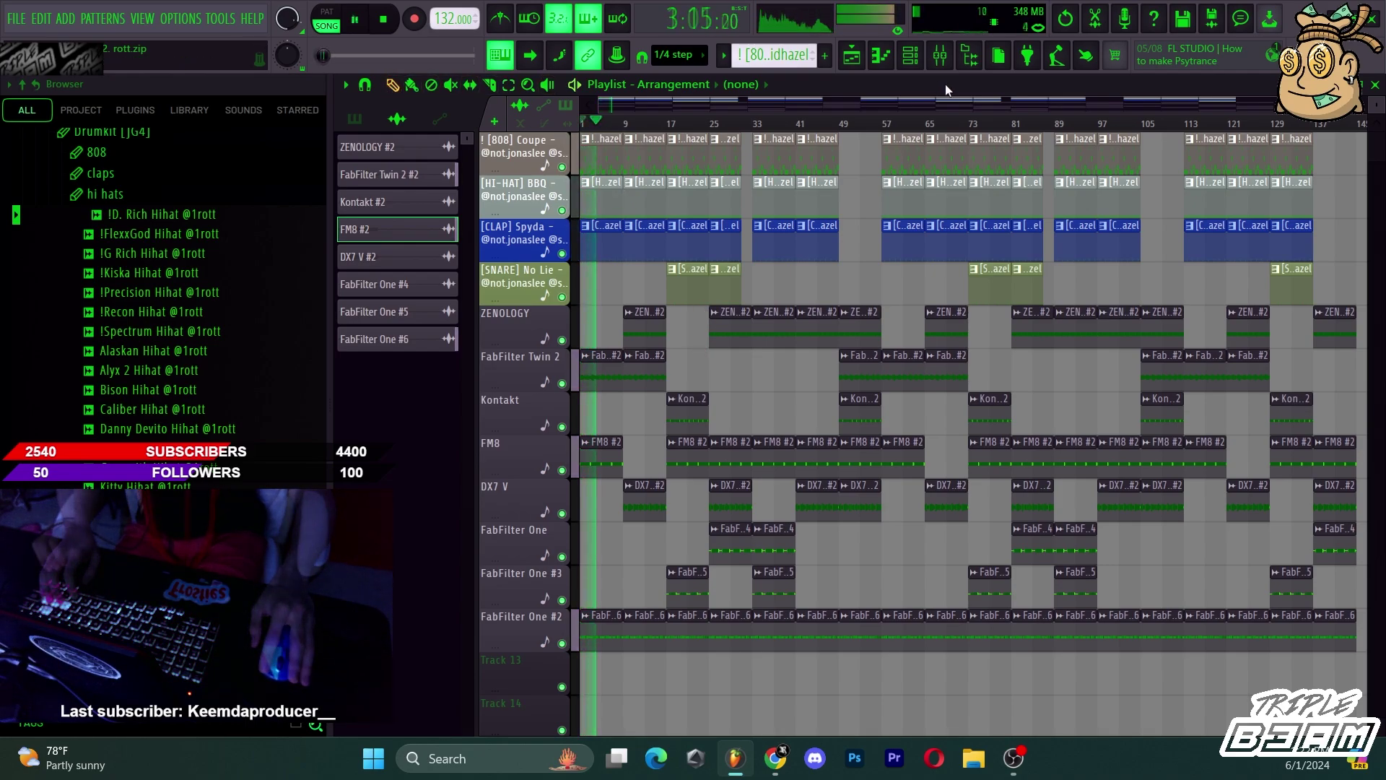
key("space")
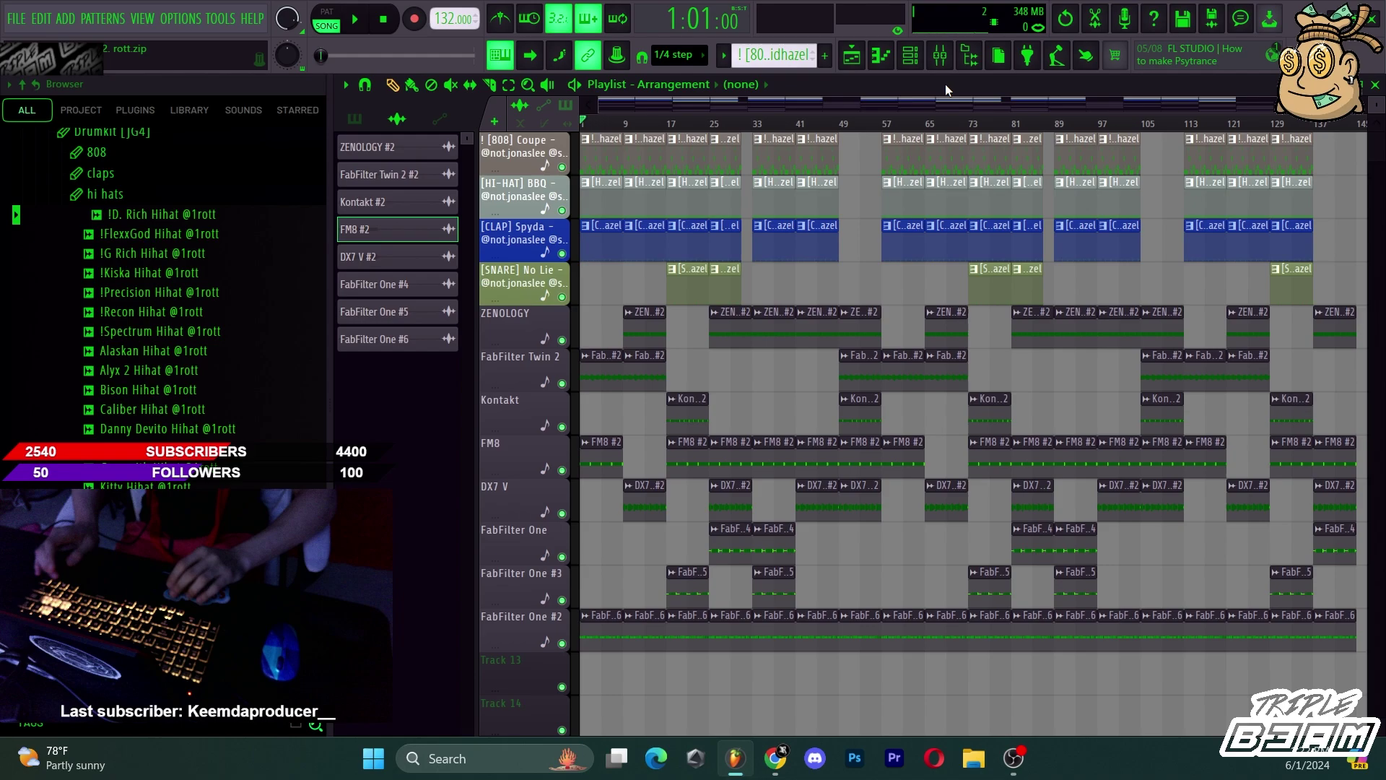
Try exporting the song as an MP3 file into the 5. may 2024 folder.
key("ctrl+shift+r")
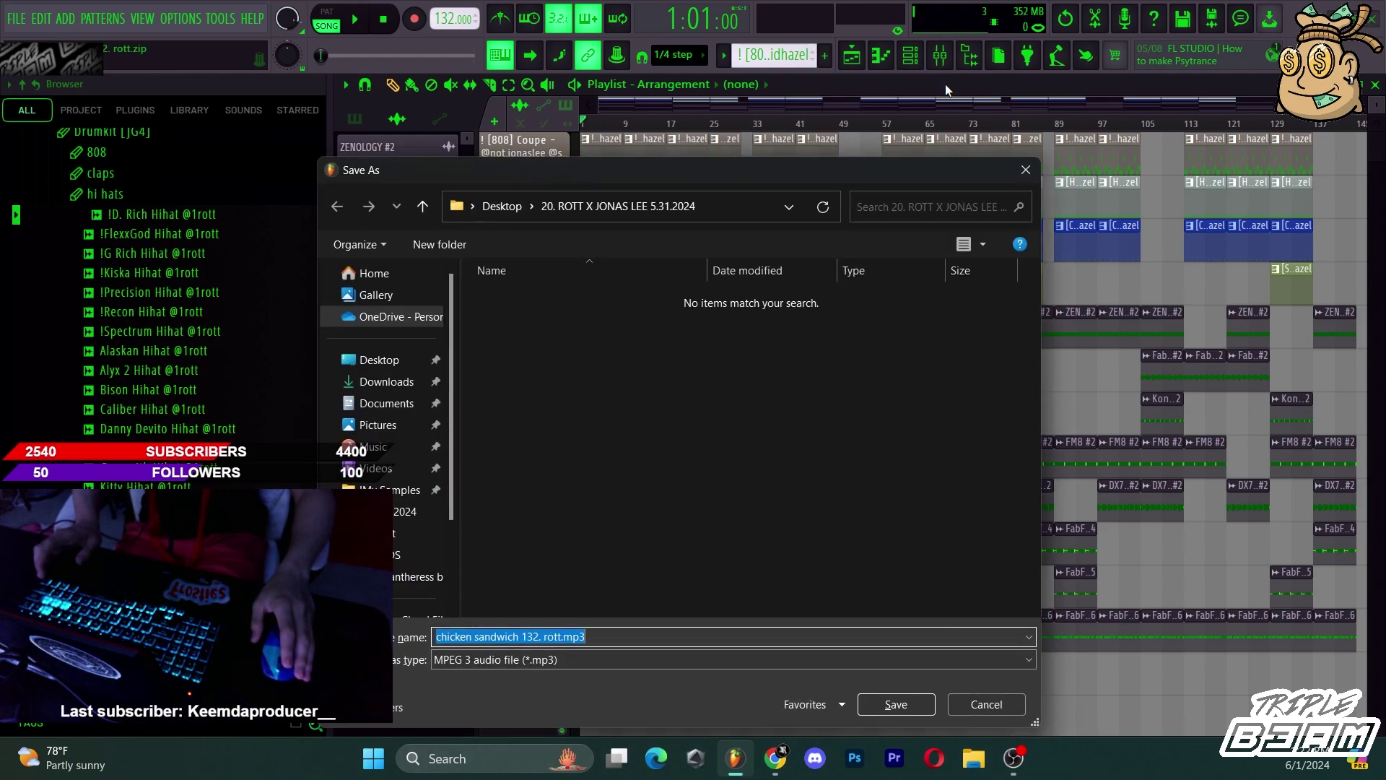
left_click(415, 511)
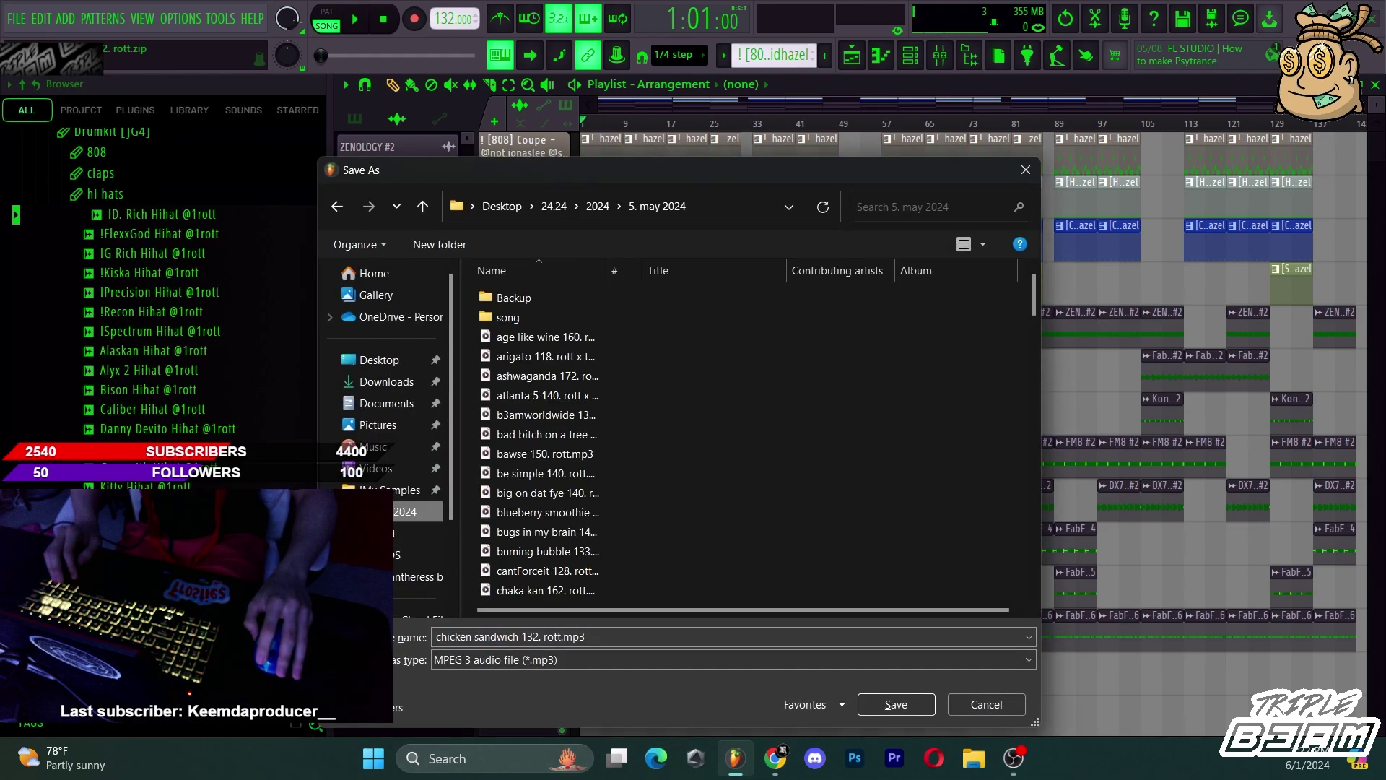
key("Escape")
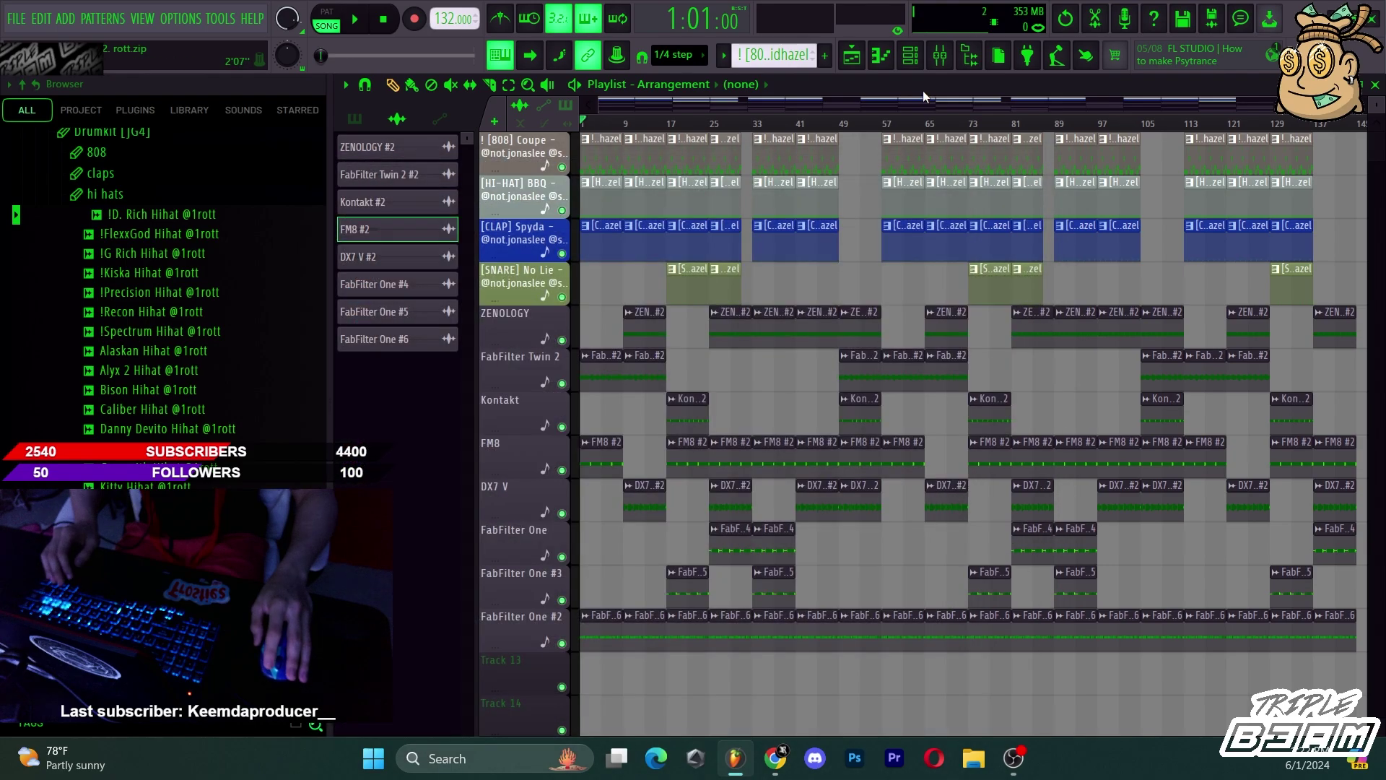
Try exporting the song as a WAV file into the 5. may 2024 folder, and look over the other export formats.
key("ctrl+r")
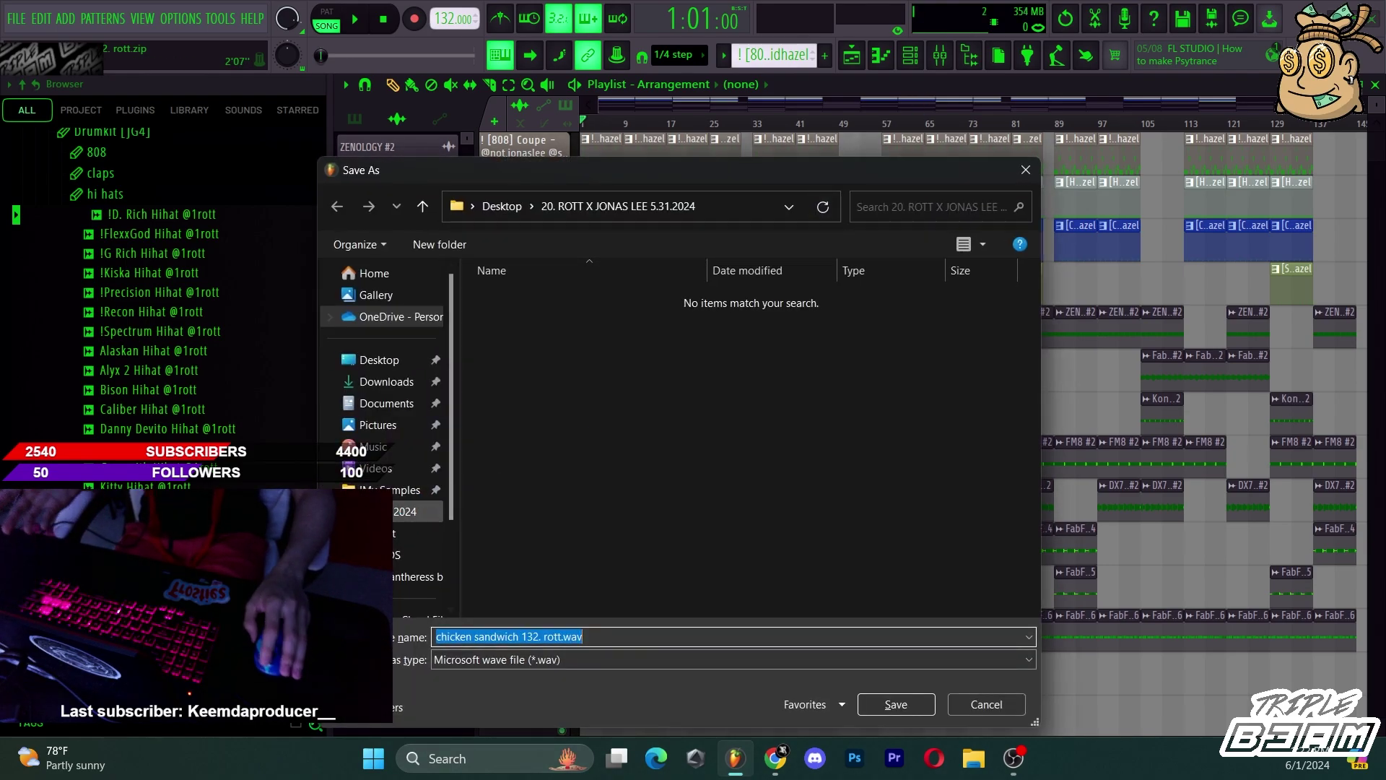
left_click(415, 511)
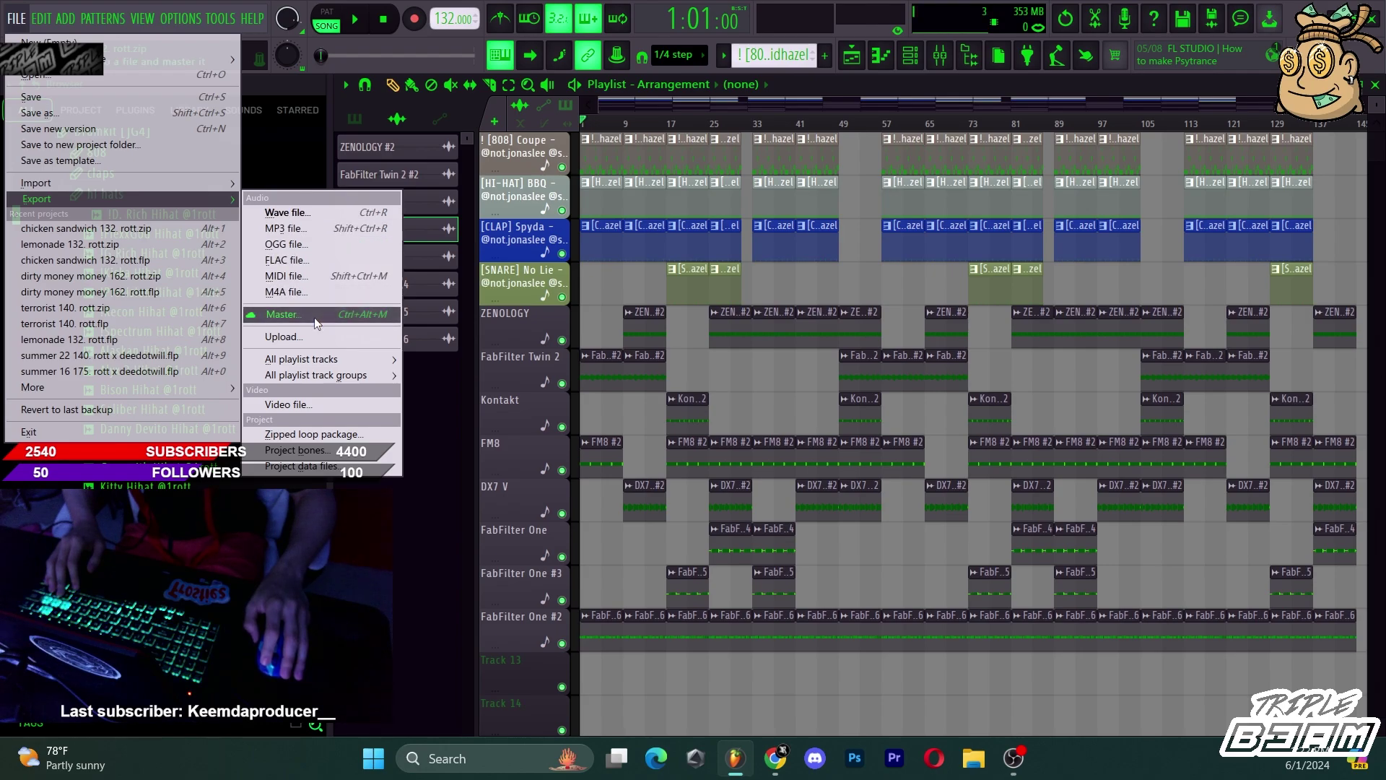
left_click(817, 93)
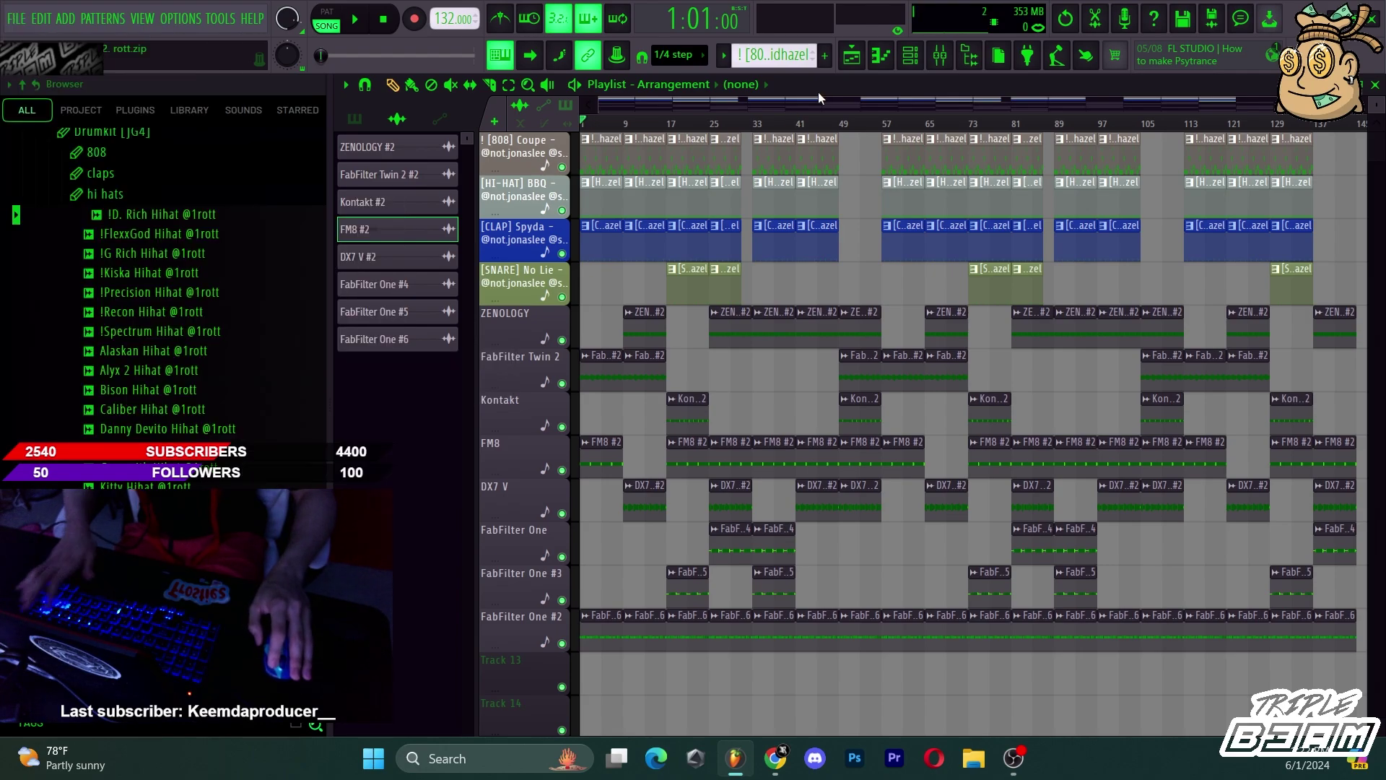
Toggle the playlist window and start a new empty project.
left_click(853, 59)
left_click(854, 59)
left_click(854, 59)
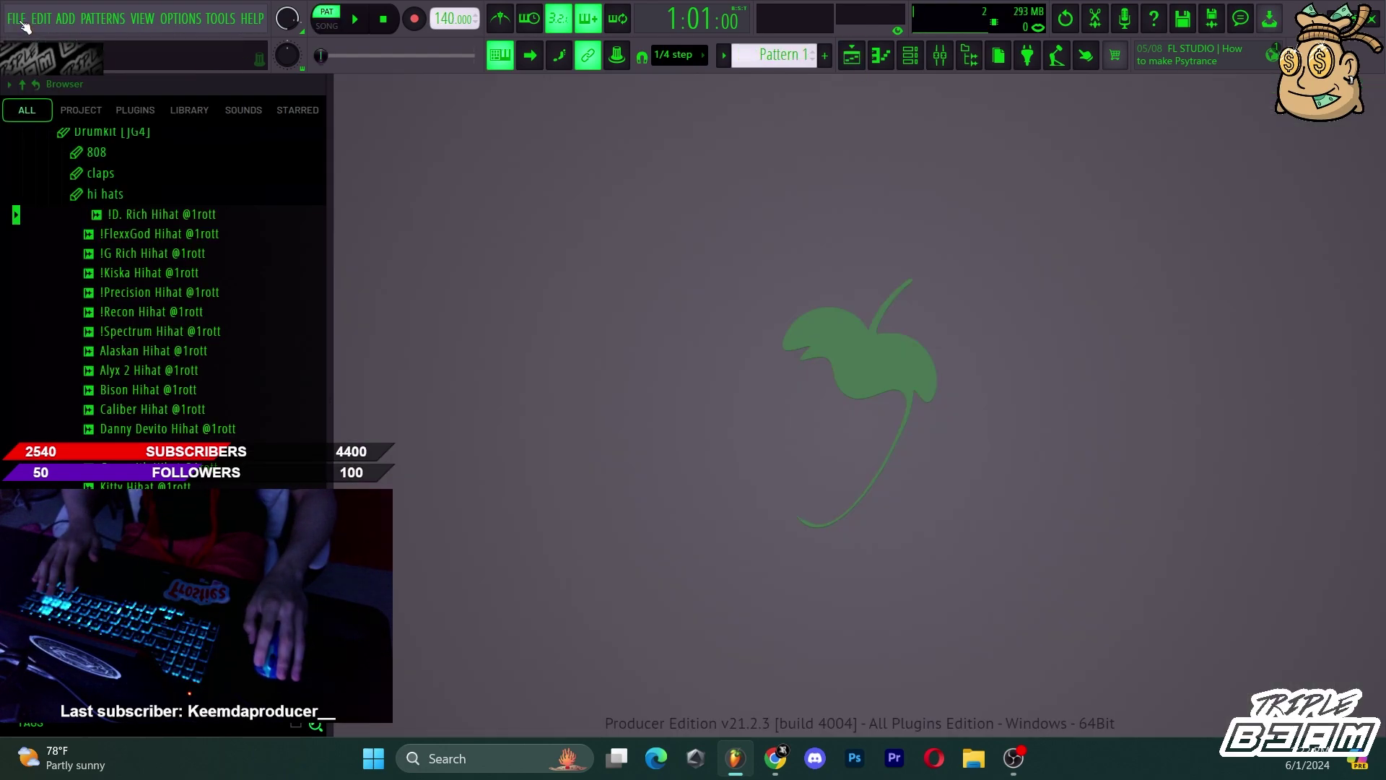
Try opening a project, browsing the files in the 5. may 2024 folder, and cancel.
left_click(23, 24)
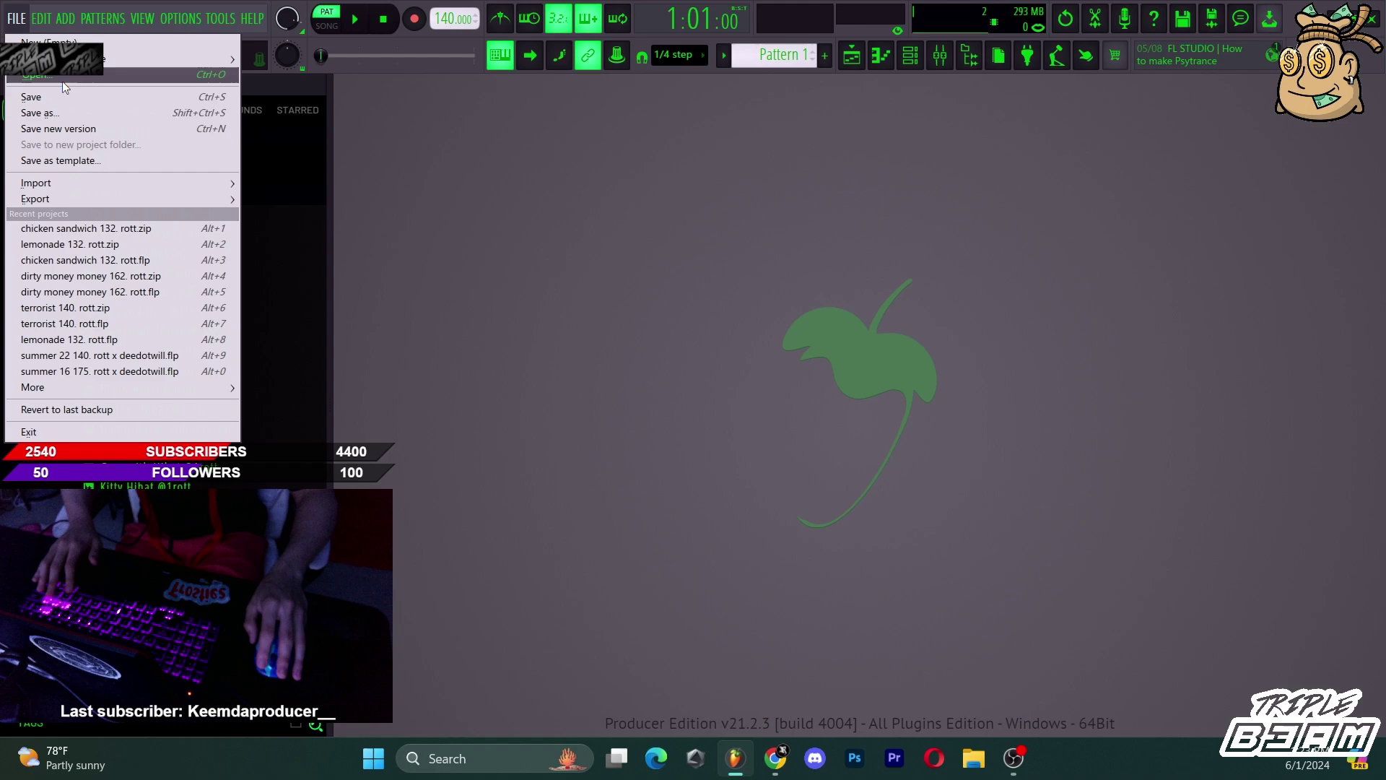
left_click(537, 178)
key("ctrl+o")
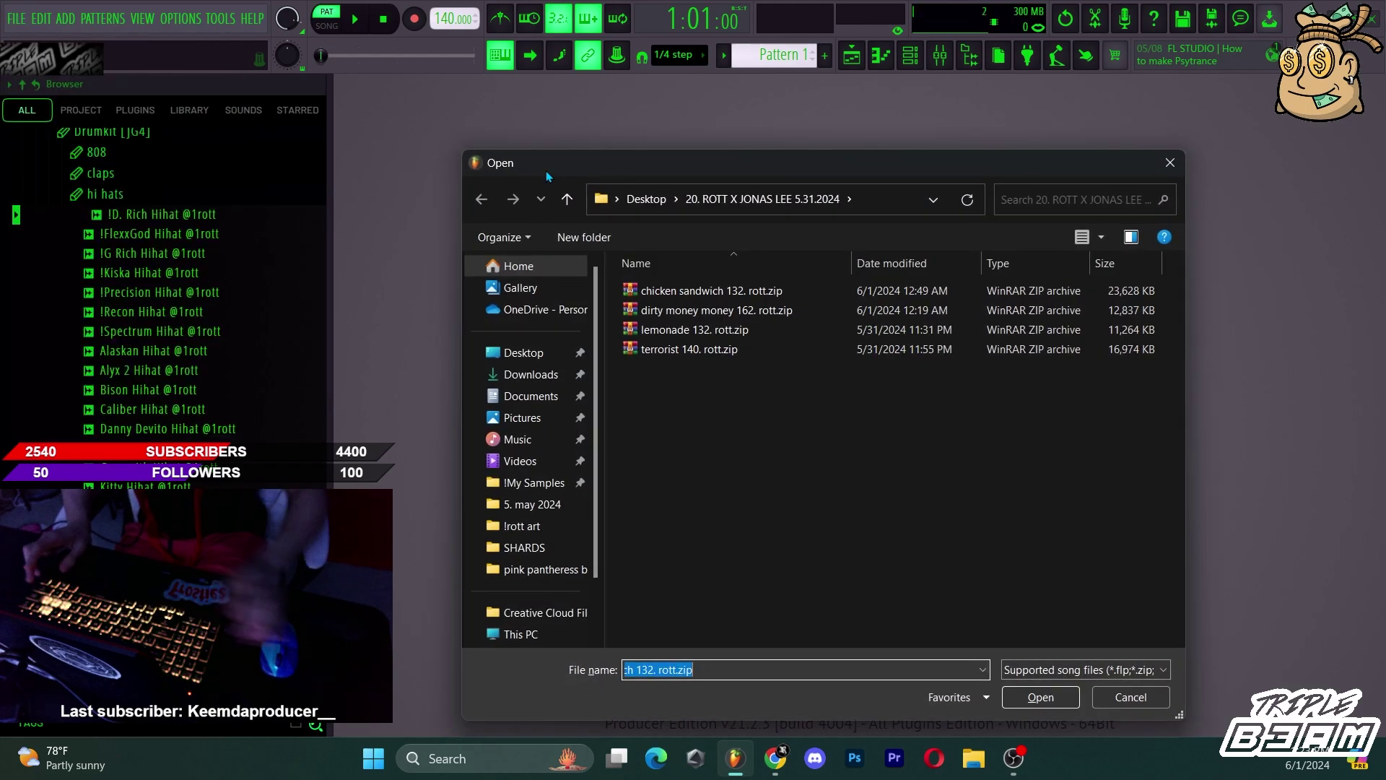
left_click(532, 504)
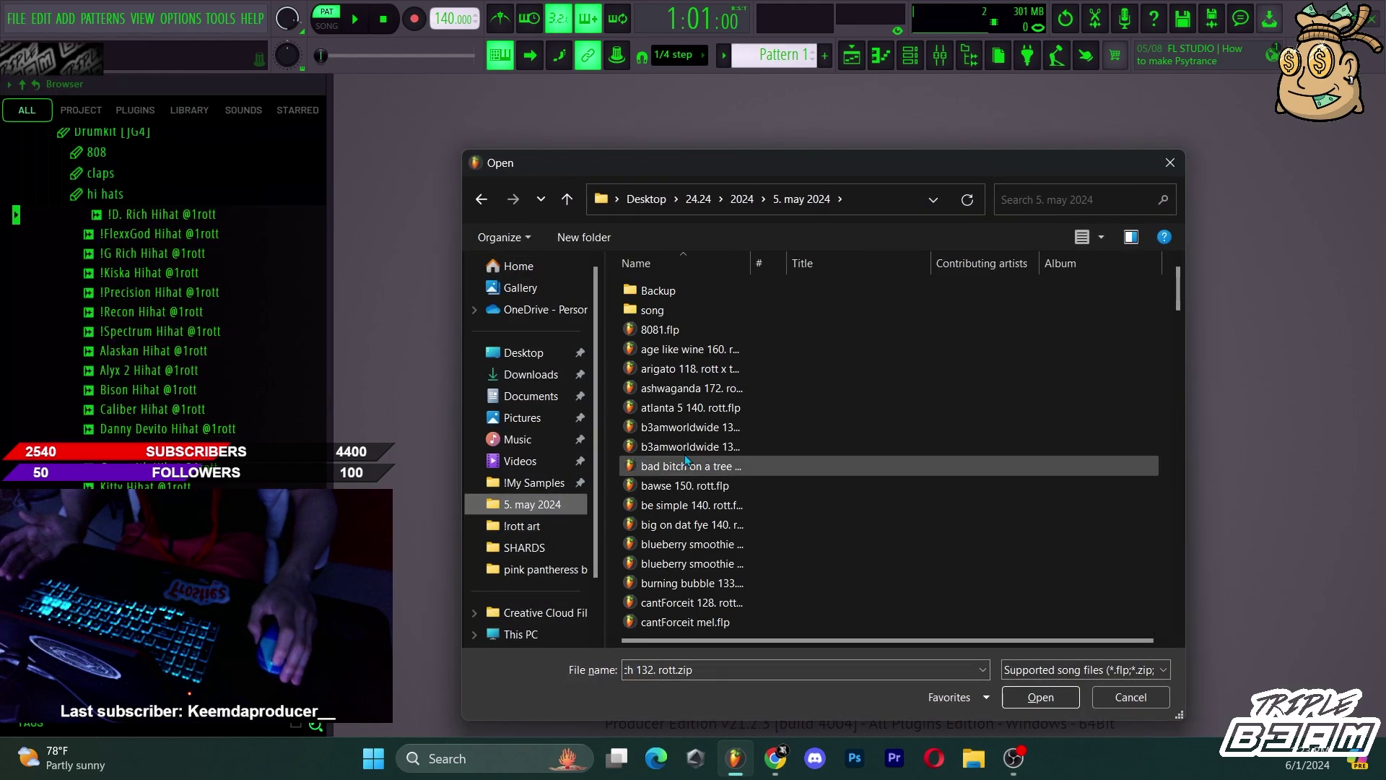
scroll(804, 396, "down", 20)
scroll(811, 398, "up", 20)
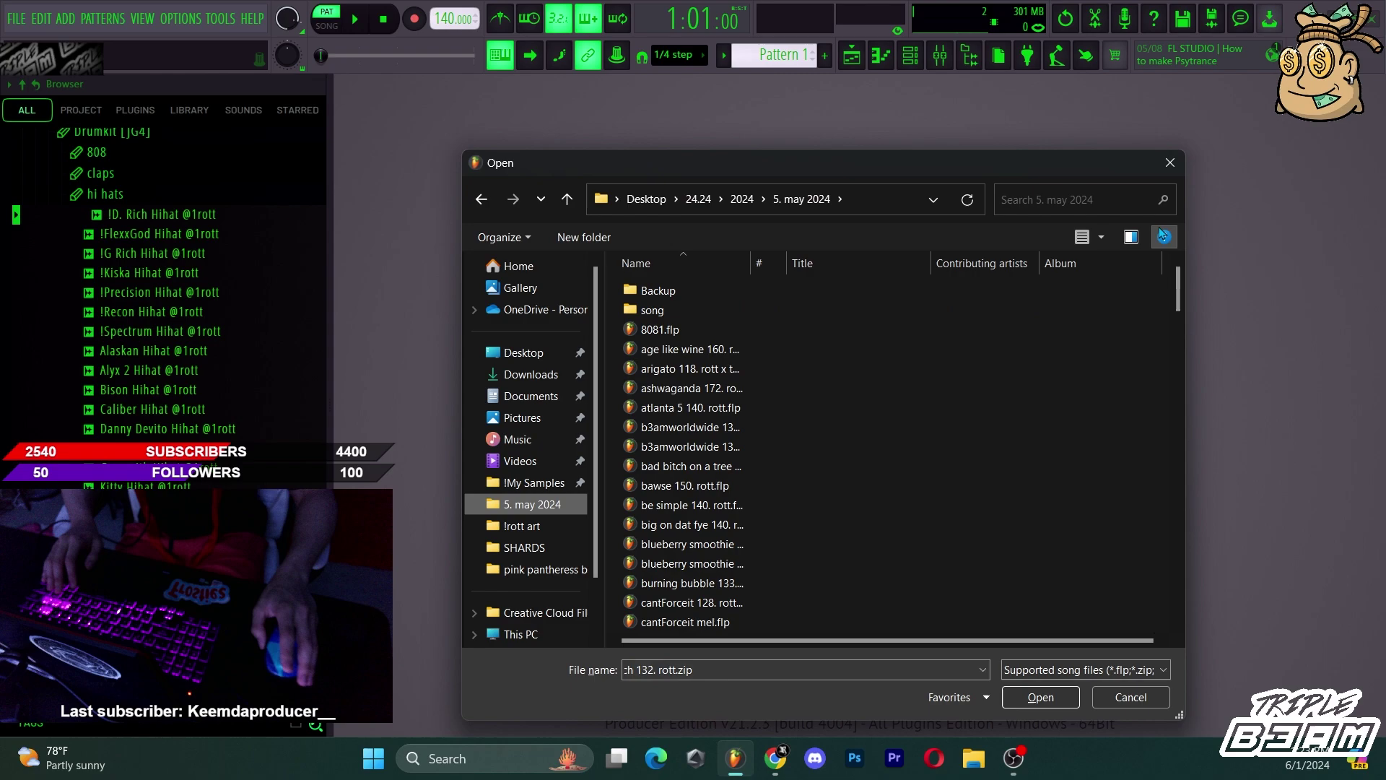
left_click(1172, 163)
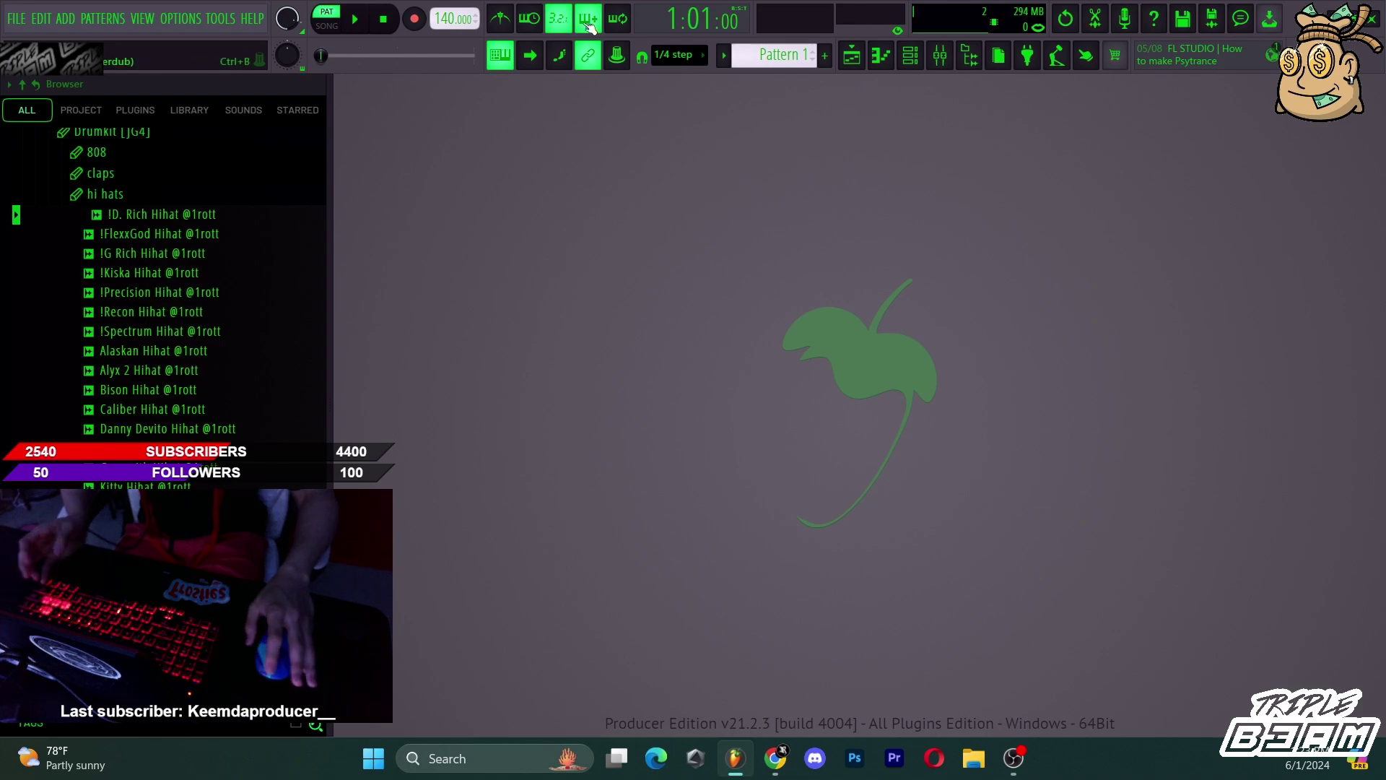
Collapse the hi hats, Drumkit [JG4] and !!John Glick 4 - The Drumkit folders in the browser.
left_click(124, 197)
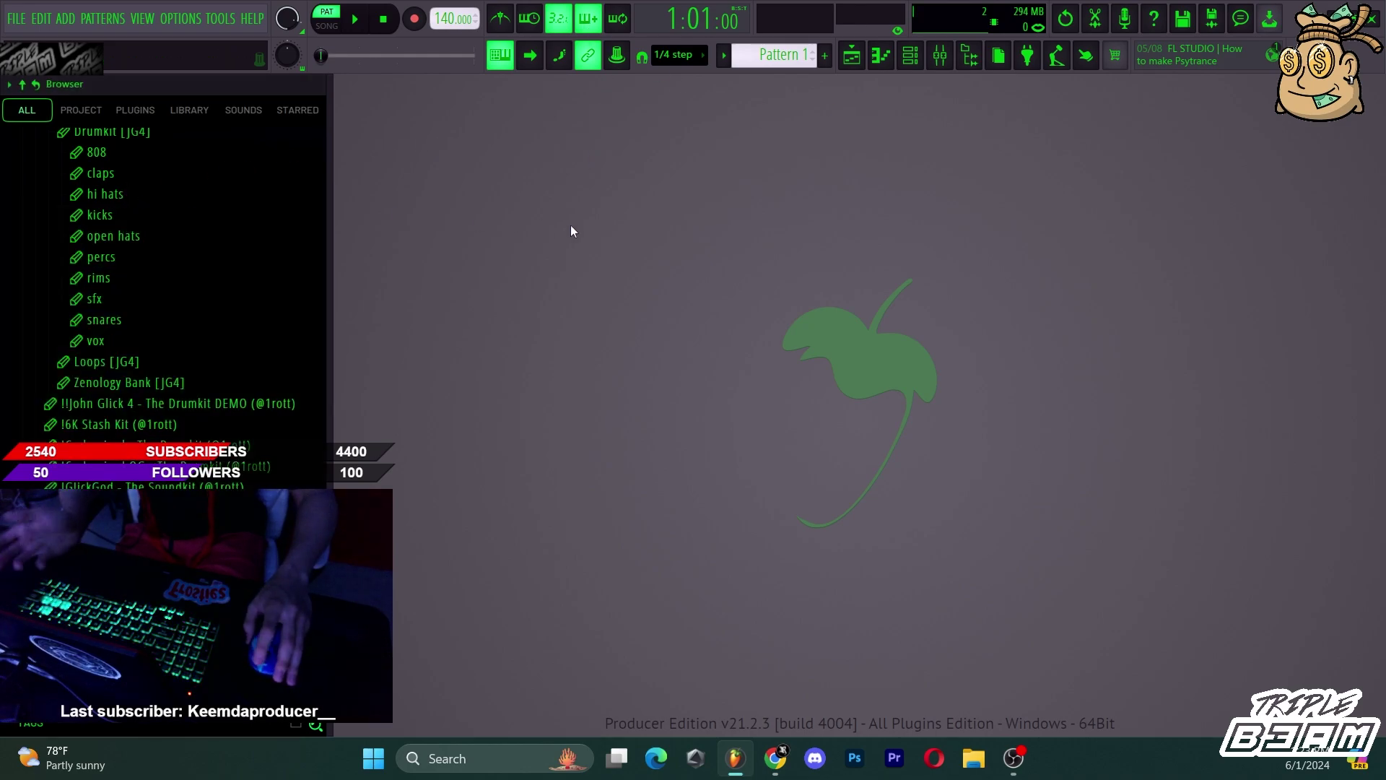
scroll(108, 303, "up", 4)
left_click(183, 365)
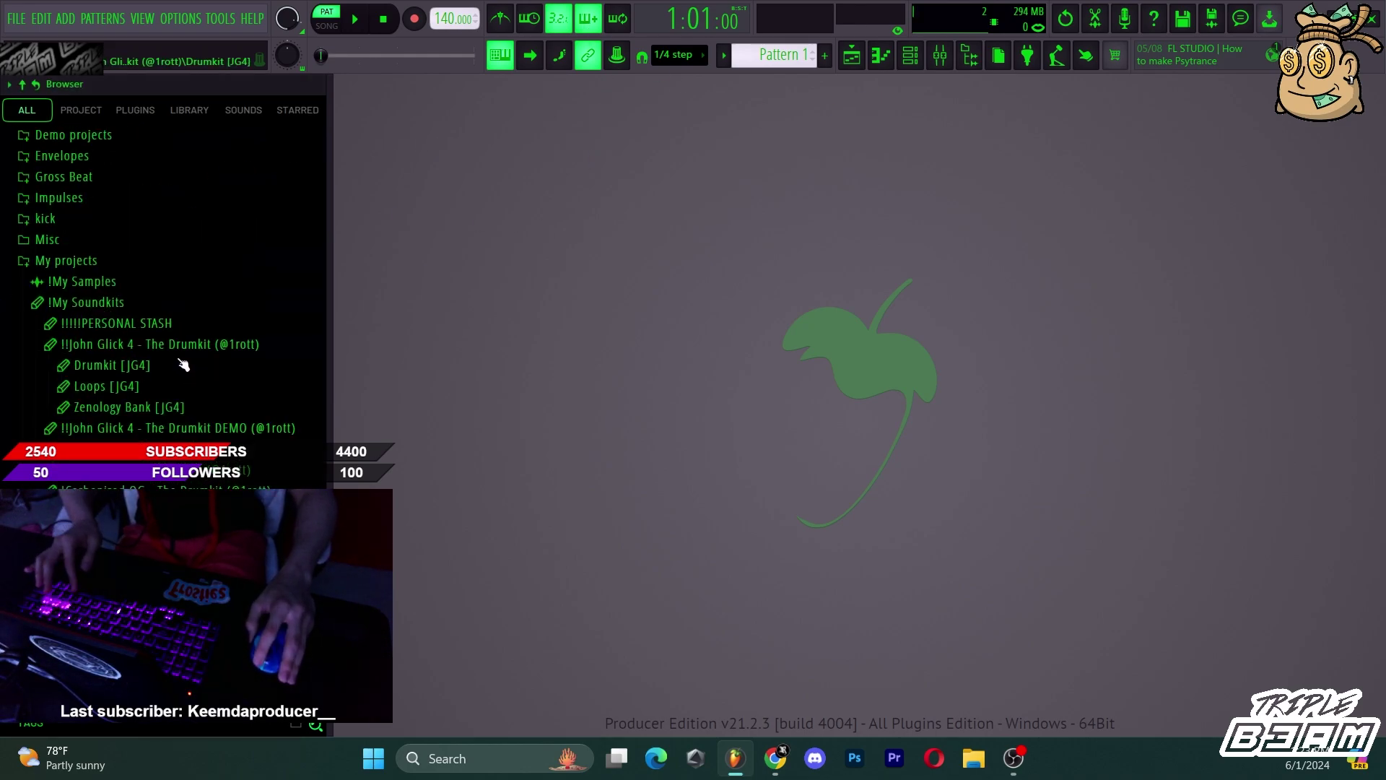
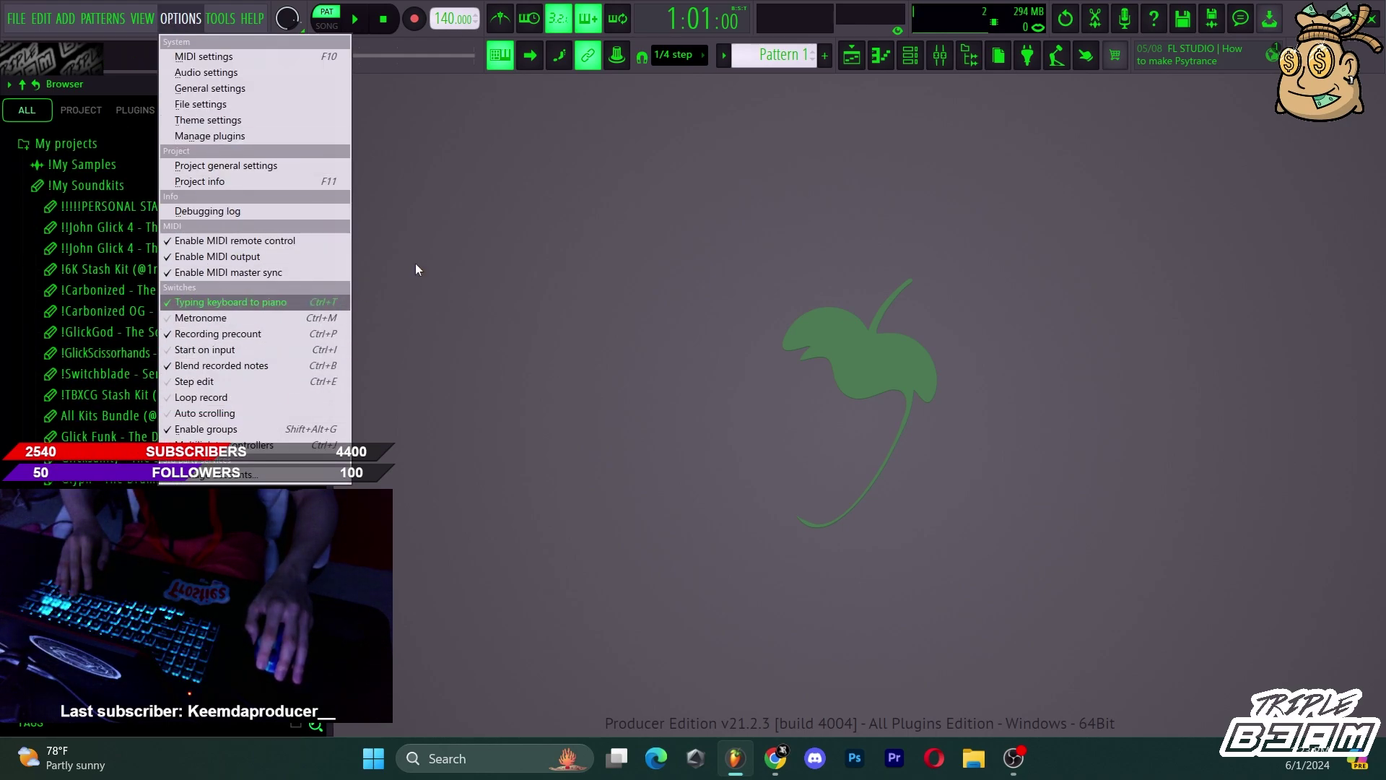
Turn on the metronome and start playback in pattern mode.
left_click(500, 20)
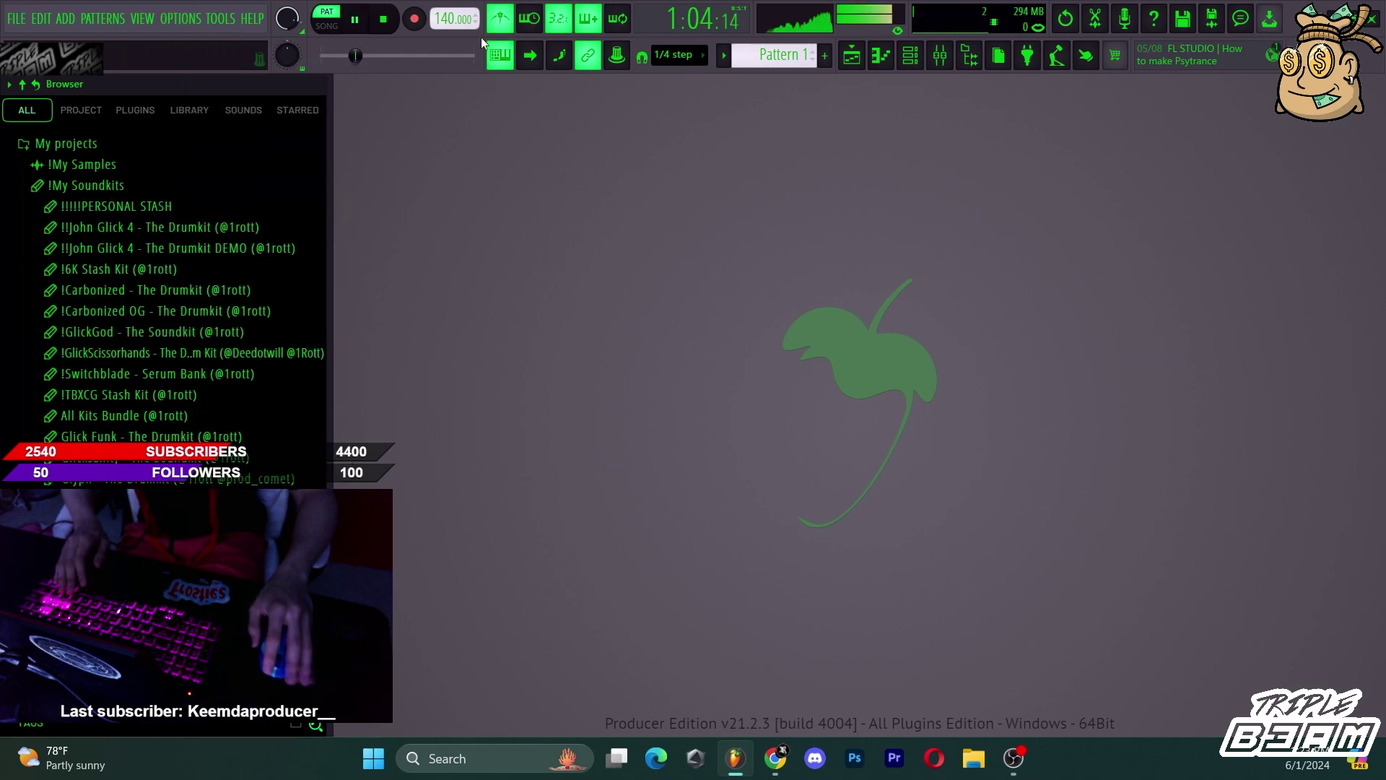
left_click(181, 18)
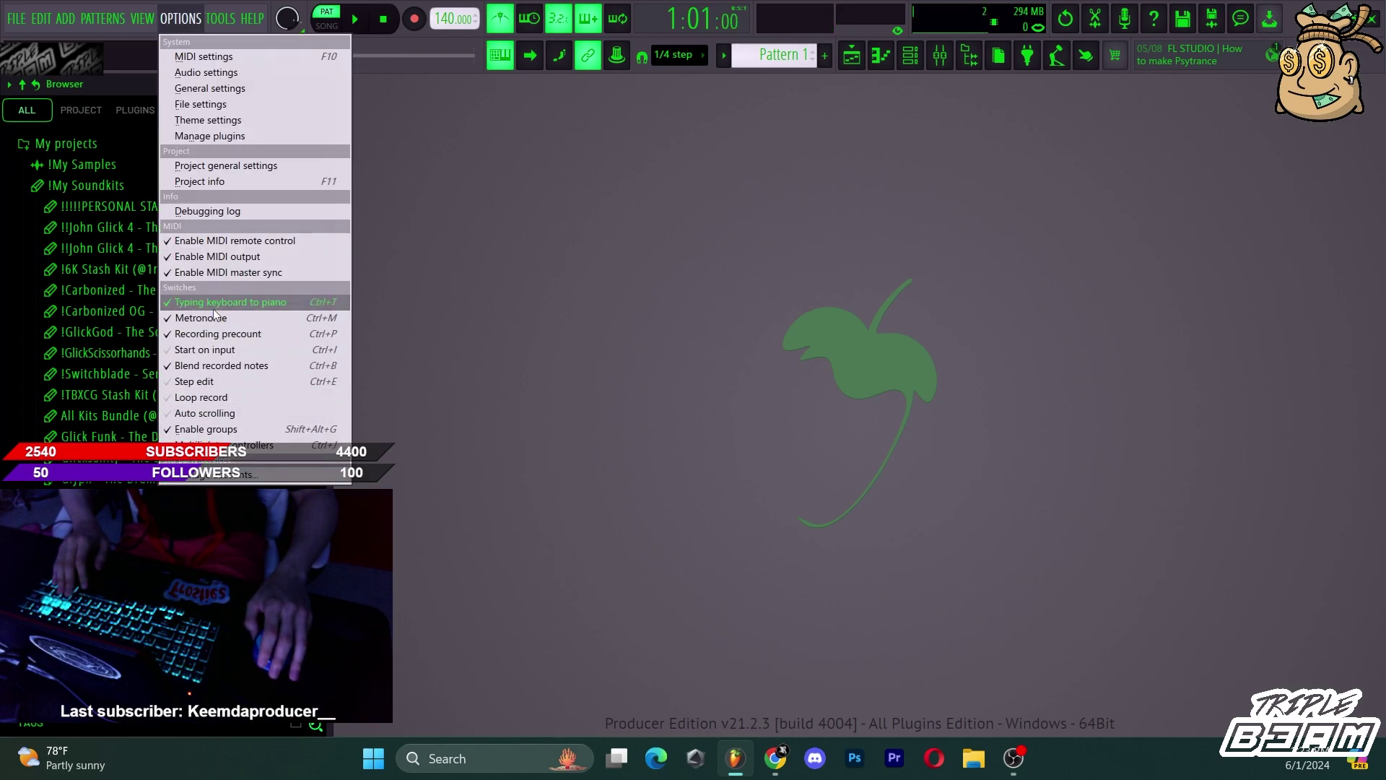
left_click(228, 379)
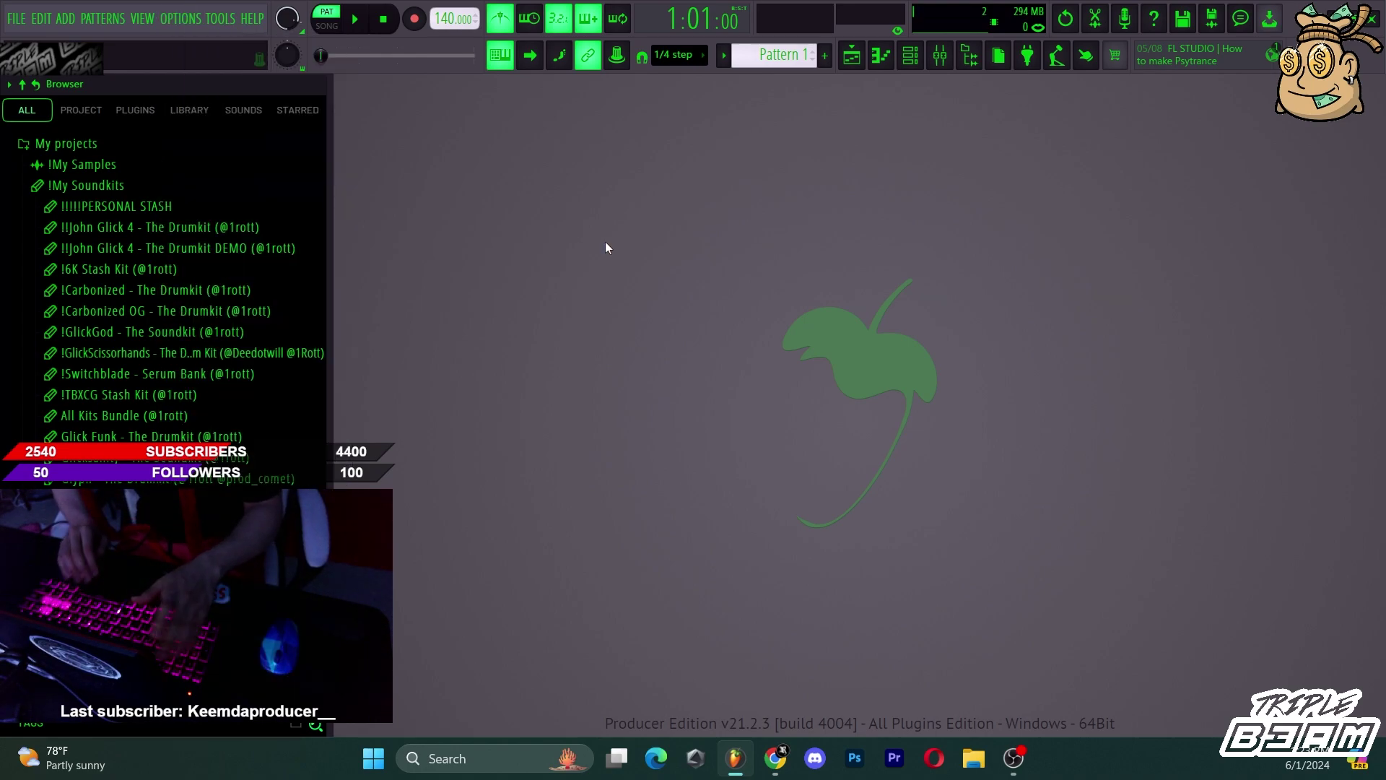
Show and hide the mixer window several times, ending with it closed.
key("F9")
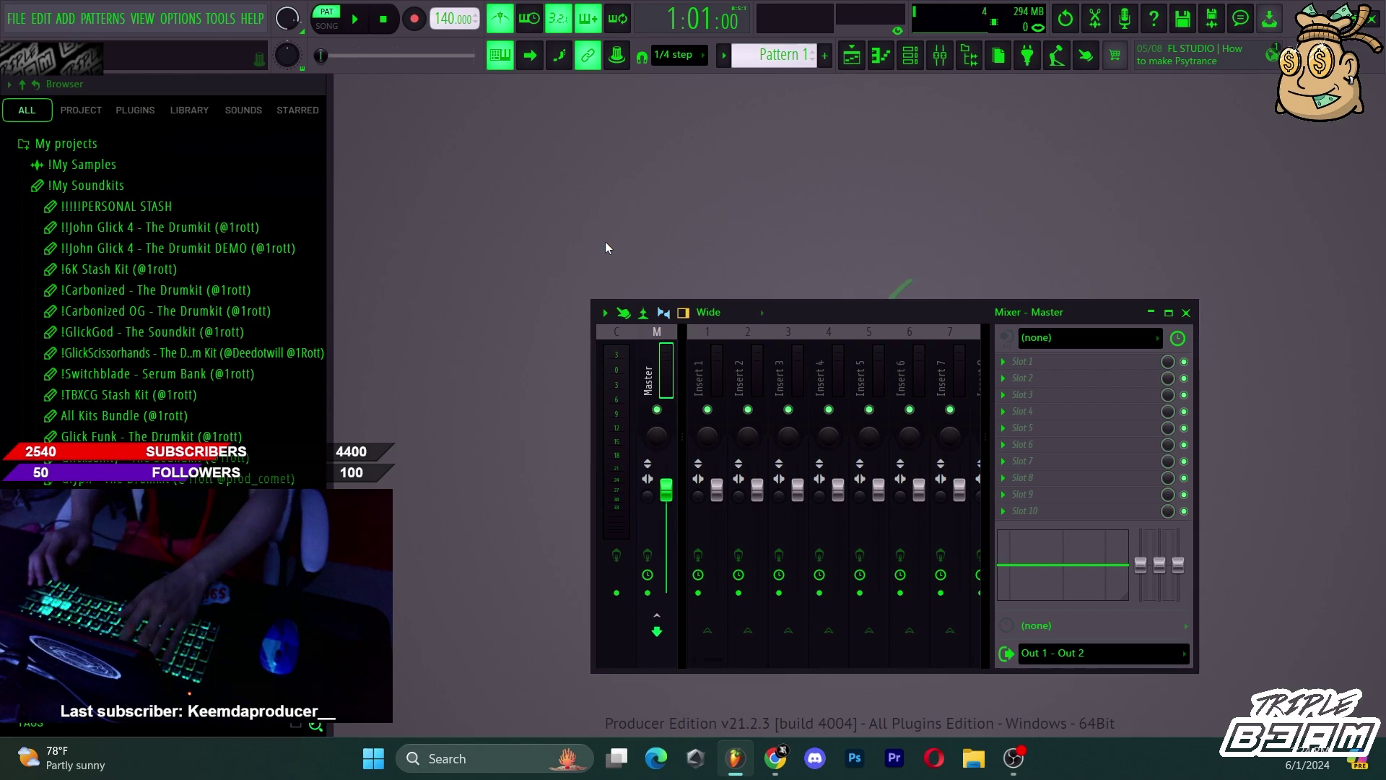
key("F9")
key("F9")
key("F9")
key("F9")
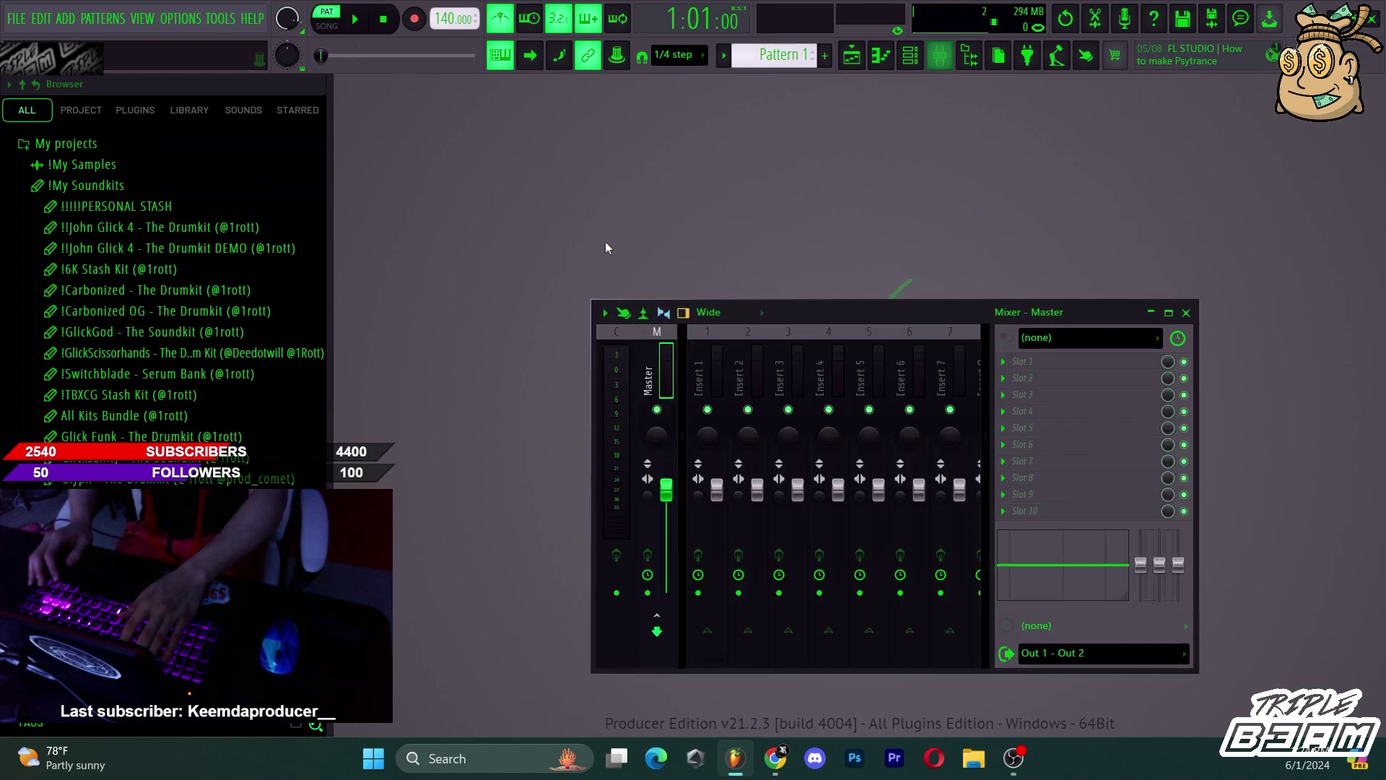
key("F9")
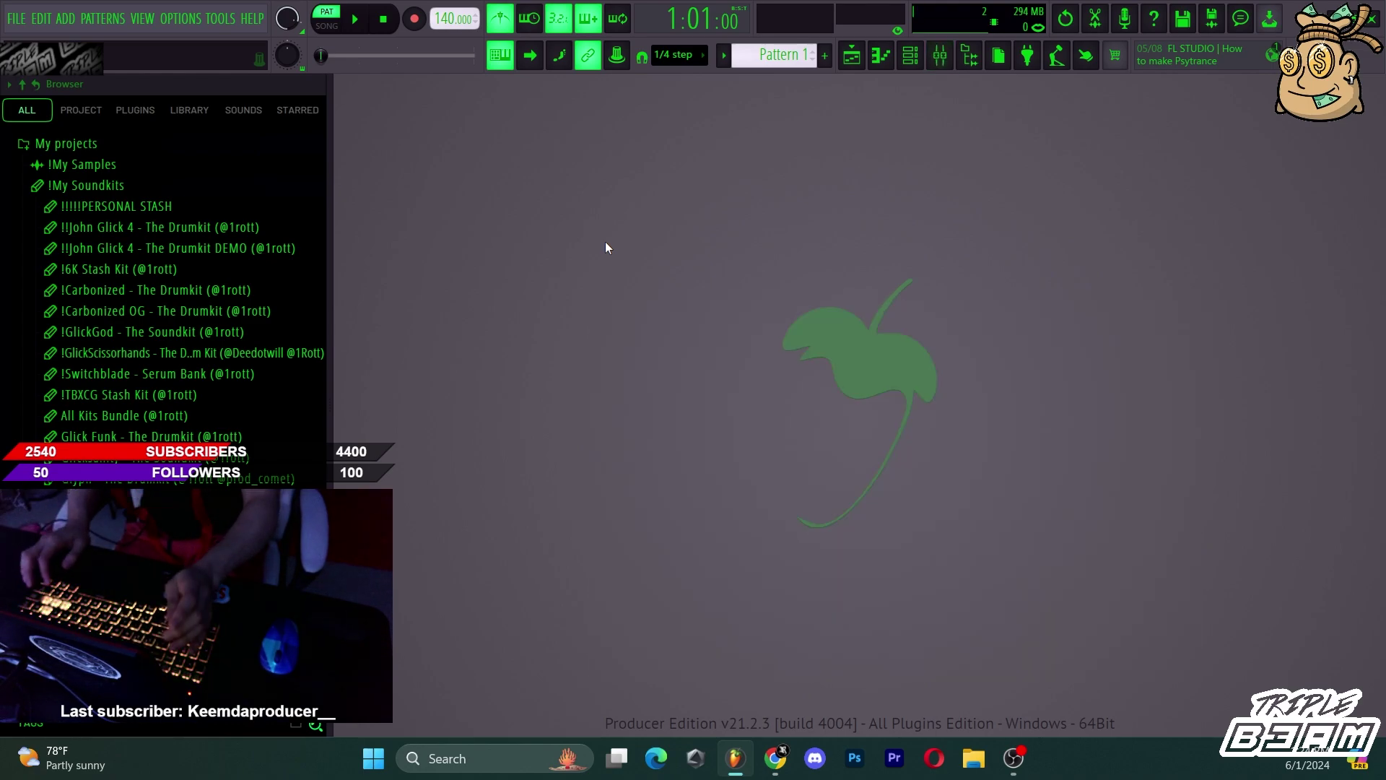
Open the project info settings and close them again.
key("F11")
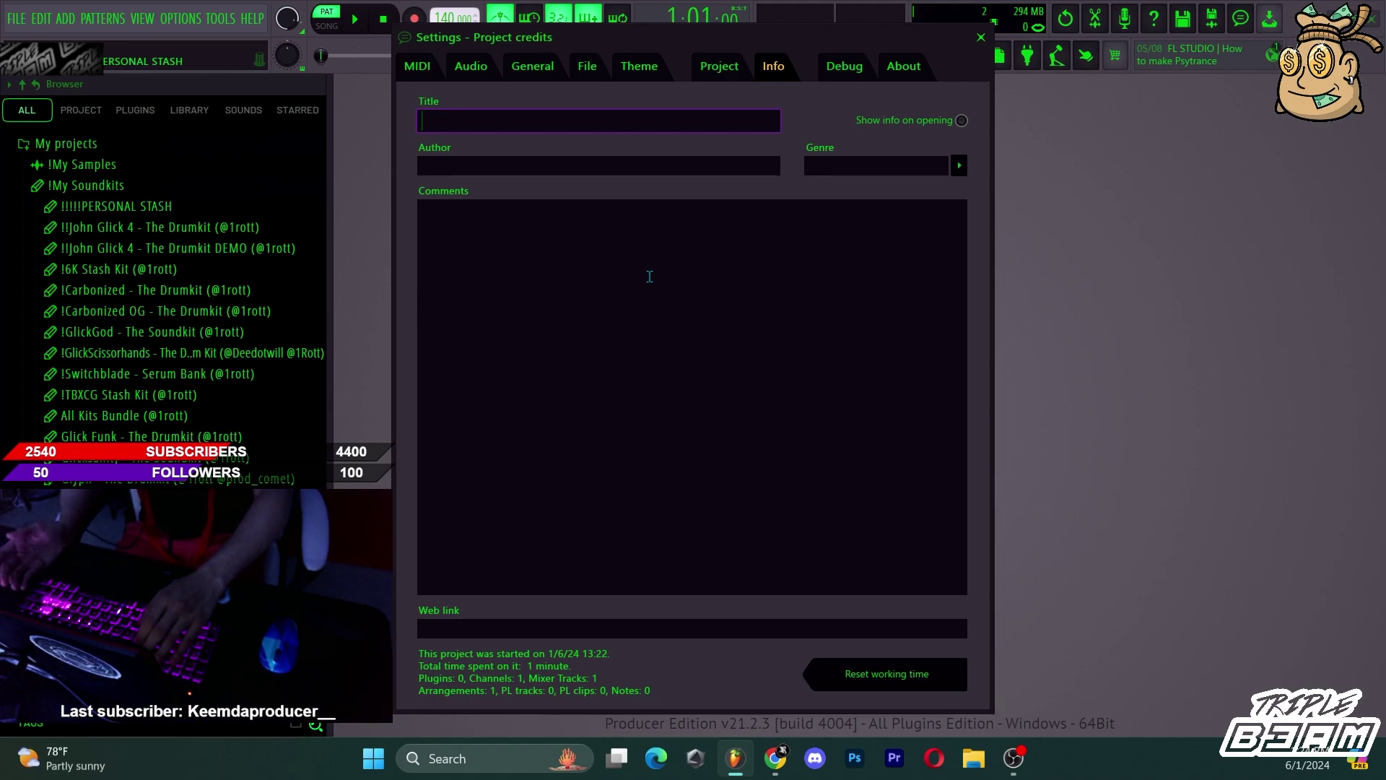
key("F11")
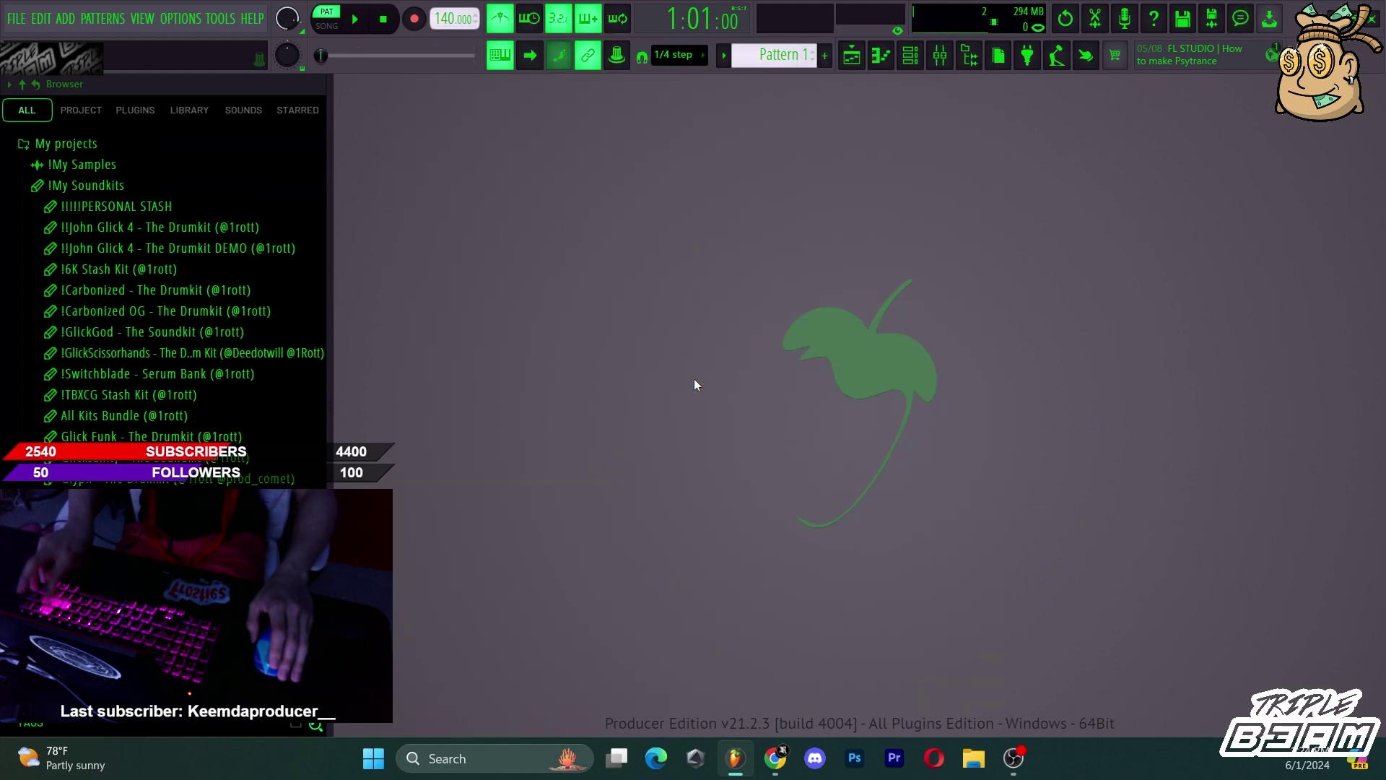
left_click(567, 64)
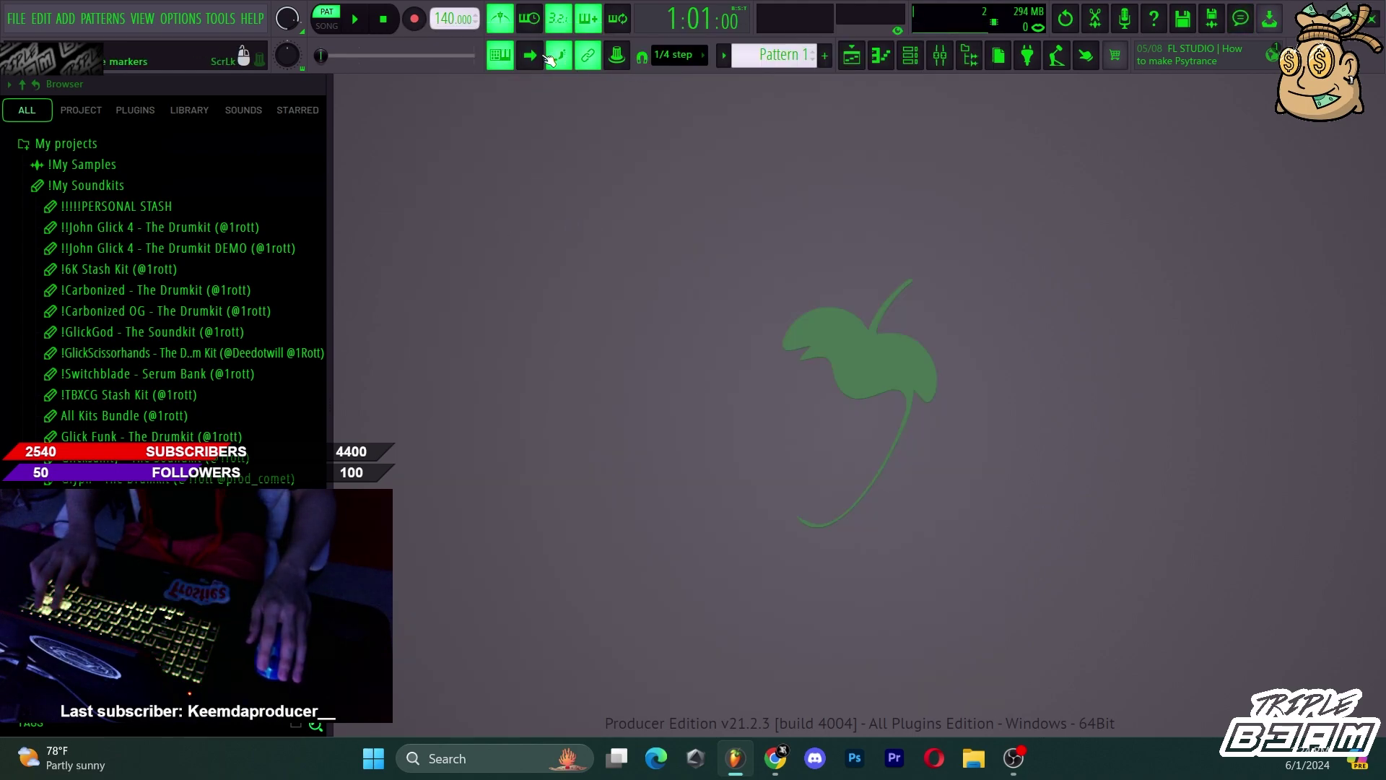
Open the recent project "dirty money money 162. rott.zip" and start playback in song mode.
left_click(15, 19)
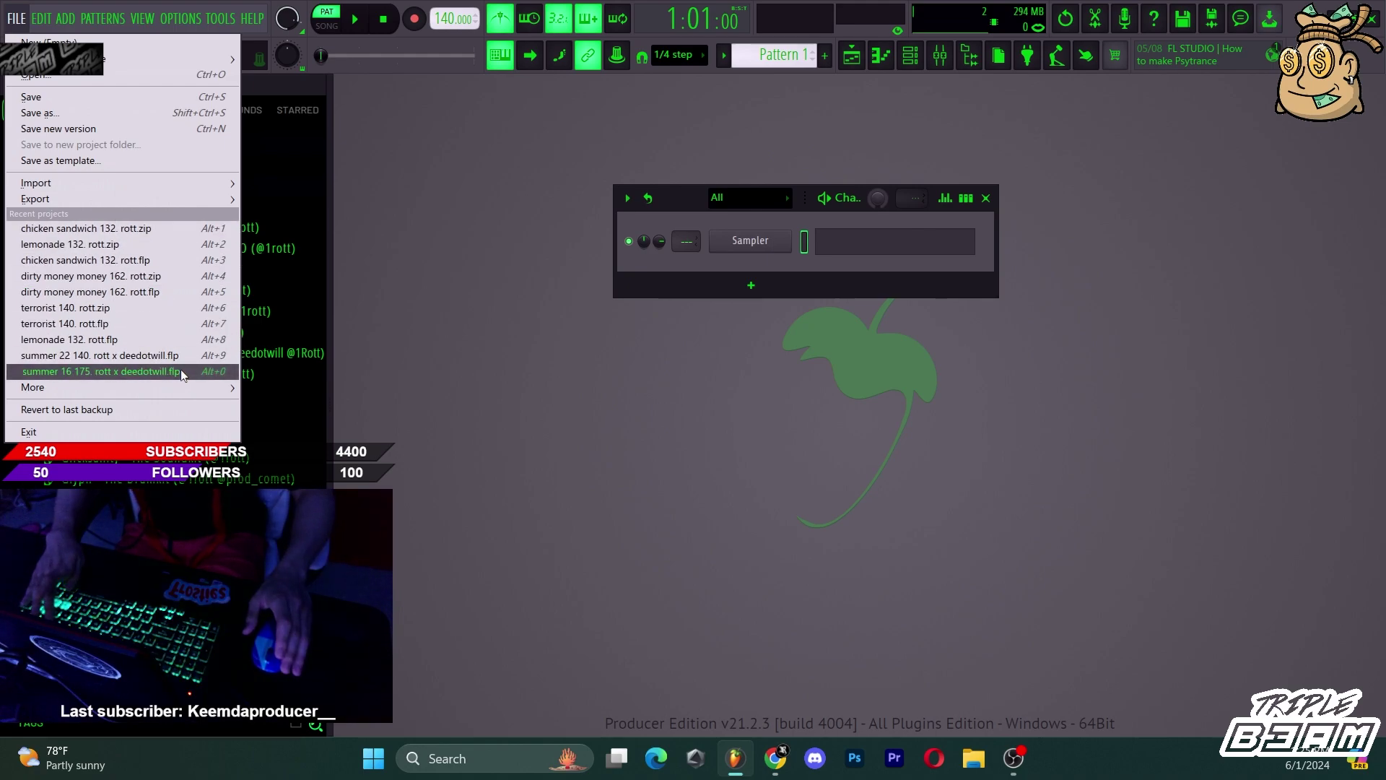
left_click(101, 371)
key("space")
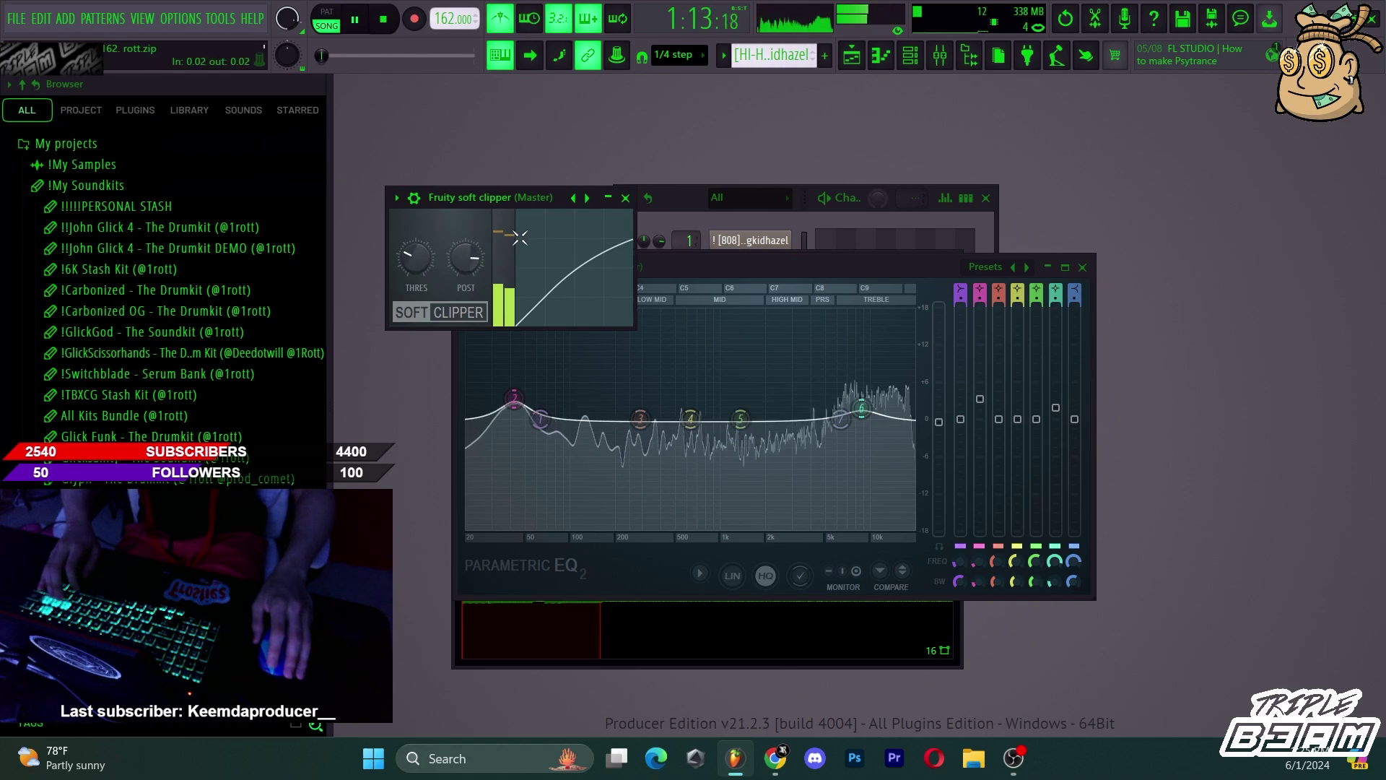
Stop playback with the channel rack in front and turn off the metronome.
left_click(691, 209)
key("space")
left_click(493, 29)
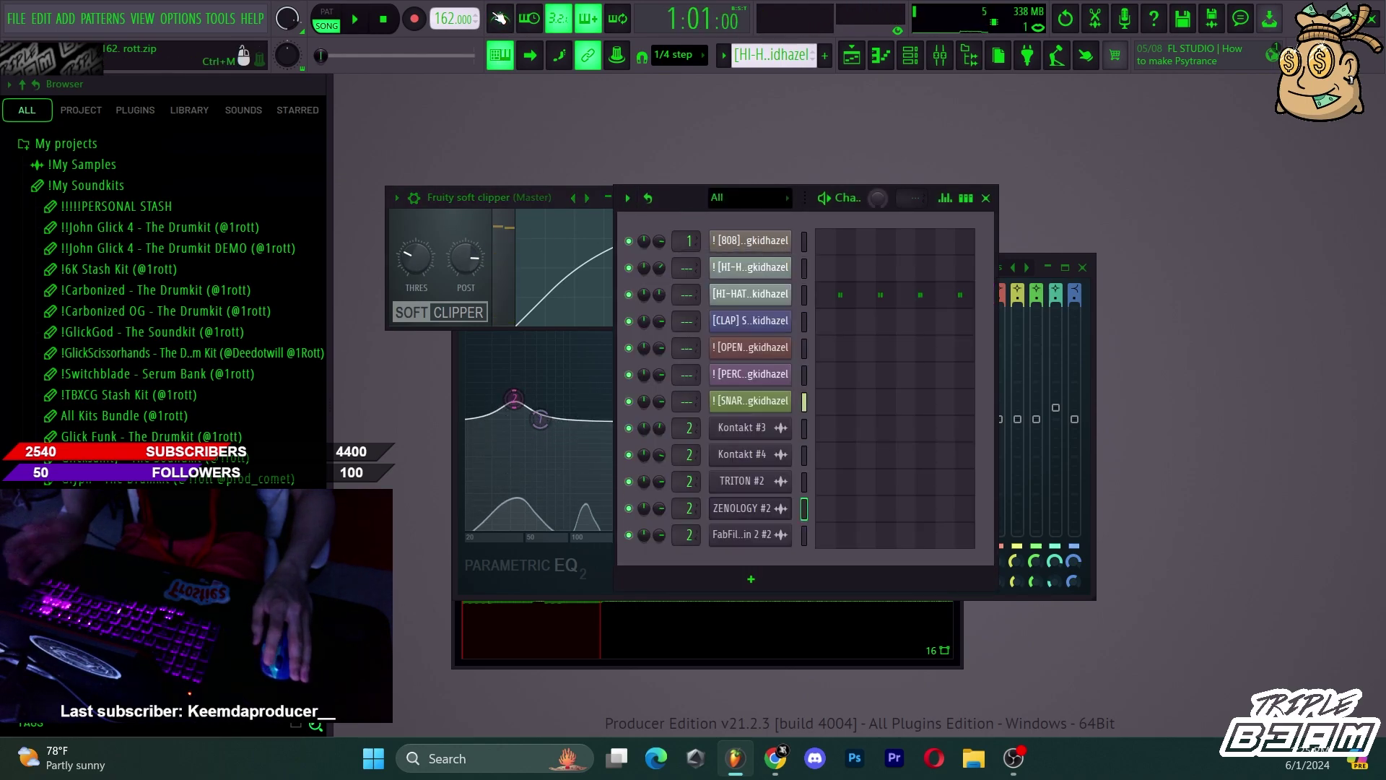
Save the project as a new version and check it among the recent projects.
key("alt+v")
key("ctrl+n")
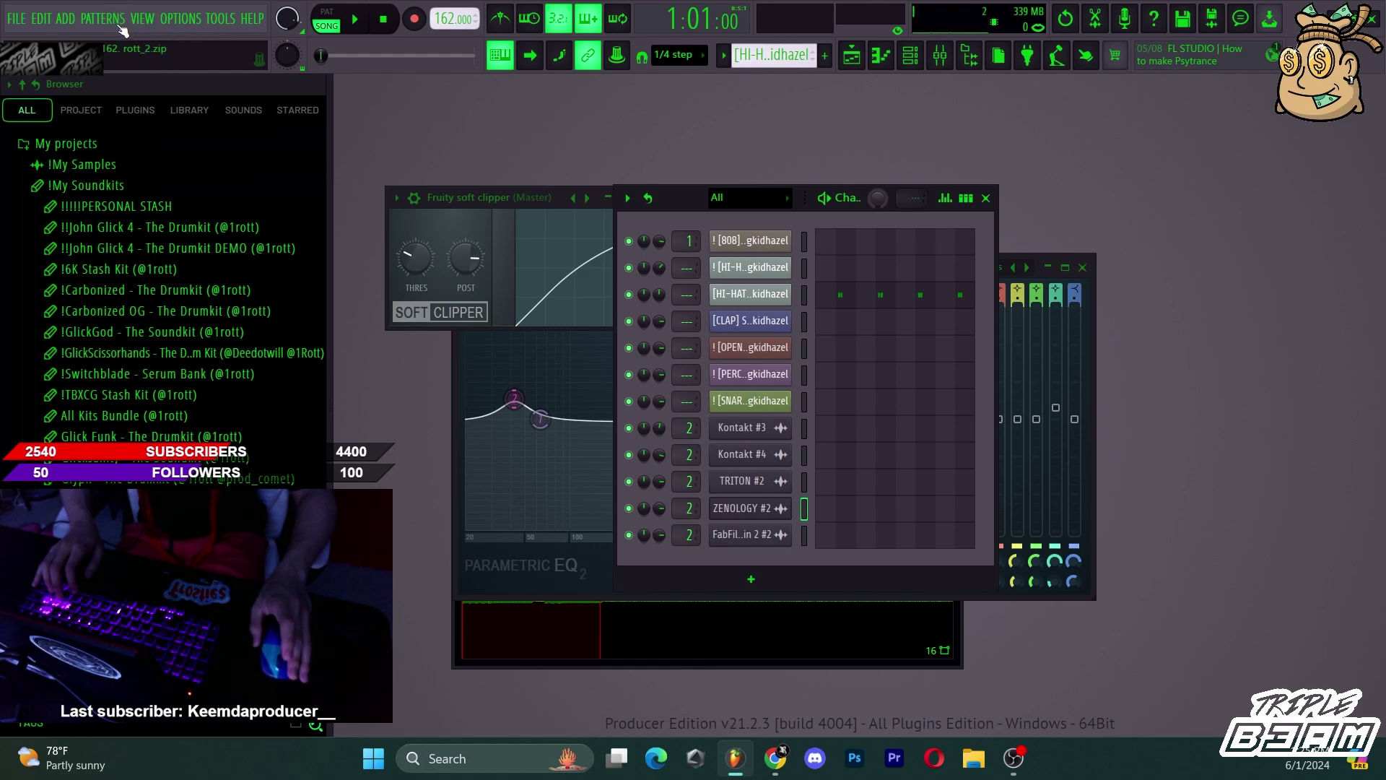
left_click(14, 19)
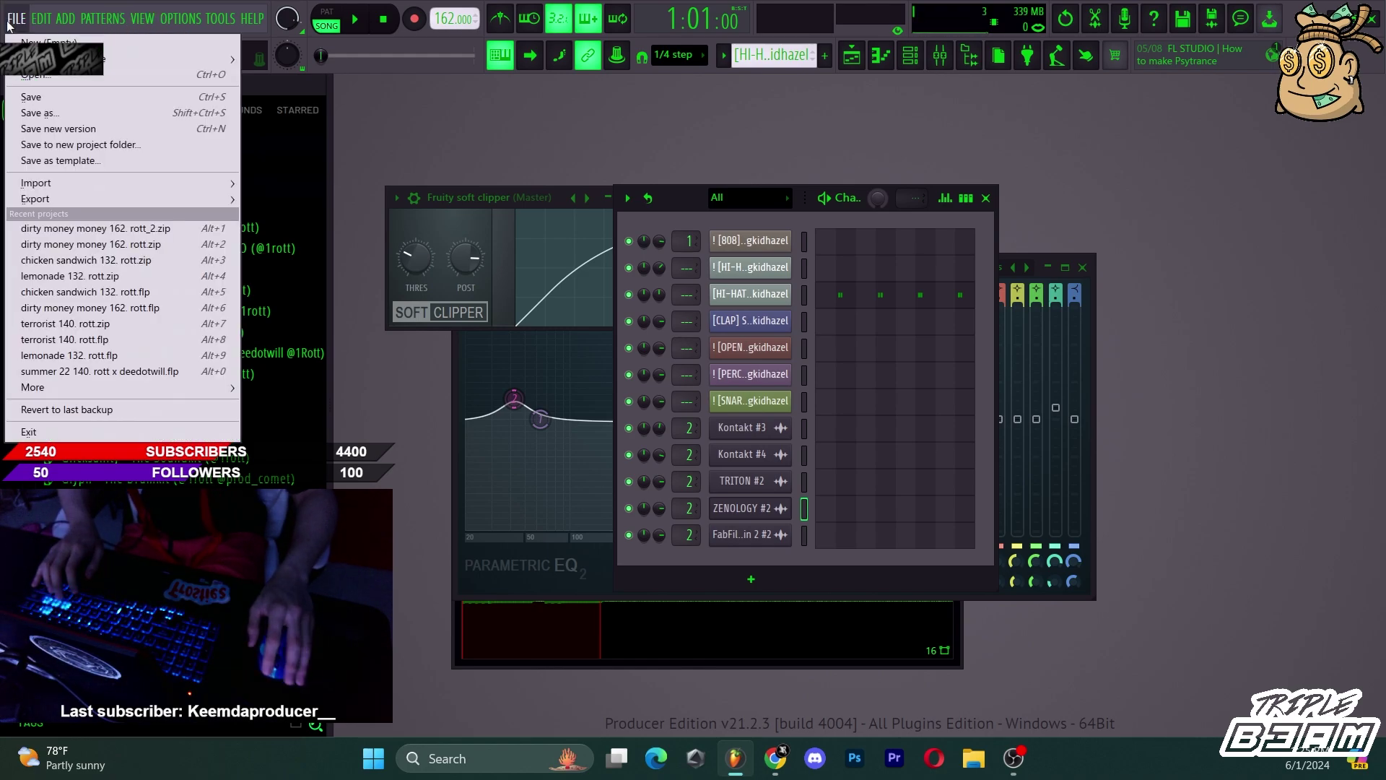
left_click(13, 20)
left_click(13, 21)
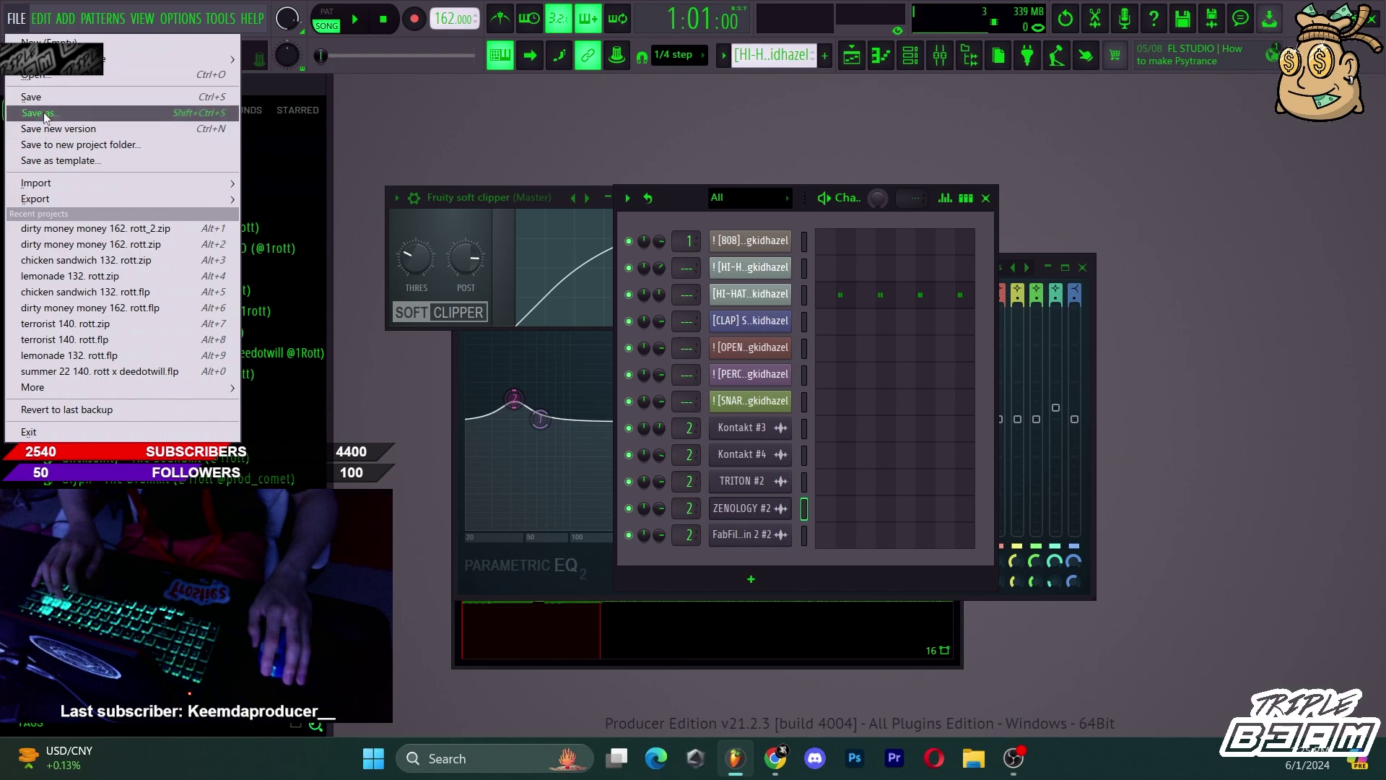
Start a new empty project.
left_click(49, 43)
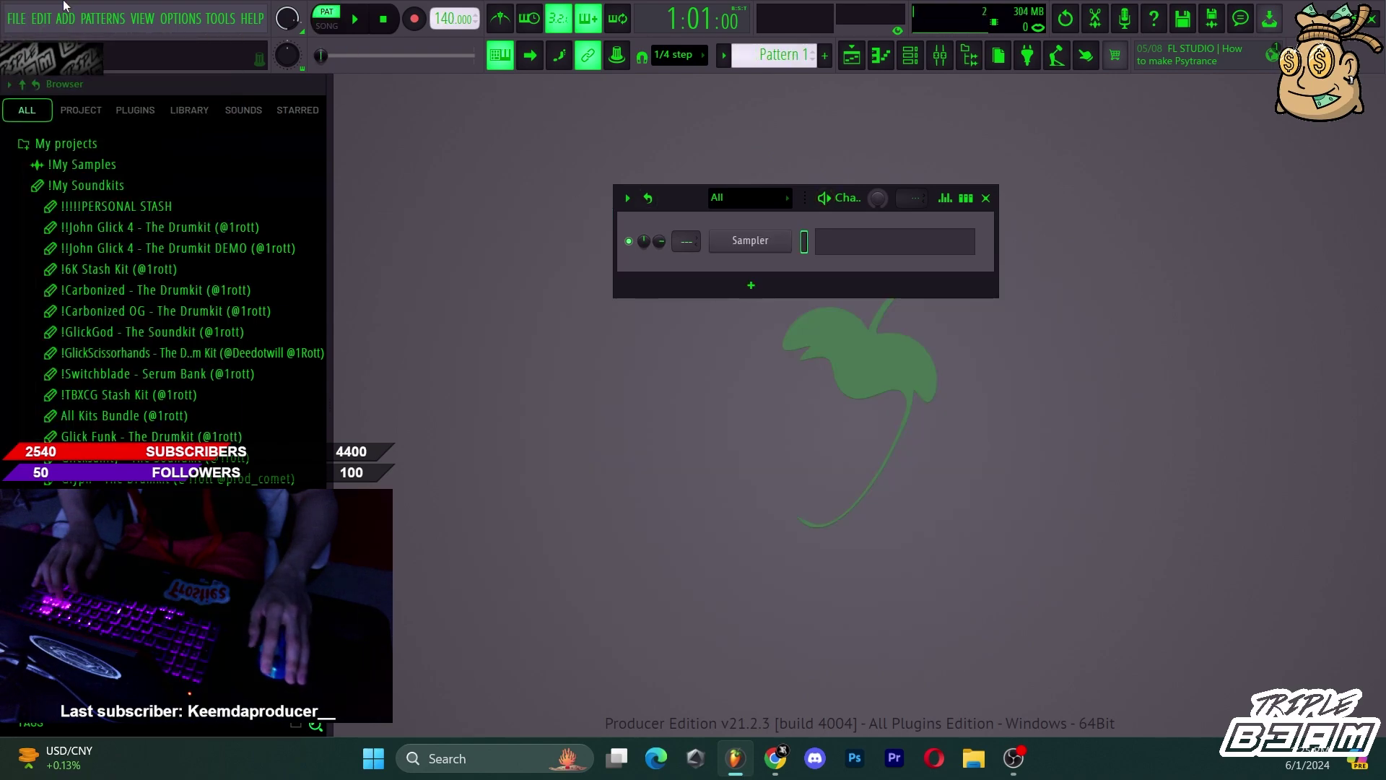
left_click(18, 19)
mouse_move(37, 20)
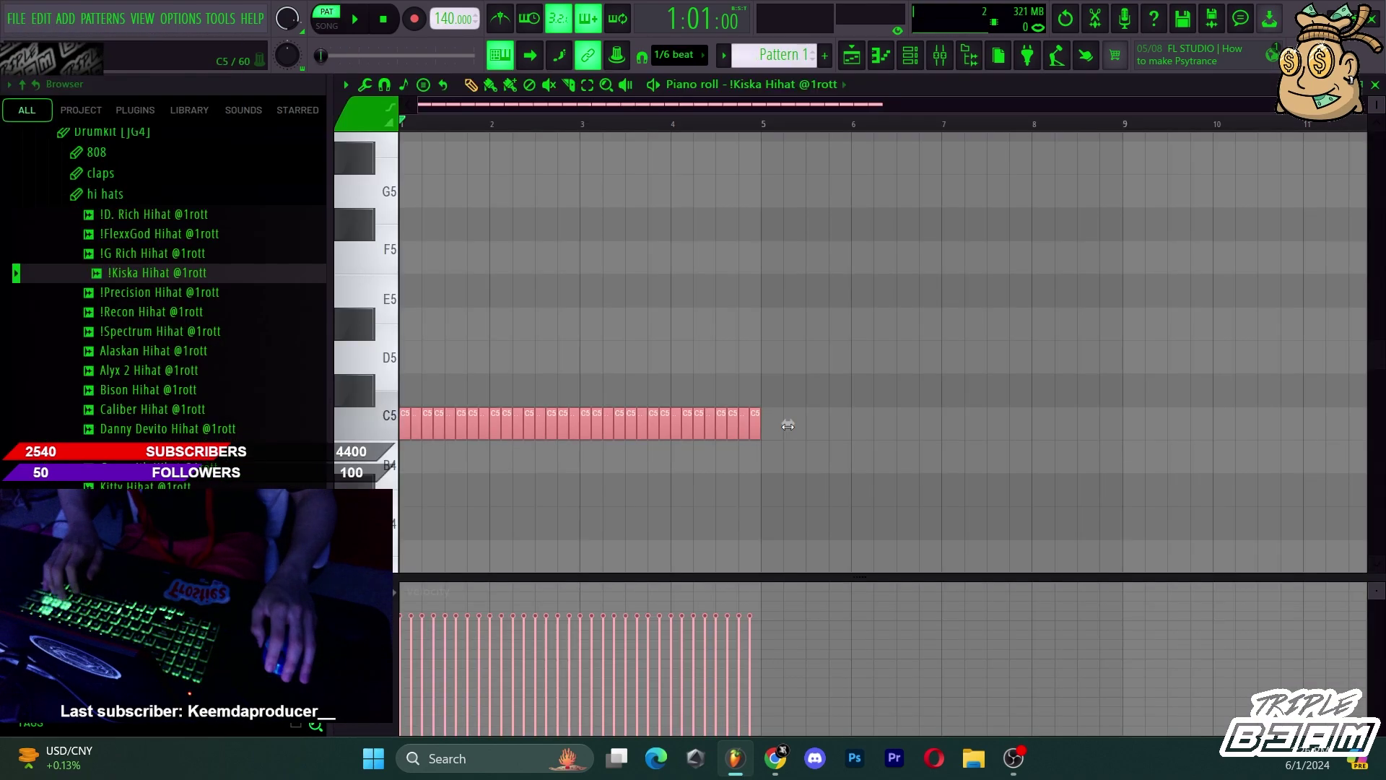
Compress the !Kiska Hihat C5 notes so they end about a quarter into bar 2, and play them briefly.
left_click_drag(783, 477, 516, 478)
key("space")
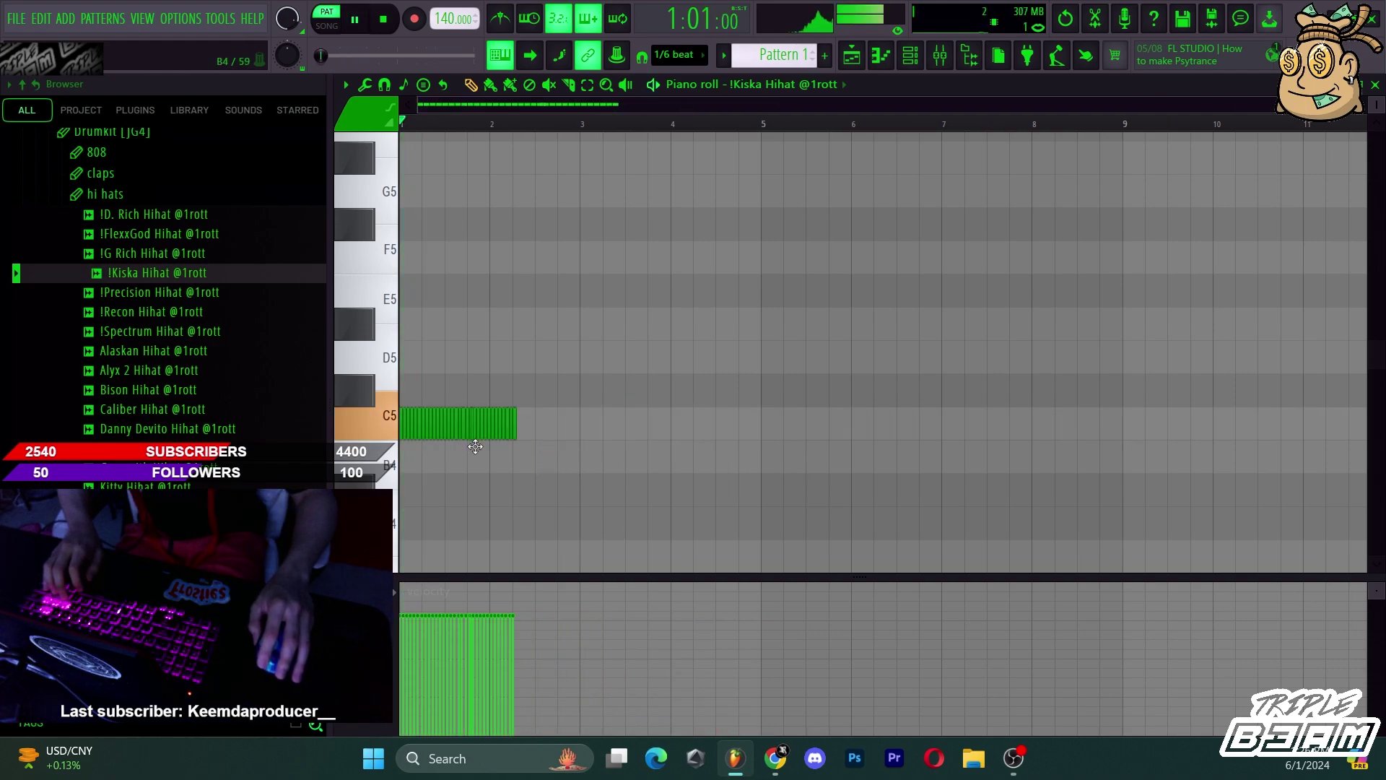
key("space")
Select all the hi-hat notes and nudge them along the timeline to start about halfway through bar 2.
key("ctrl+a")
key("shift+Right")
key("shift+Right")
key("shift+Right")
key("shift+Right")
key("shift+Right")
key("shift+Right")
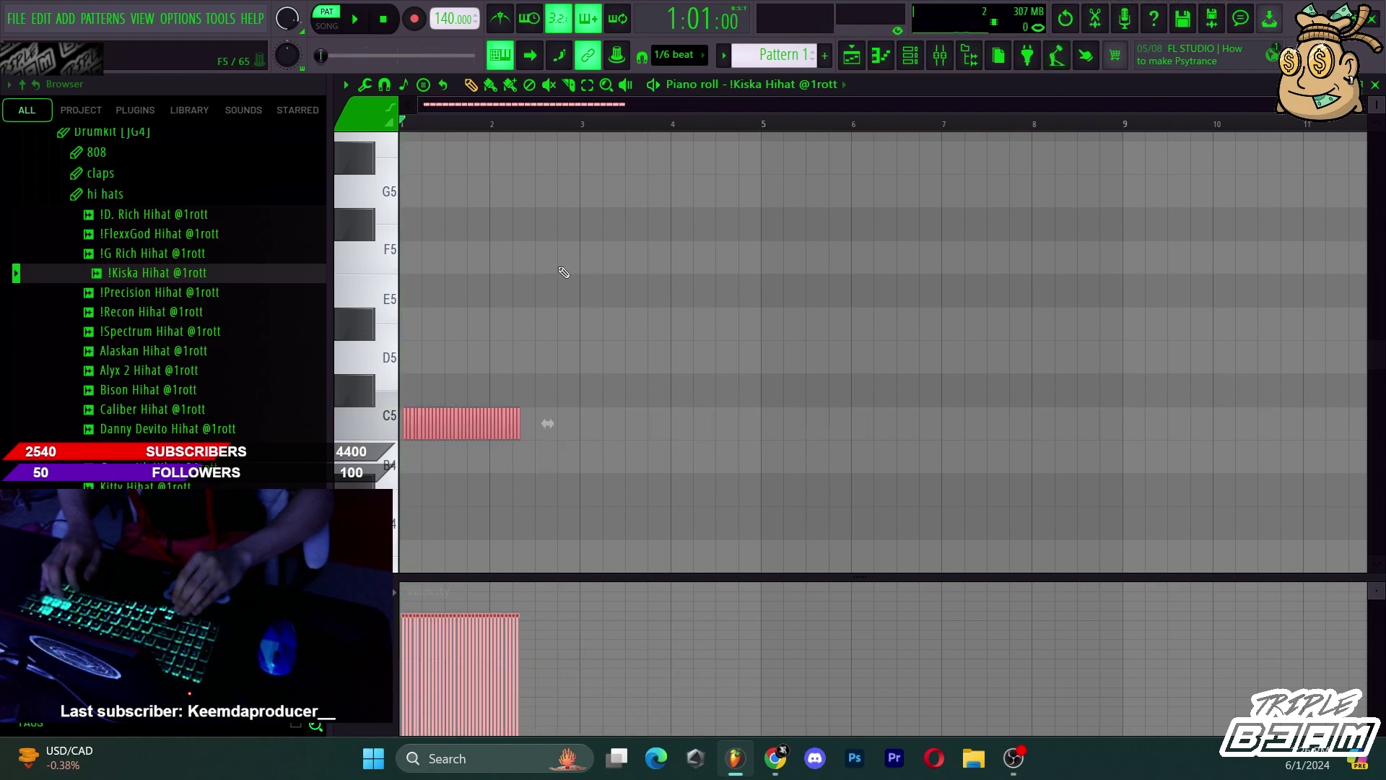
key("shift+Right")
key("shift+Right")
key("shift+Right")
key("shift+Right")
key("shift+Right")
key("shift+Right")
key("shift+Right")
key("shift+Right")
key("shift+Right")
key("shift+Right")
key("shift+Right")
key("shift+Right")
key("shift+Right")
key("shift+Right")
key("shift+Right")
key("shift+Right")
key("shift+Right")
key("shift+Right")
key("shift+Right")
key("shift+Right")
key("shift+Left")
key("shift+Left")
key("shift+Left")
key("shift+Left")
key("shift+Left")
key("shift+Left")
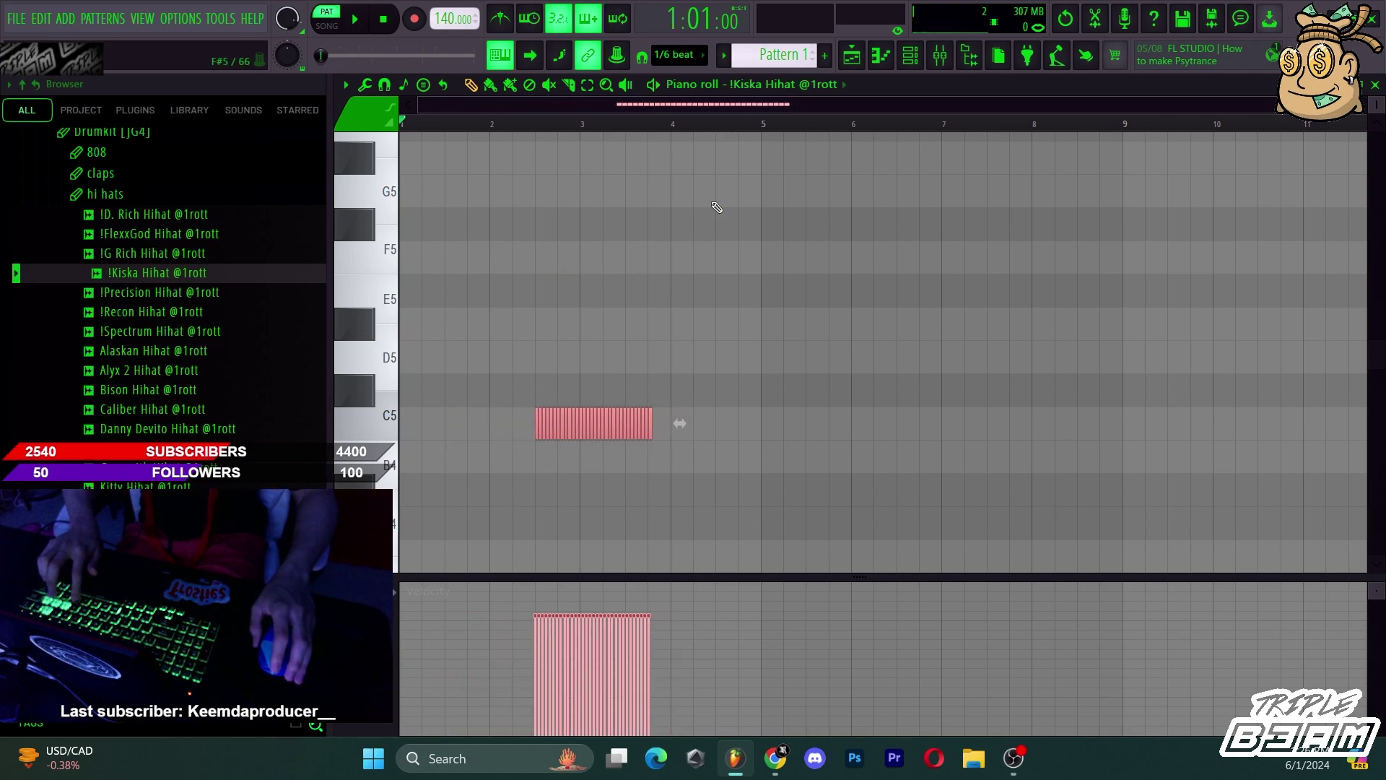
Clone the !Kiska Hihat channel and paste the notes into the clone's piano roll.
left_click(910, 55)
right_click(792, 262)
left_click(829, 445)
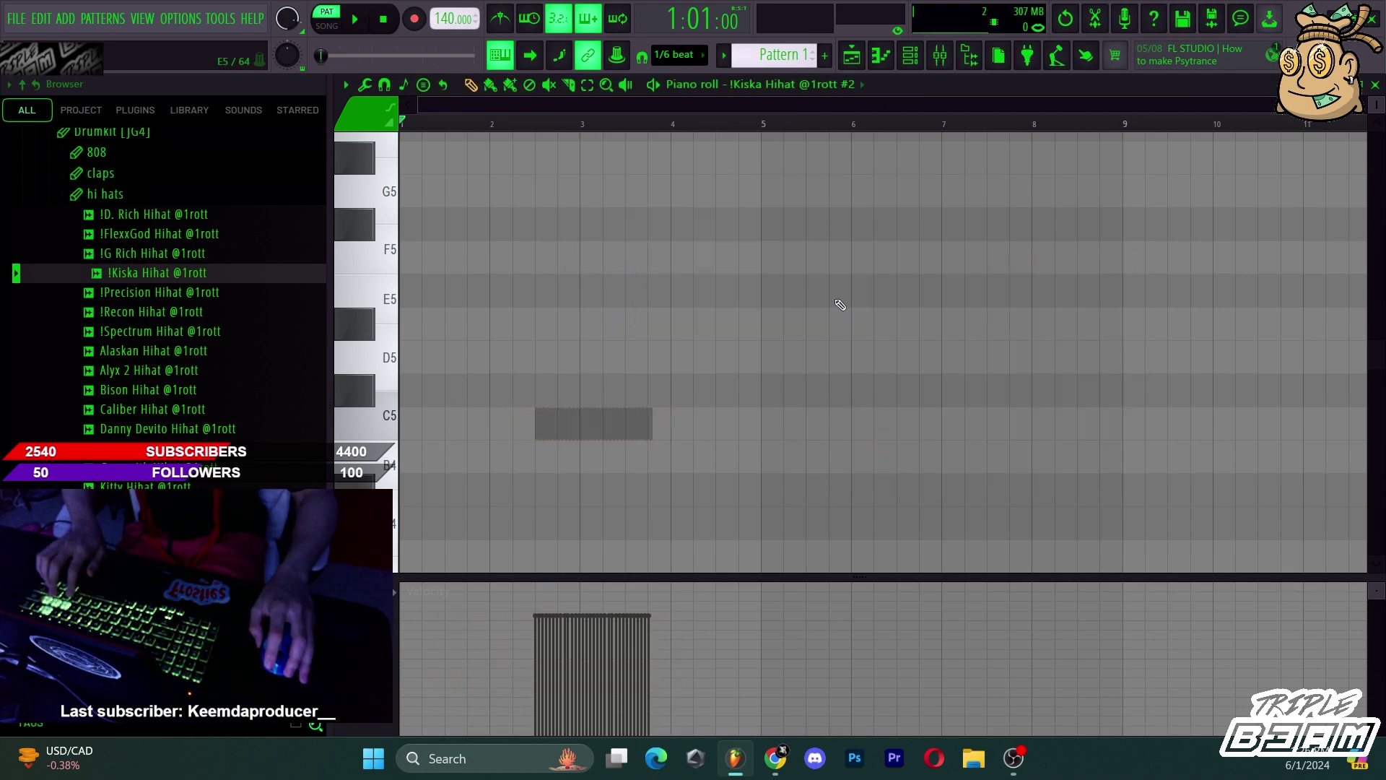
key("ctrl+v")
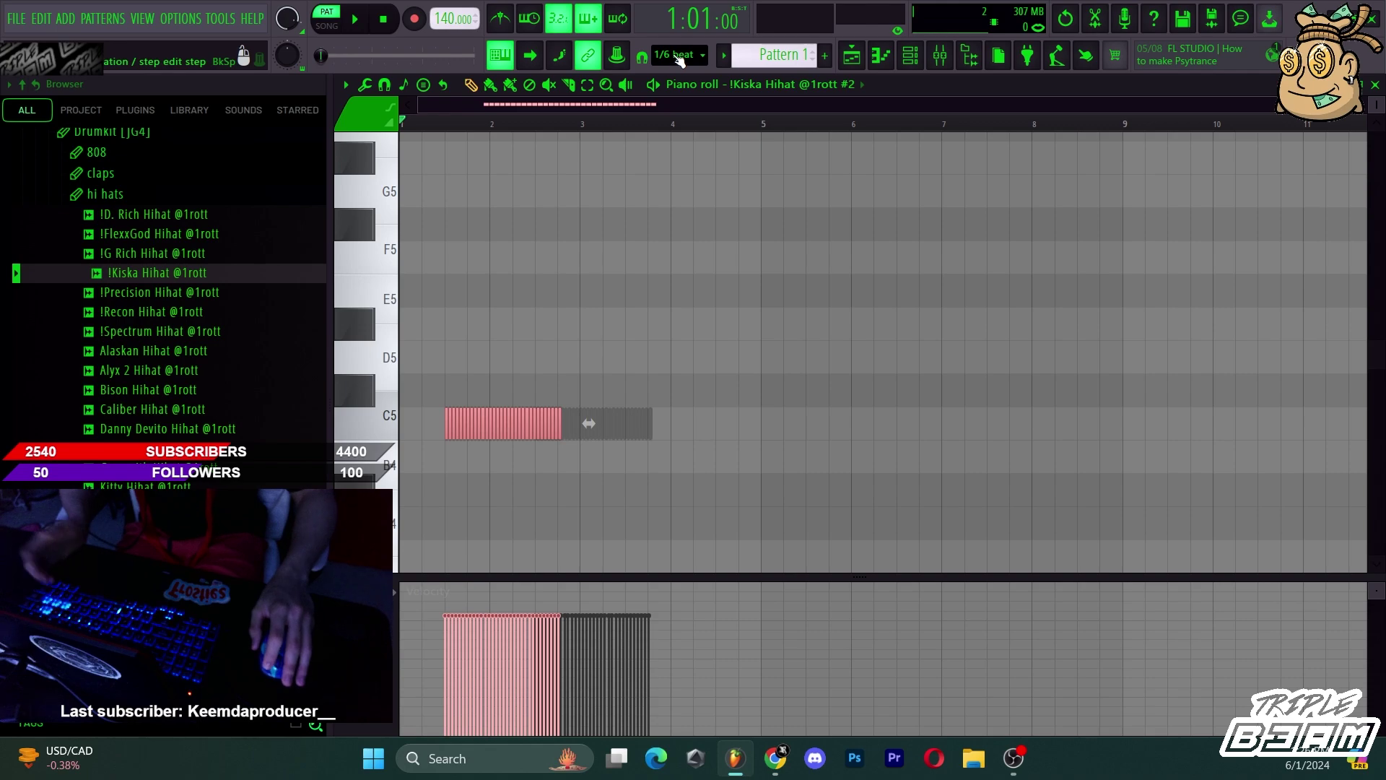
Nudge the pasted hi-hat notes later to start about three quarters through bar 2.
key("shift+Right")
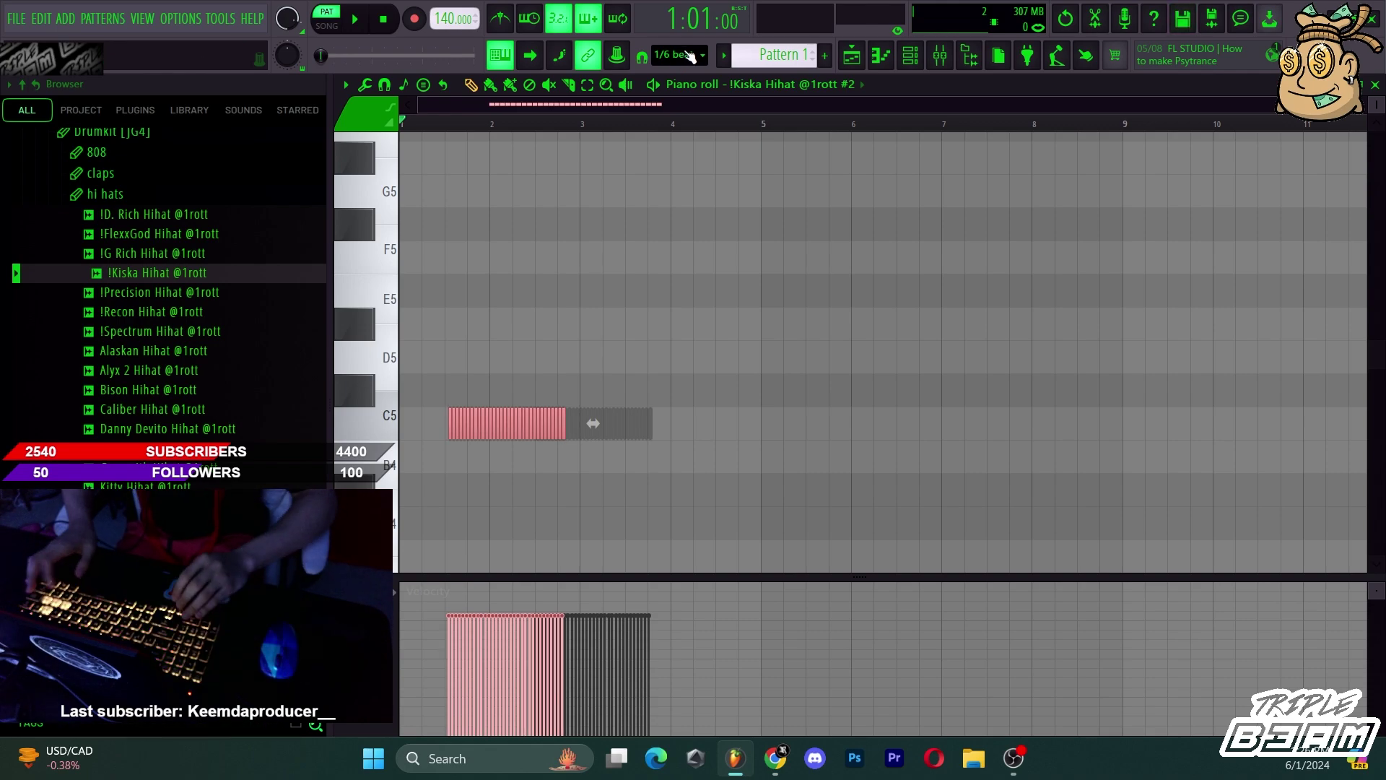
key("shift+Right")
key("shift+Right")
key("shift+Right")
key("shift+Right")
key("shift+Right")
key("shift+Right")
key("shift+Right")
key("shift+Right")
key("shift+Right")
key("shift+Right")
key("shift+Right")
key("shift+Right")
key("shift+Right")
key("shift+Right")
key("shift+Right")
key("shift+Right")
key("shift+Right")
key("shift+Right")
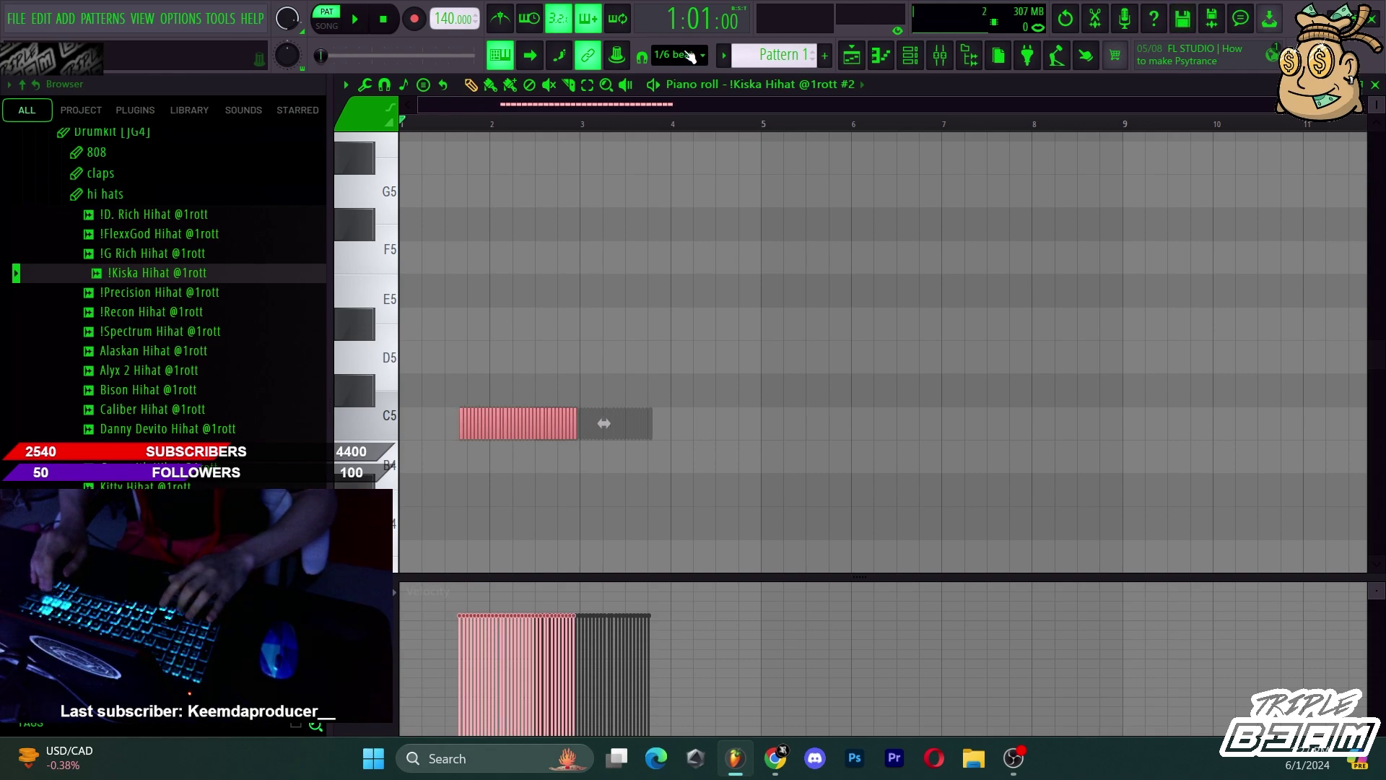
key("shift+Right")
key("shift+Right")
key("shift+Right")
key("shift+Right")
key("shift+Right")
key("shift+Right")
key("shift+Right")
key("shift+Right")
key("shift+Right")
key("shift+Right")
key("shift+Right")
key("shift+Right")
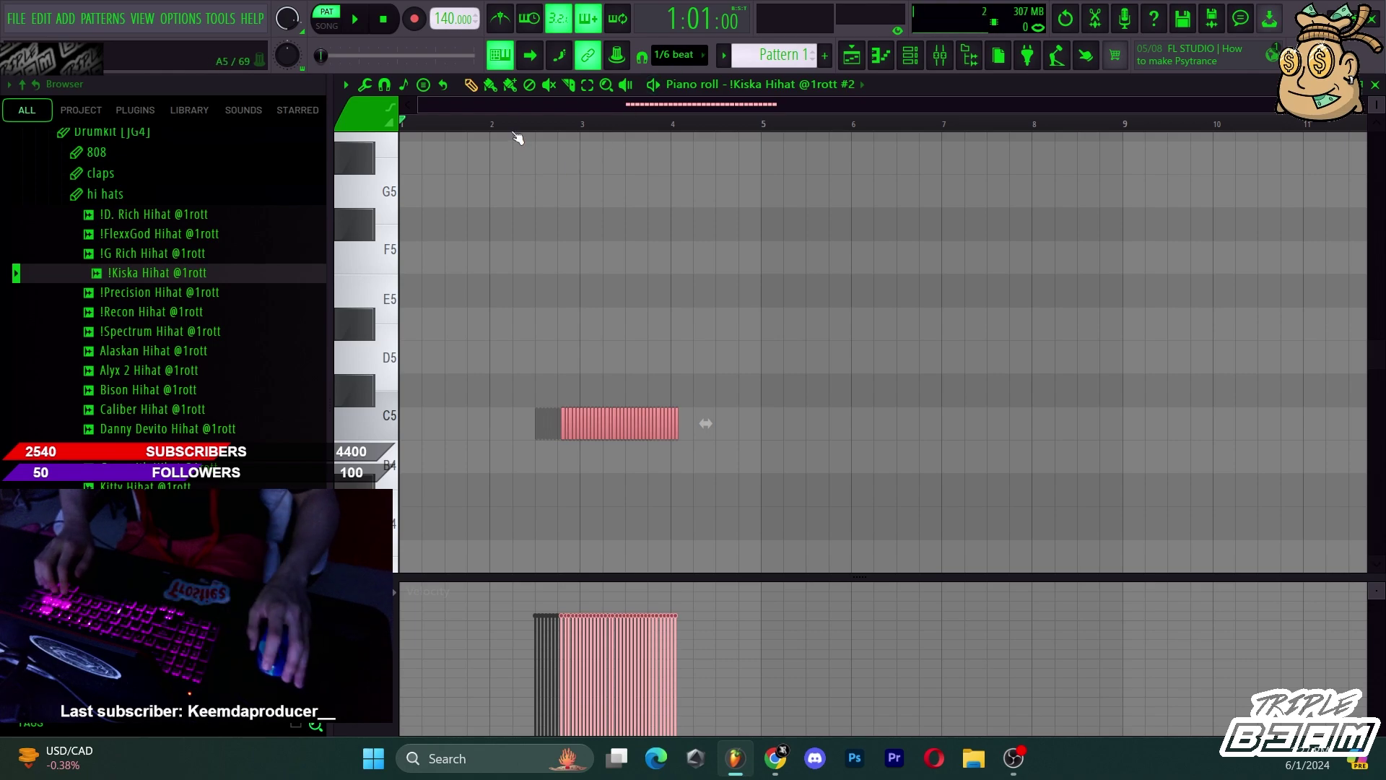
Return to the channel rack and remove the hi-hat channels.
left_click_drag(592, 412, 905, 357)
right_click(905, 357)
left_click(910, 55)
right_click(724, 267)
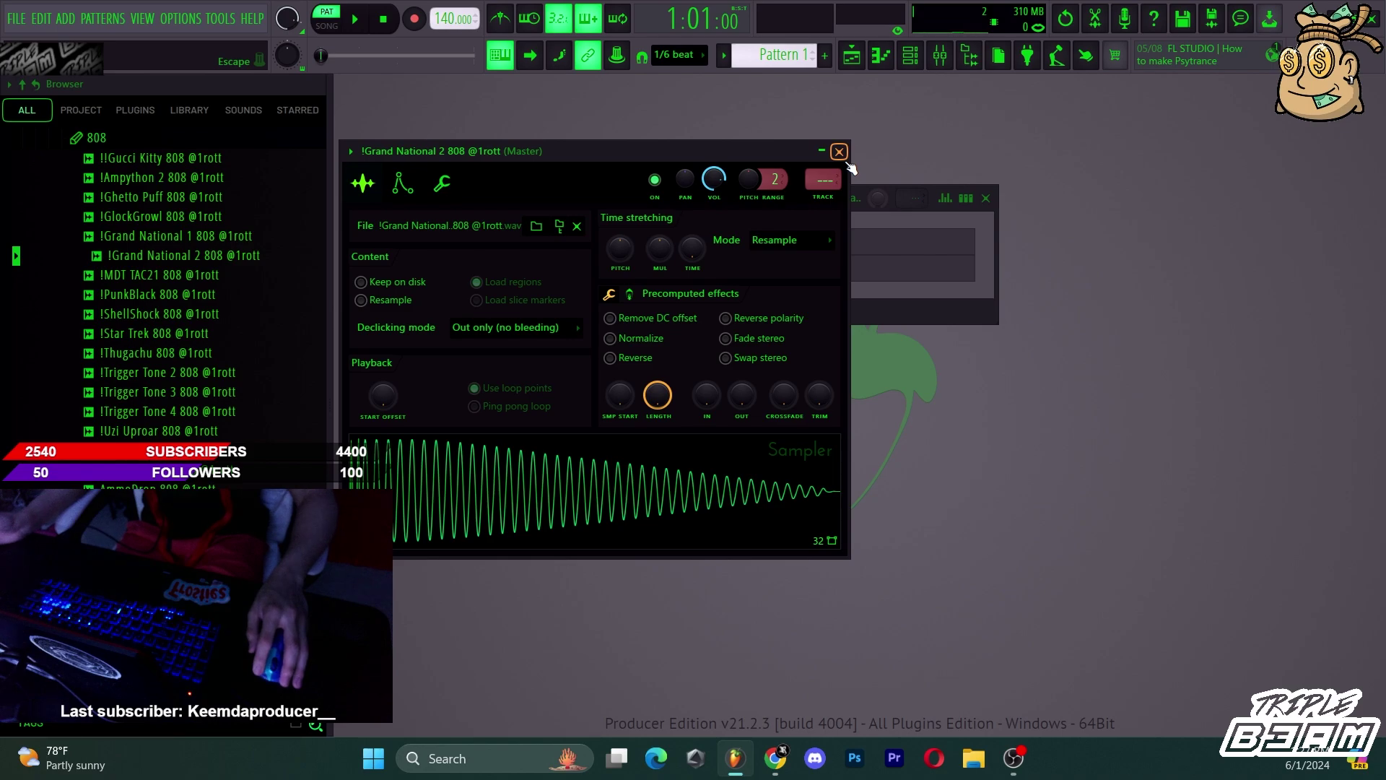
Close the !Grand National 2 808 sampler window and reposition the channel rack.
left_click(839, 151)
left_click_drag(694, 199, 588, 177)
mouse_move(447, 17)
left_mouse_down()
mouse_move(446, 1)
mouse_move(452, 29)
mouse_move(453, 13)
left_mouse_up()
Open the !Grand National 2 808 channel's sample in Edison and move the Edison window aside.
left_click(653, 244)
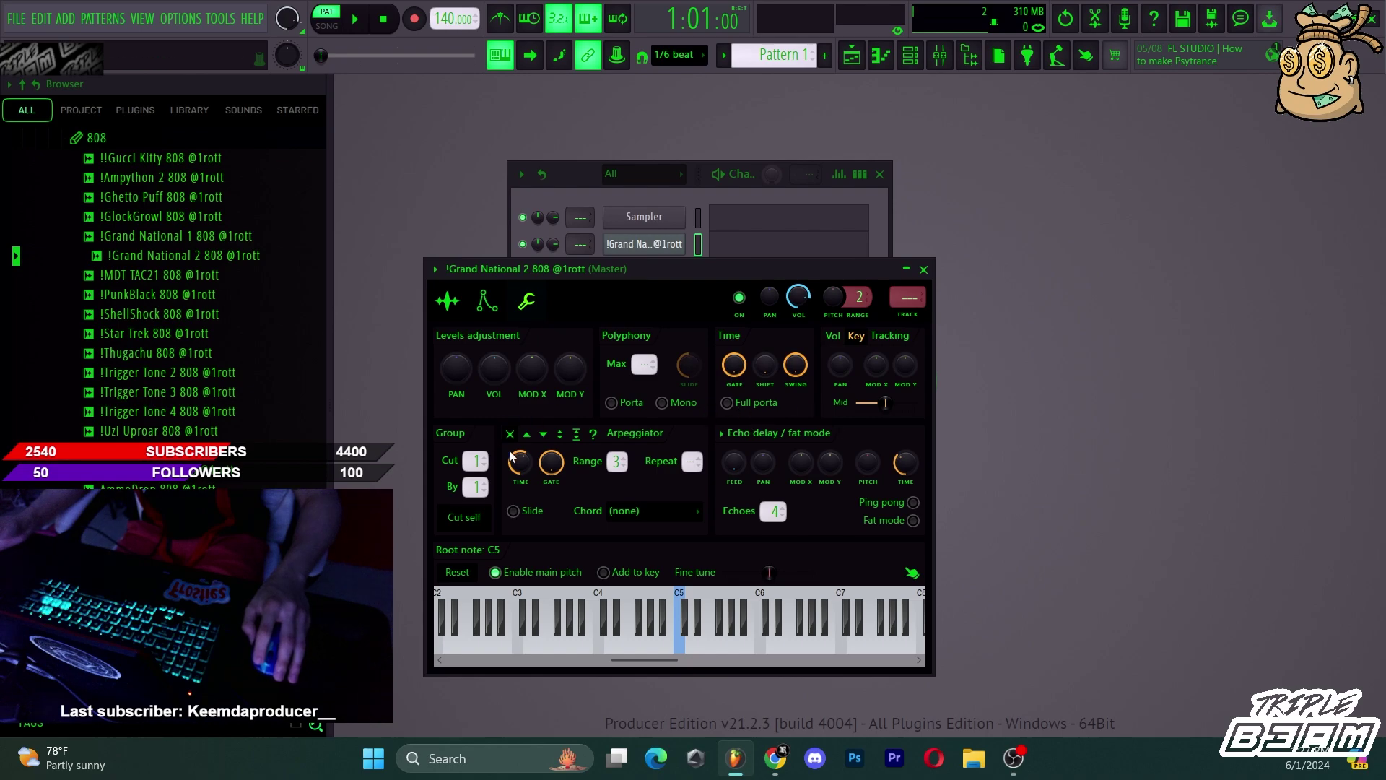
left_click(638, 230)
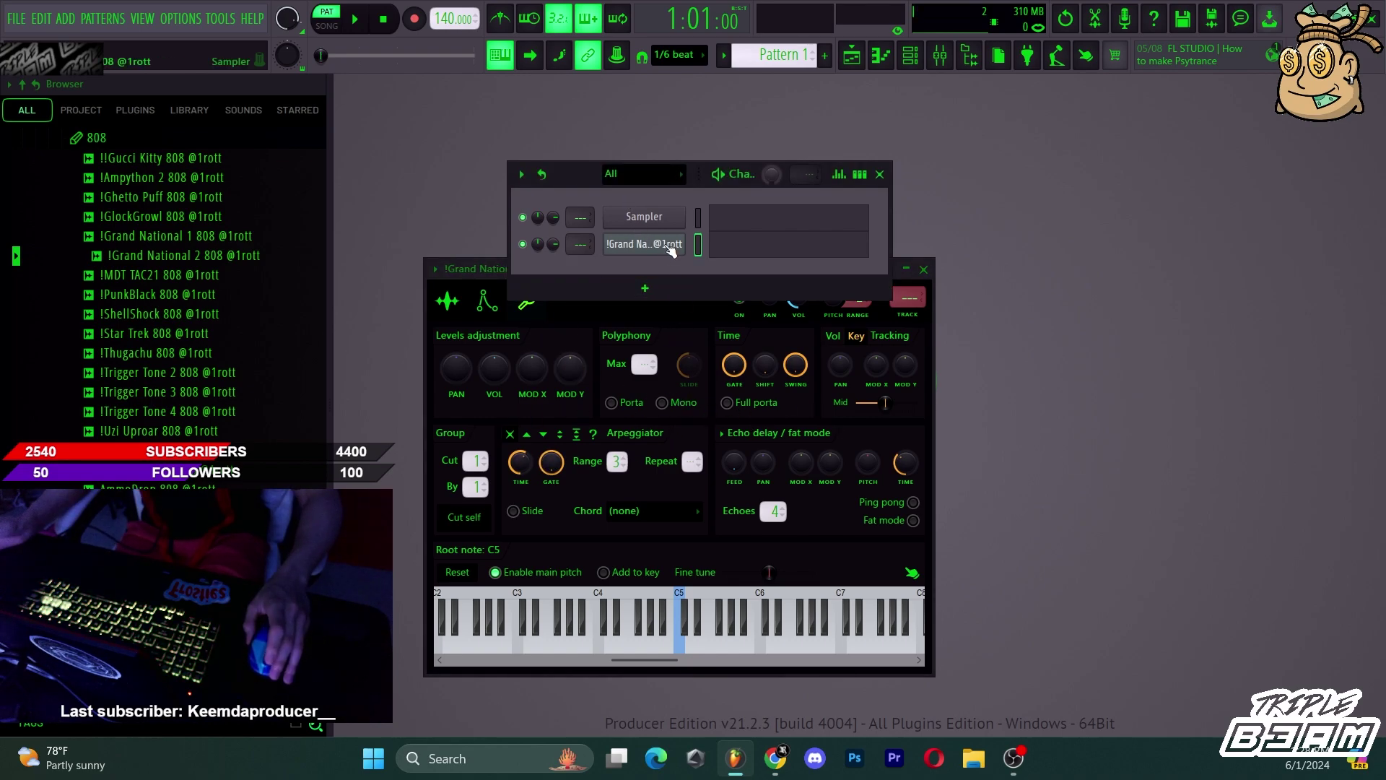
left_click(449, 300)
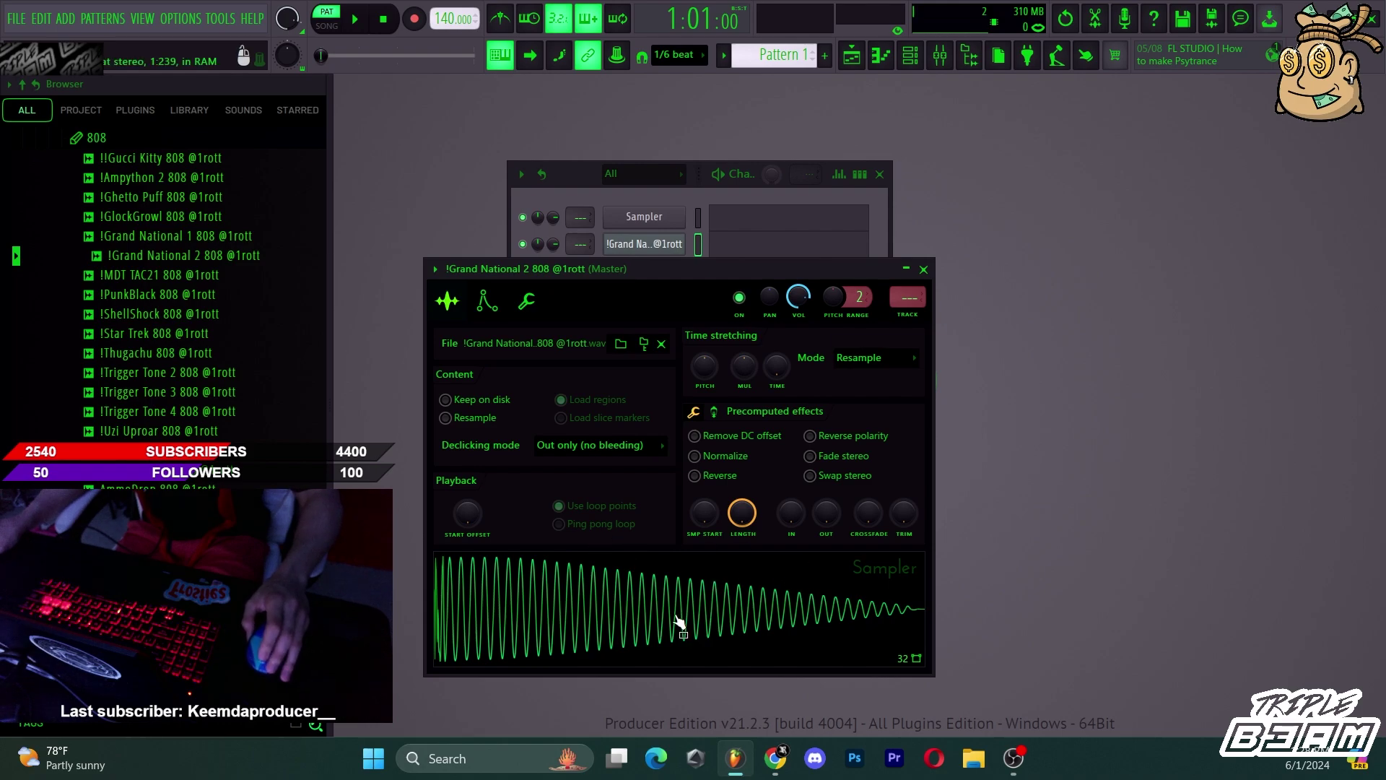
double_click(432, 569)
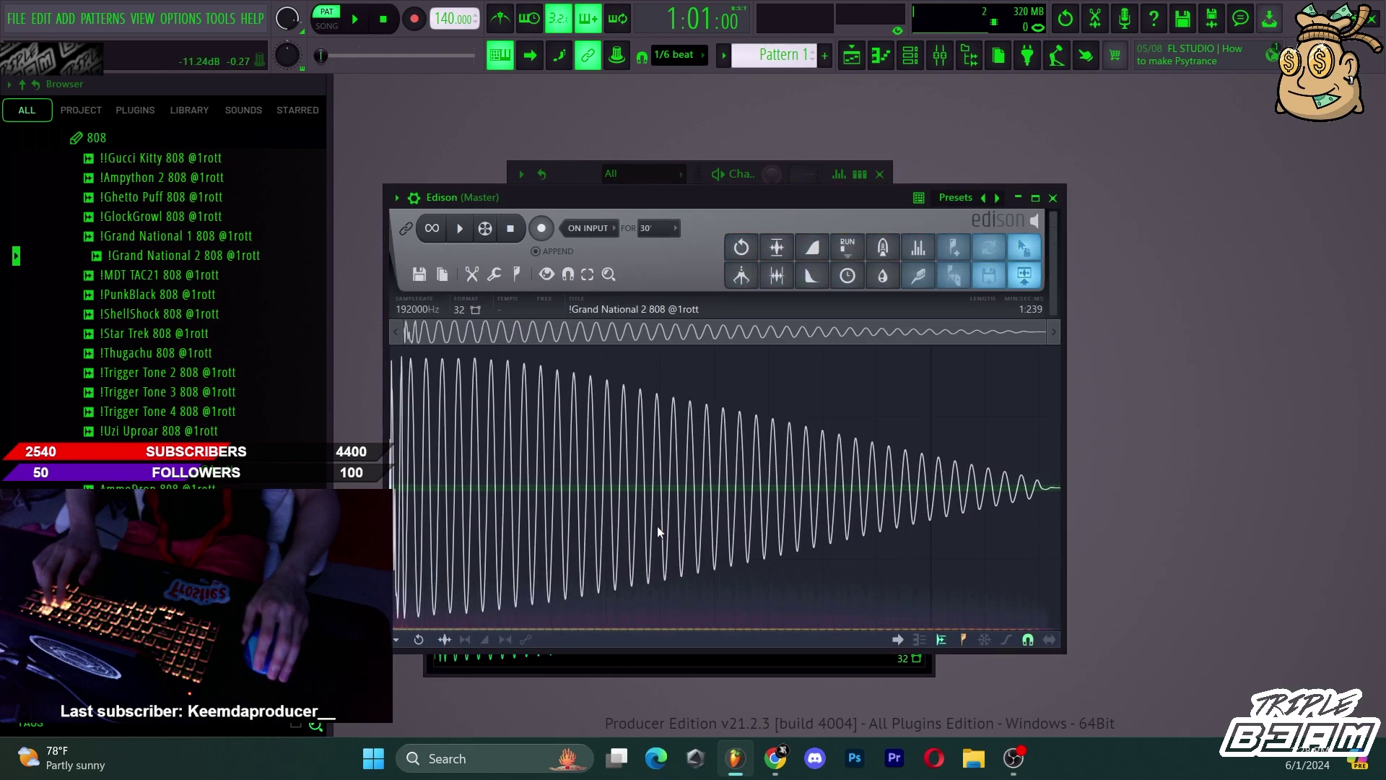
left_click_drag(543, 201, 742, 201)
key("alt+Tab")
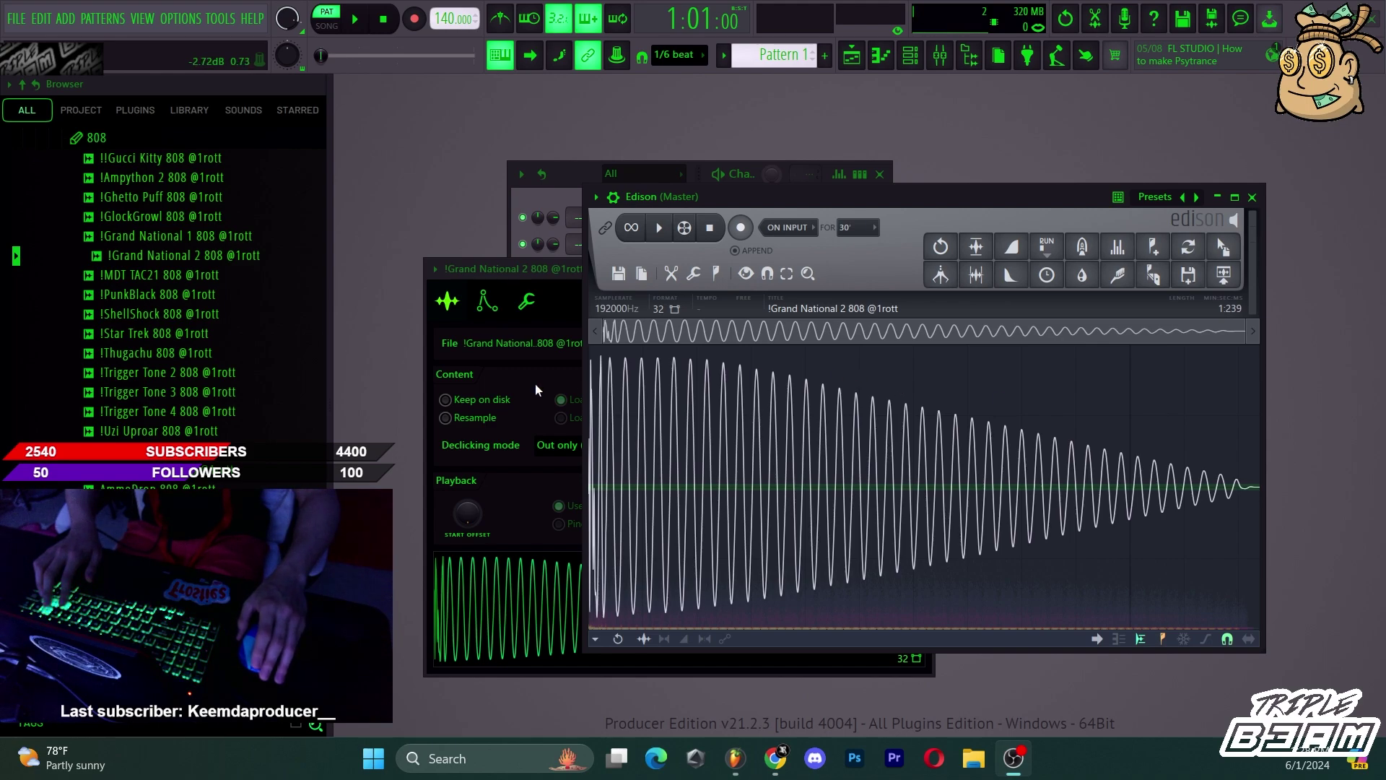
Close Edison and delete the !Grand National 2 808 channel.
left_click(1252, 197)
scroll(151, 361, "up", 4)
right_click(660, 245)
left_click(736, 423)
Browse the drumkit's sfx and percs folders and preview percussion samples including FN FNX, Blackhawk and Quick Red Dot.
left_click(97, 371)
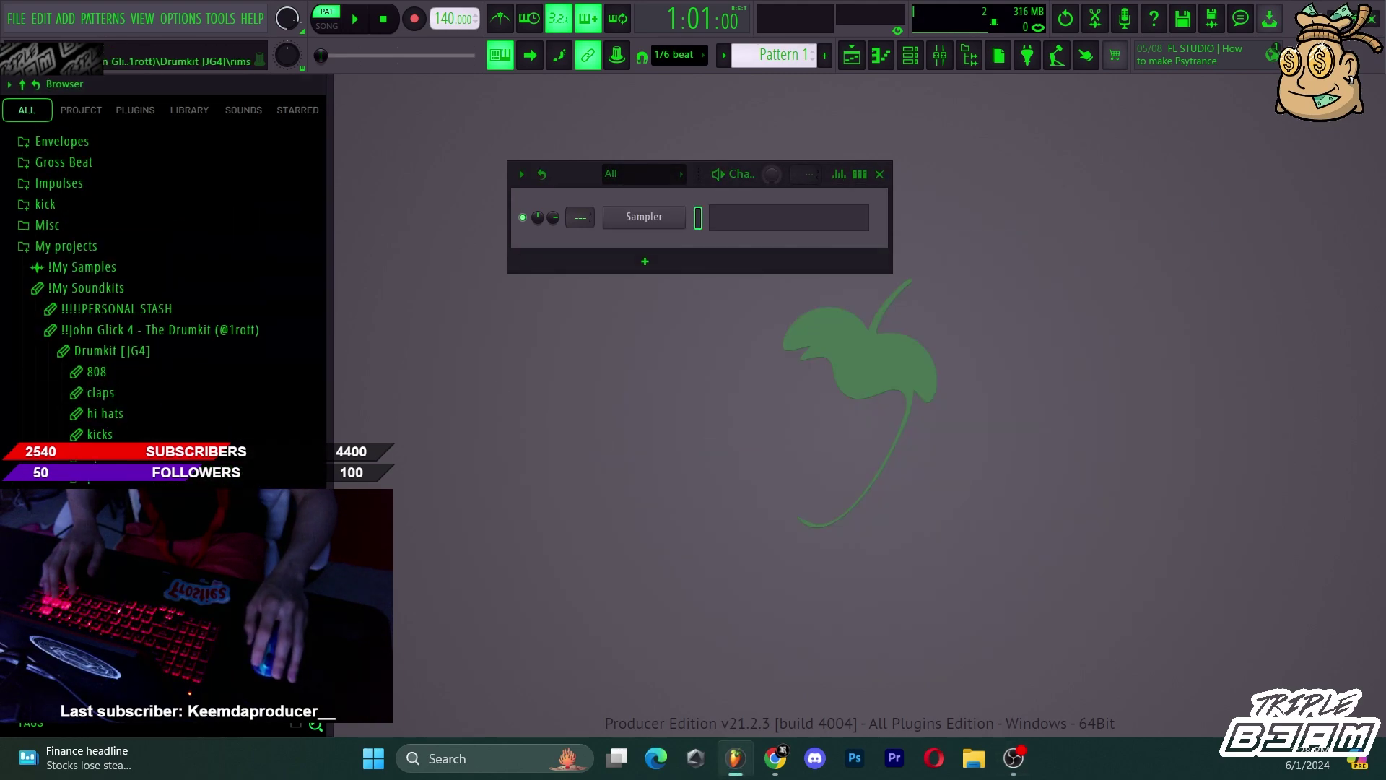
left_click(95, 517)
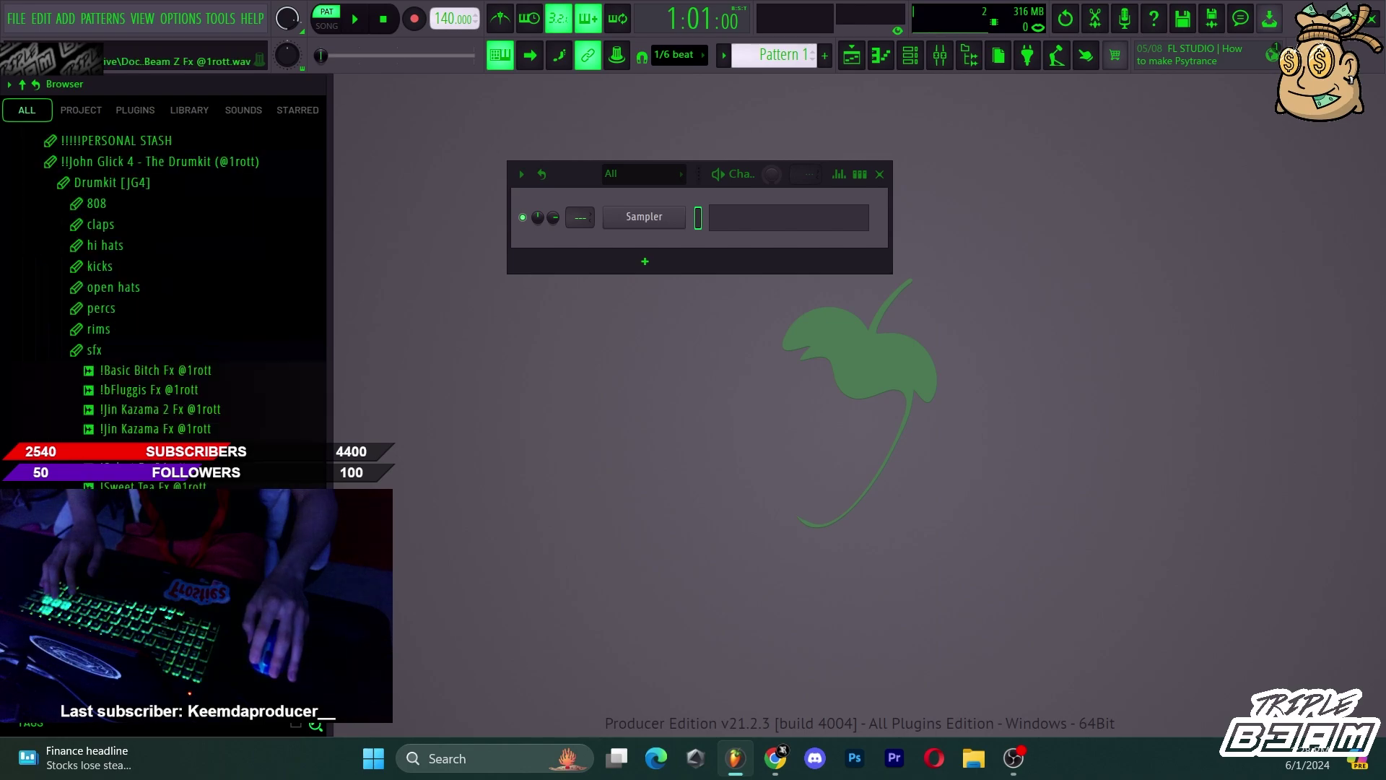
left_click(102, 310)
left_click(121, 351)
left_click(125, 384)
left_click(130, 411)
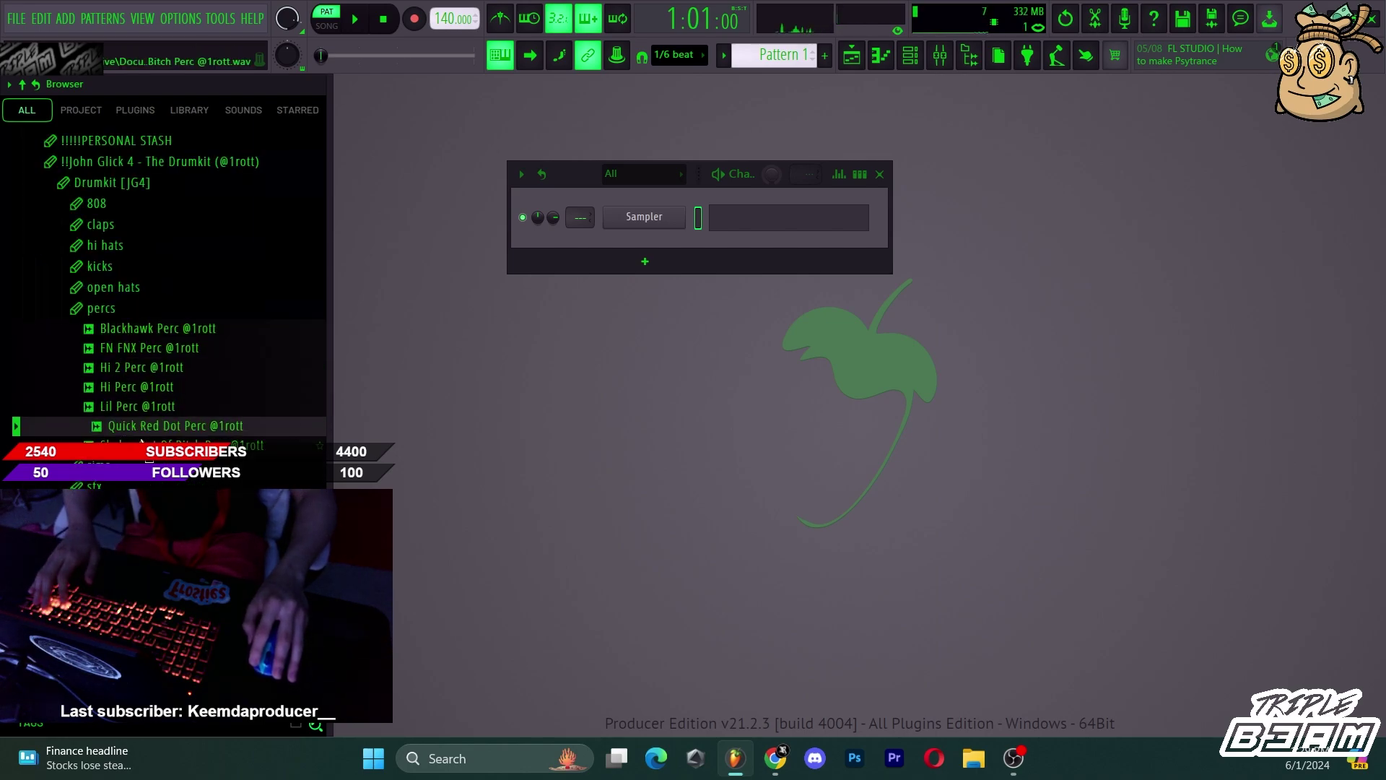
left_click(160, 351)
left_click(163, 330)
left_click(185, 427)
Load the Shaker Out Of Bitch Perc sample into the Sampler channel and open it in Edison.
left_click_drag(189, 443, 645, 222)
left_click(649, 226)
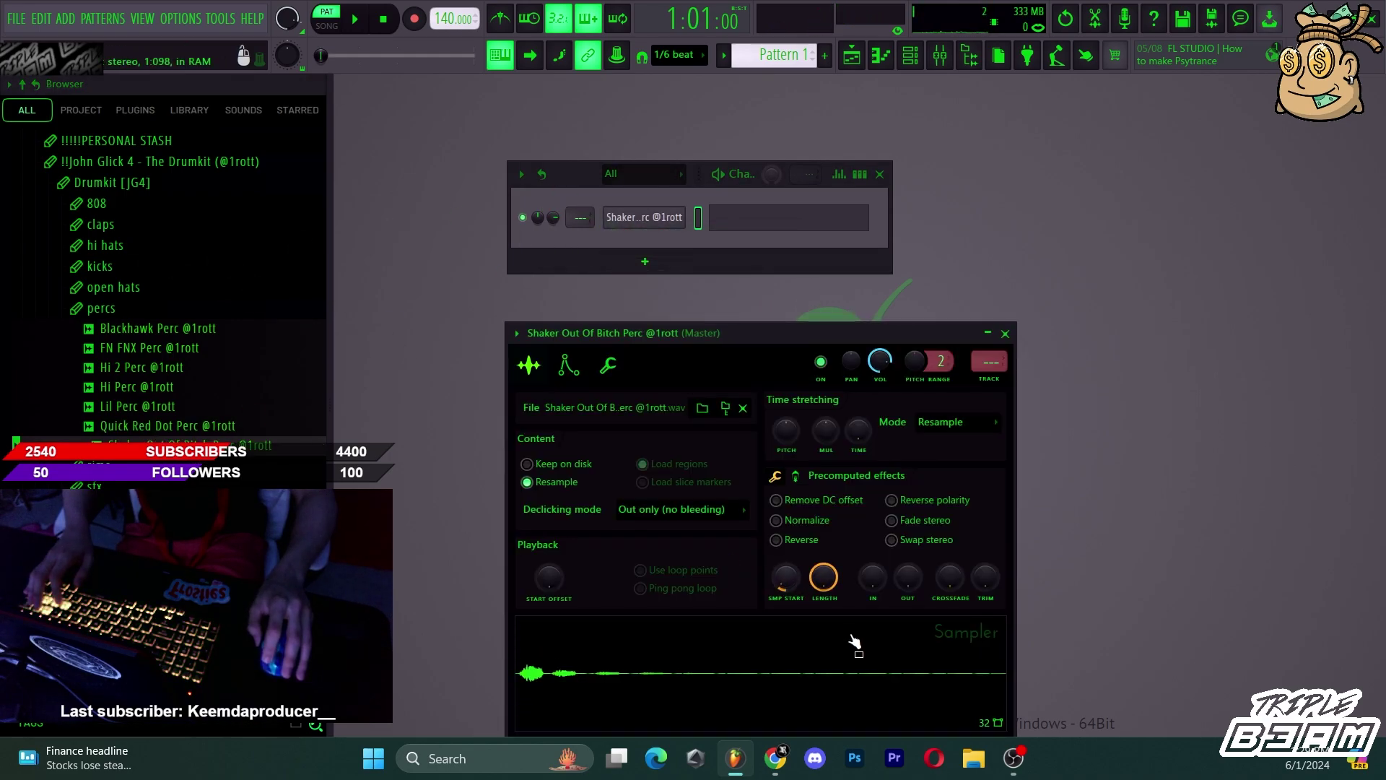
left_click(795, 475)
key("ctrl+e")
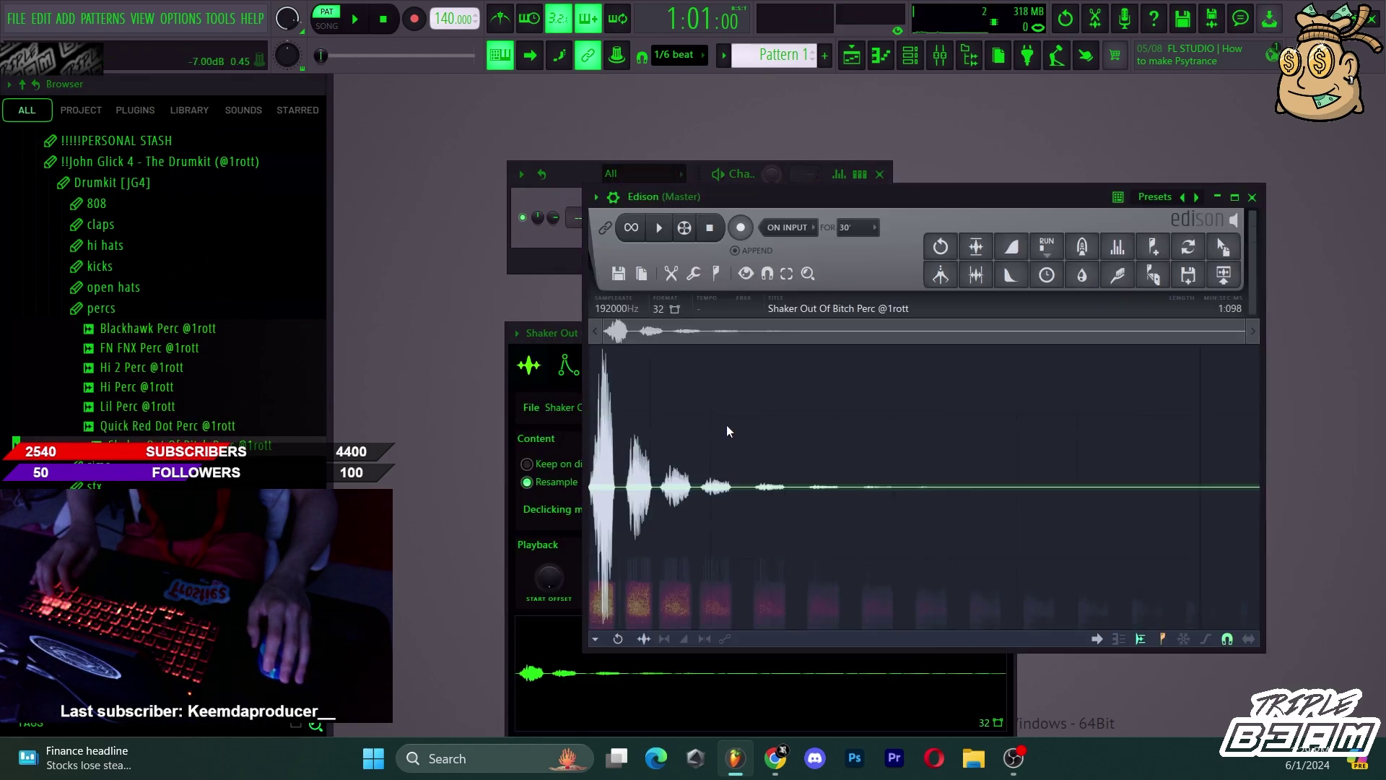
Cut the first hit, from 0:000 to 0:059, out of the Shaker Out Of Bitch Perc sample in Edison.
left_click_drag(626, 500, 589, 499)
key("Delete")
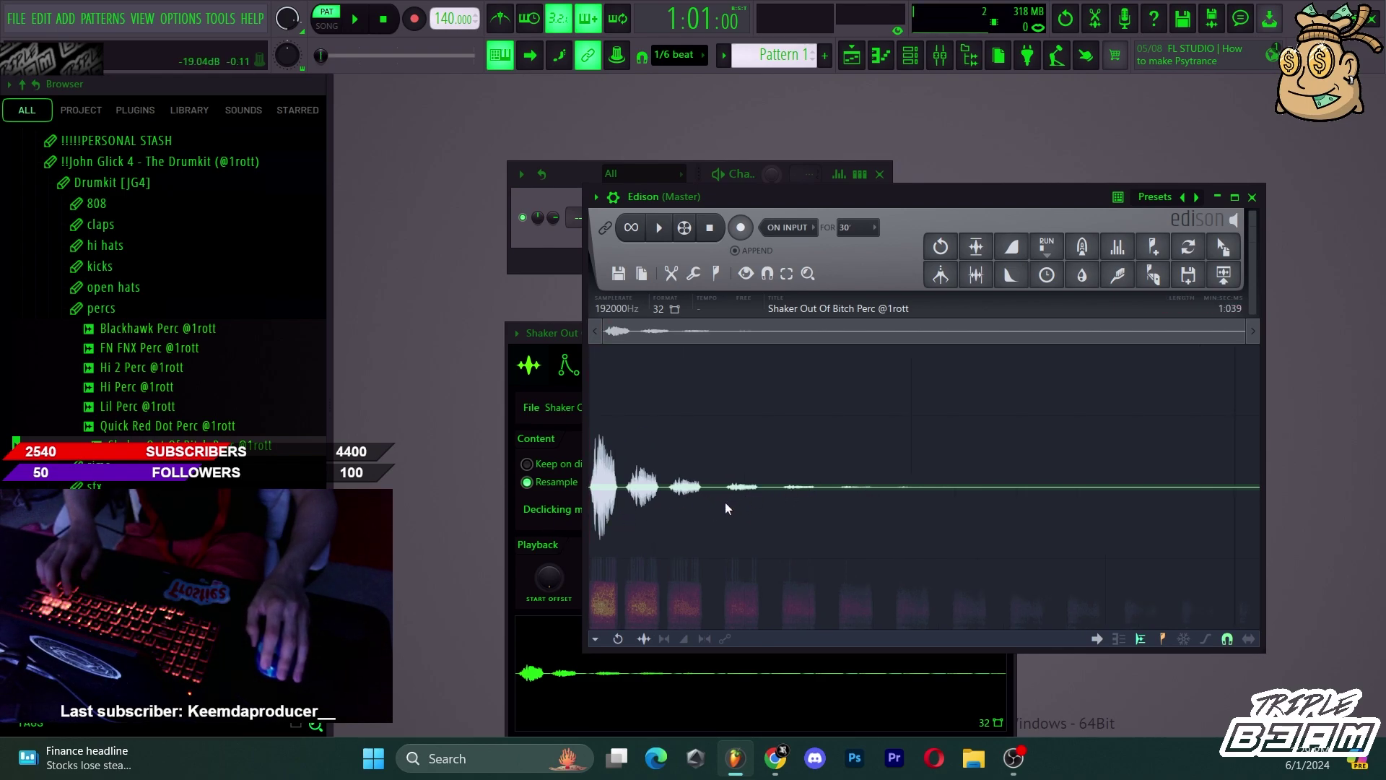
key("ctrl+z")
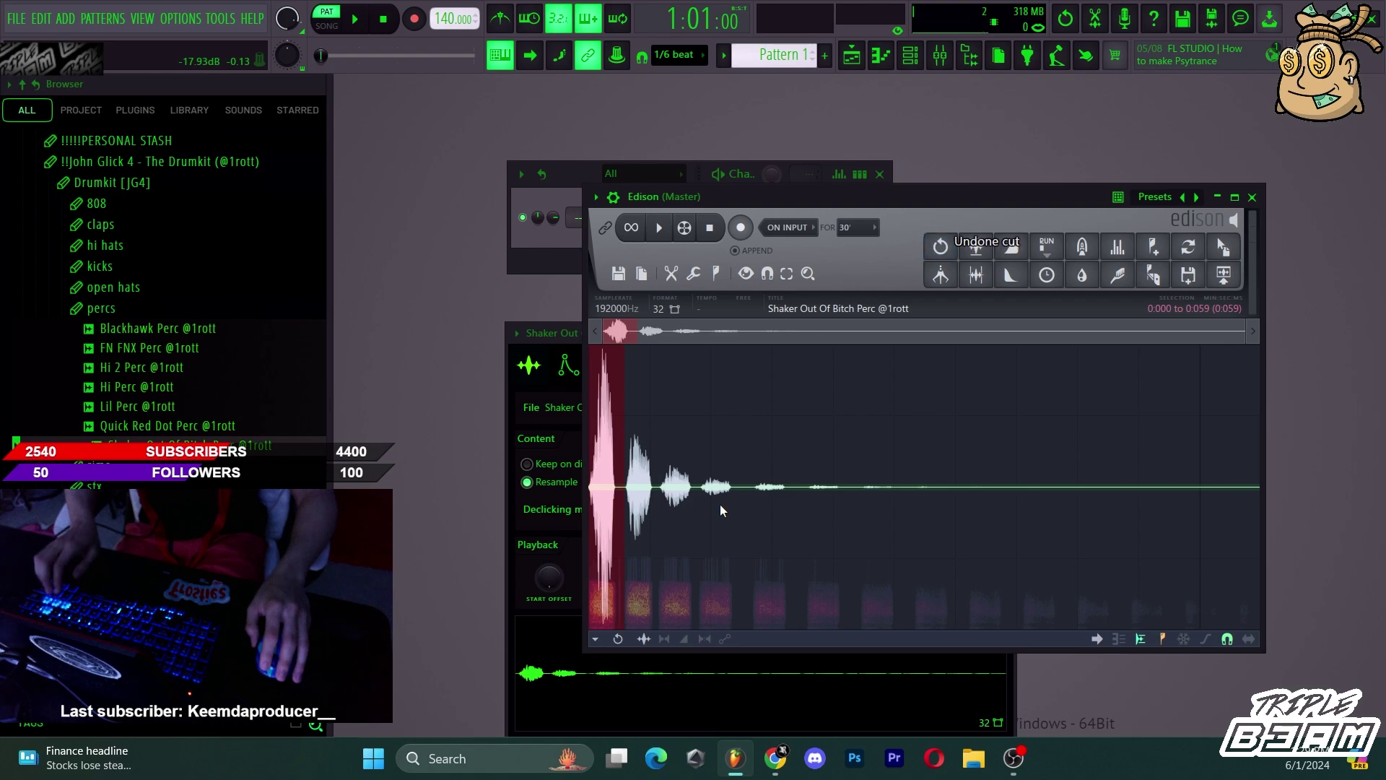
key("ctrl+x")
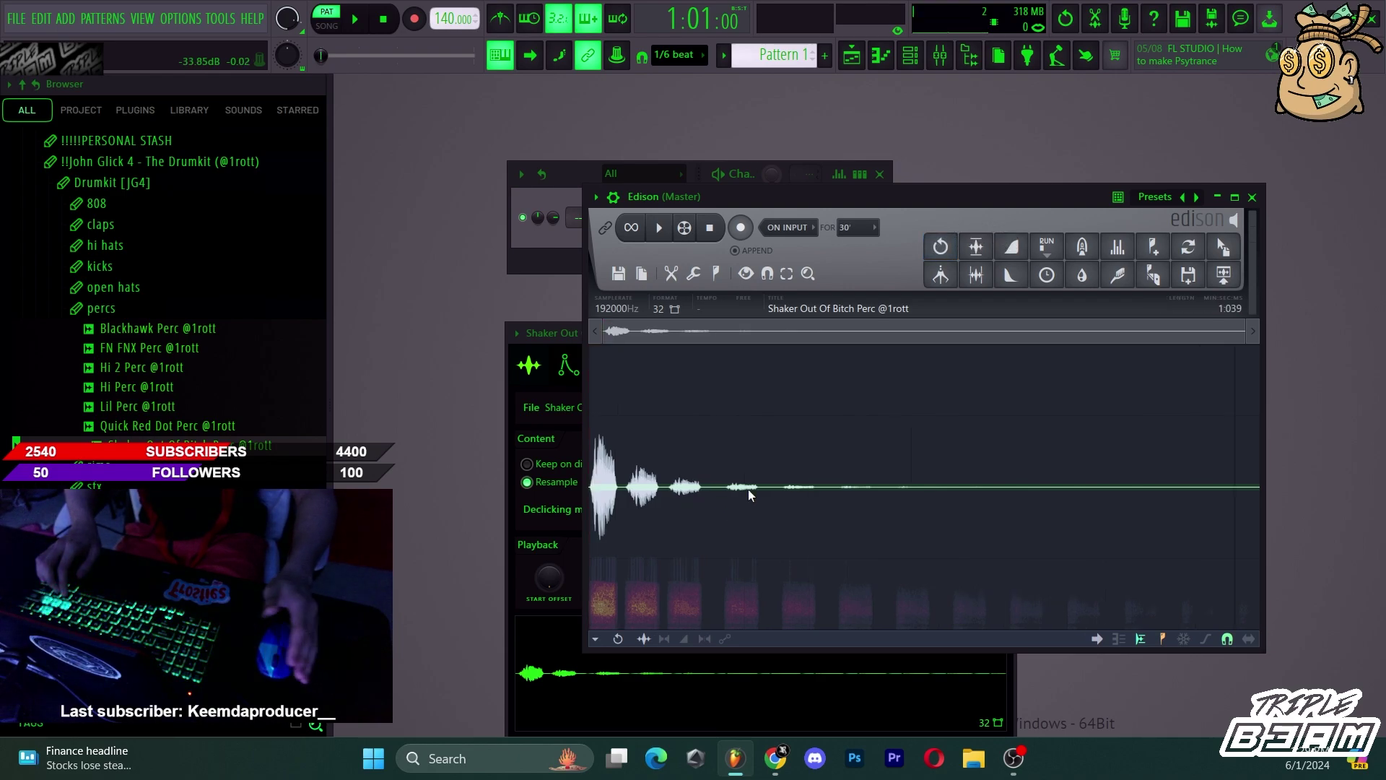
Replace all the remaining audio in Edison with the cut hit and play the result.
key("ctrl+a")
key("ctrl+v")
key("space")
key("space")
key("space")
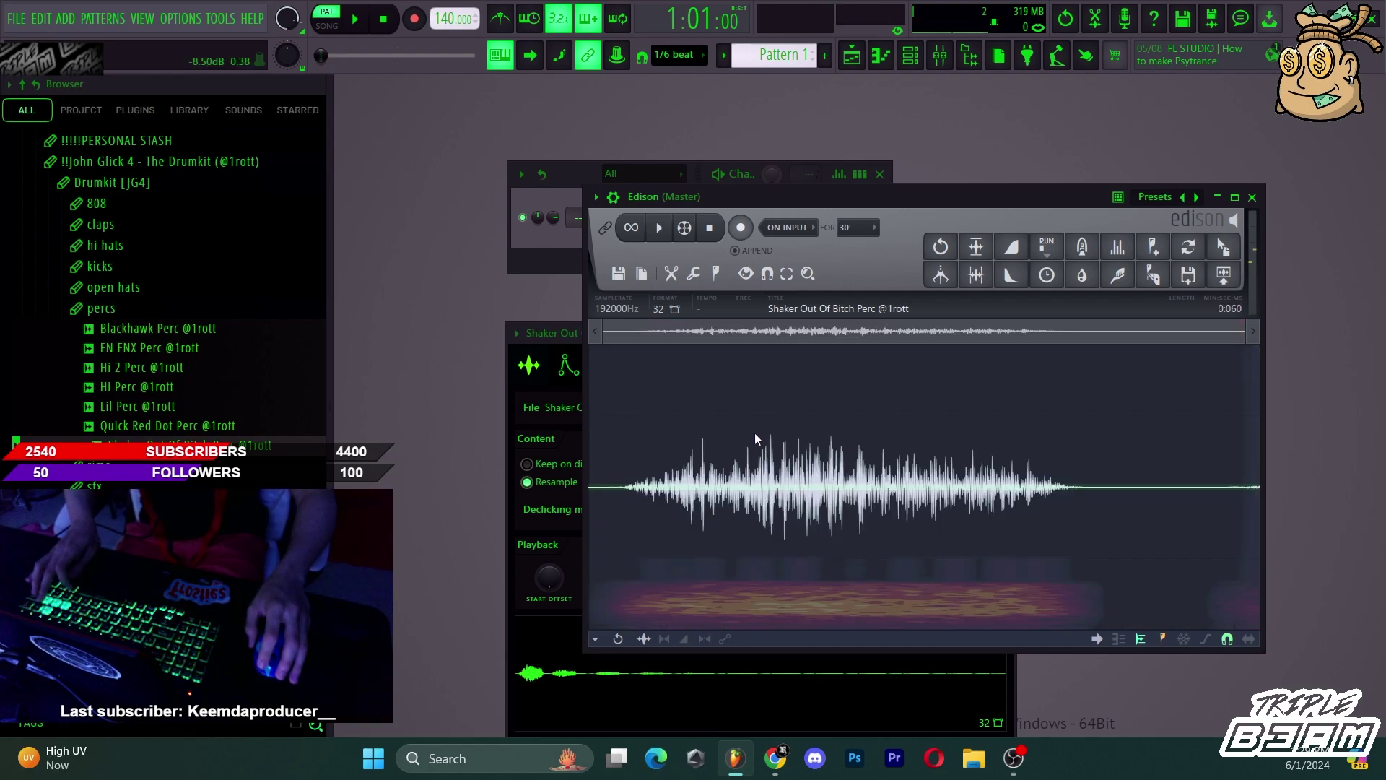
Amplify the pasted hit twice in Edison with the Amp tool's preset gain, accepting it each time.
key("alt+a")
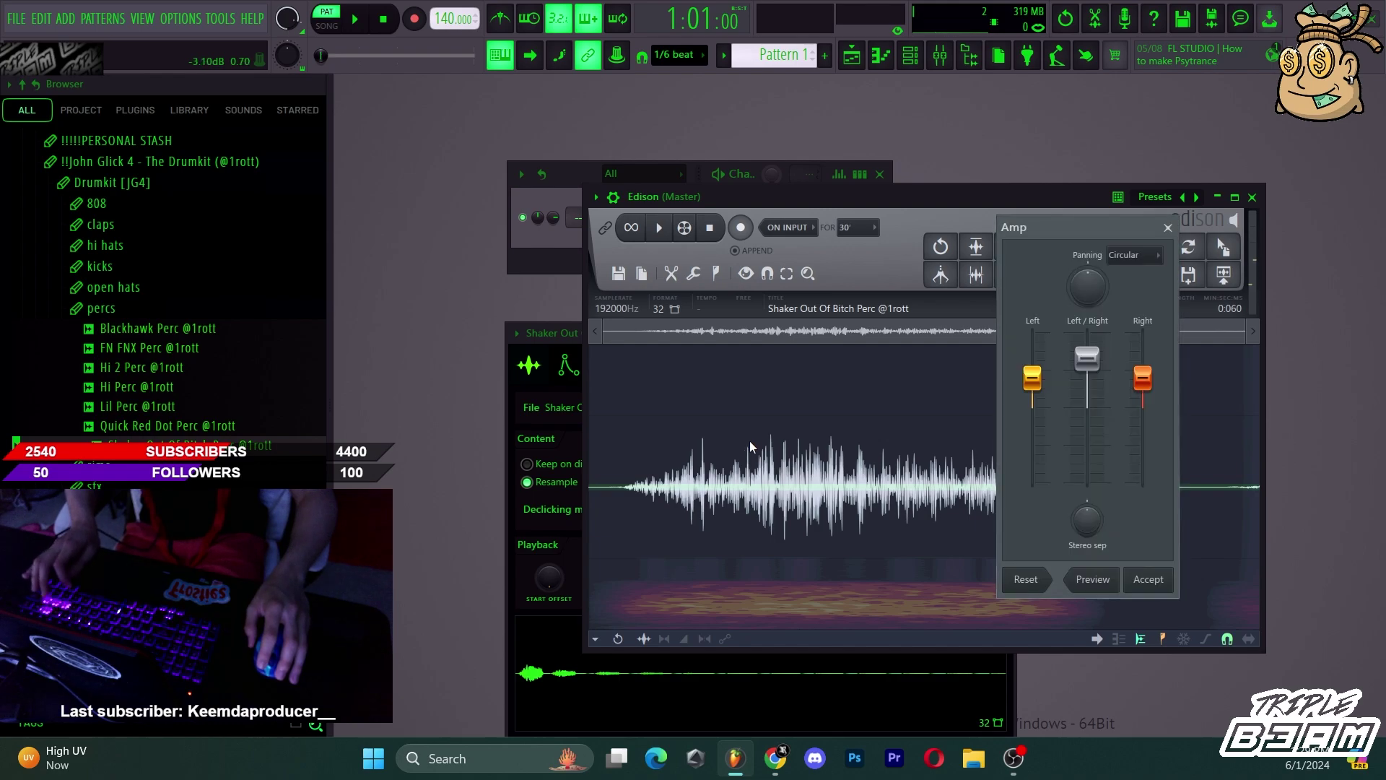
left_click(1092, 578)
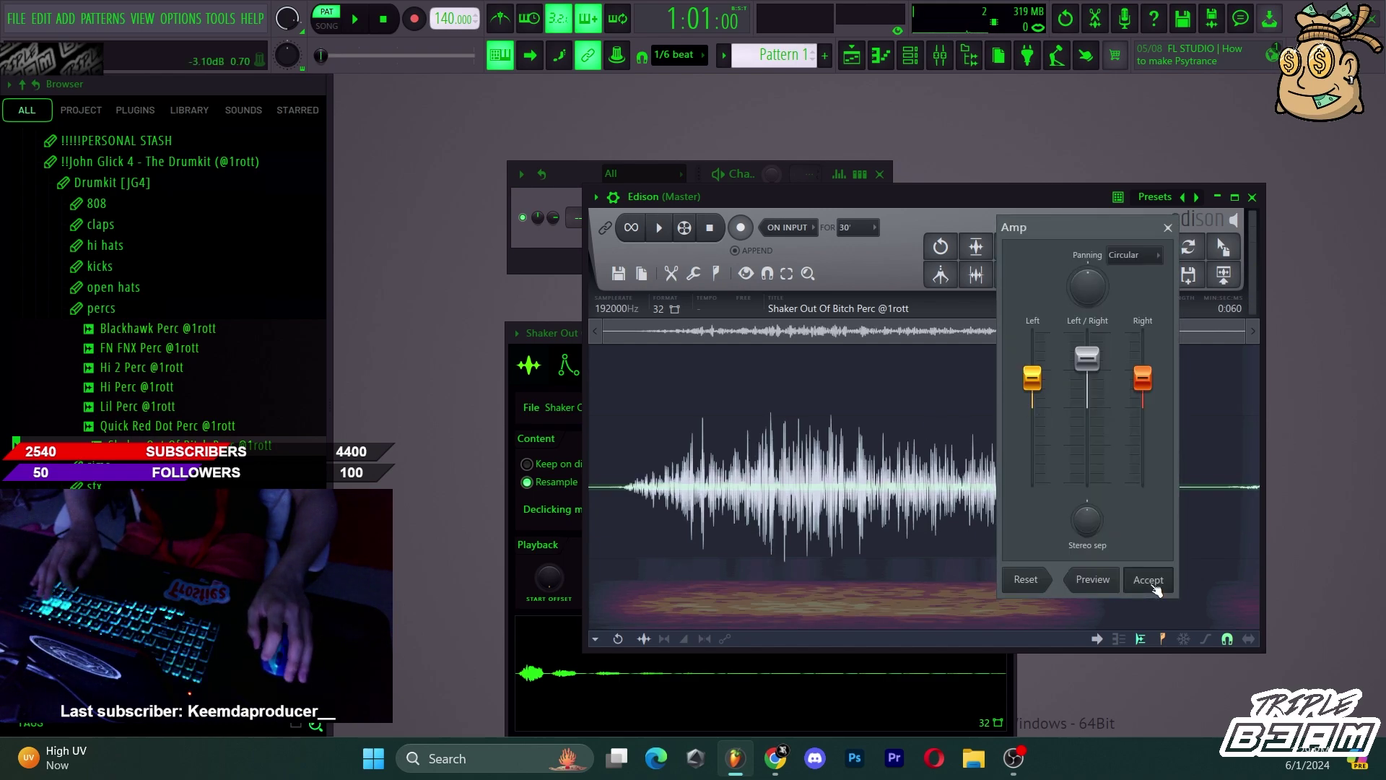
left_click(1153, 586)
key("alt+a")
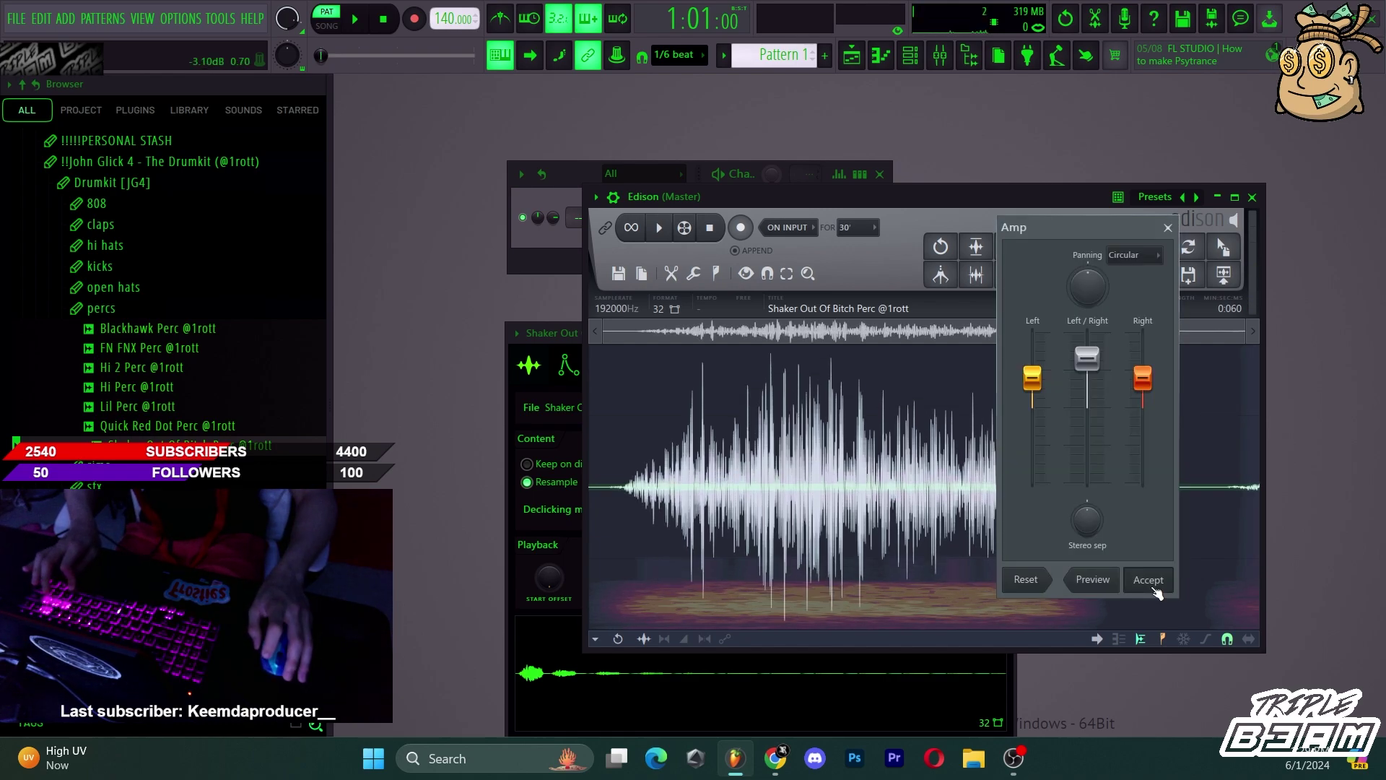
left_click(1152, 589)
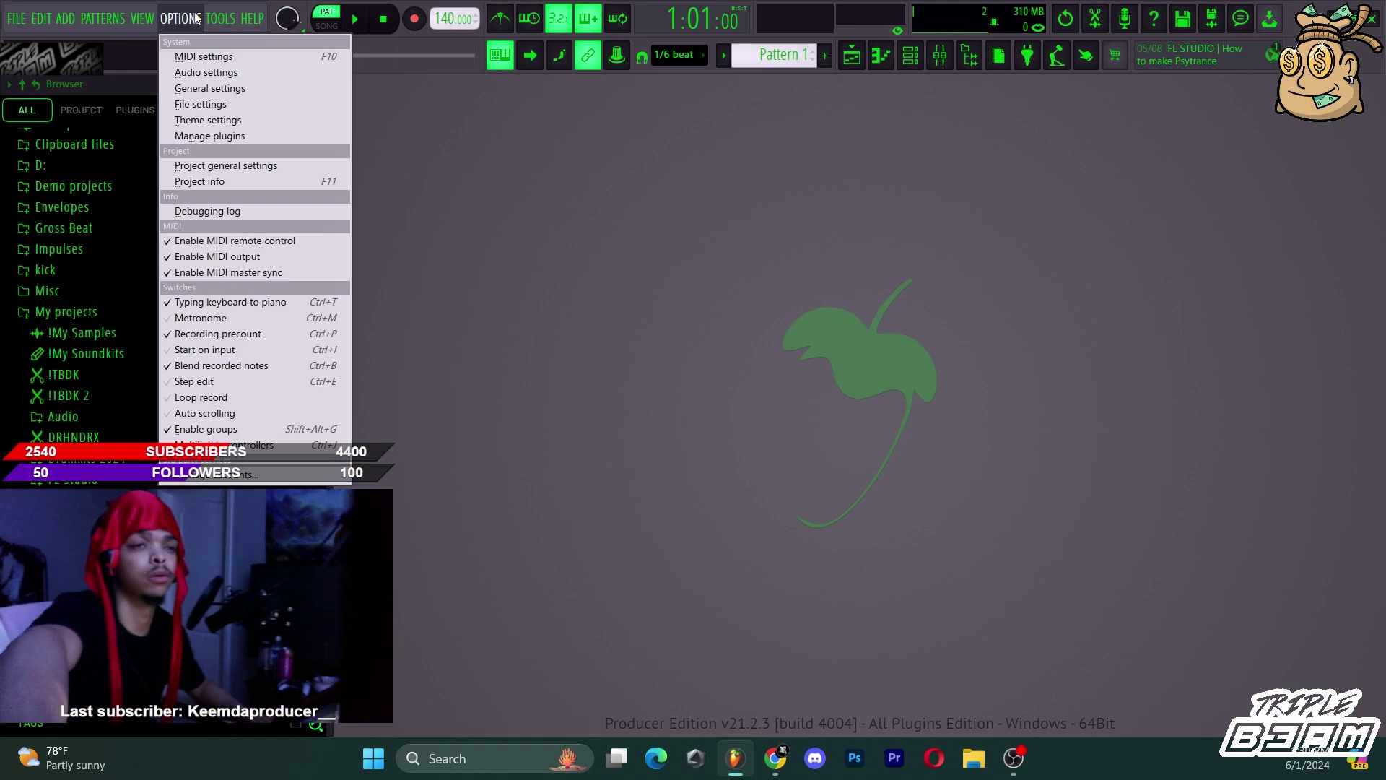
Show the Mixer and the Channel rack.
mouse_move(252, 18)
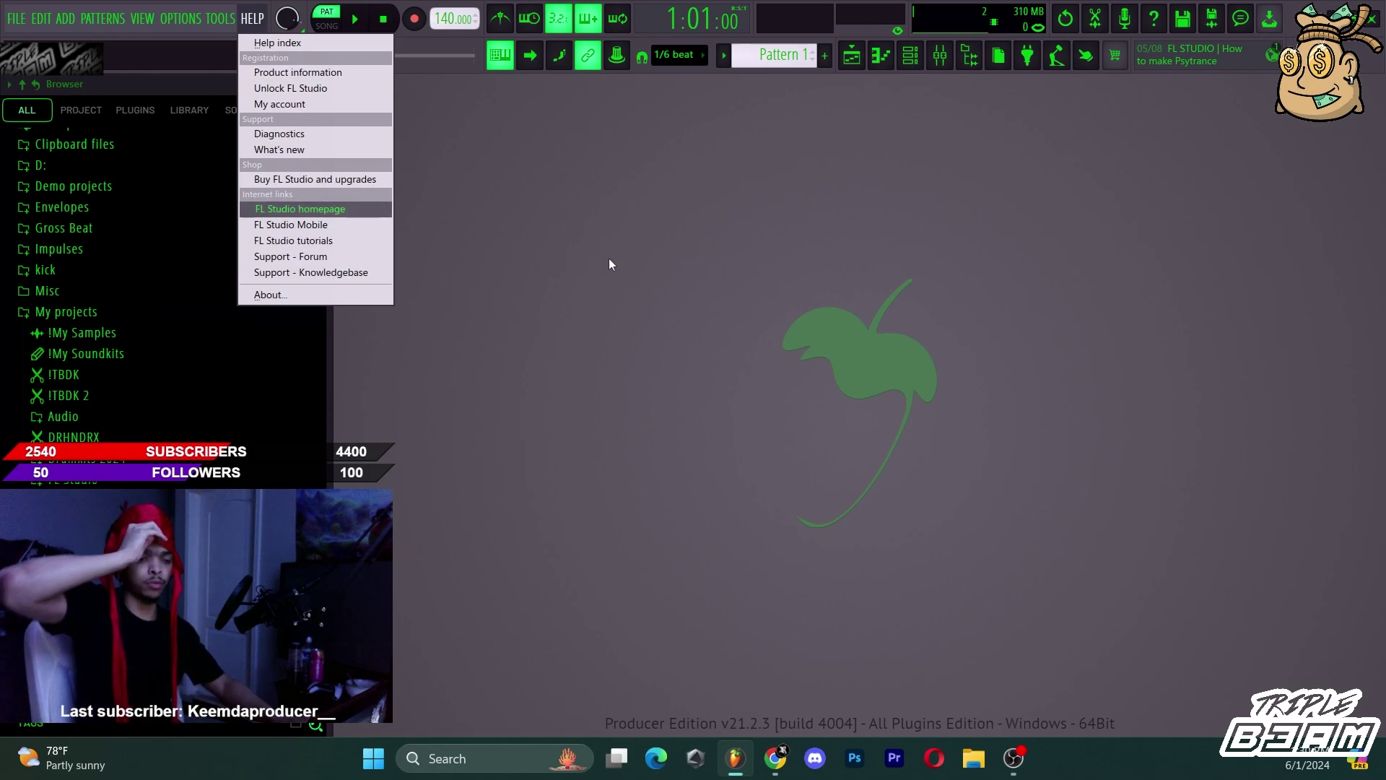
left_click(941, 57)
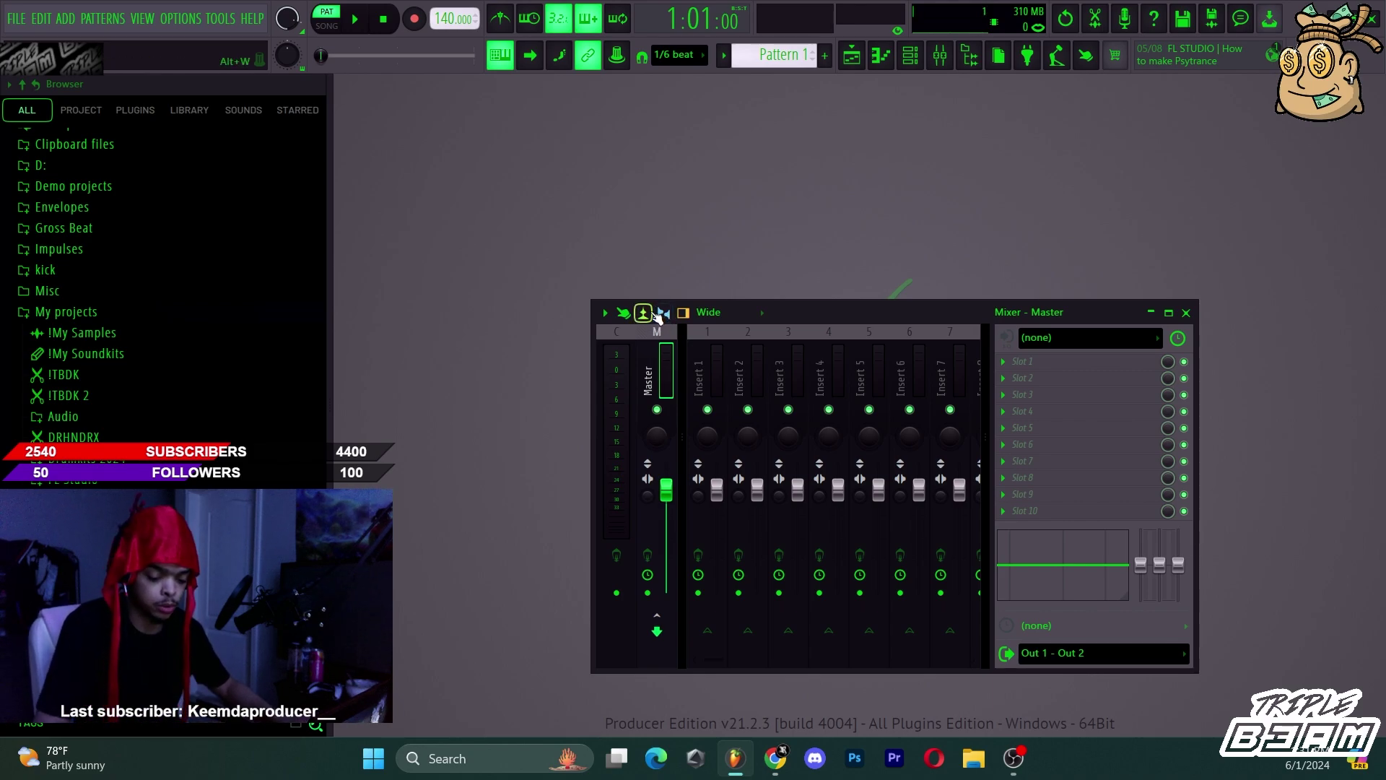
key("F6")
Expand !My Soundkits down to the Drumkit [JG4] 808 folder and preview the !MDT TAC21 808 sample.
left_click(119, 354)
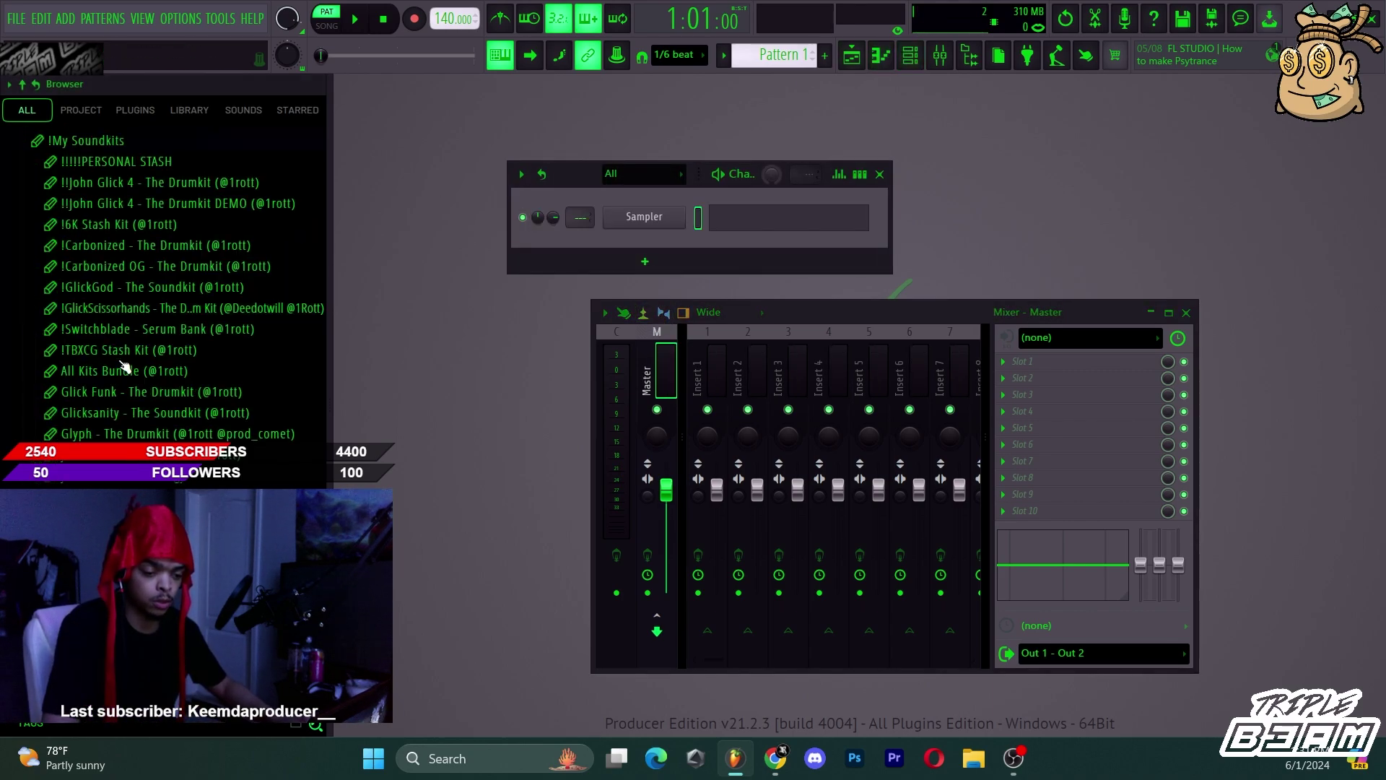
left_click(173, 180)
left_click(137, 204)
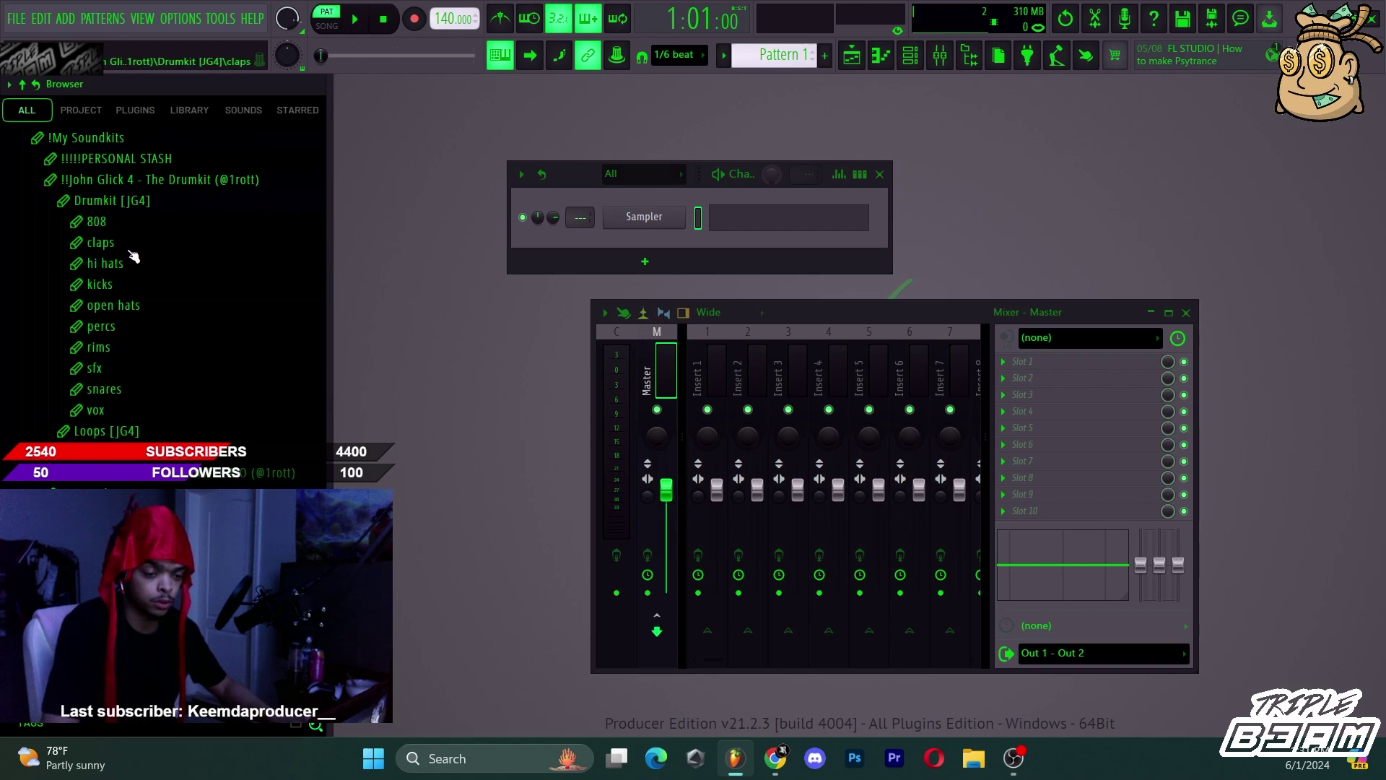
left_click(128, 222)
left_click(122, 276)
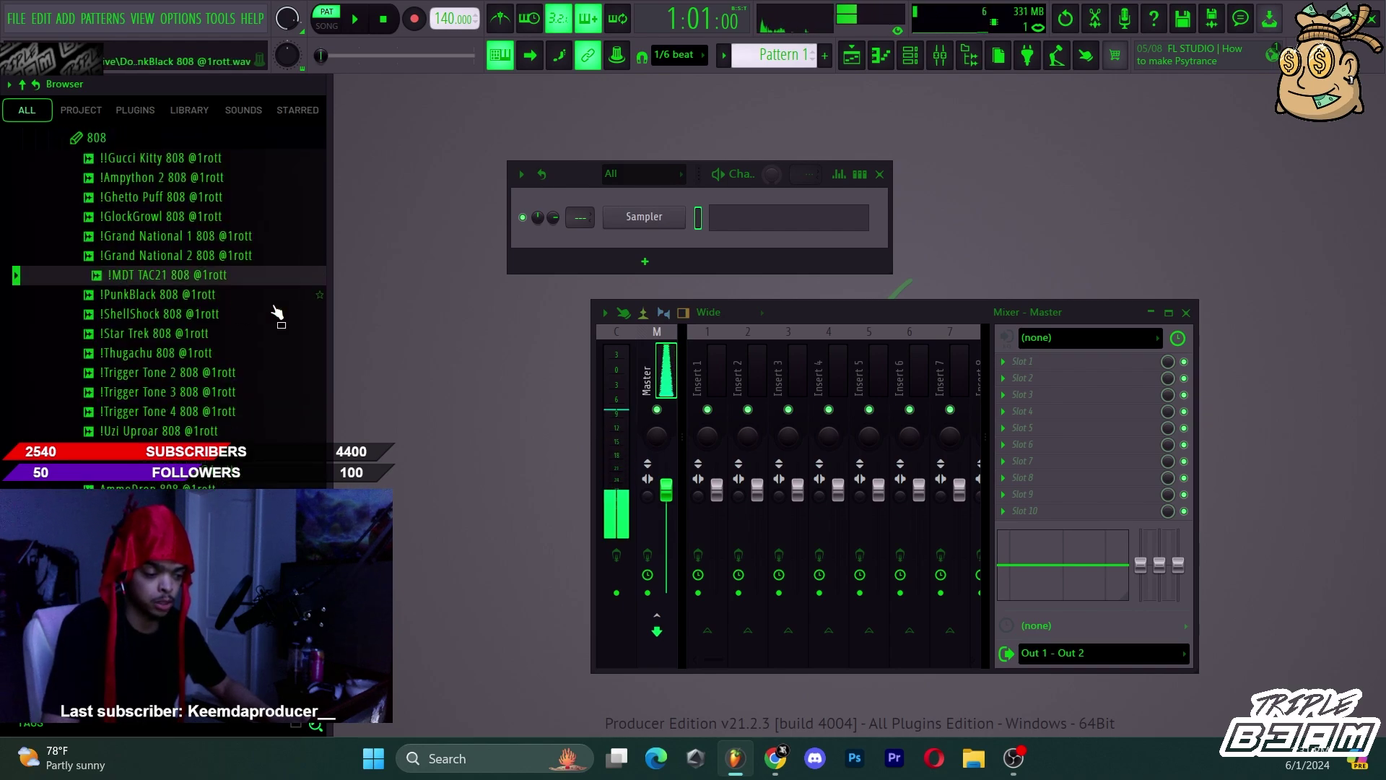
Preview the !ShellShock 808 sample and load it into the Sampler channel.
left_click_drag(271, 300, 148, 282)
left_click(669, 370)
left_click(155, 314)
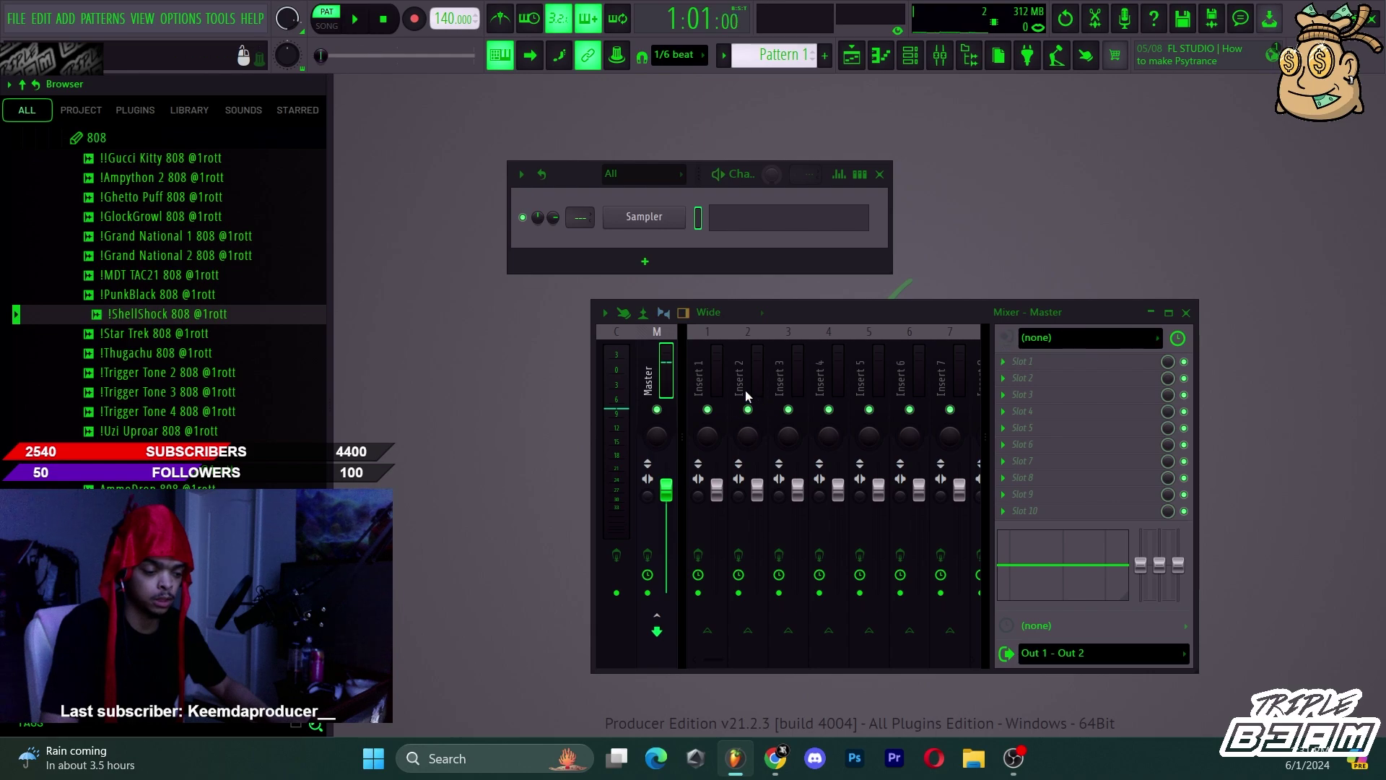
scroll(853, 366, "down", 3)
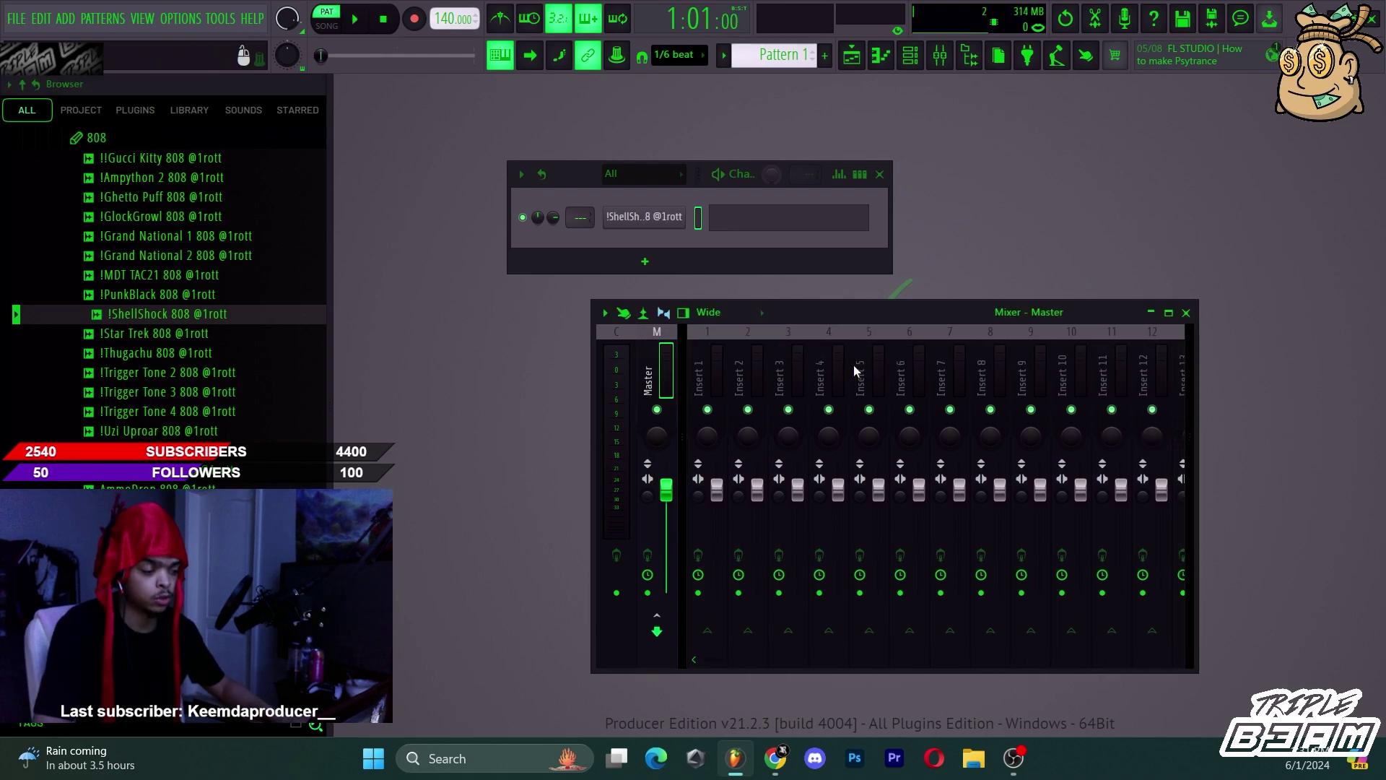
Toggle the Mixer's effect slot area off and on repeatedly, leaving it shown.
scroll(853, 365, "left", 3)
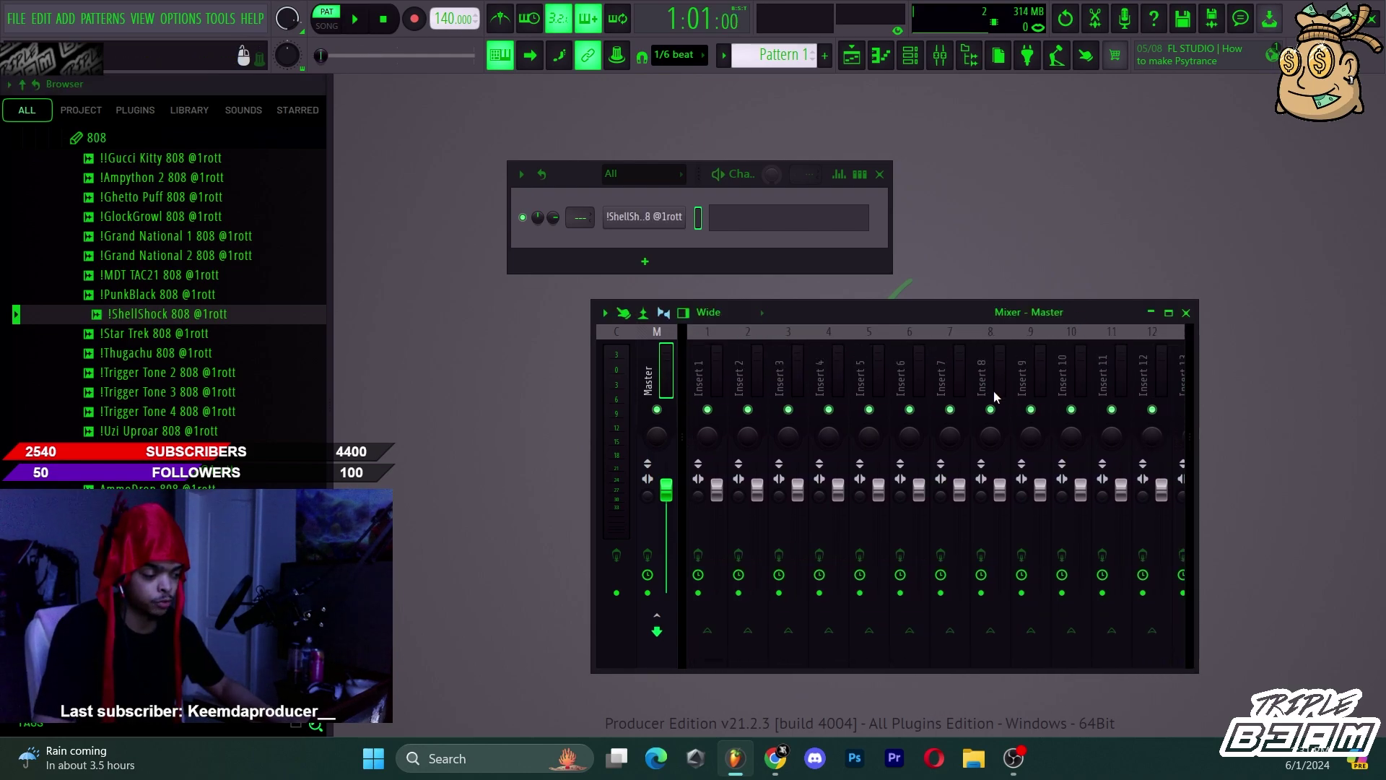
key("alt+i")
key("alt+i")
key("alt+i")
key("alt+i")
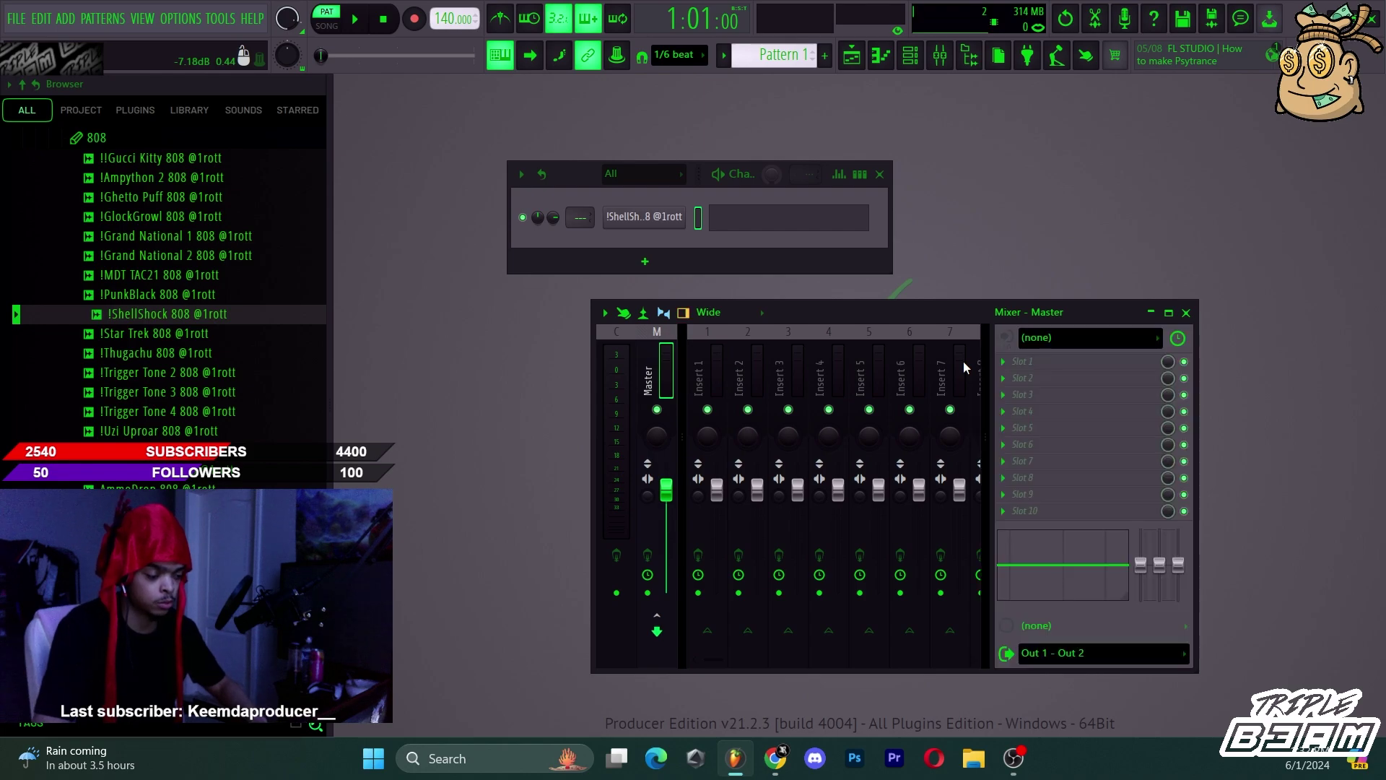
Add Edison to the first two effect slots of the Master mixer track.
key("alt+i")
key("alt+i")
key("alt+i")
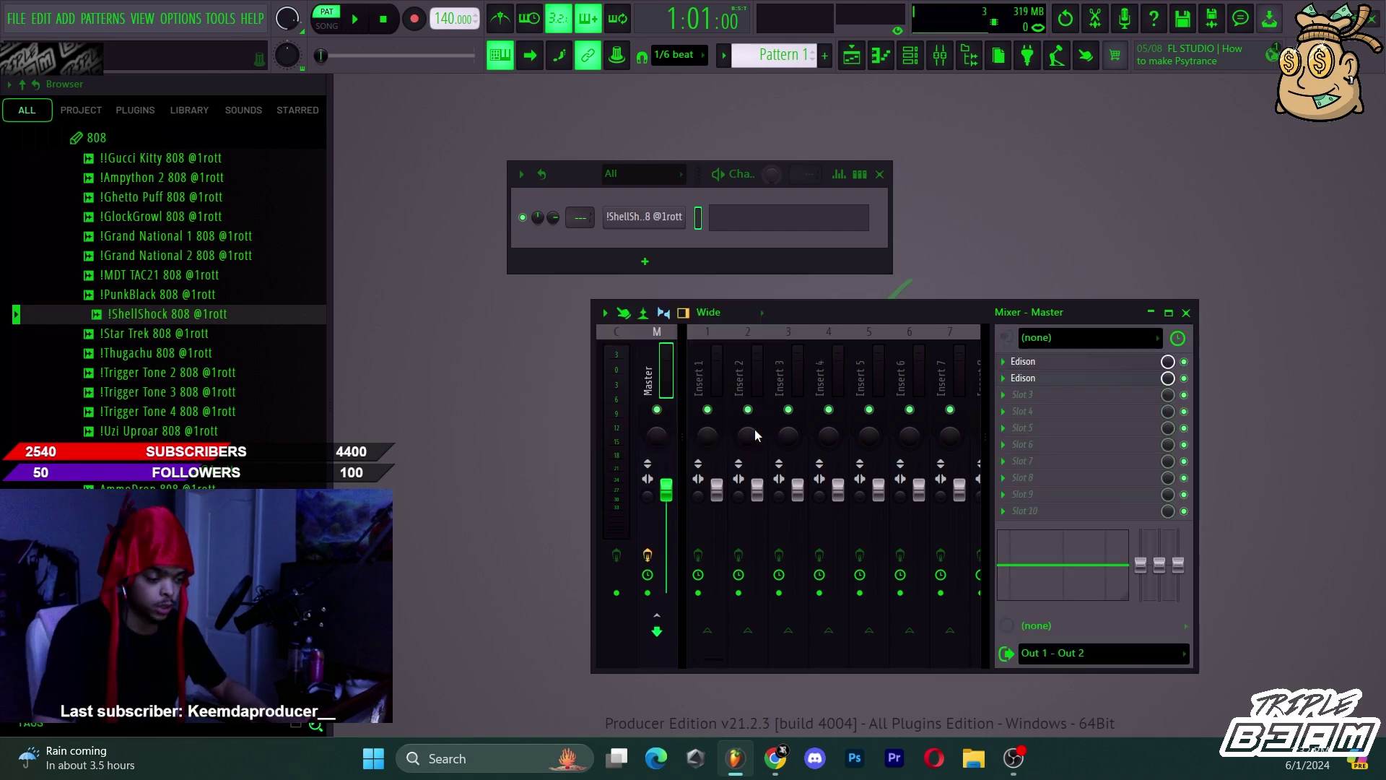
left_click(713, 374)
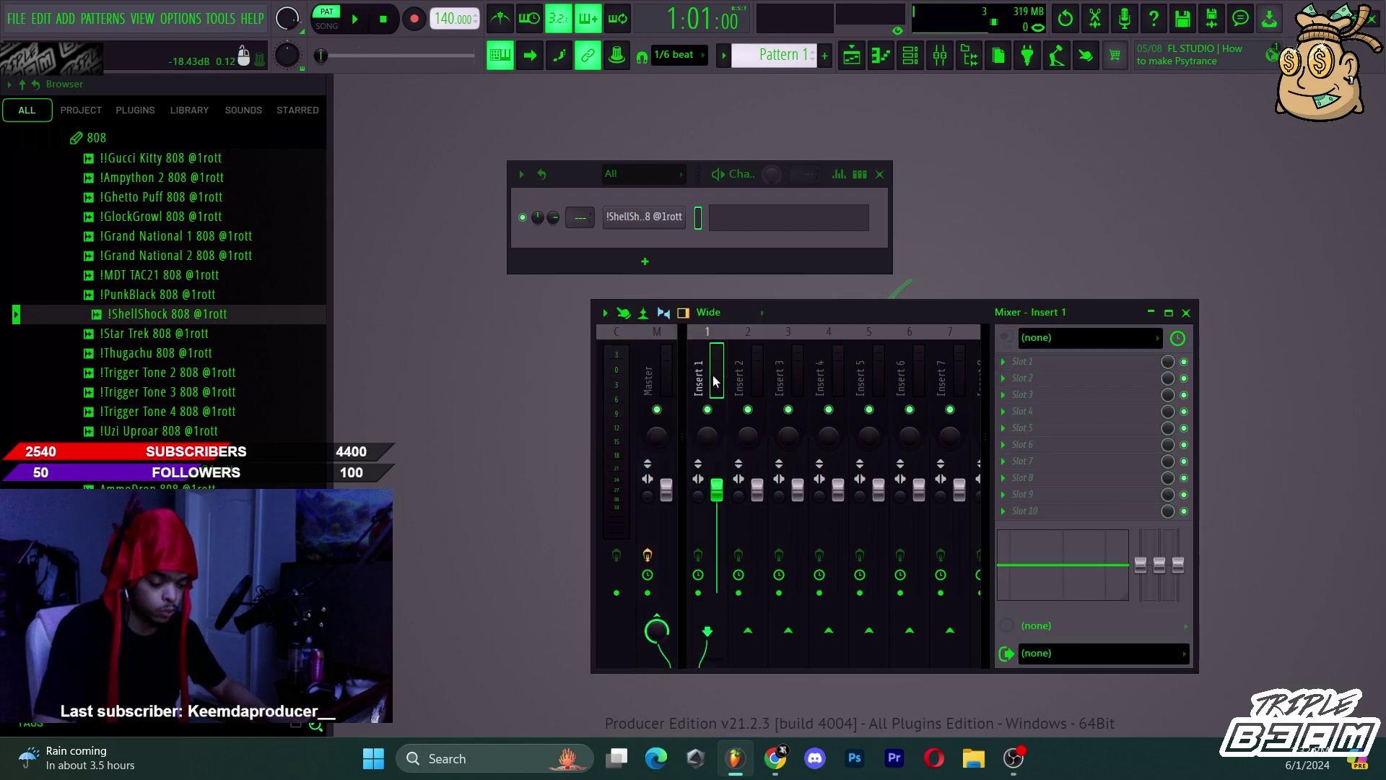
double_click(713, 383)
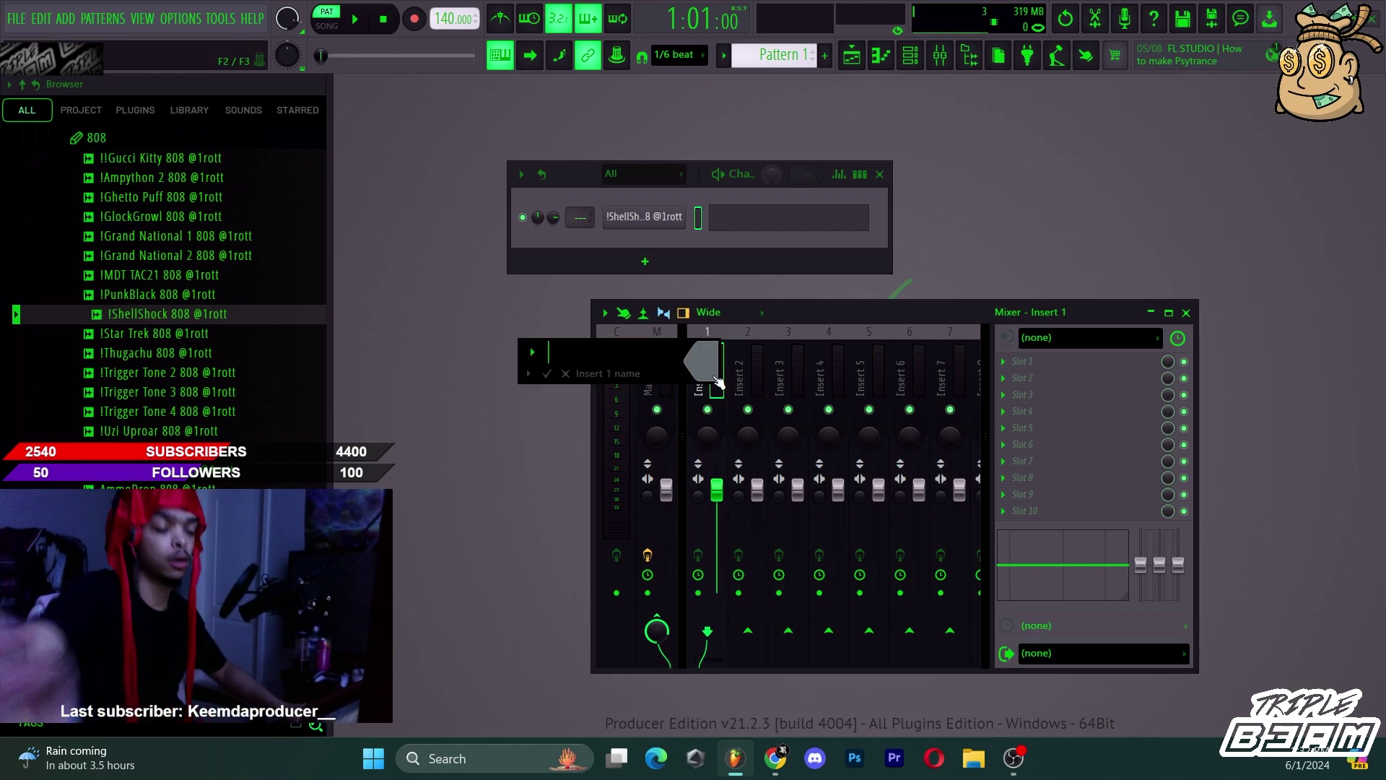
left_click(565, 373)
left_click(731, 369)
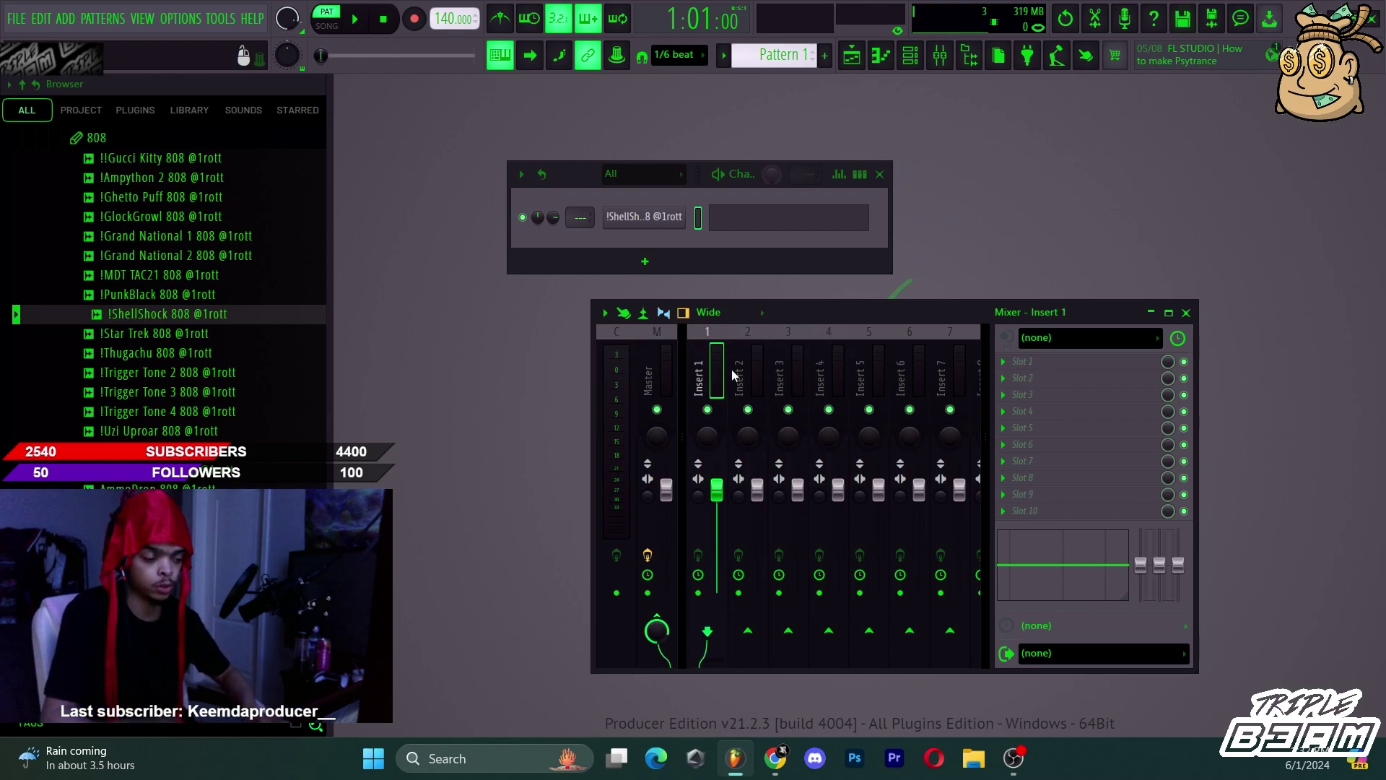
Move the mixer track selection back and forth across the neighbouring tracks, returning to Insert 1.
key("Right")
key("Right")
key("Right")
key("Right")
key("Left")
key("Left")
key("Left")
key("Left")
key("Left")
key("Left")
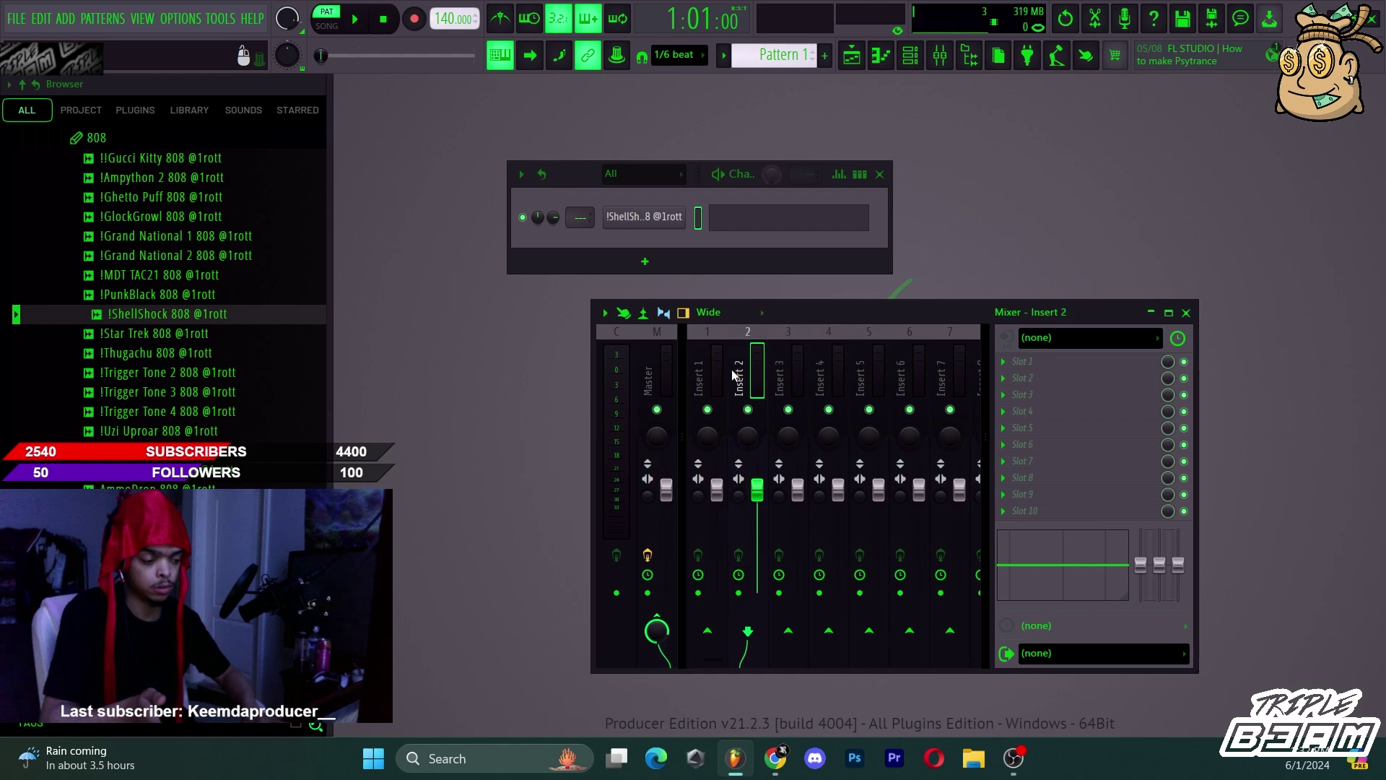
key("Right")
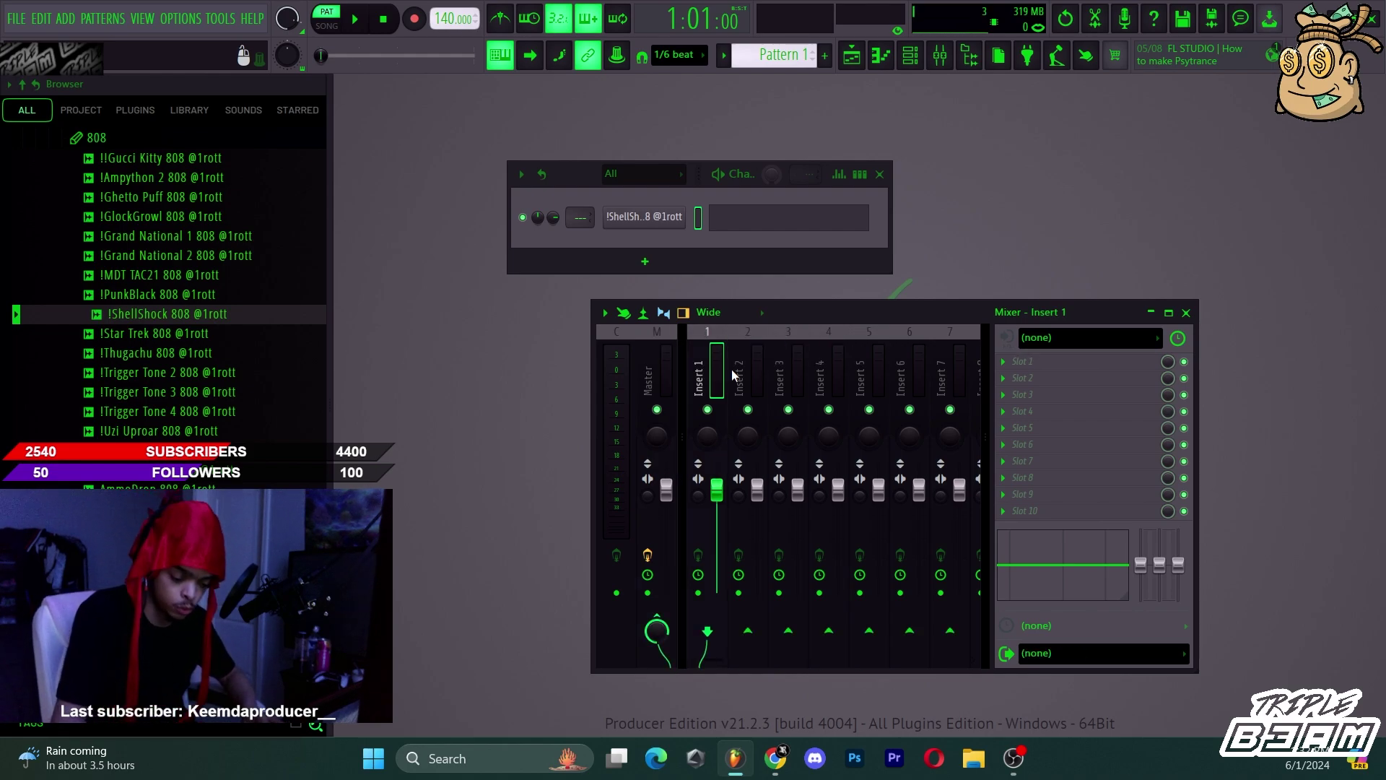
Rename the Insert 1 mixer track CHICKEN and give it a magenta colour.
key("F2")
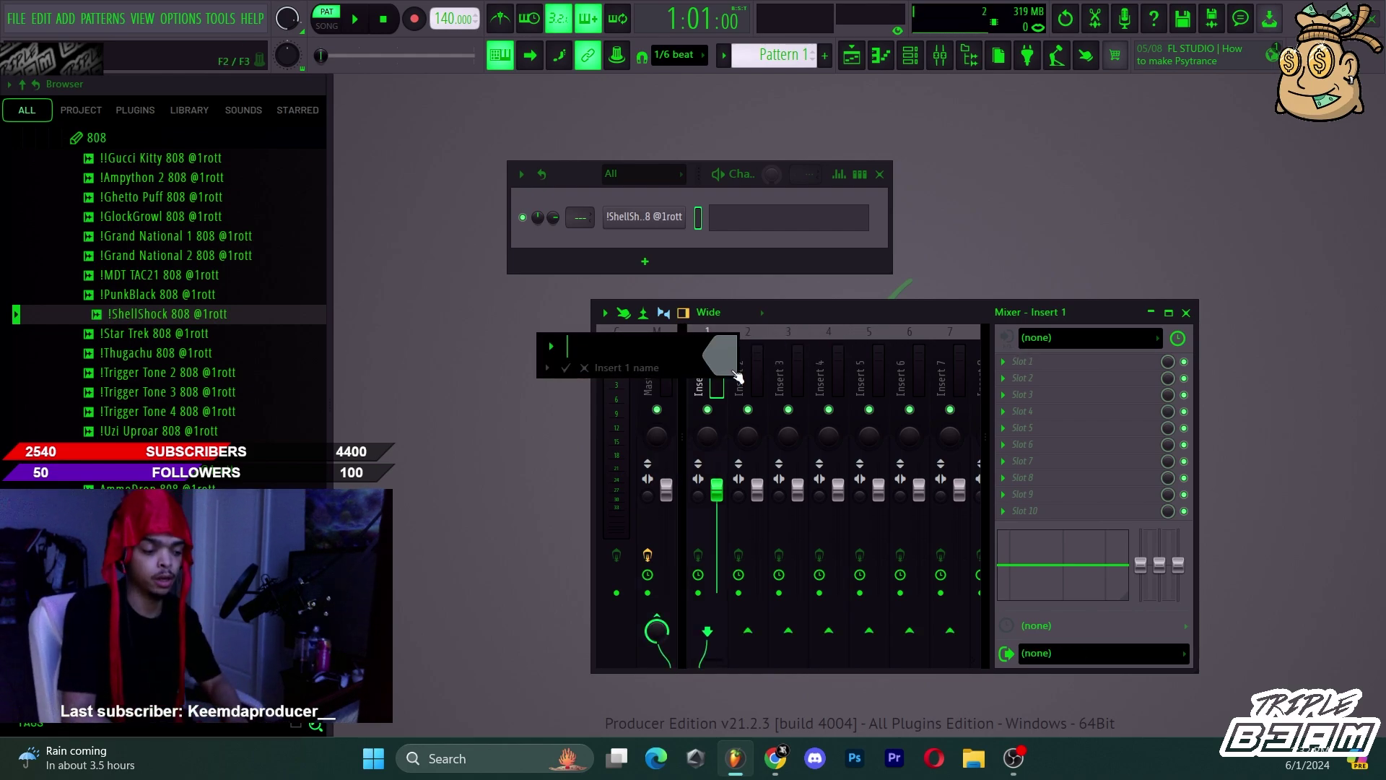
type("CHICKEN")
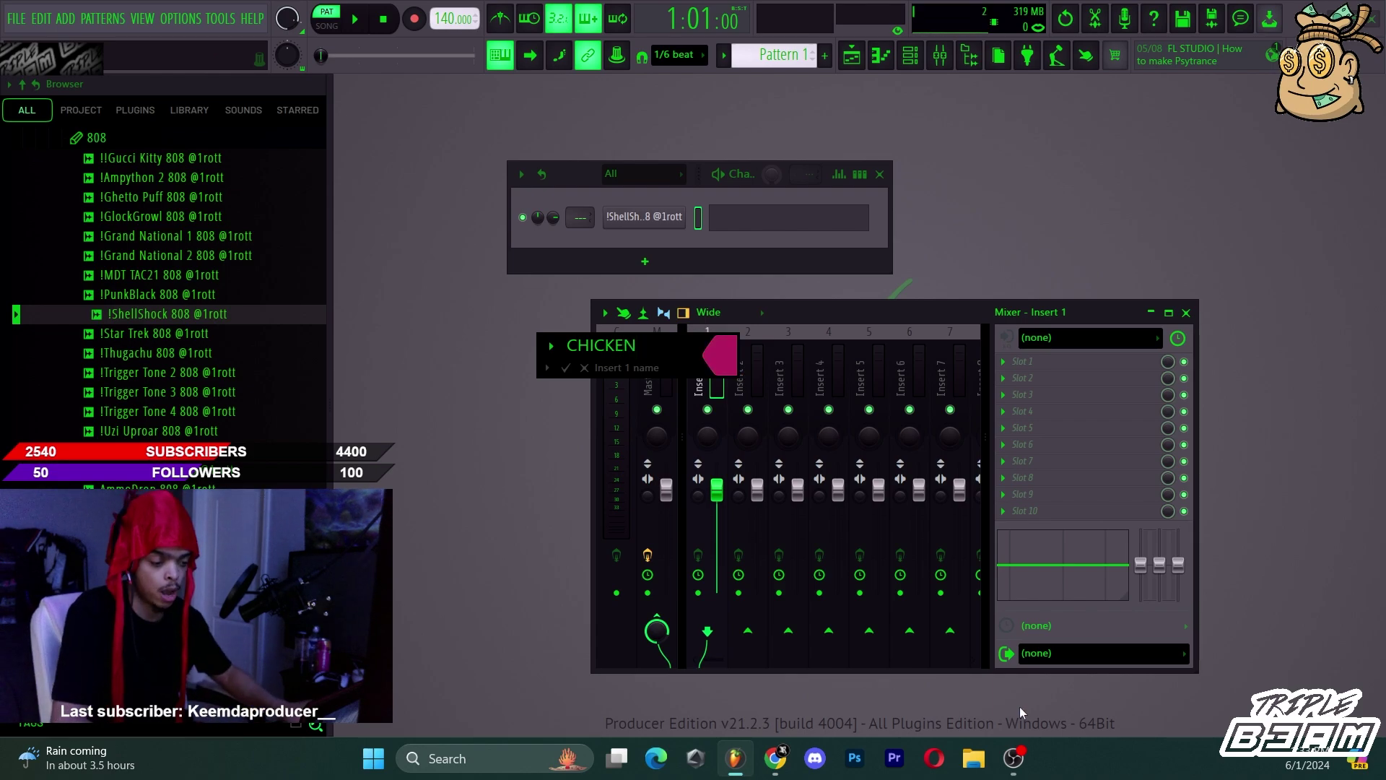
key("Return")
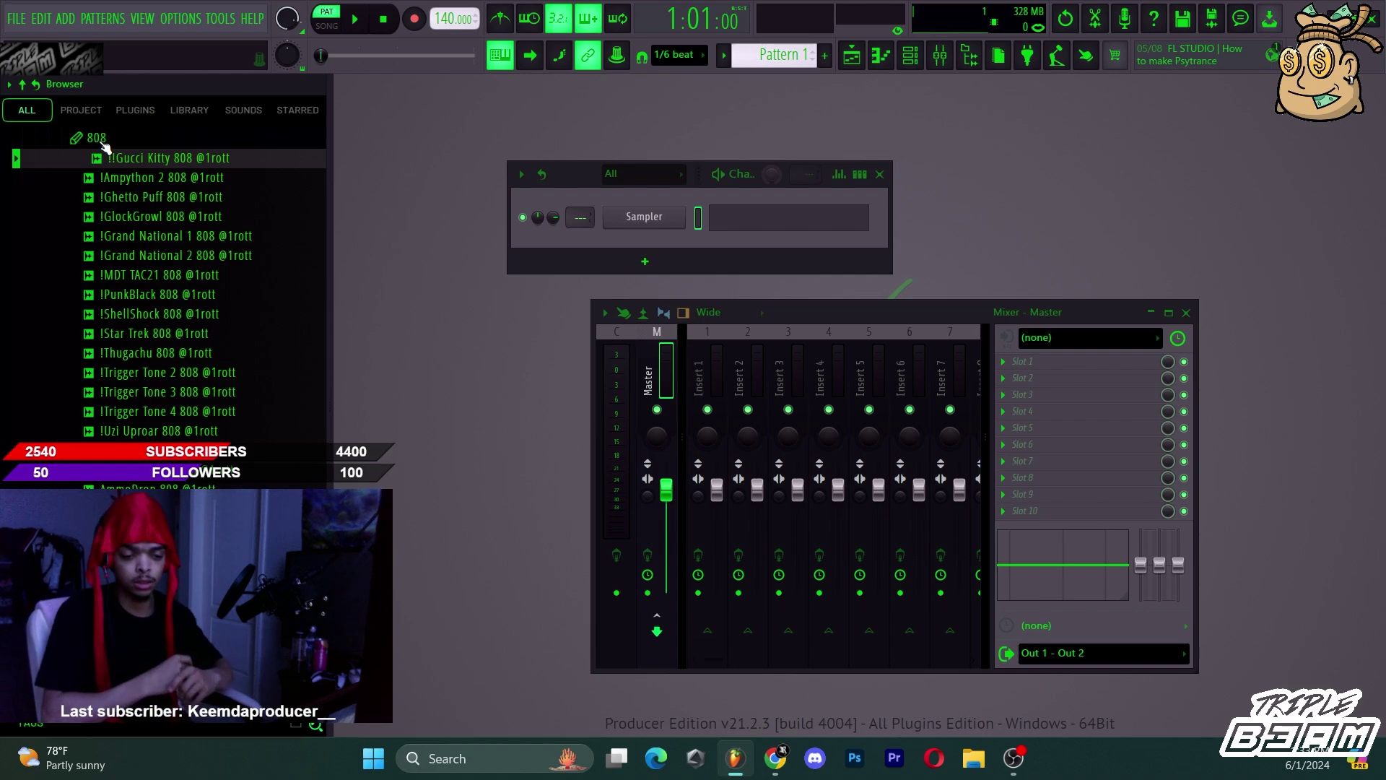
Collapse the 808 folder and the drumkit folder that contains it in the sample browser.
left_click(103, 142)
scroll(160, 262, "up", 4)
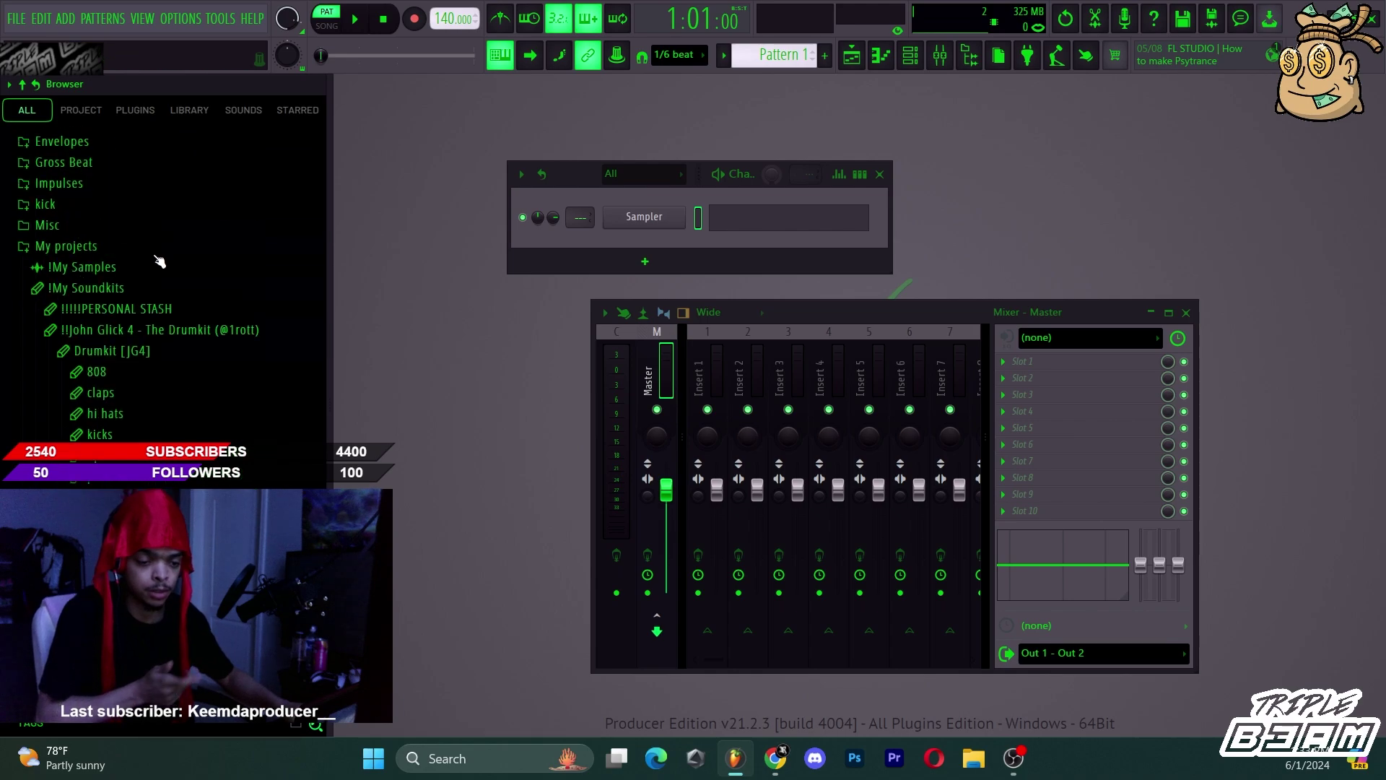
left_click(143, 338)
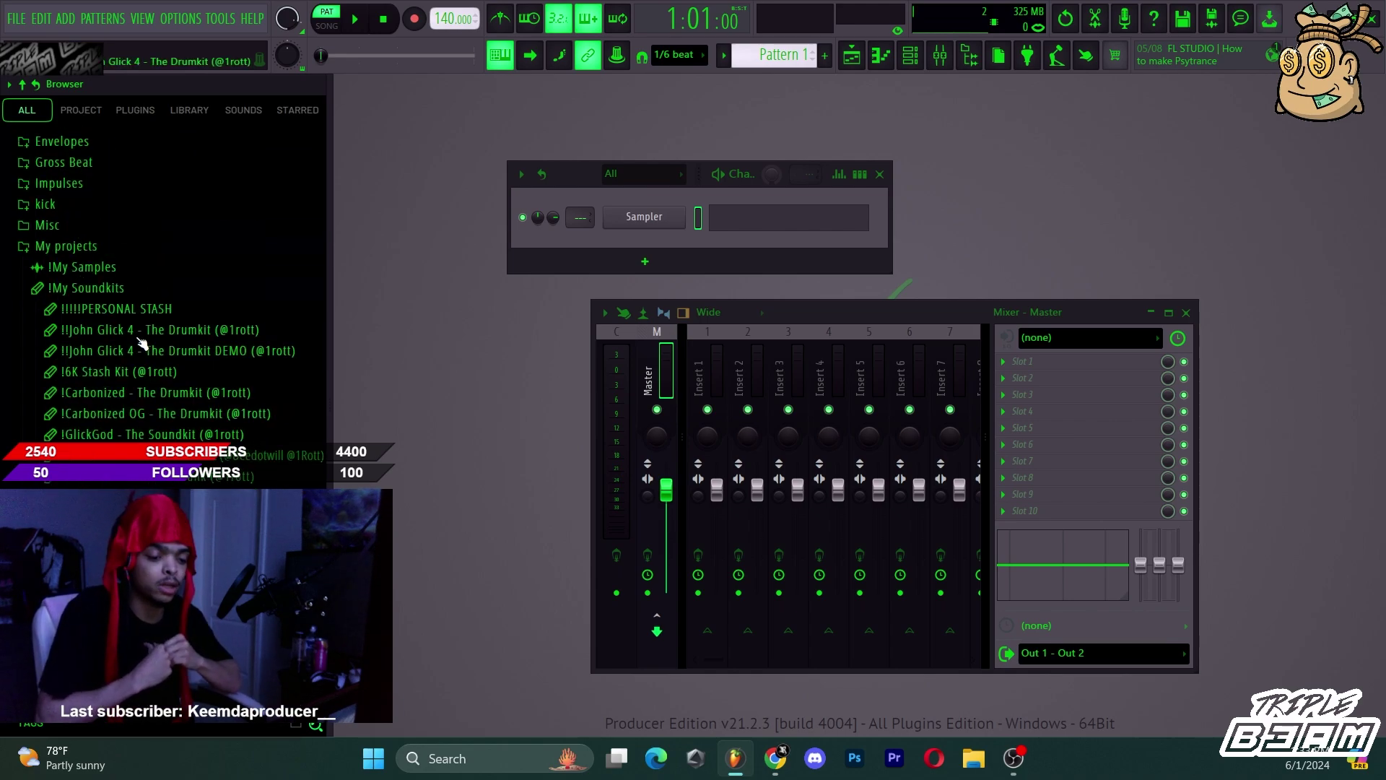
Switch to Chrome's FL Studio Keyboard & Mouse Shortcuts manual page and close the second Gmail inbox tab.
key("alt+Tab")
scroll(470, 217, "up", 1)
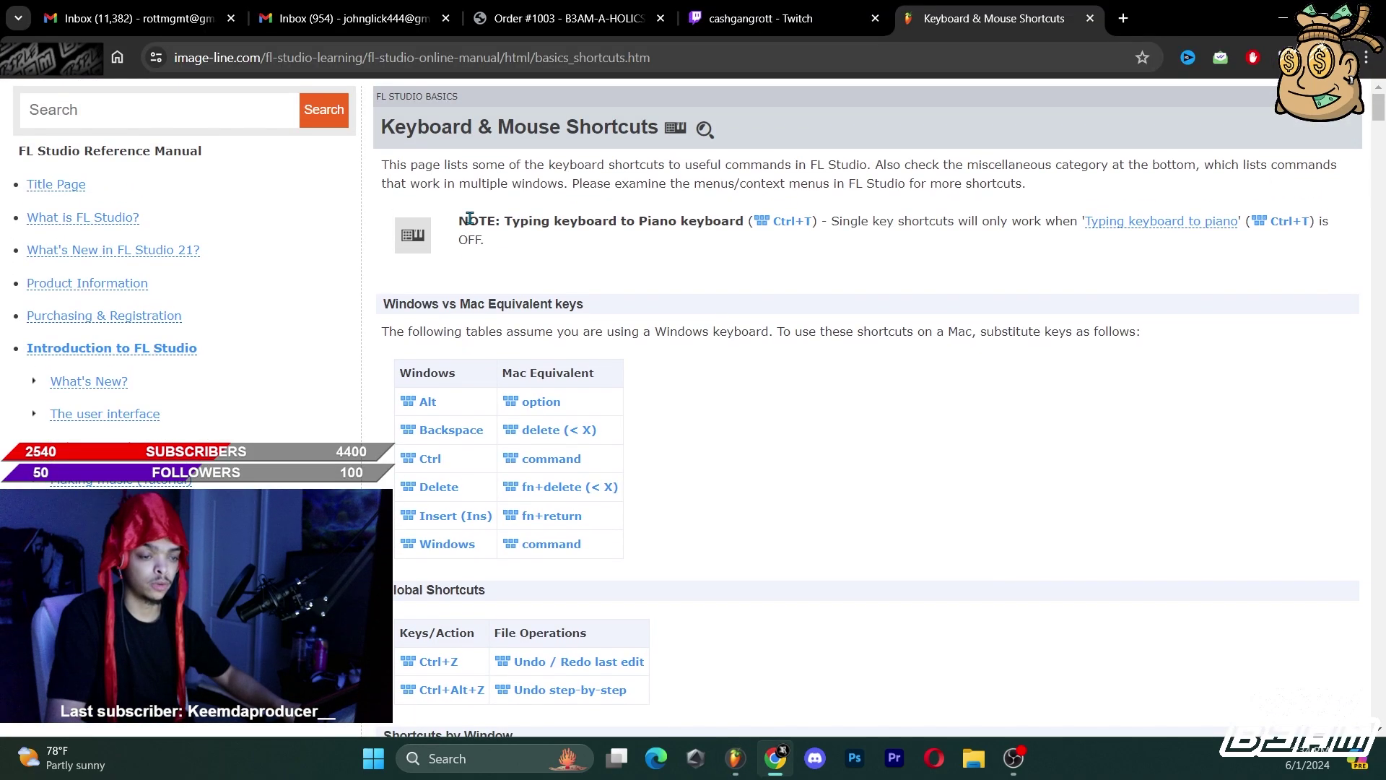
left_click(658, 61)
left_click(746, 61)
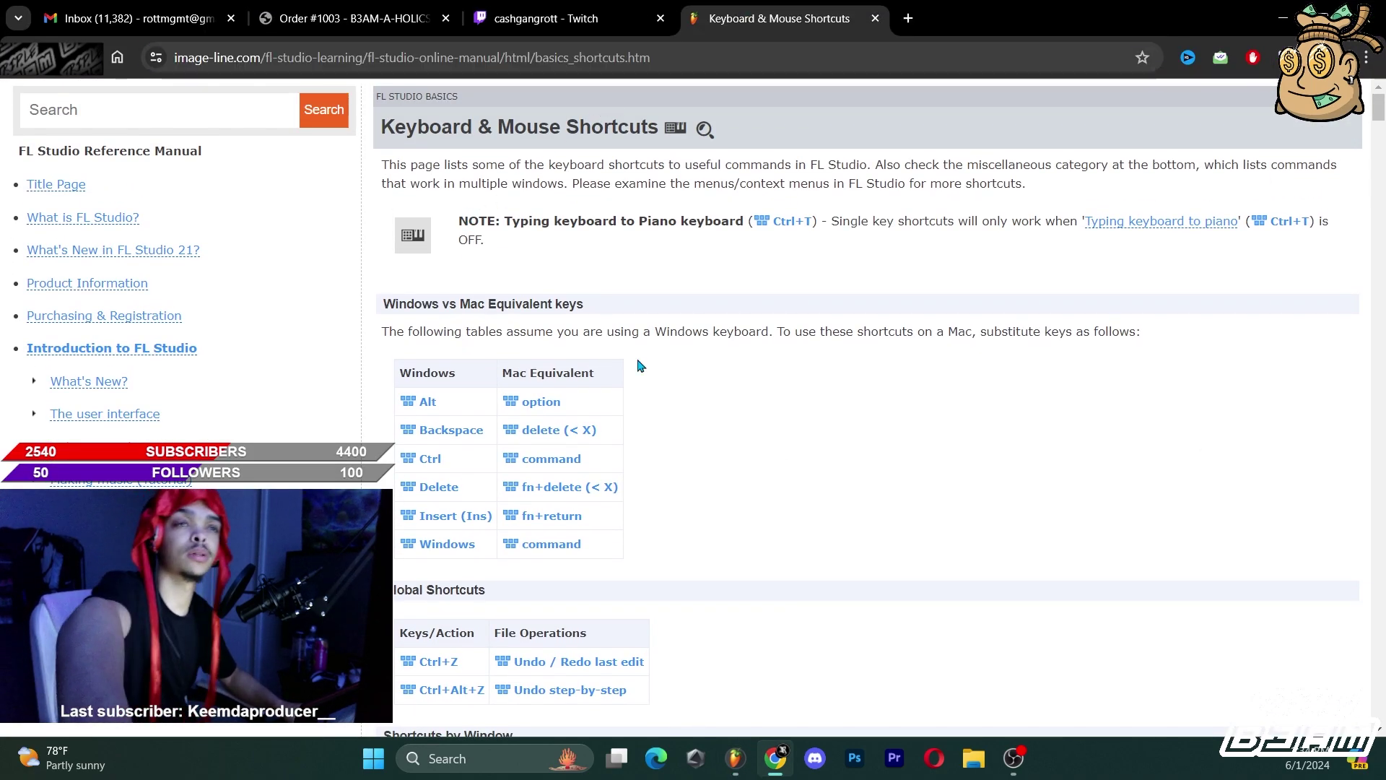
Read through the manual's global, file operation, pattern selector and channel shortcut tables.
scroll(746, 395, "down", 2)
scroll(746, 395, "down", 2)
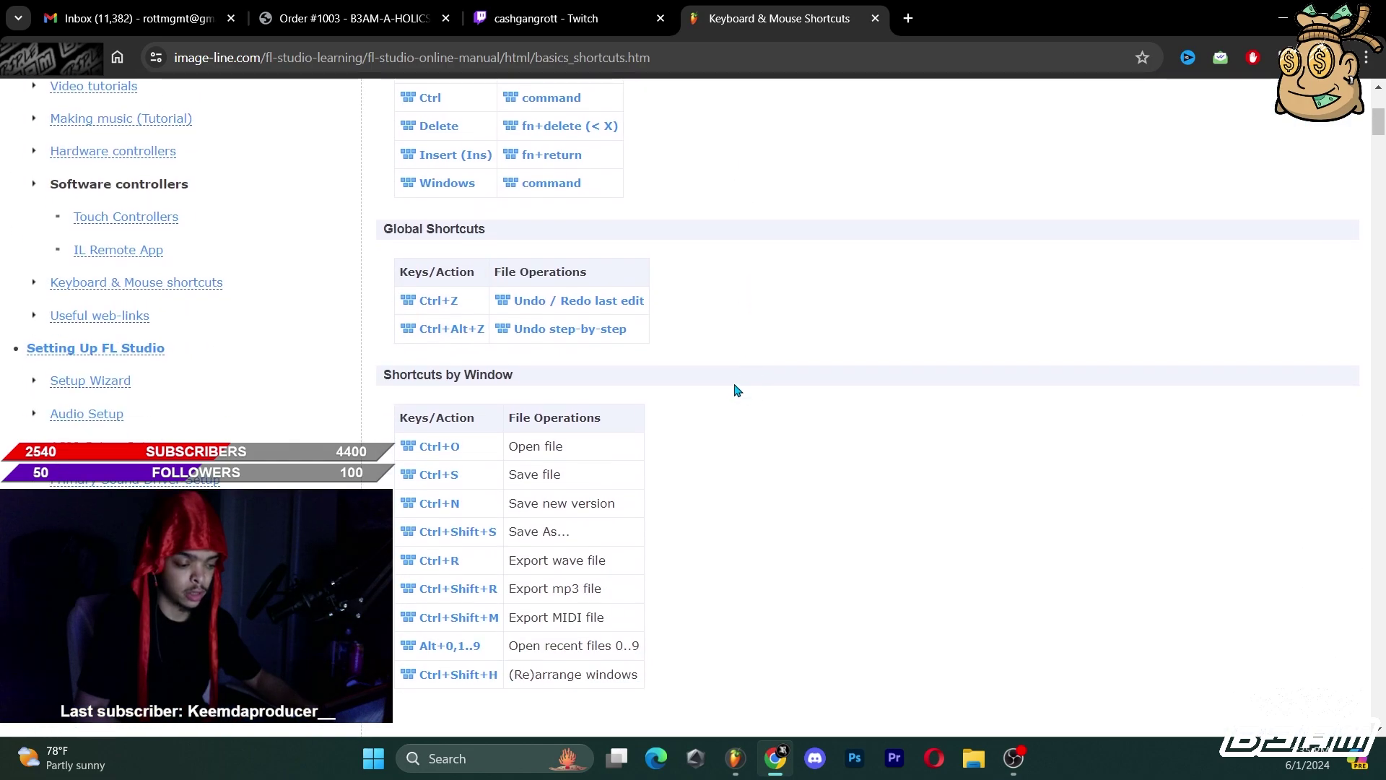
scroll(730, 392, "up", 1)
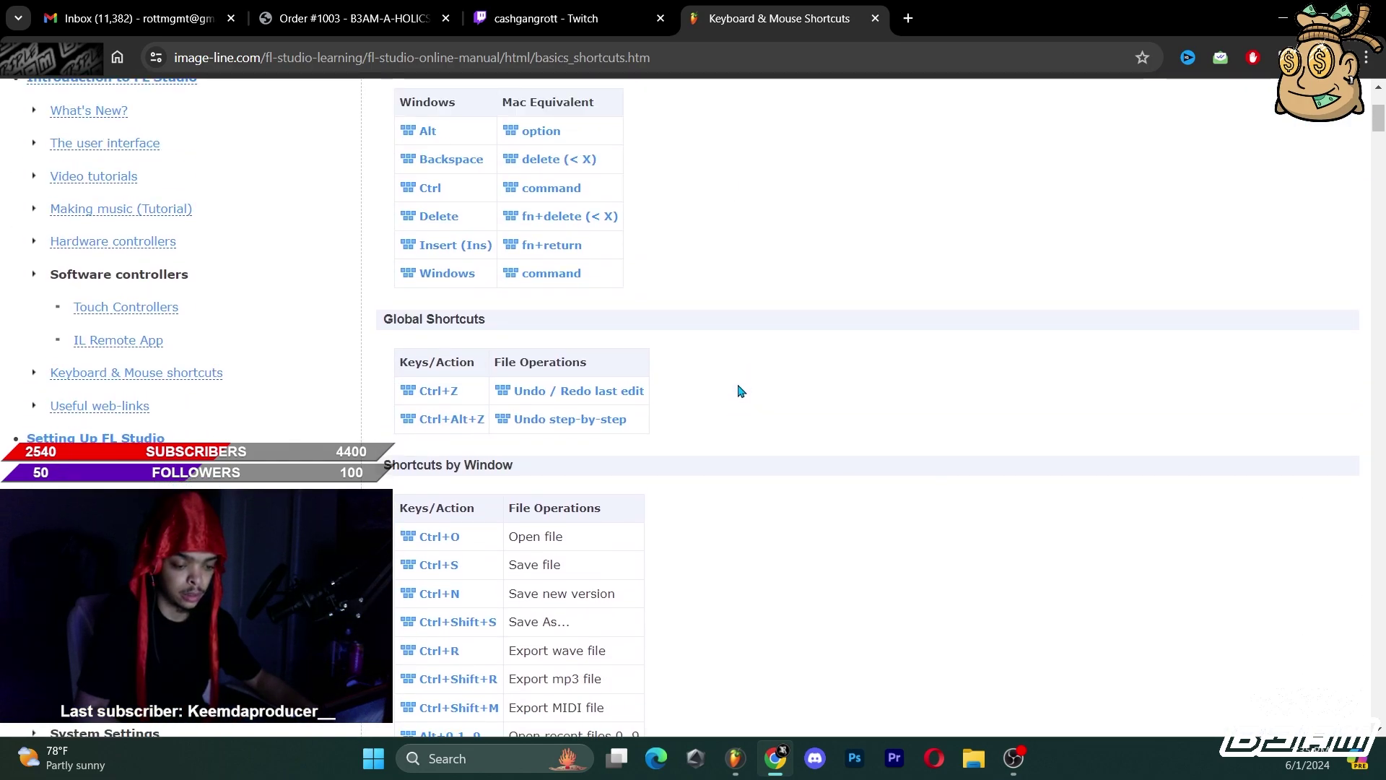
scroll(740, 391, "down", 2)
scroll(751, 416, "down", 1)
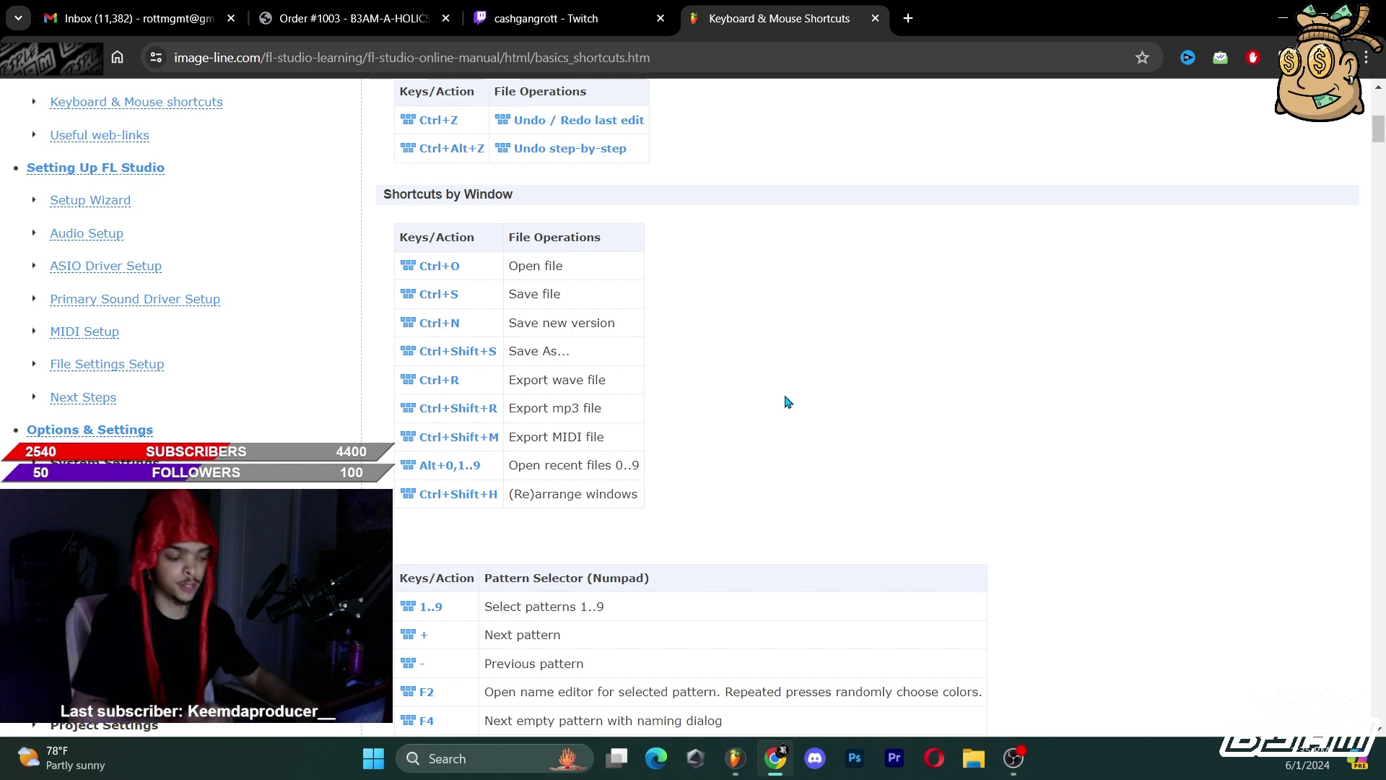
scroll(832, 406, "down", 10)
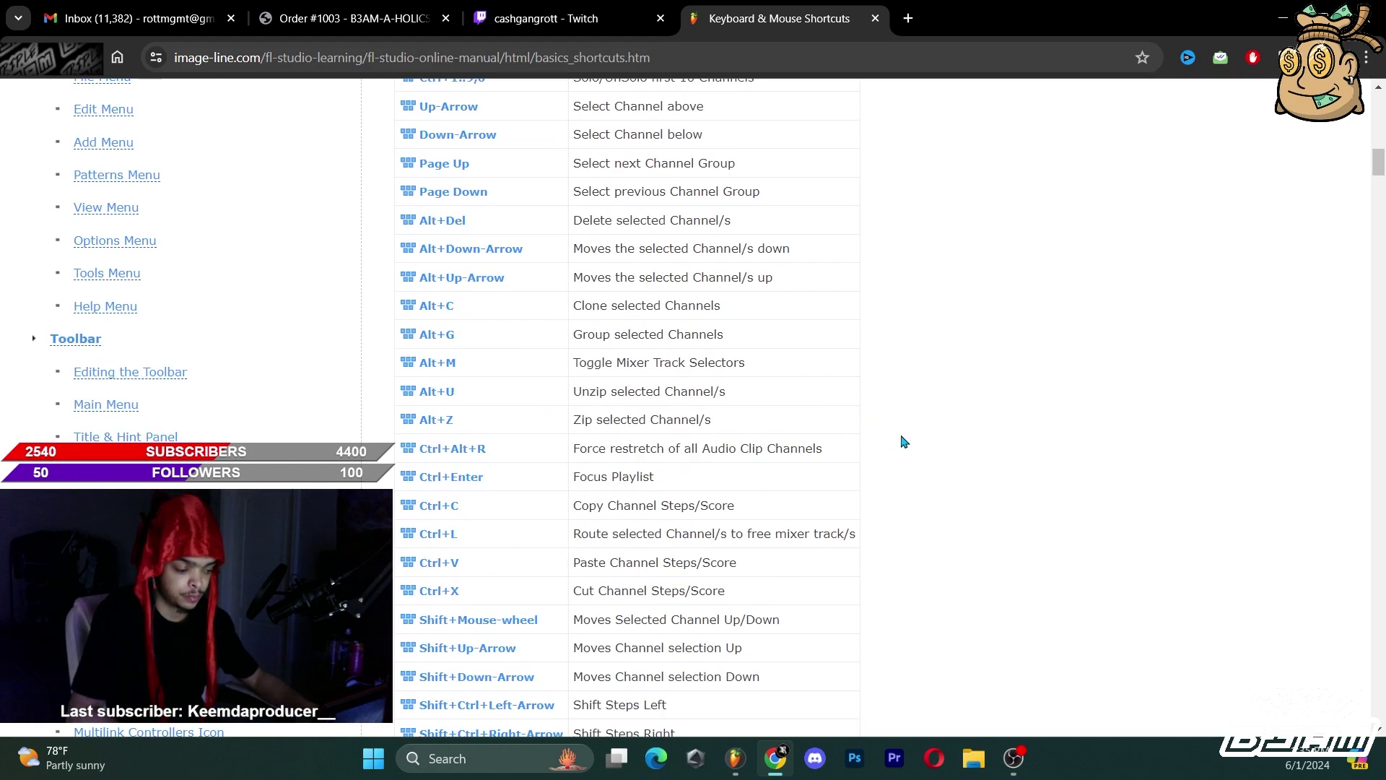
scroll(904, 441, "down", 1)
scroll(906, 441, "up", 1)
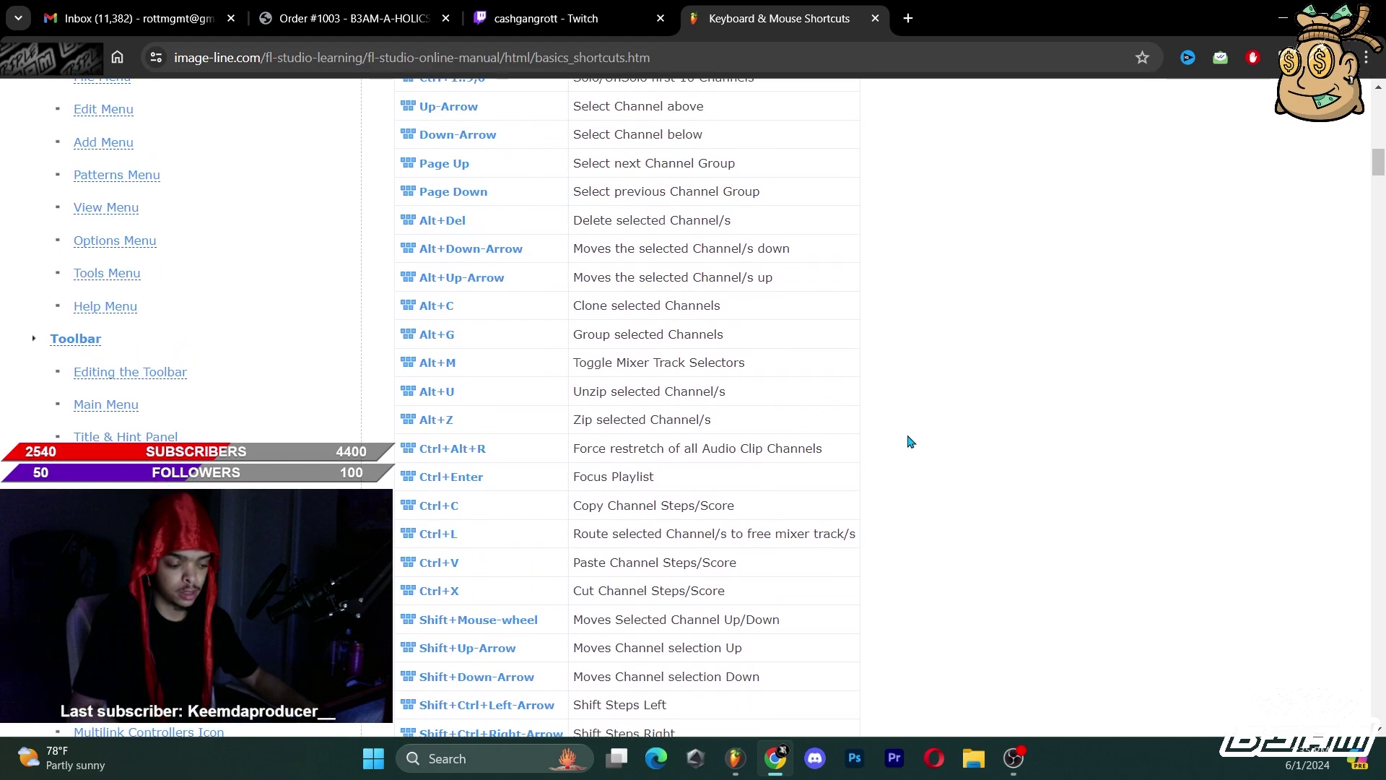
Switch to FL Studio, start a new project, close the playlist and show only the channel rack.
scroll(911, 442, "up", 1)
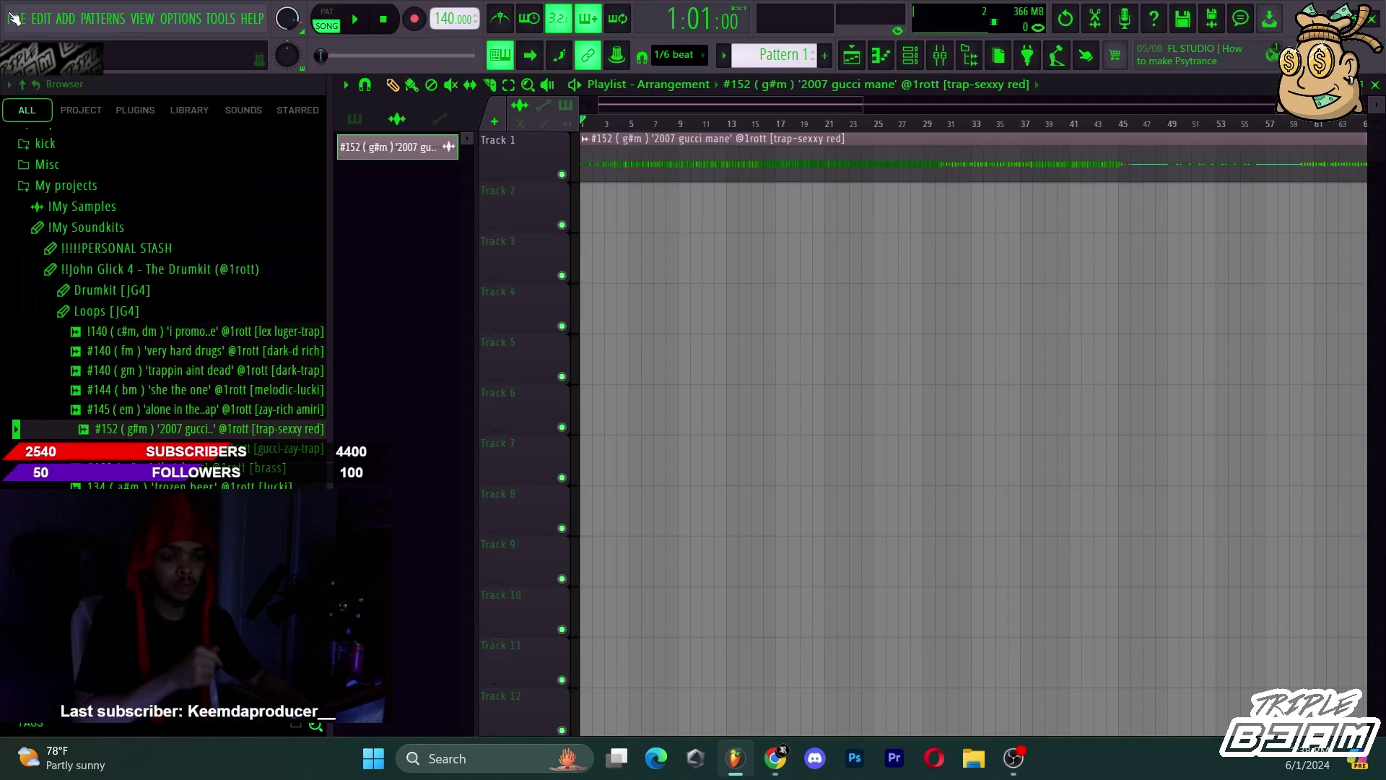
left_click(18, 19)
left_click(23, 44)
left_click(715, 426)
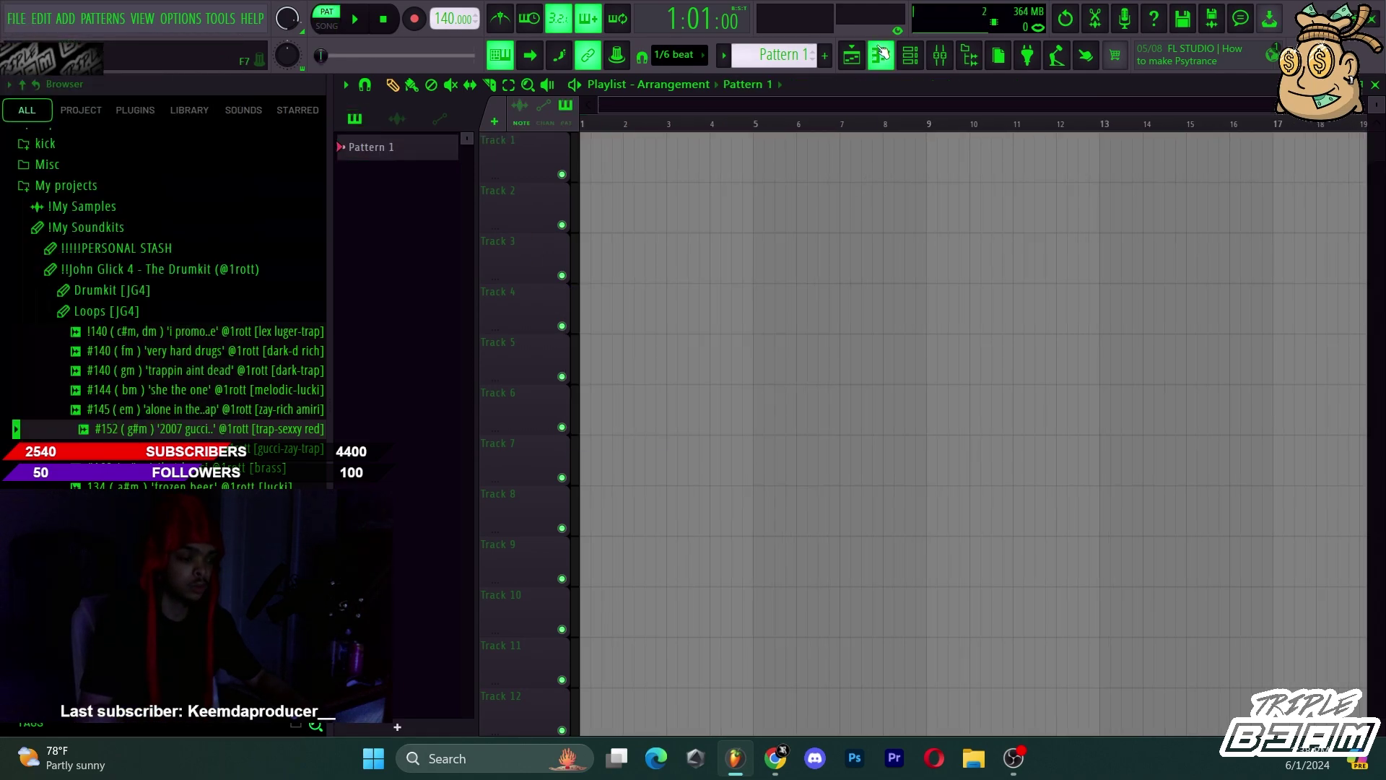
key("Escape")
key("Escape")
left_click(908, 58)
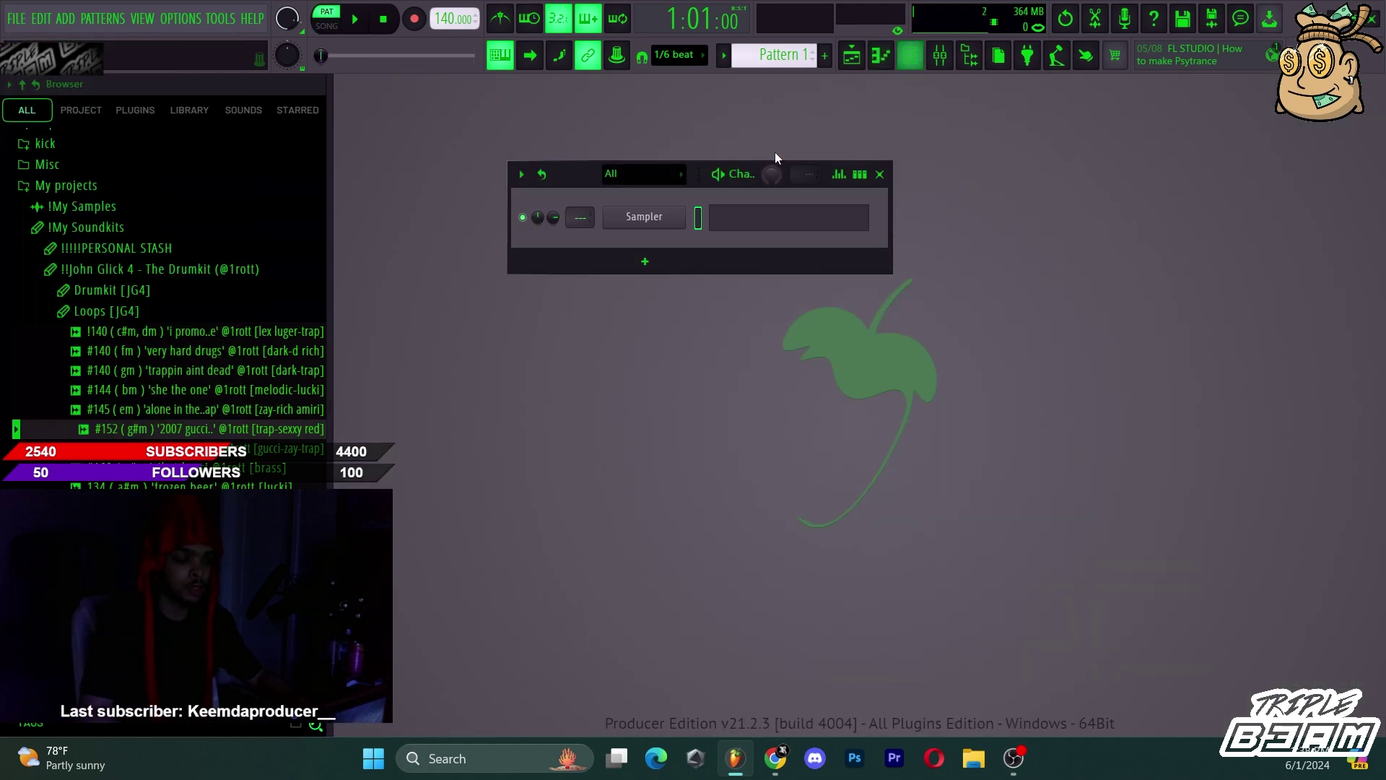
Add the !D. Rich Hihat and Espn Clap samples from the Drumkit folder as channels and close the hihat's settings window.
left_click(115, 310)
left_click(111, 290)
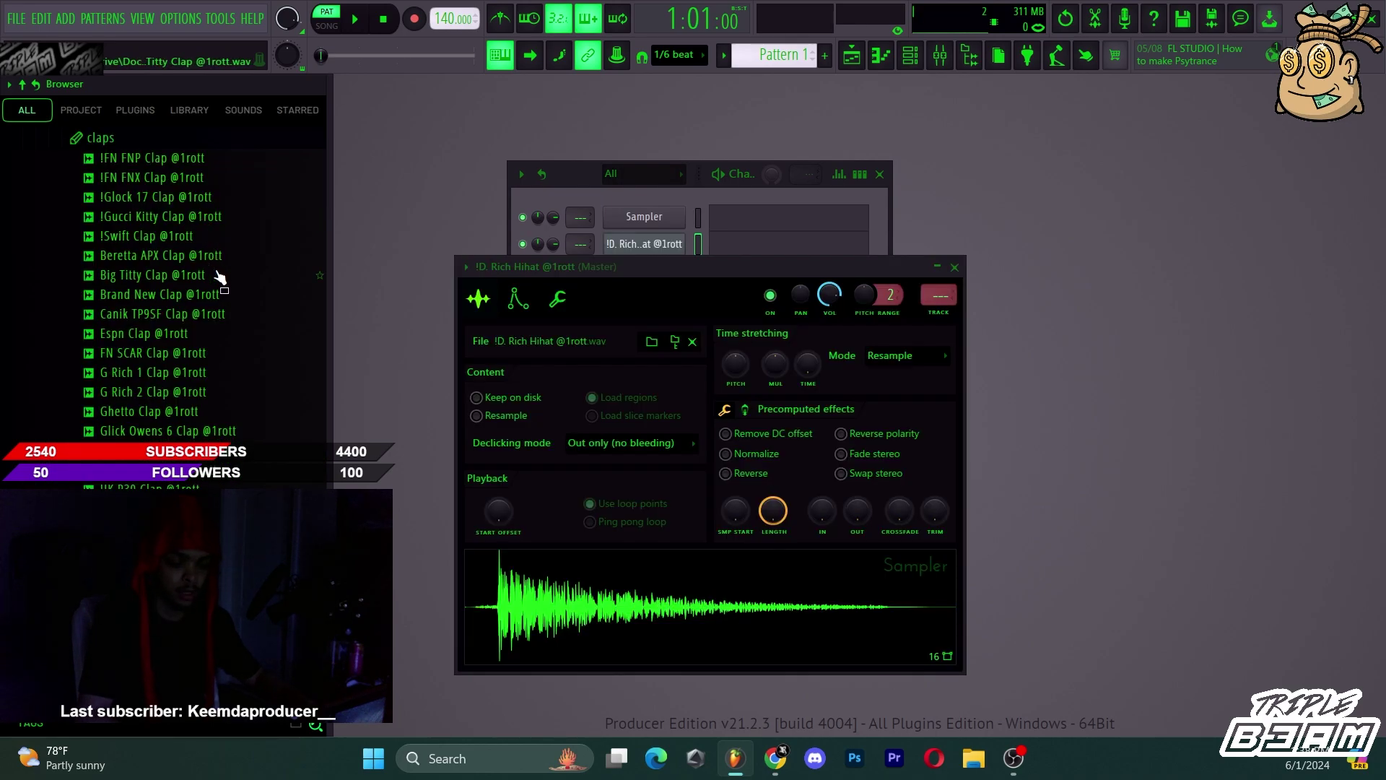
left_click_drag(195, 333, 969, 284)
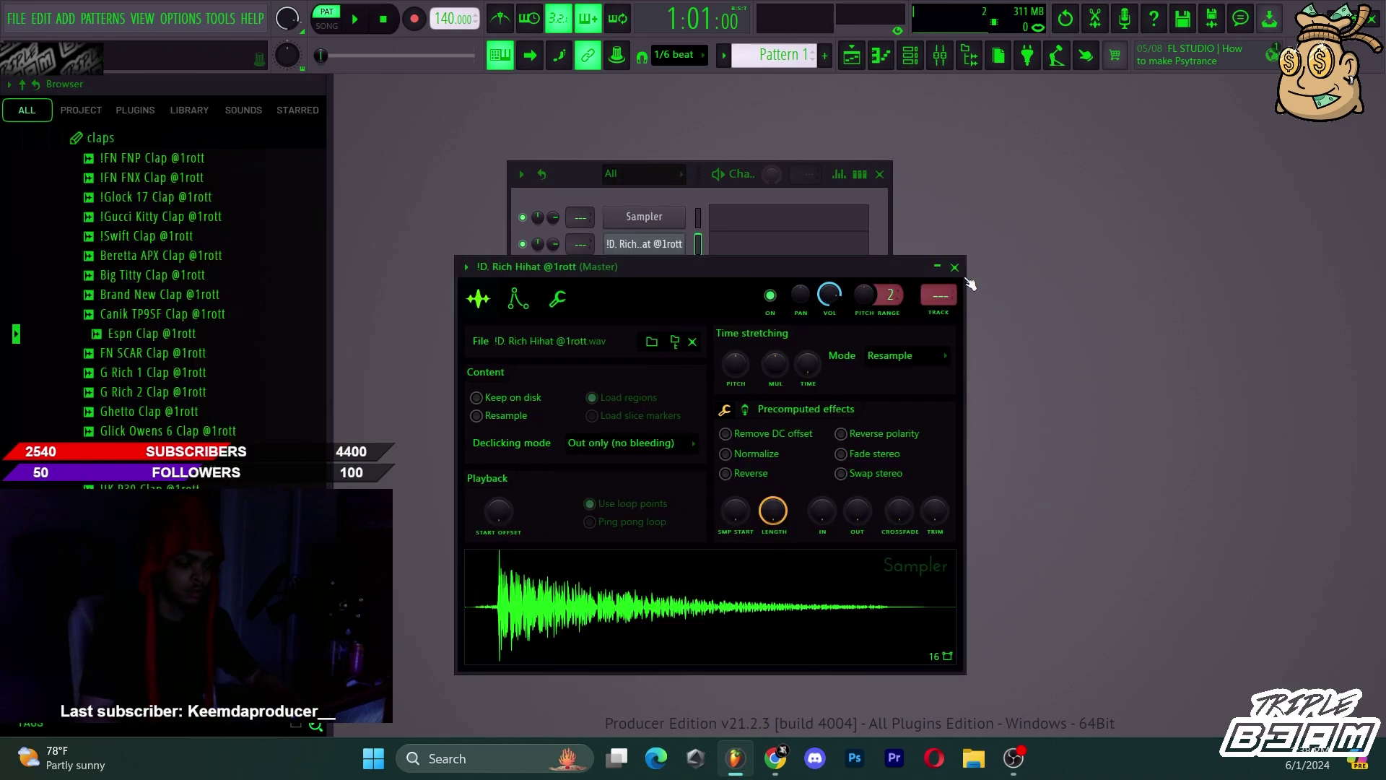
left_click(954, 267)
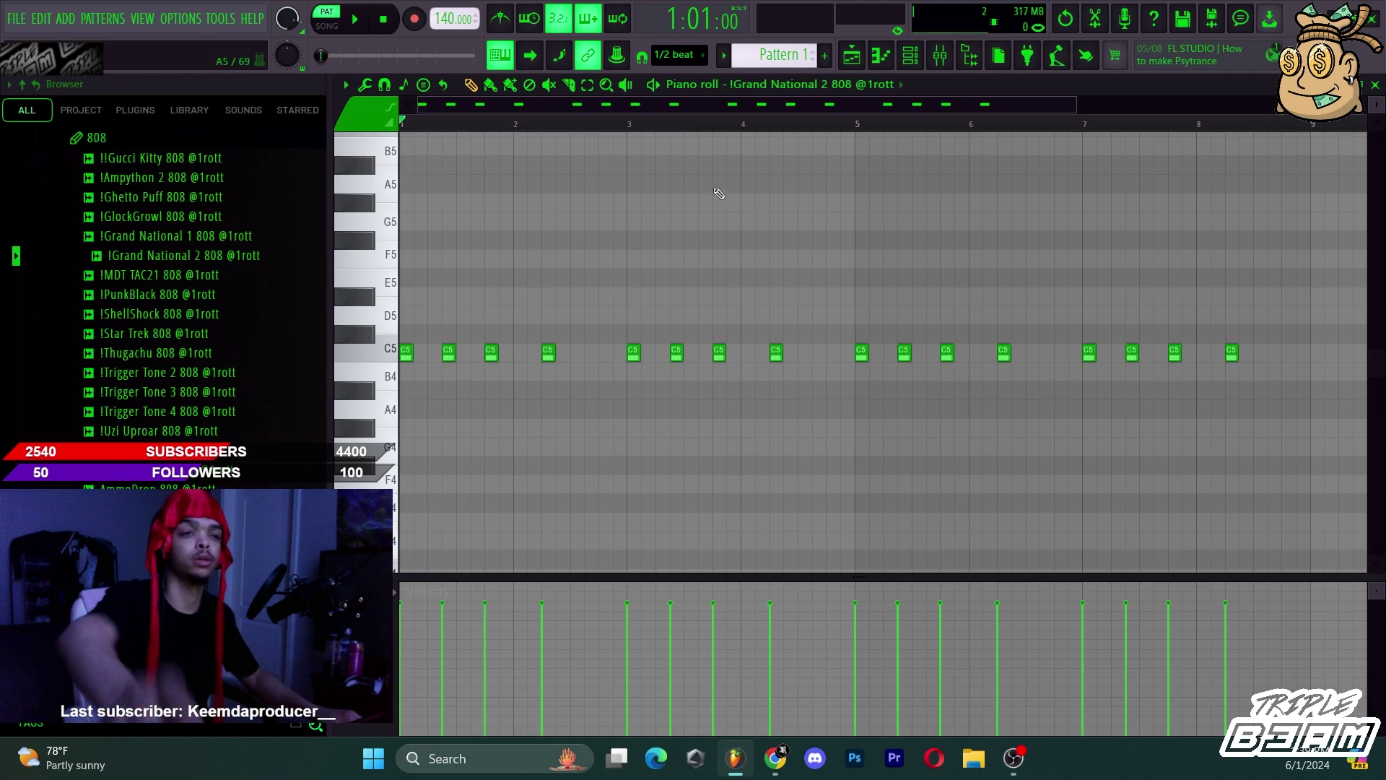
Apply quick legato to the !Grand National 2 808 notes in the piano roll and undo it.
key("ctrl+l")
key("ctrl+z")
key("ctrl+z")
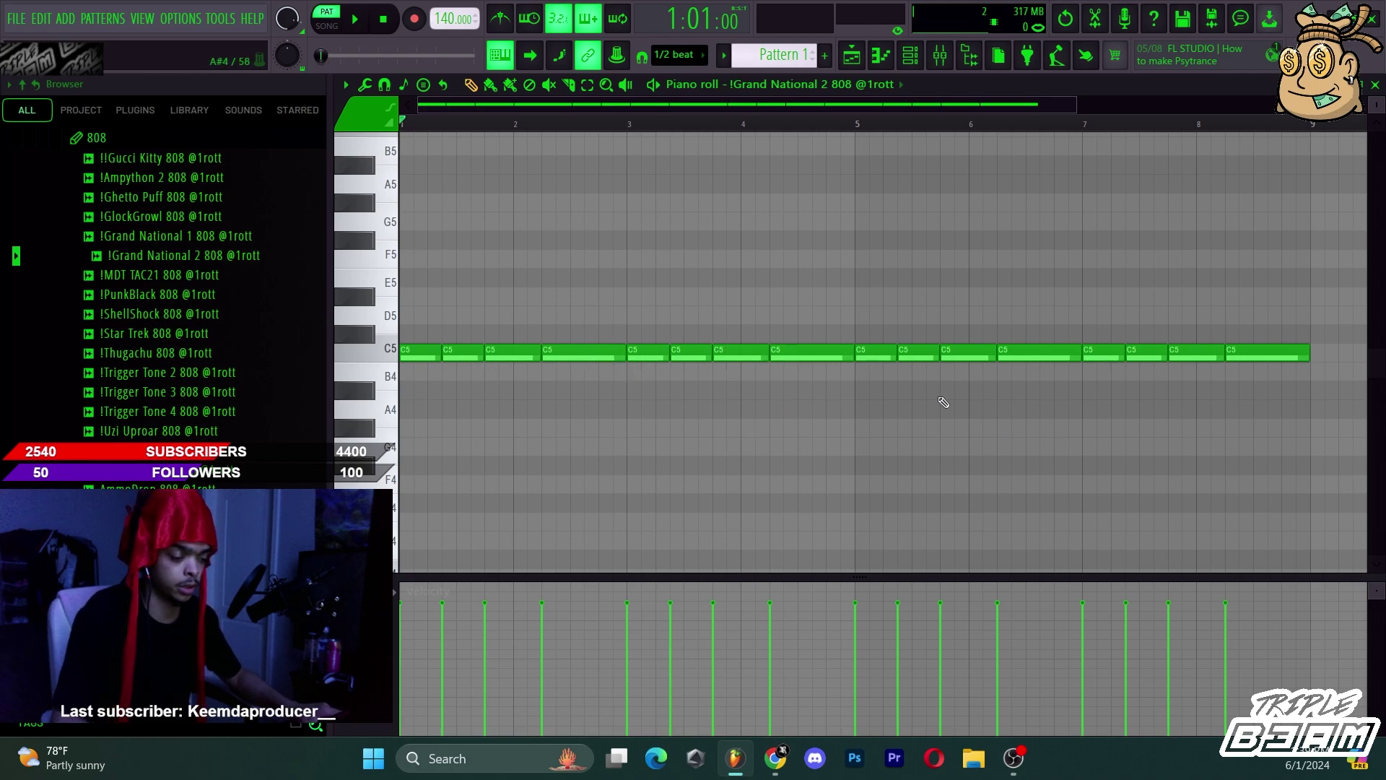
key("ctrl+z")
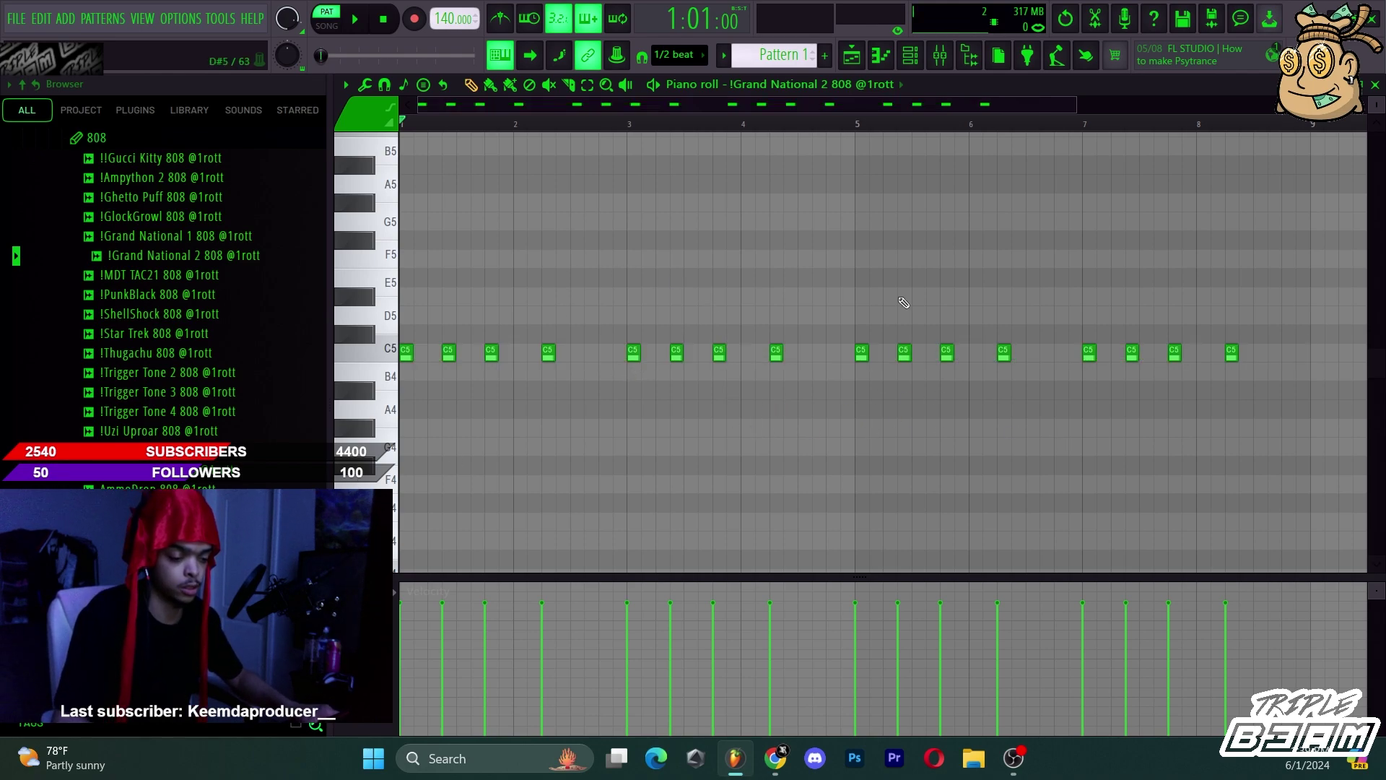
Open the !Grand National 2 808 channel's settings from the channel rack and turn the volume envelope's attack fully down.
left_click(911, 55)
left_click(644, 216)
left_click(641, 243)
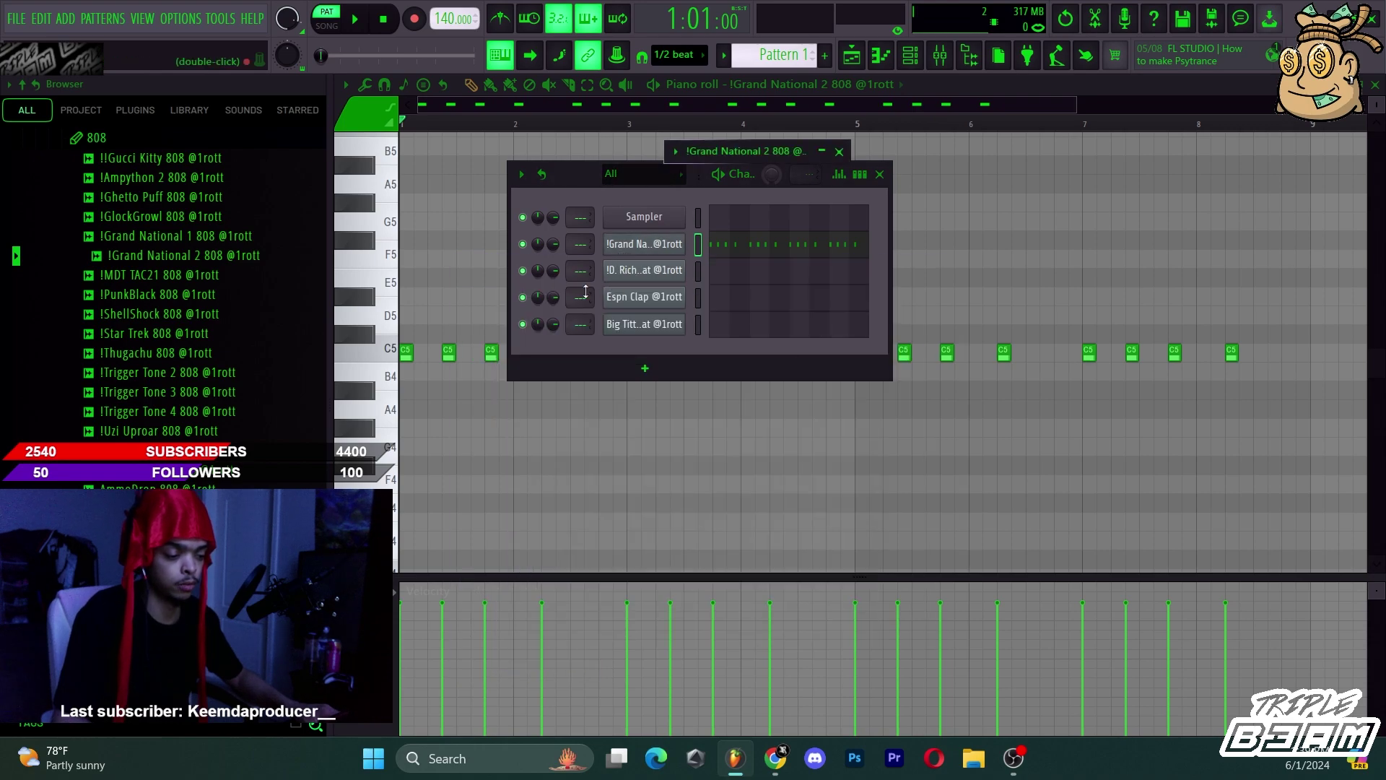
left_click_drag(721, 359, 723, 389)
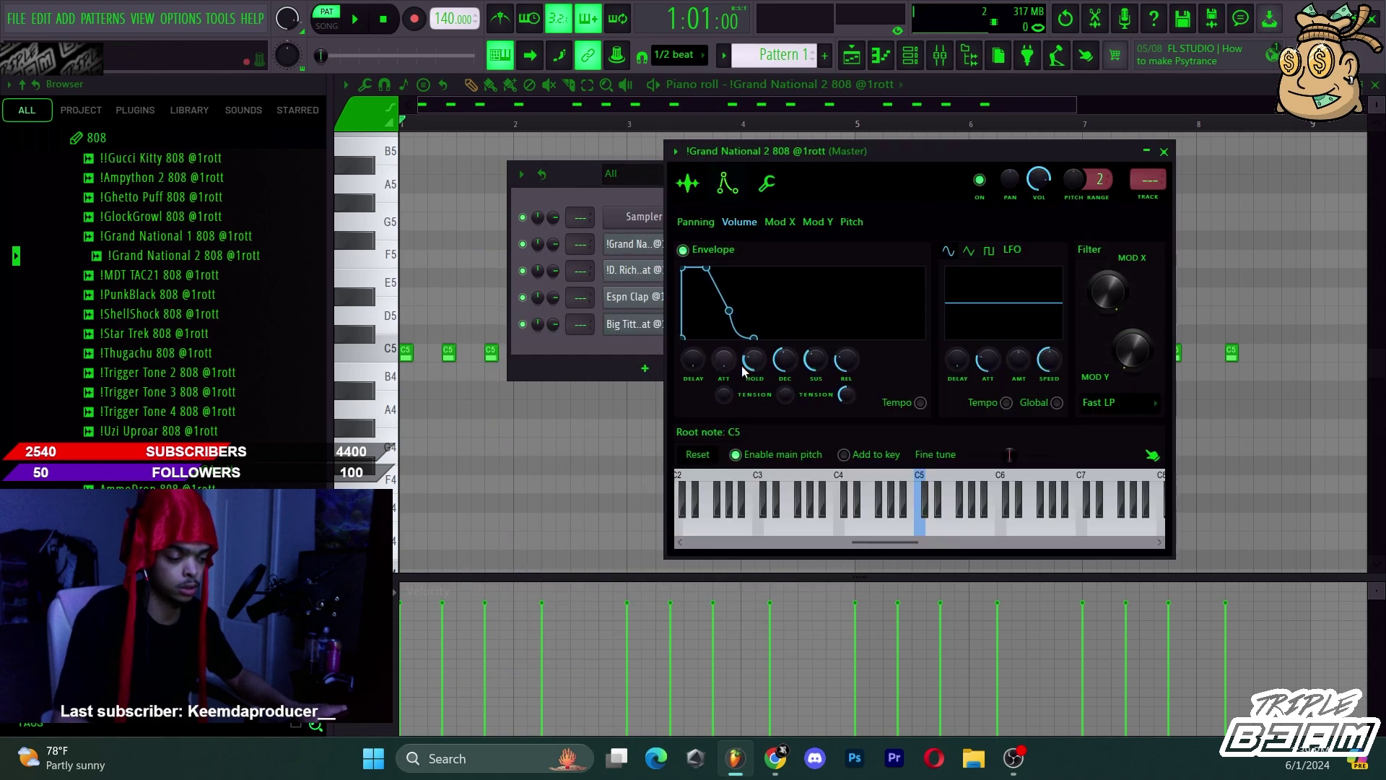
Apply quick legato to the 808 notes in the piano roll, playing the pattern before and after.
key("F7")
key("space")
key("space")
key("ctrl+l")
key("space")
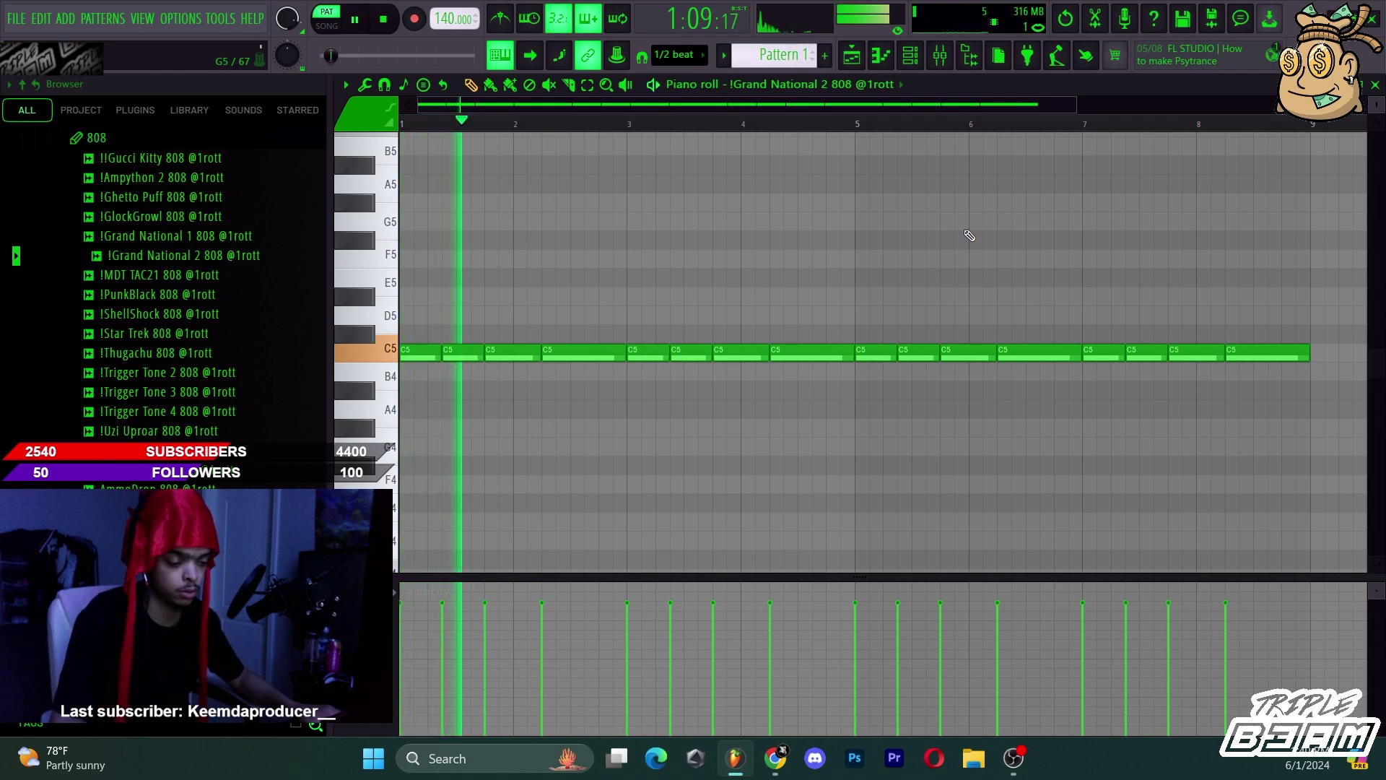
key("space")
Set the 808 channel to cut itself, then inspect its channel settings and close them.
left_click(911, 58)
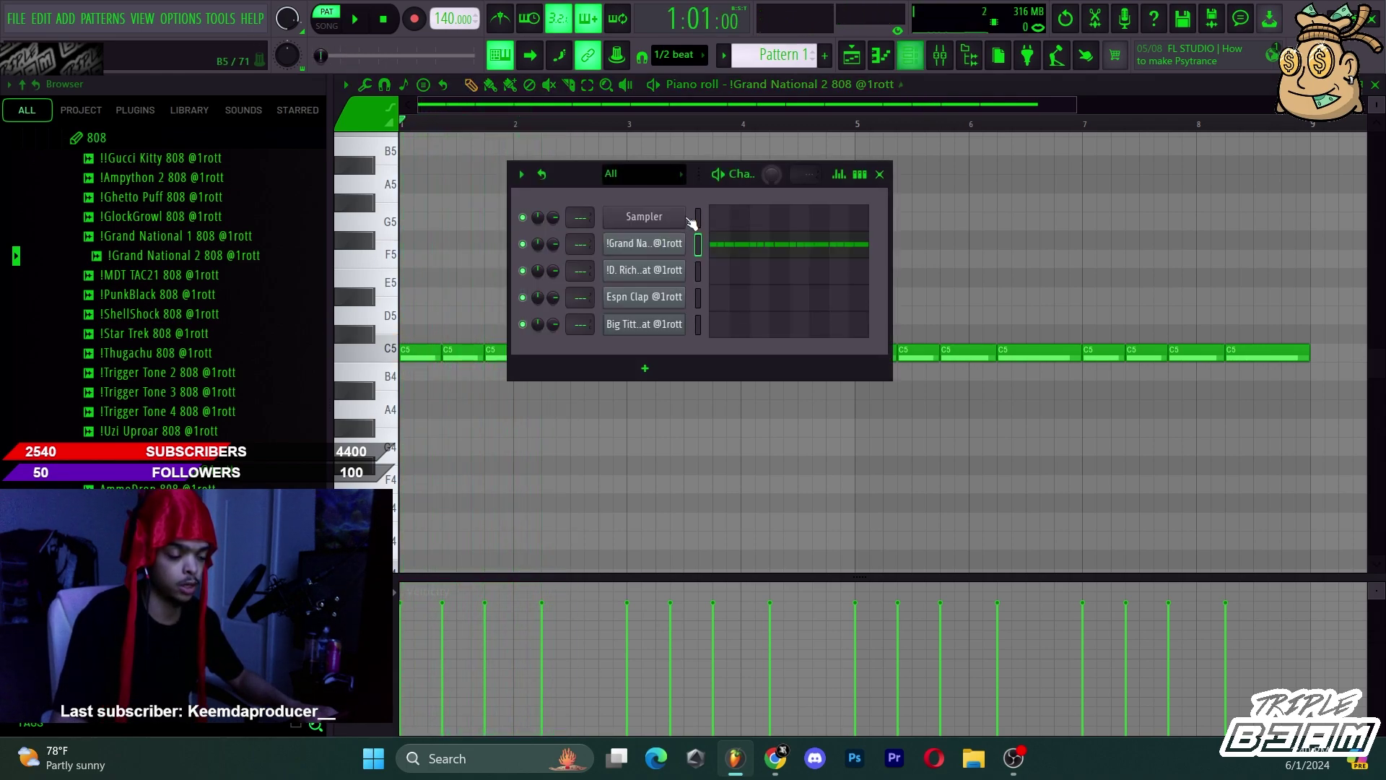
right_click(654, 245)
left_click(729, 352)
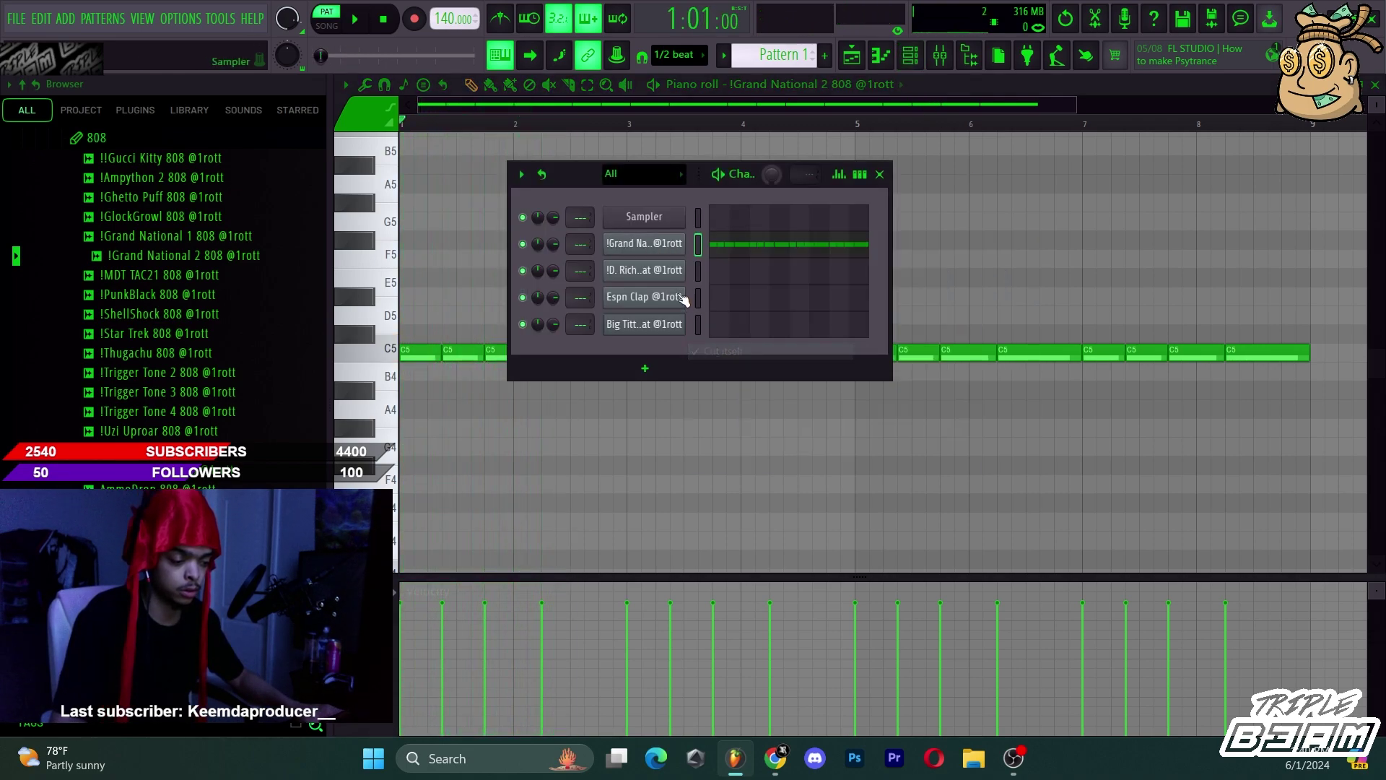
left_click(662, 246)
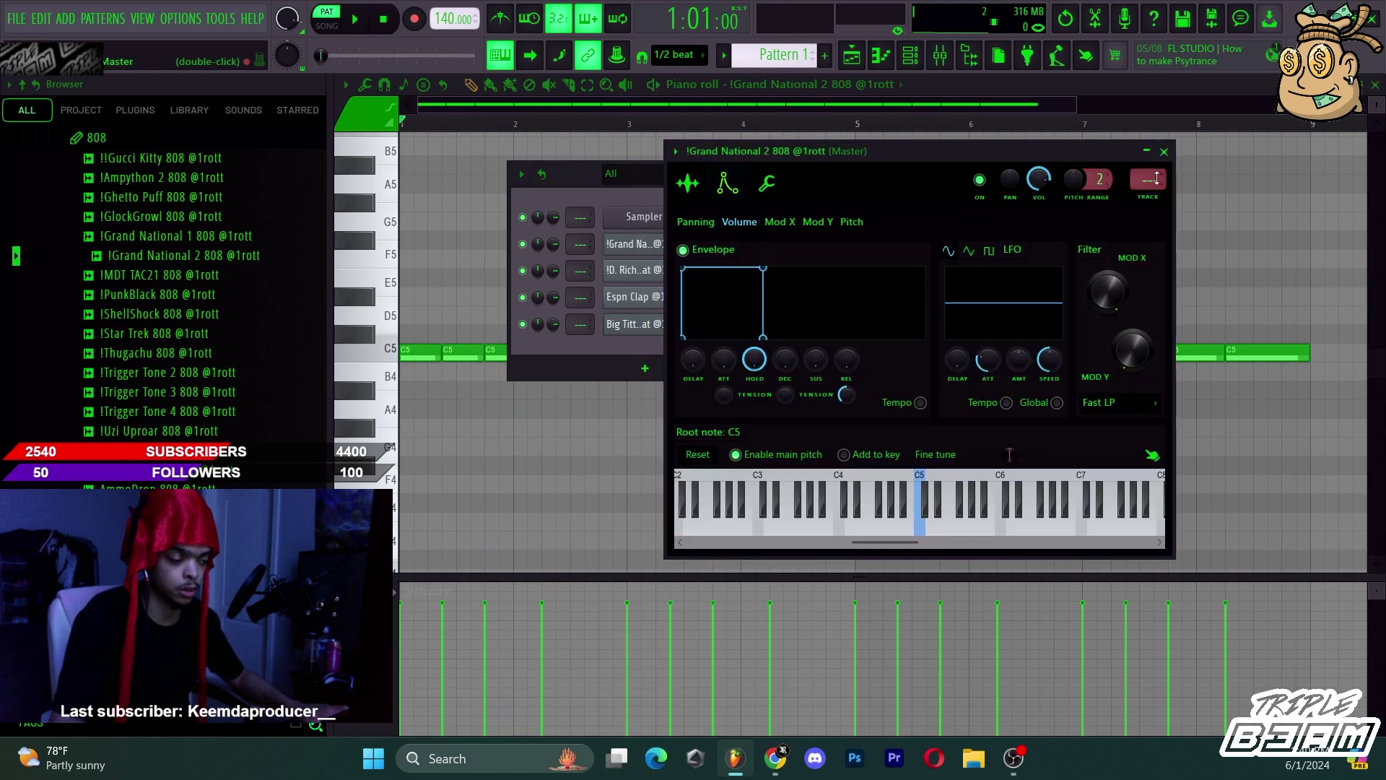
left_click(1163, 152)
Copy the 808 channel's notes and paste them into the !D. Rich Hihat channel.
key("F6")
right_click(653, 243)
left_click(882, 257)
right_click(659, 270)
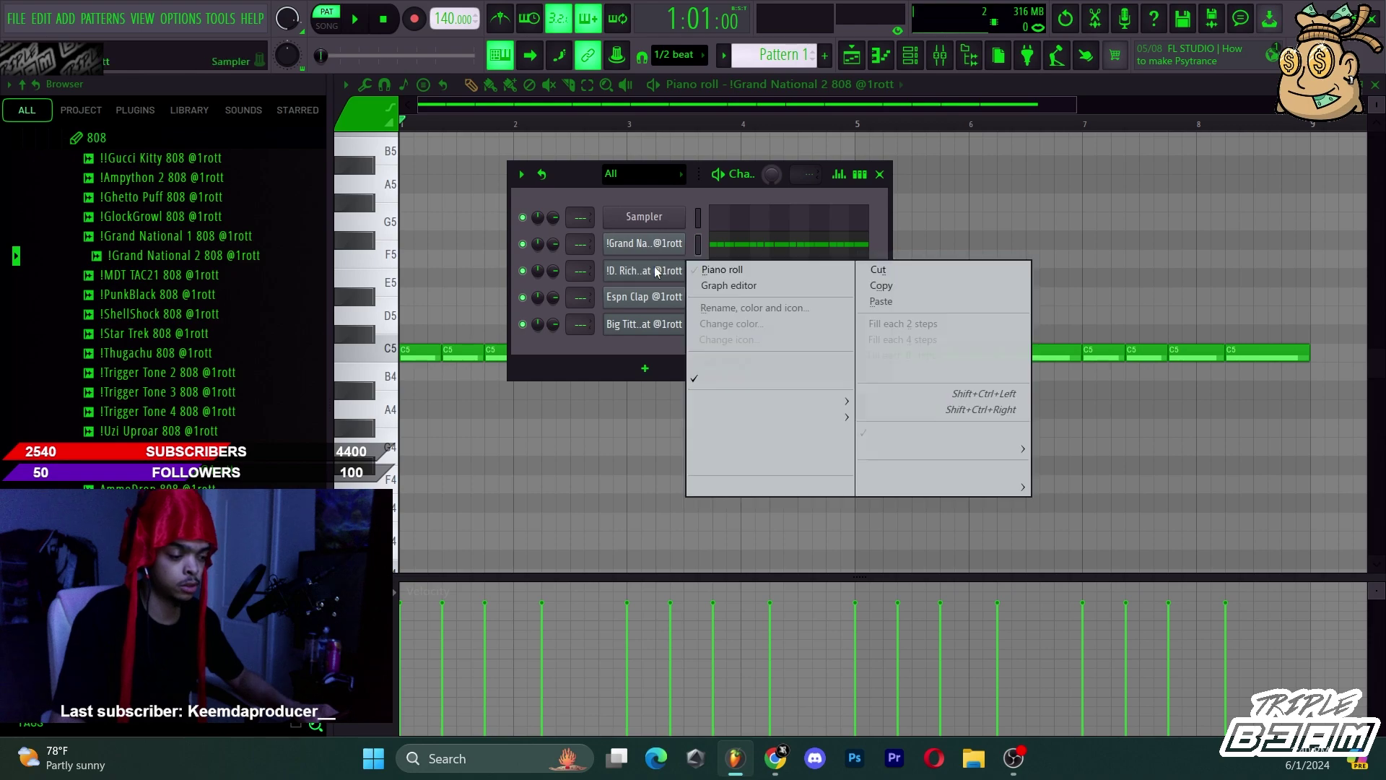
left_click(882, 301)
Chop the hihat notes with the Default chopper pattern in the piano roll and play the pattern.
left_click(781, 272)
key("alt+u")
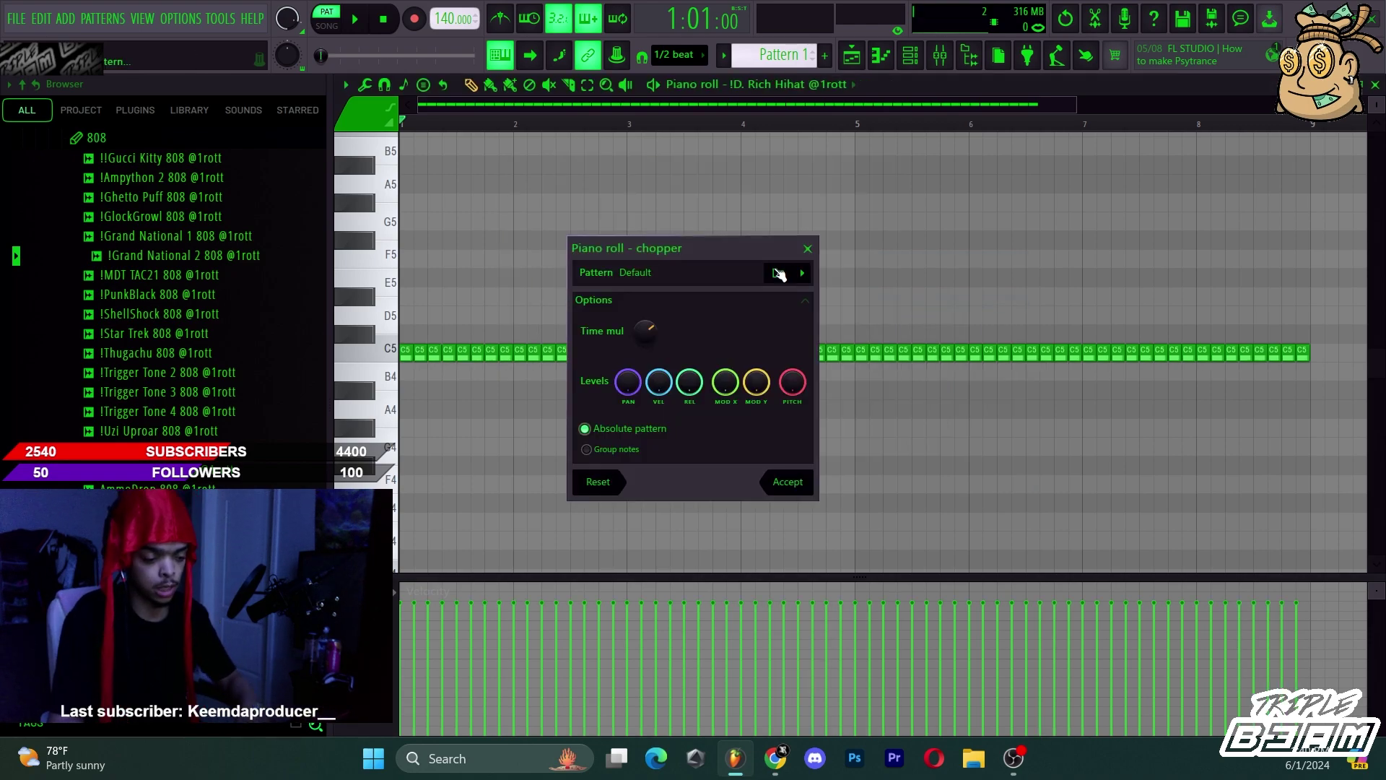
left_click(776, 487)
key("space")
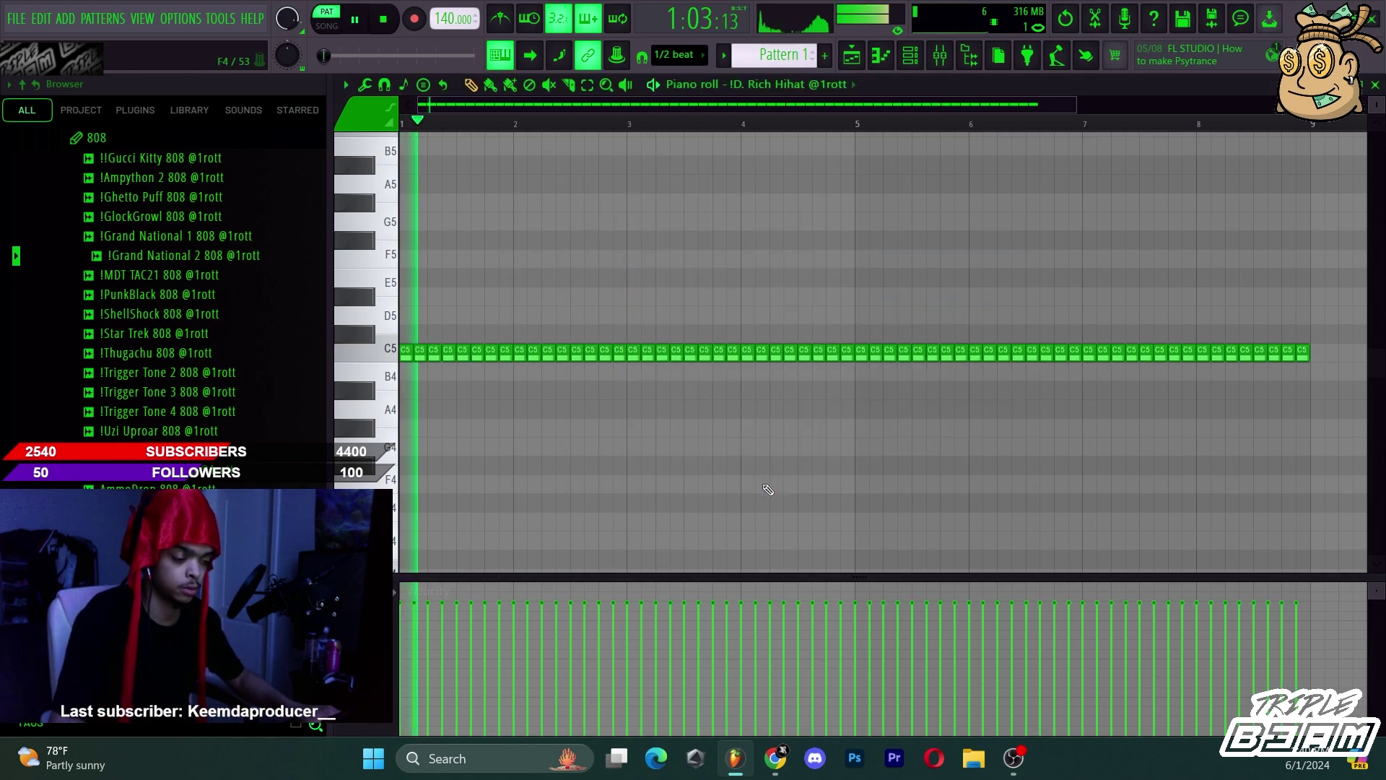
key("F6")
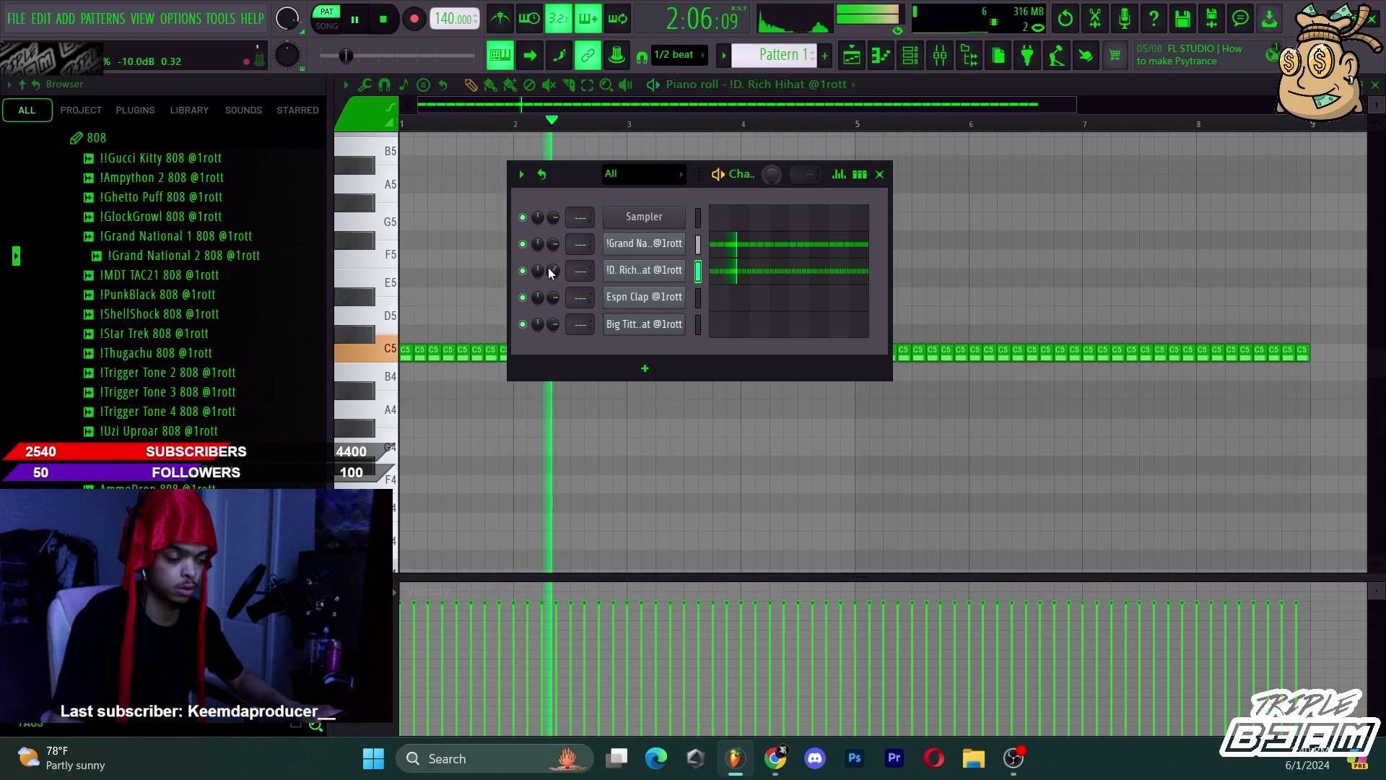
key("space")
Place a short C5 Espn Clap note on beat 3 of bar 1 and duplicate it across eight bars.
left_click(725, 297)
left_click(468, 350)
key("ctrl+b")
key("ctrl+b")
key("ctrl+b")
key("ctrl+b")
key("ctrl+b")
key("ctrl+b")
key("ctrl+b")
key("shift+d")
Select all the Espn Clap notes in the piano roll and delete them.
left_click_drag(1028, 108, 653, 109)
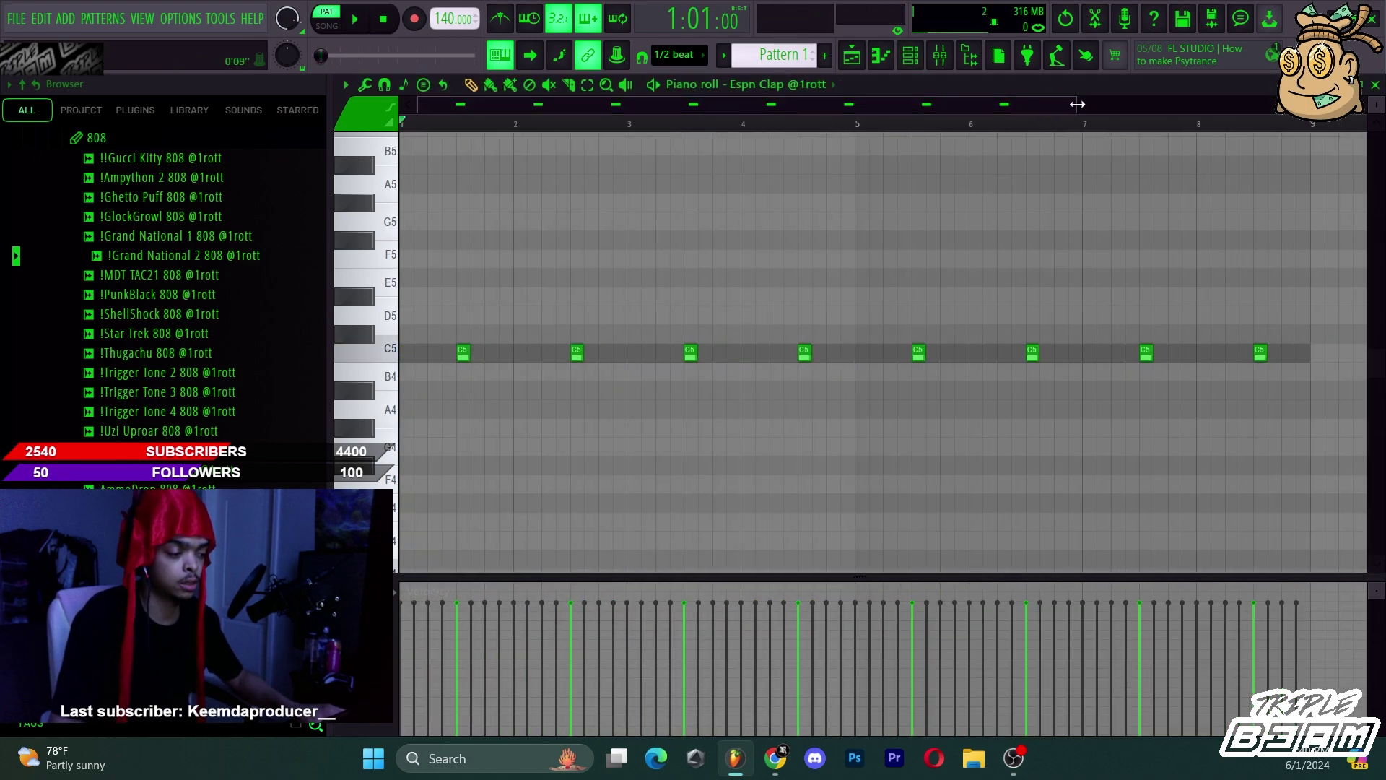
left_click_drag(1066, 106, 1108, 214)
left_click(587, 84)
left_click_drag(1093, 472, 426, 249)
key("Delete")
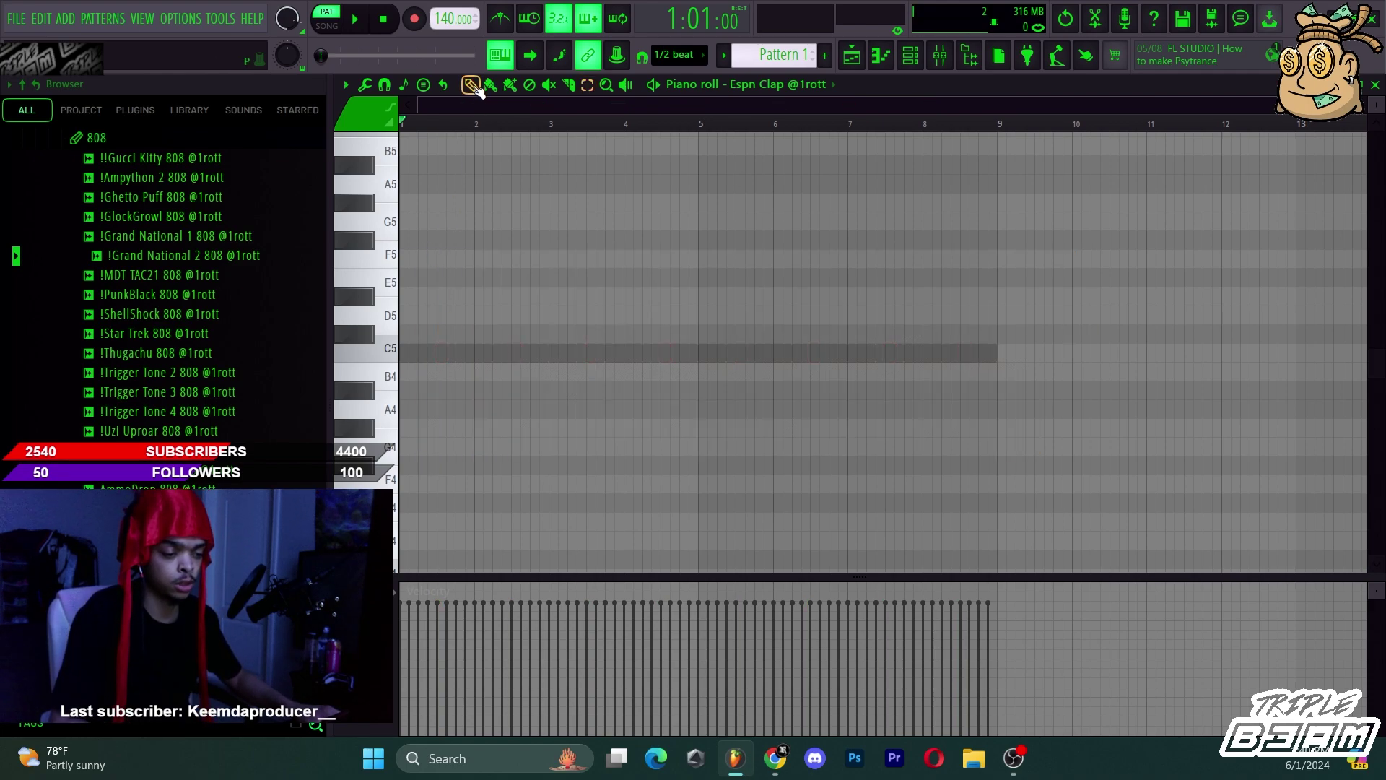
Draw a one-bar C5 clap note from beat 3 of bar 1, duplicate it, and delete all the clap notes.
left_click(451, 351)
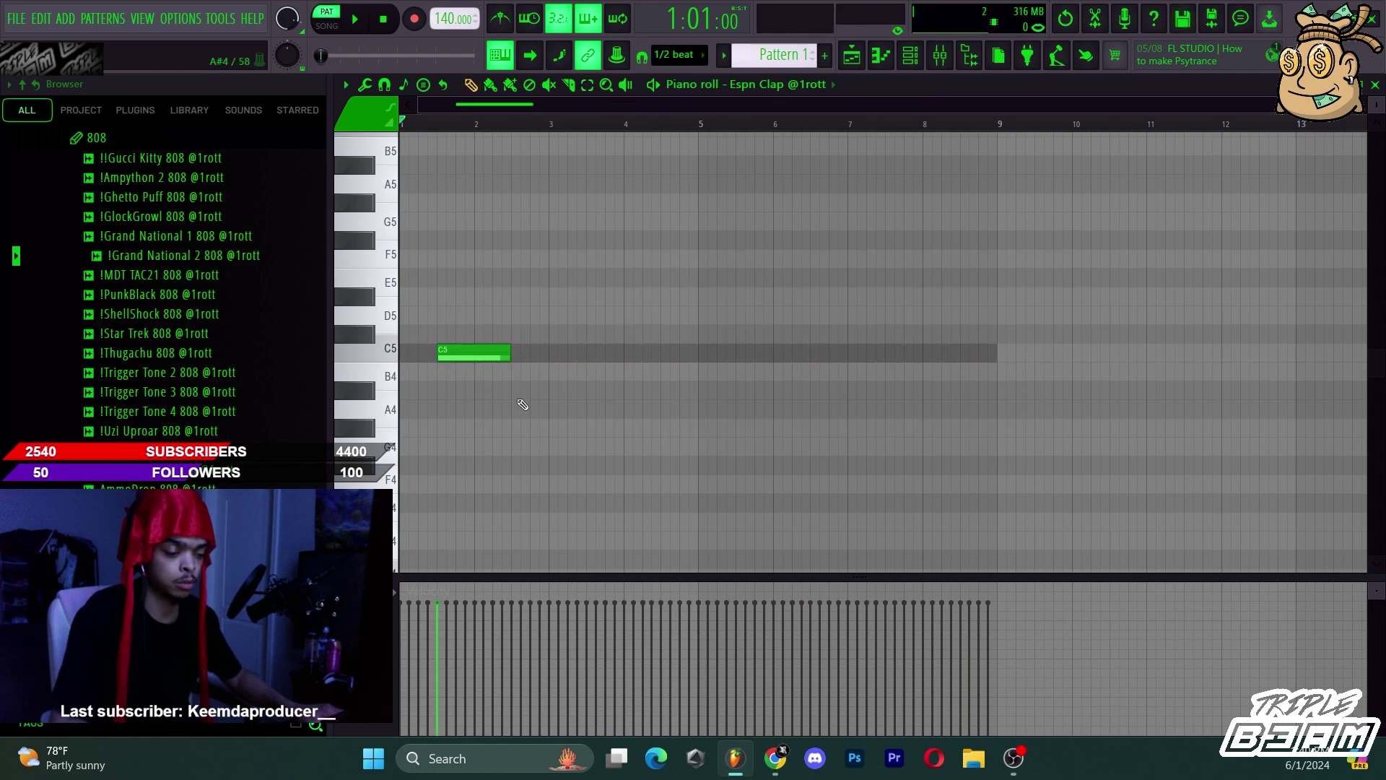
key("ctrl+b")
key("ctrl+d")
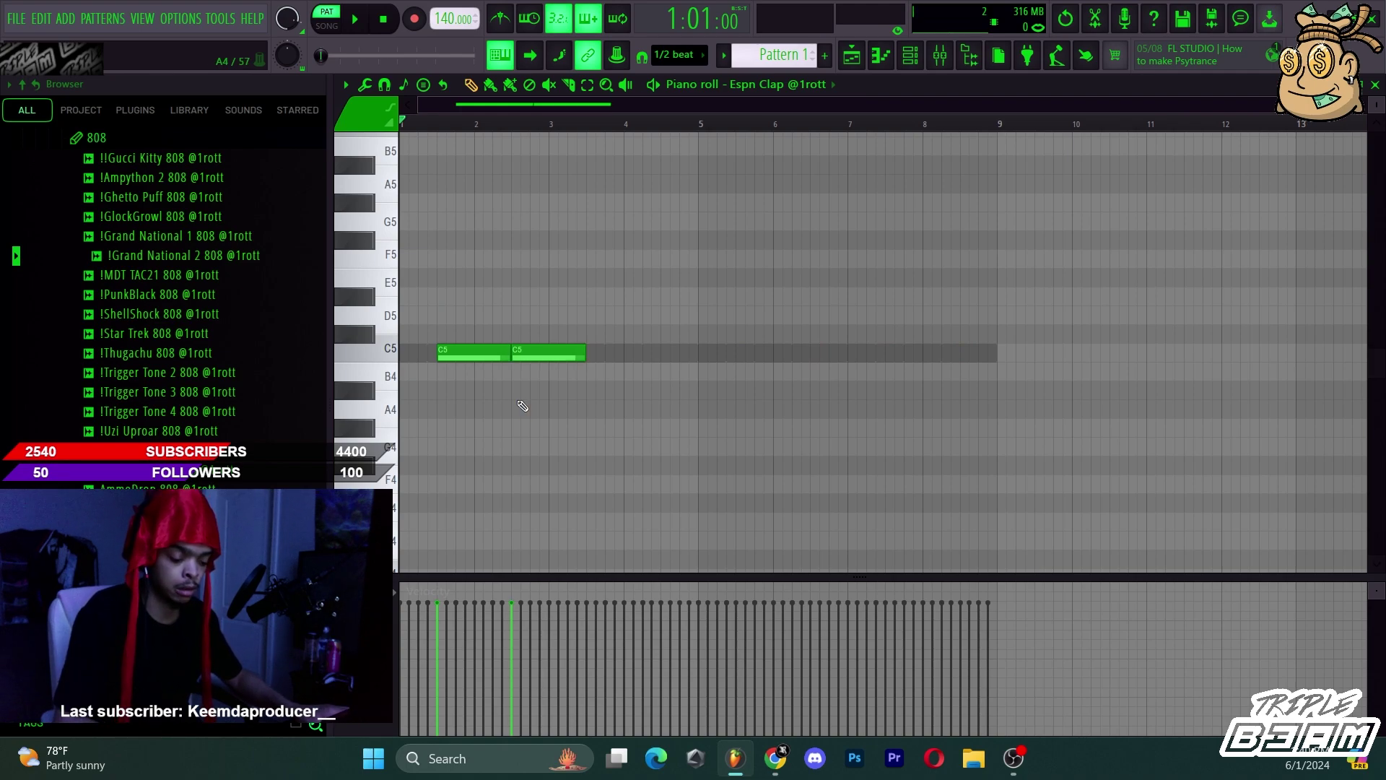
key("ctrl+b")
key("Delete")
key("ctrl+a")
key("Delete")
Draw a short C5 clap note on beat 3 of bar 1, quantize it and duplicate it through bar 8.
left_click(455, 353)
key("ctrl+q")
key("ctrl+b")
key("ctrl+b")
key("ctrl+b")
key("shift+d")
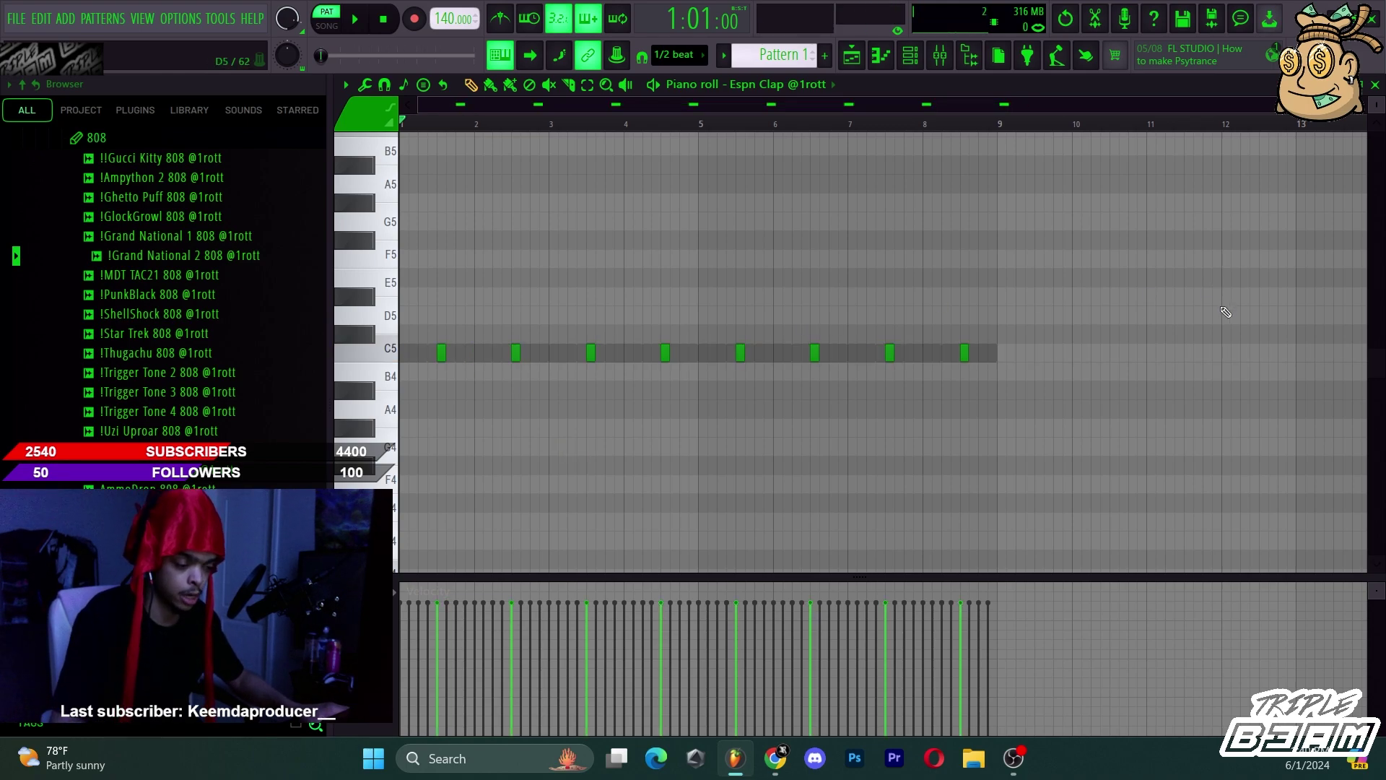
Play the drum pattern with the channel rack shown, then select the 808 channel and open its piano roll.
left_click(907, 65)
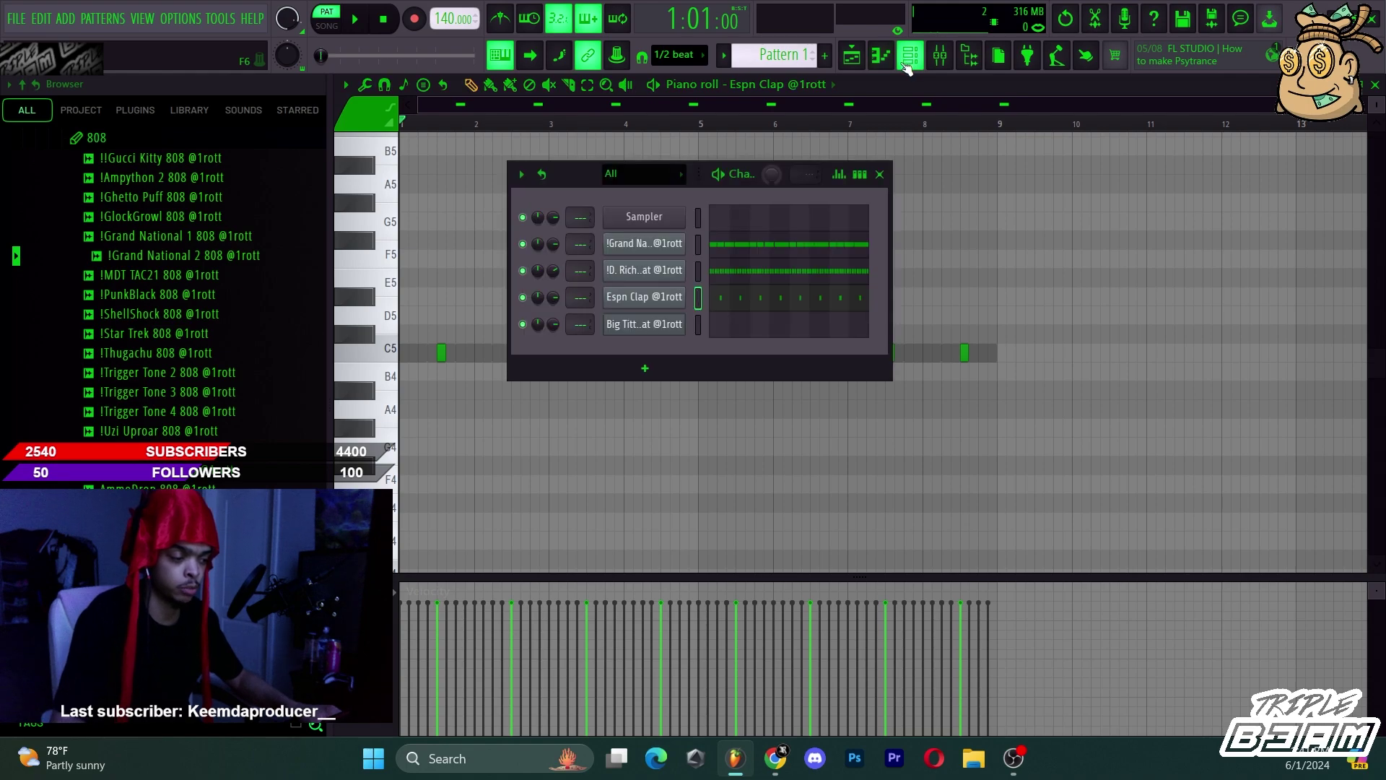
key("space")
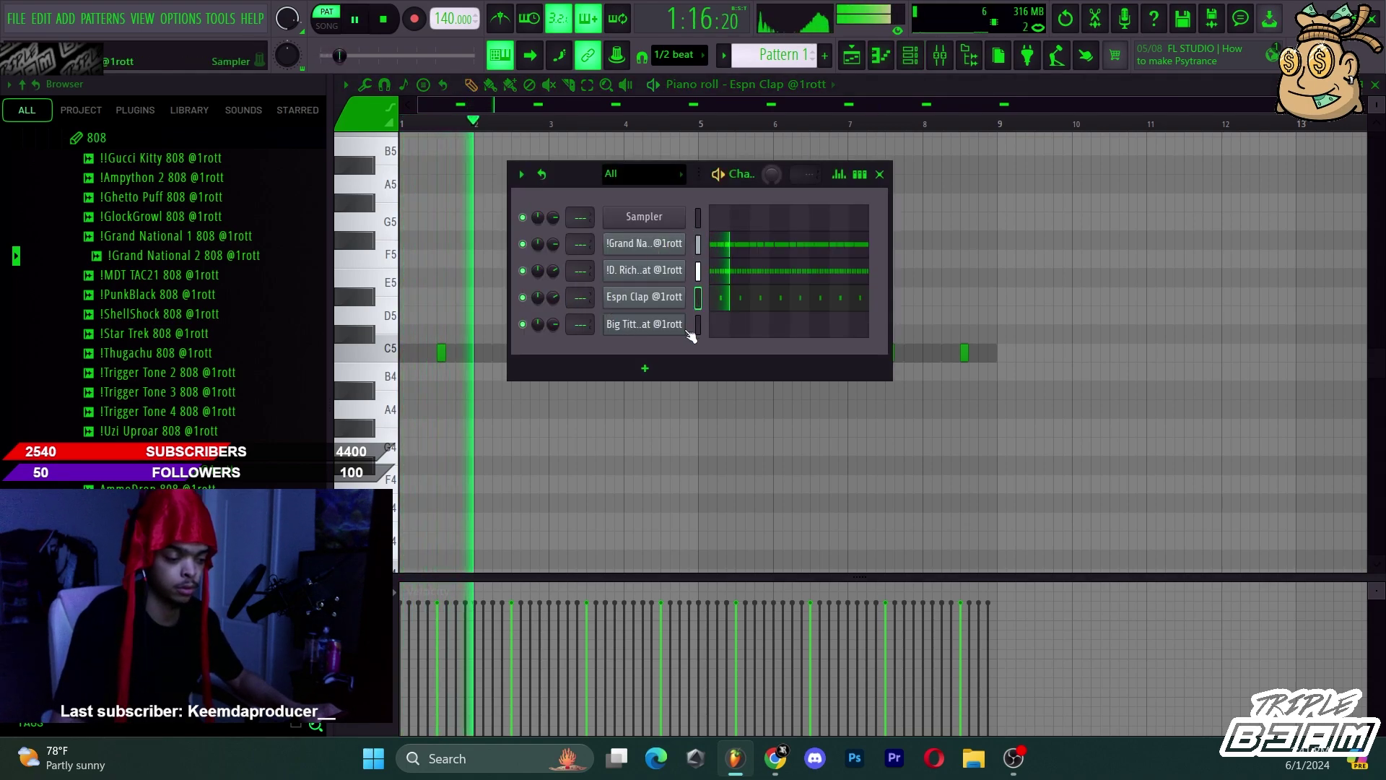
left_click(695, 243)
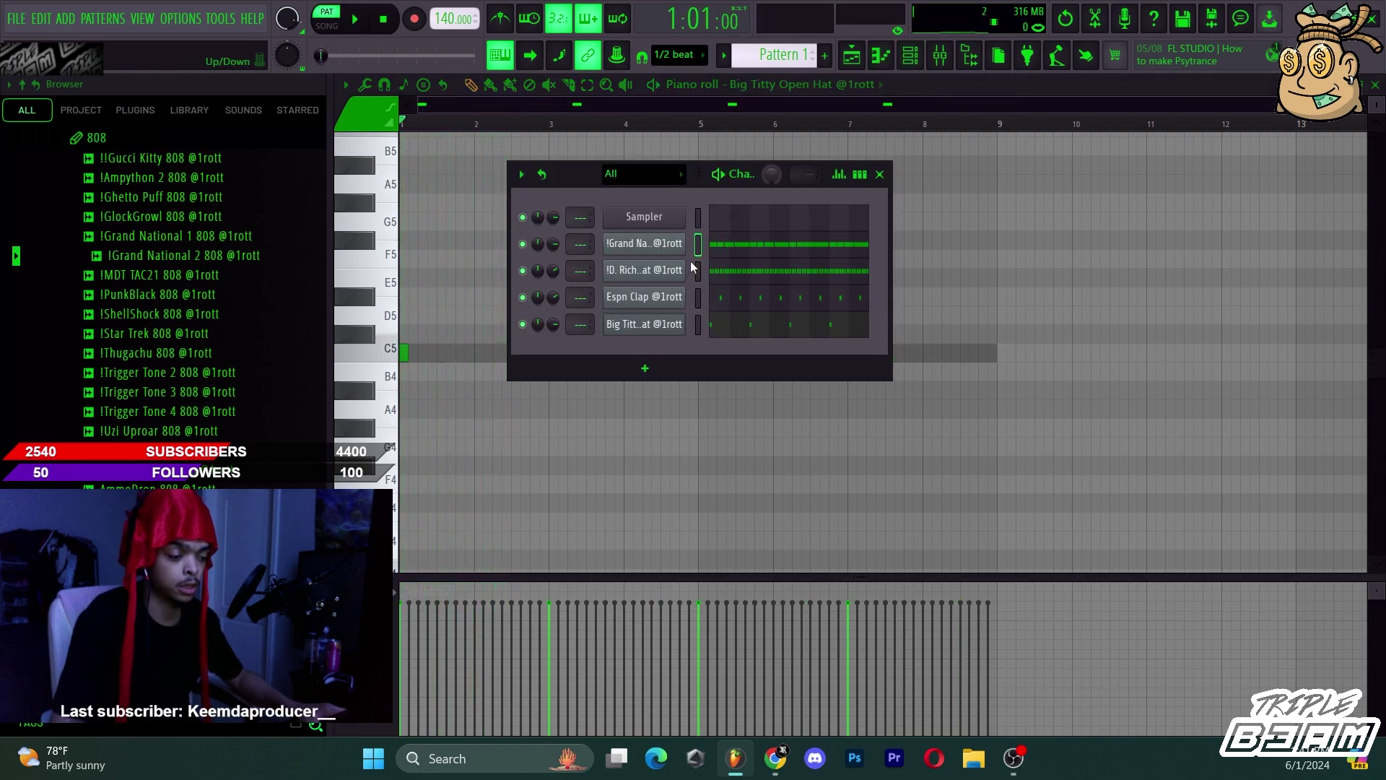
left_click(710, 252)
left_click(910, 55)
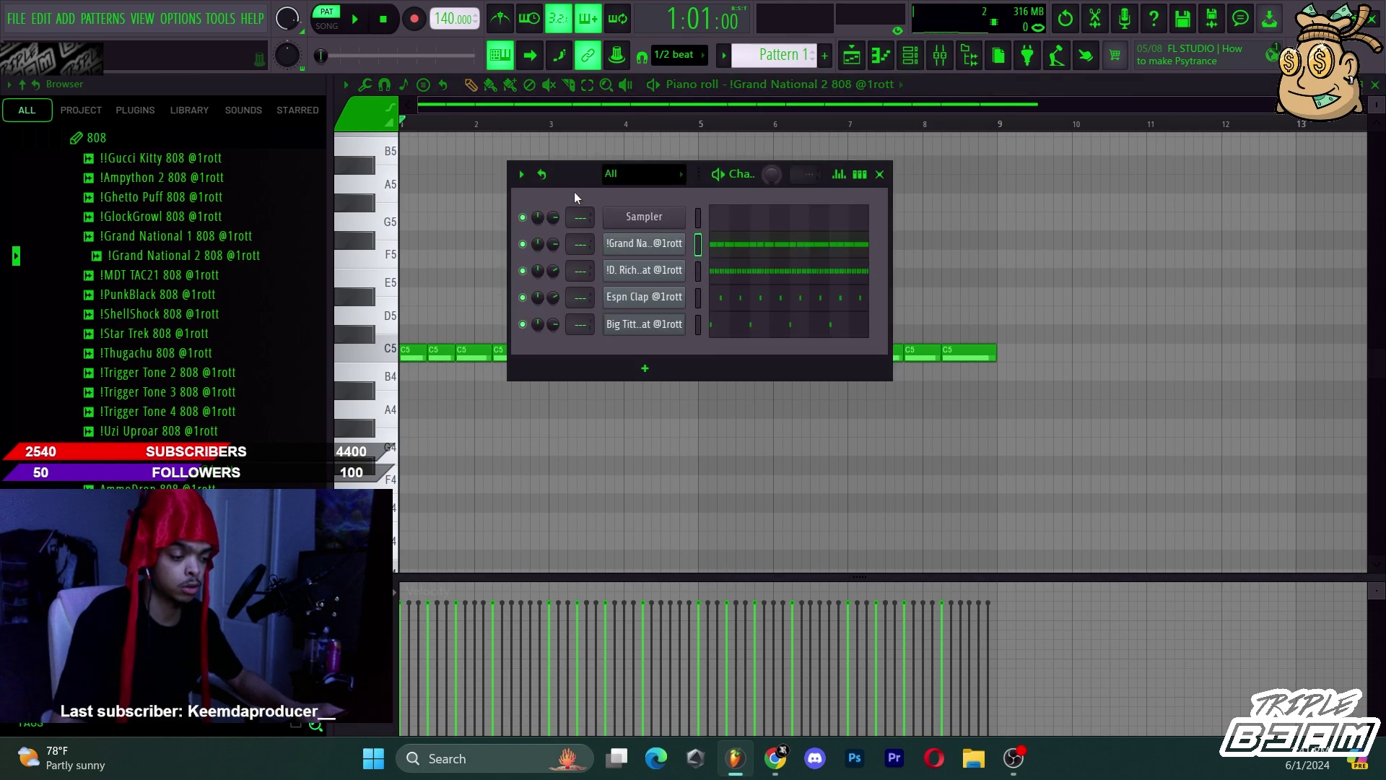
Close all windows, reopen the channel rack and route the four selected sample channels to free mixer tracks 1 to 4.
key("F12")
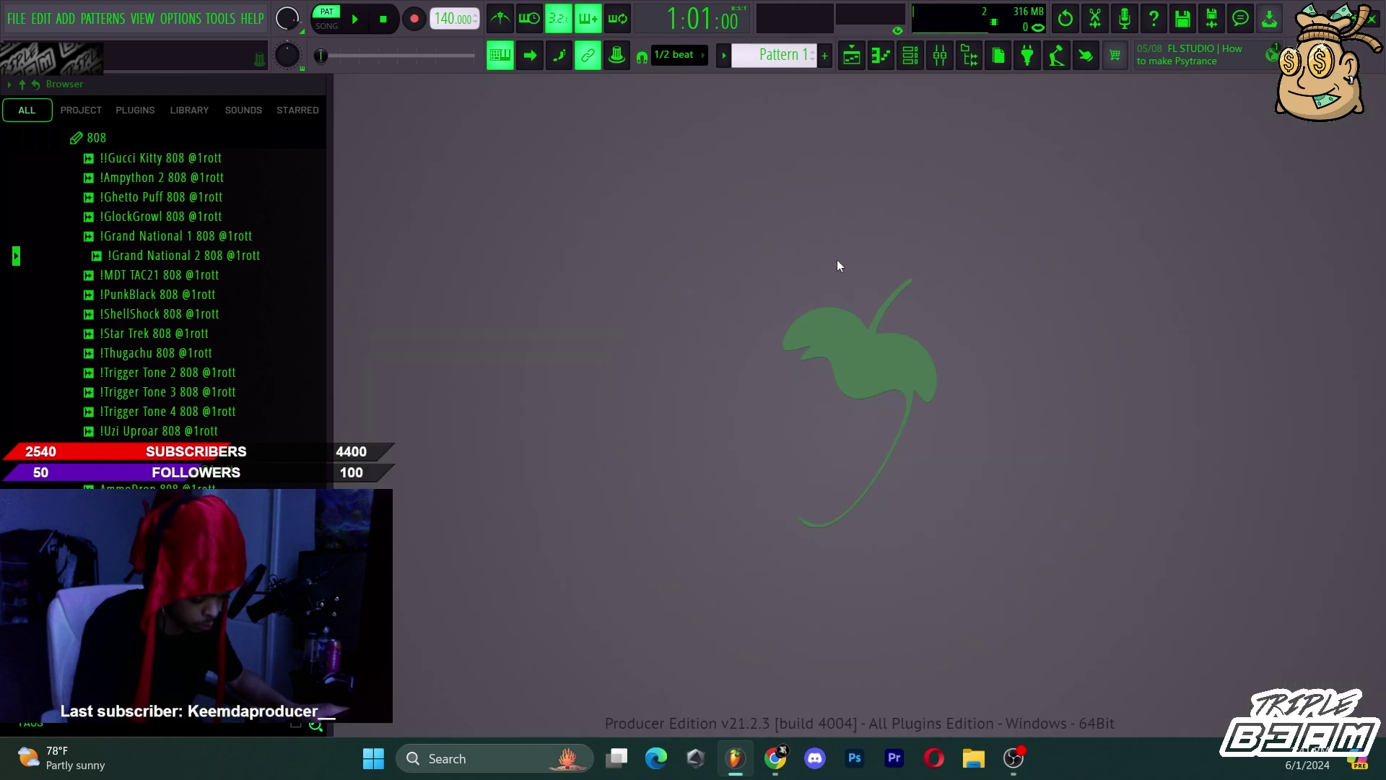
left_click(910, 56)
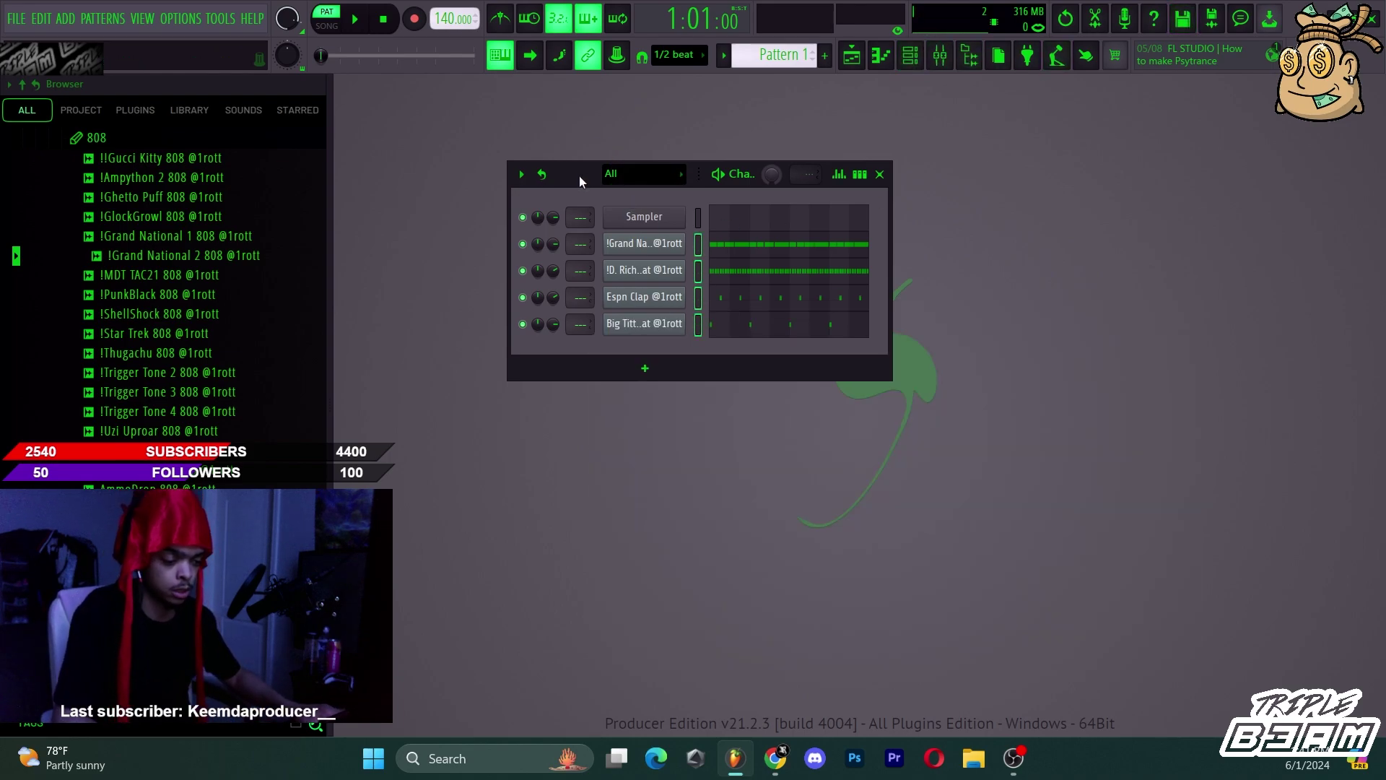
key("ctrl+l")
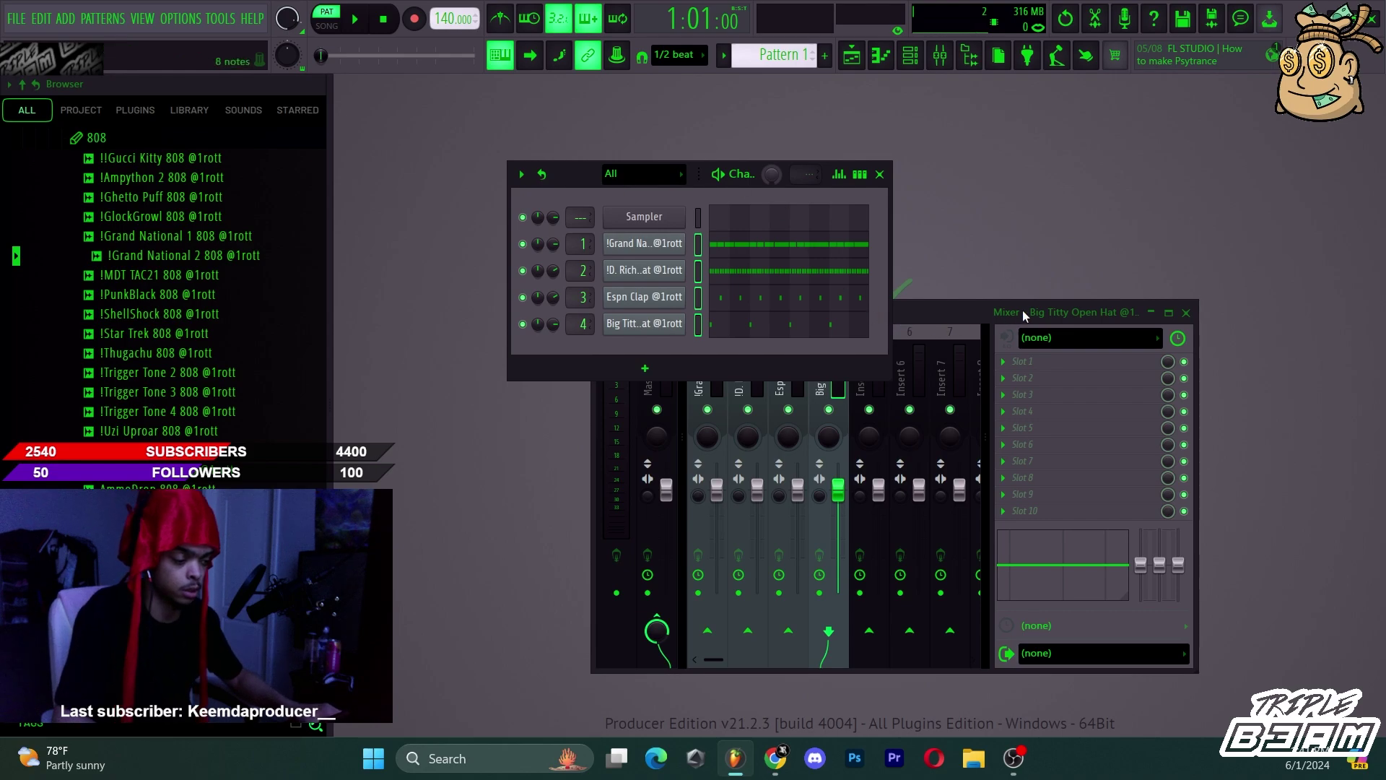
left_click(1022, 311)
left_click(580, 184)
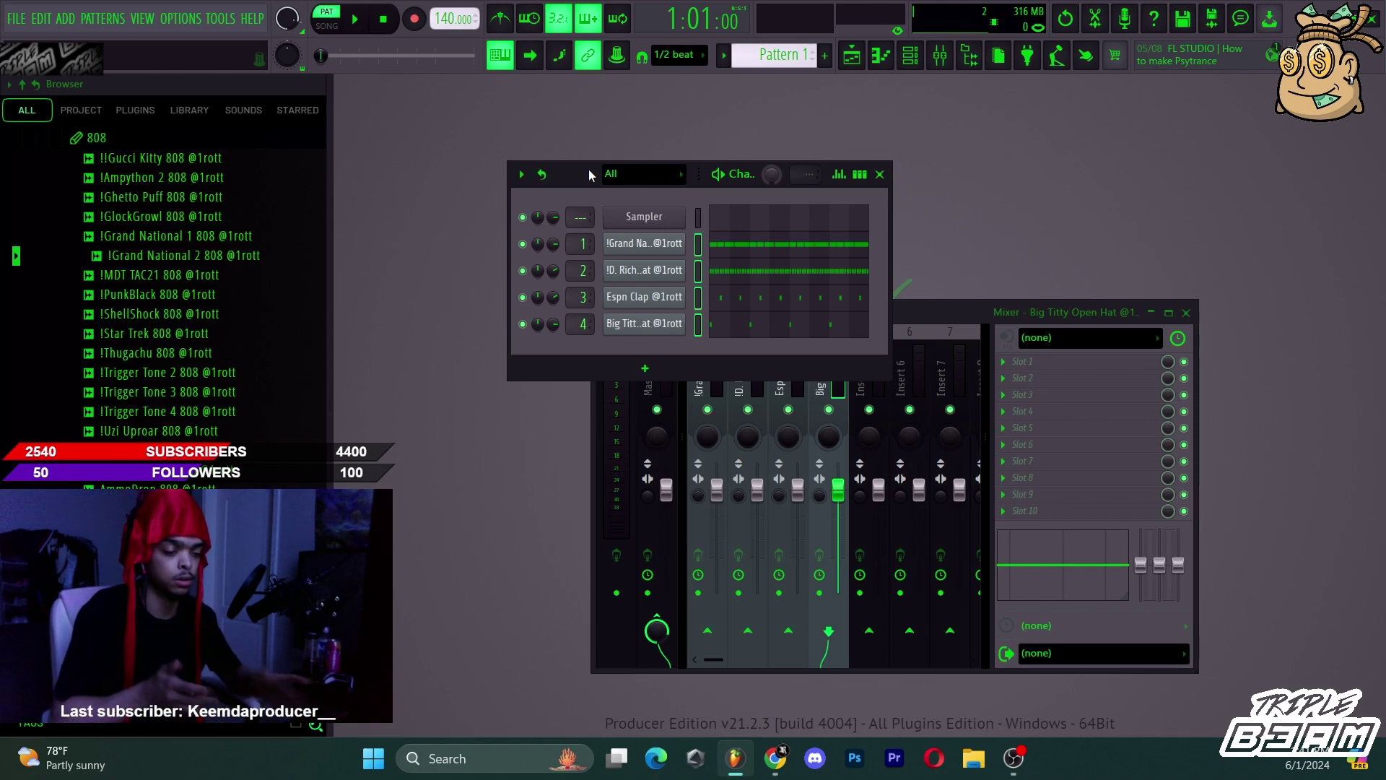
Reset to an empty project, then switch to Chrome and read on past the manual's channel shortcut table.
key("alt+F4")
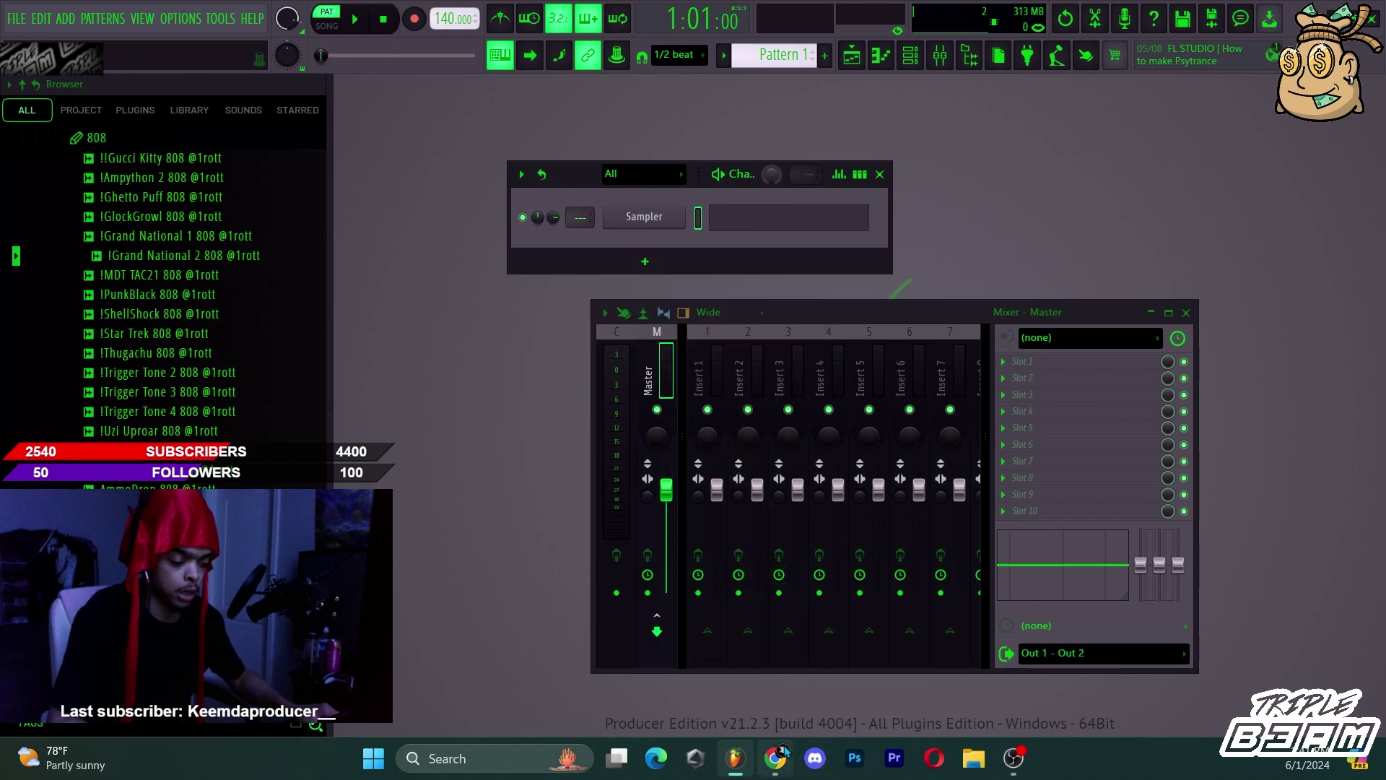
left_click(782, 749)
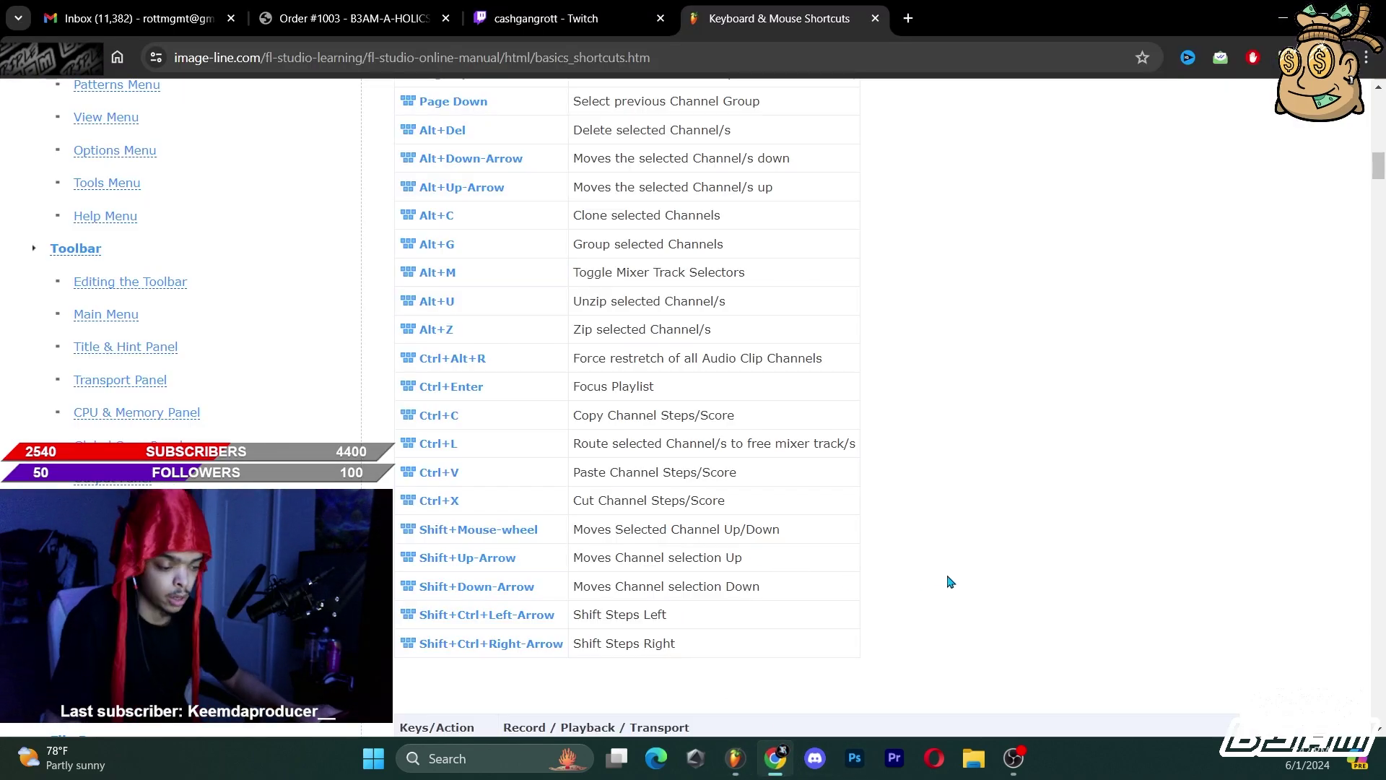
scroll(950, 582, "down", 3)
Switch back to FL Studio and set the global snap to Beat.
key("alt+Tab")
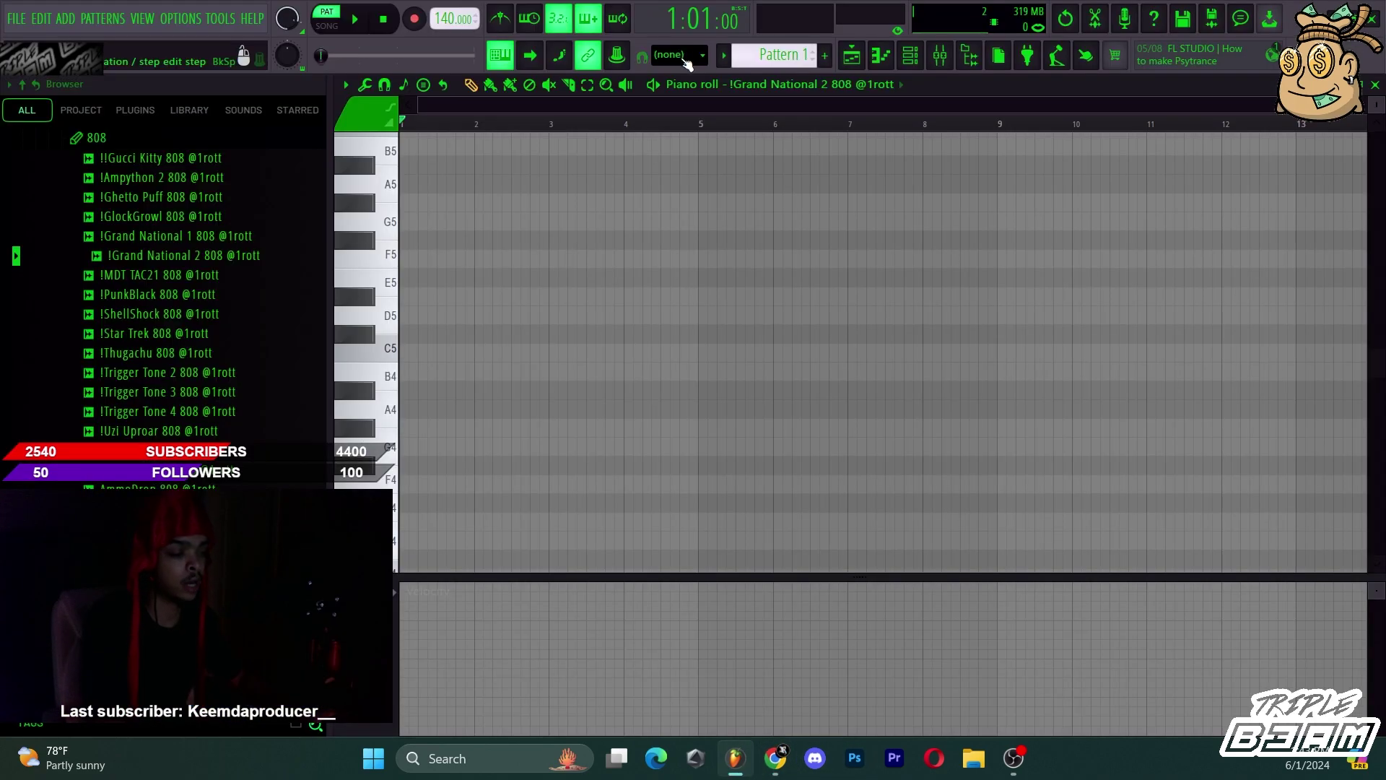
scroll(686, 63, "down", 3)
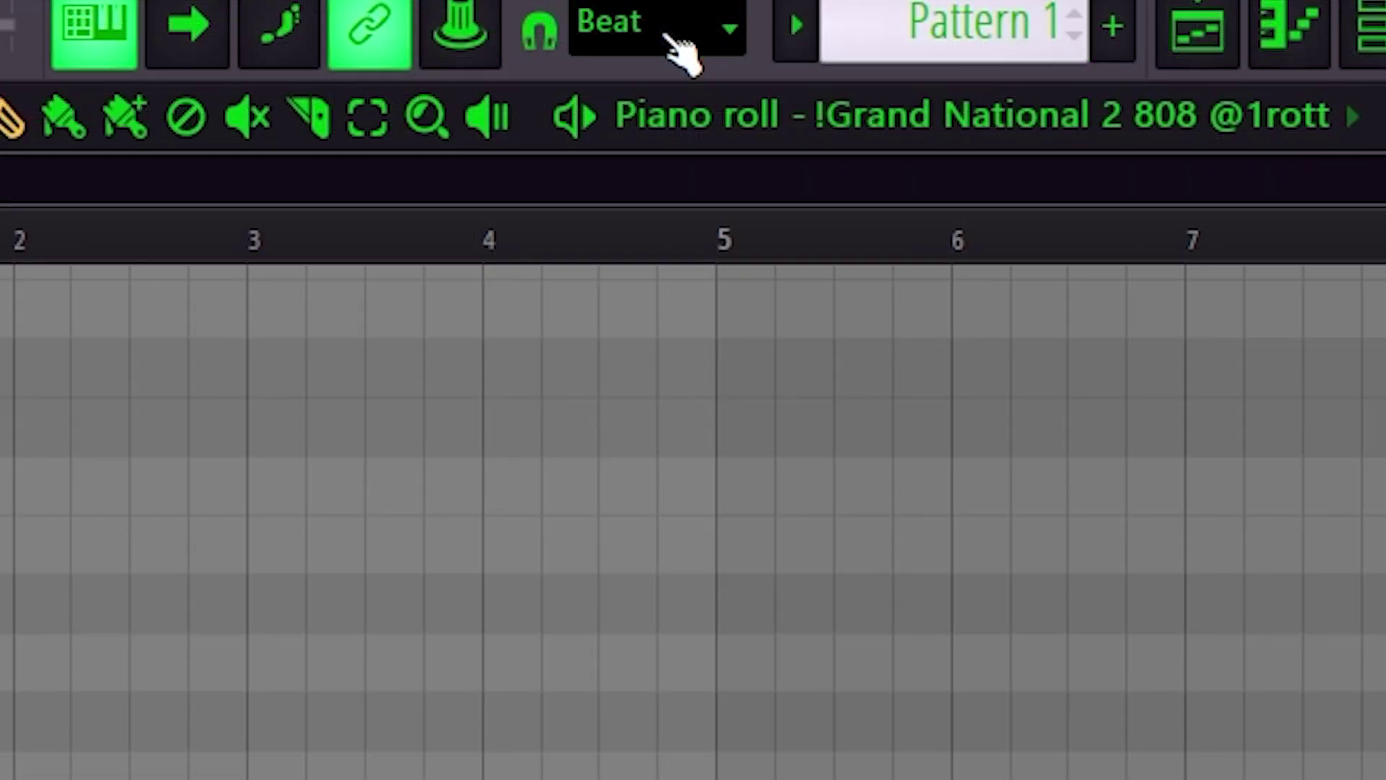
Cycle the global snap through its settings and leave it at 1/2 beat.
left_click(686, 63)
left_click(664, 34)
scroll(676, 40, "up", 9)
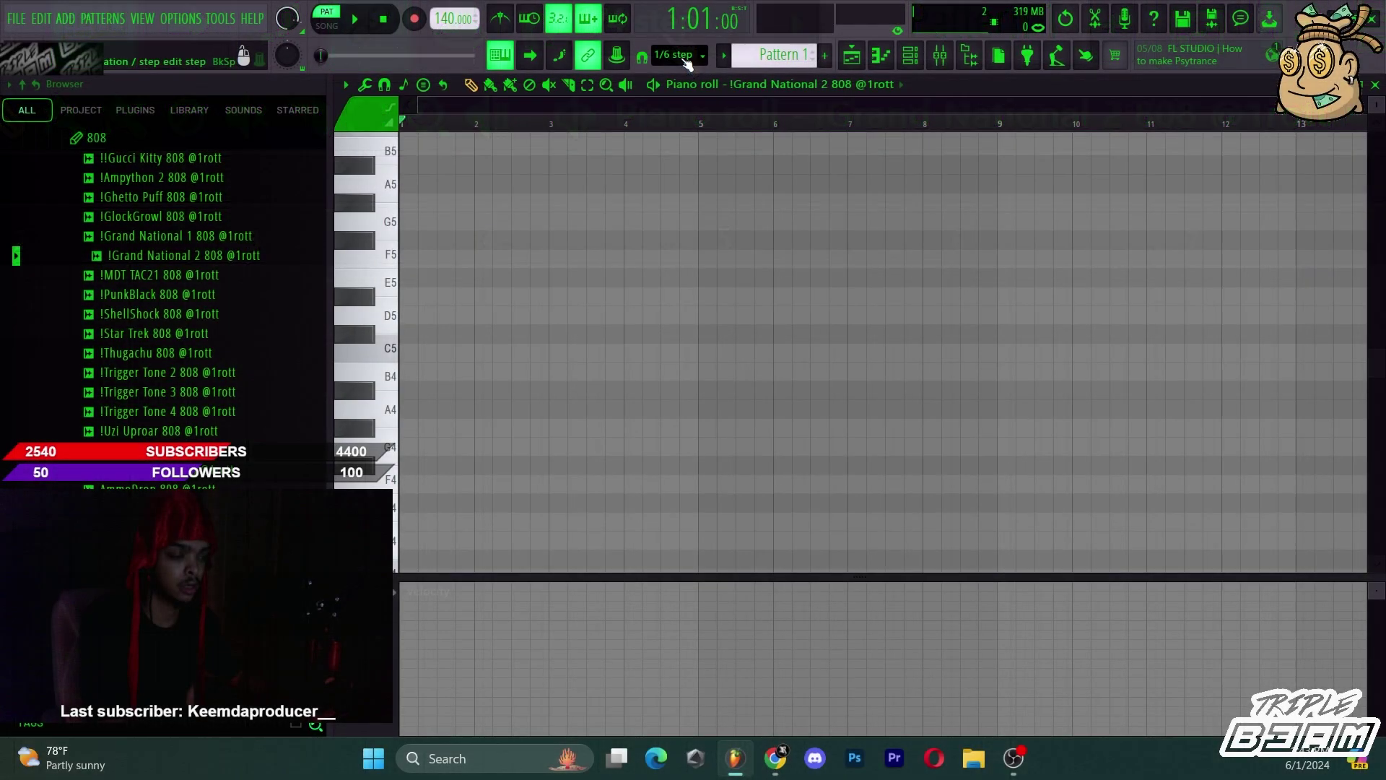
scroll(685, 64, "down", 6)
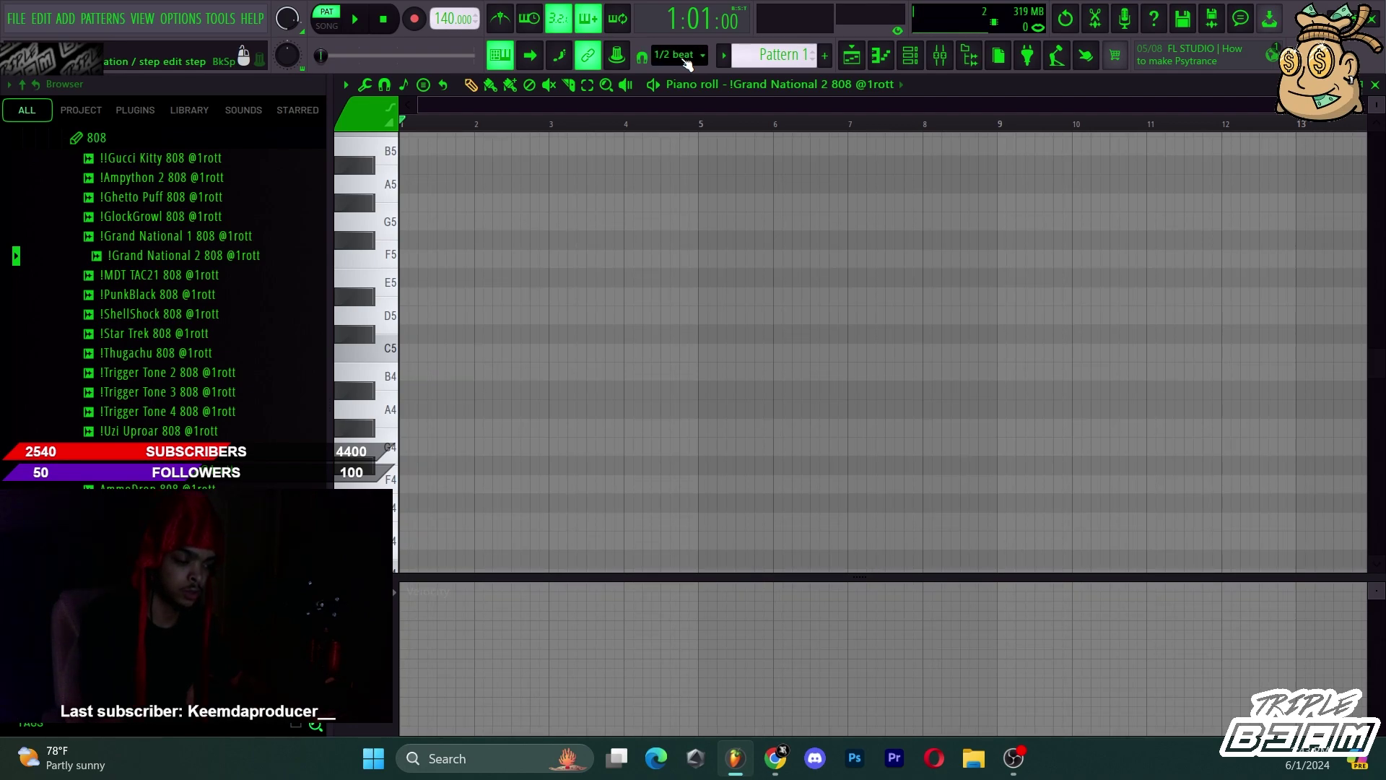
Check the playback shortcuts in Chrome's manual, then return to FL Studio and start and stop playback from different positions in bar 1.
left_click(776, 758)
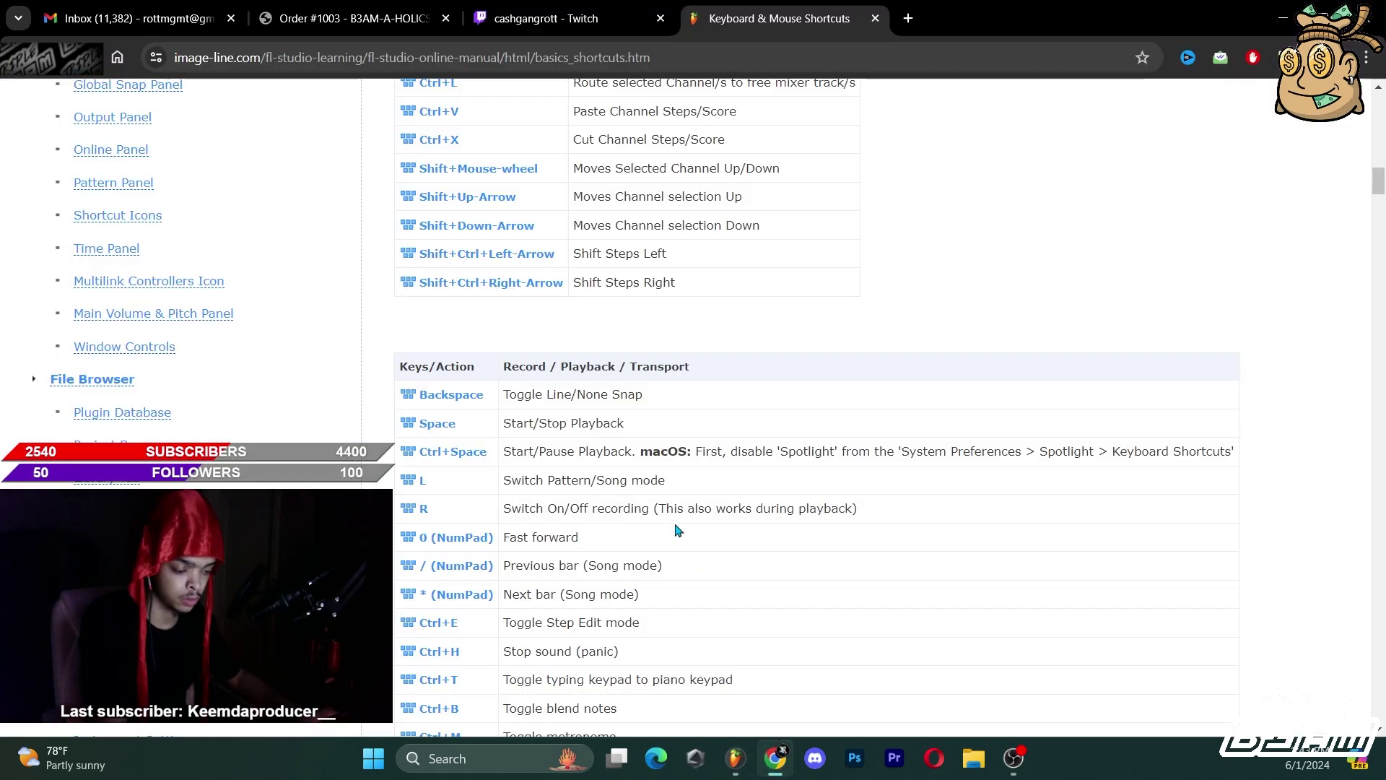
scroll(888, 405, "up", 1)
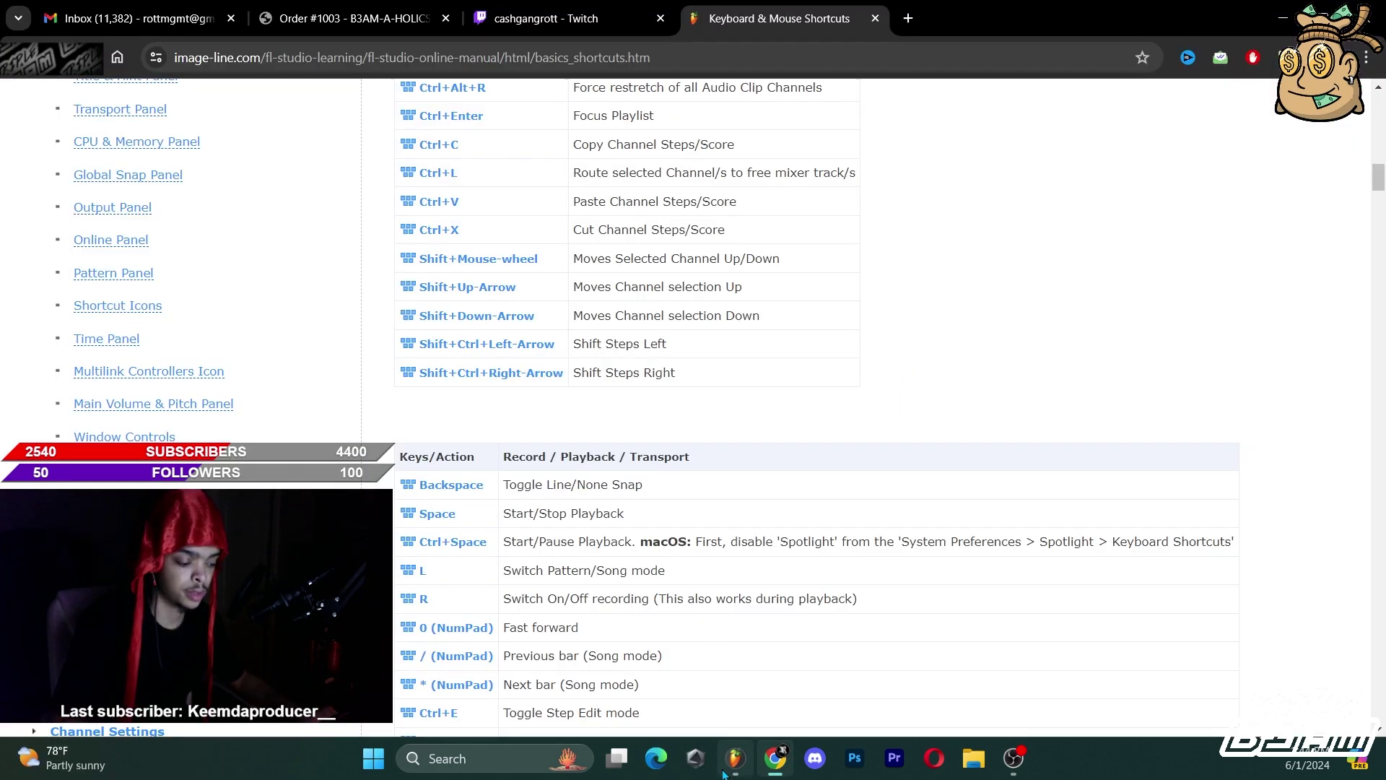
key("alt+Tab")
key("space")
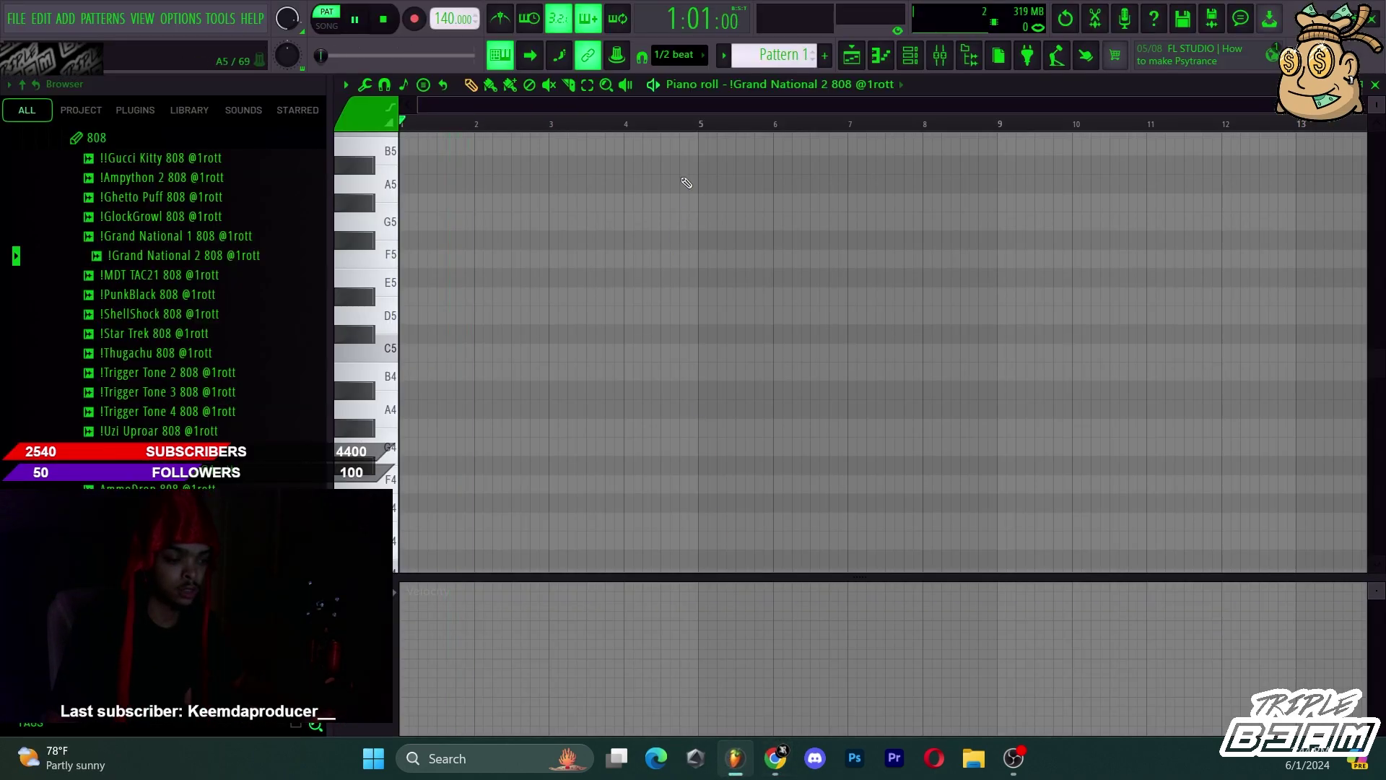
key("space")
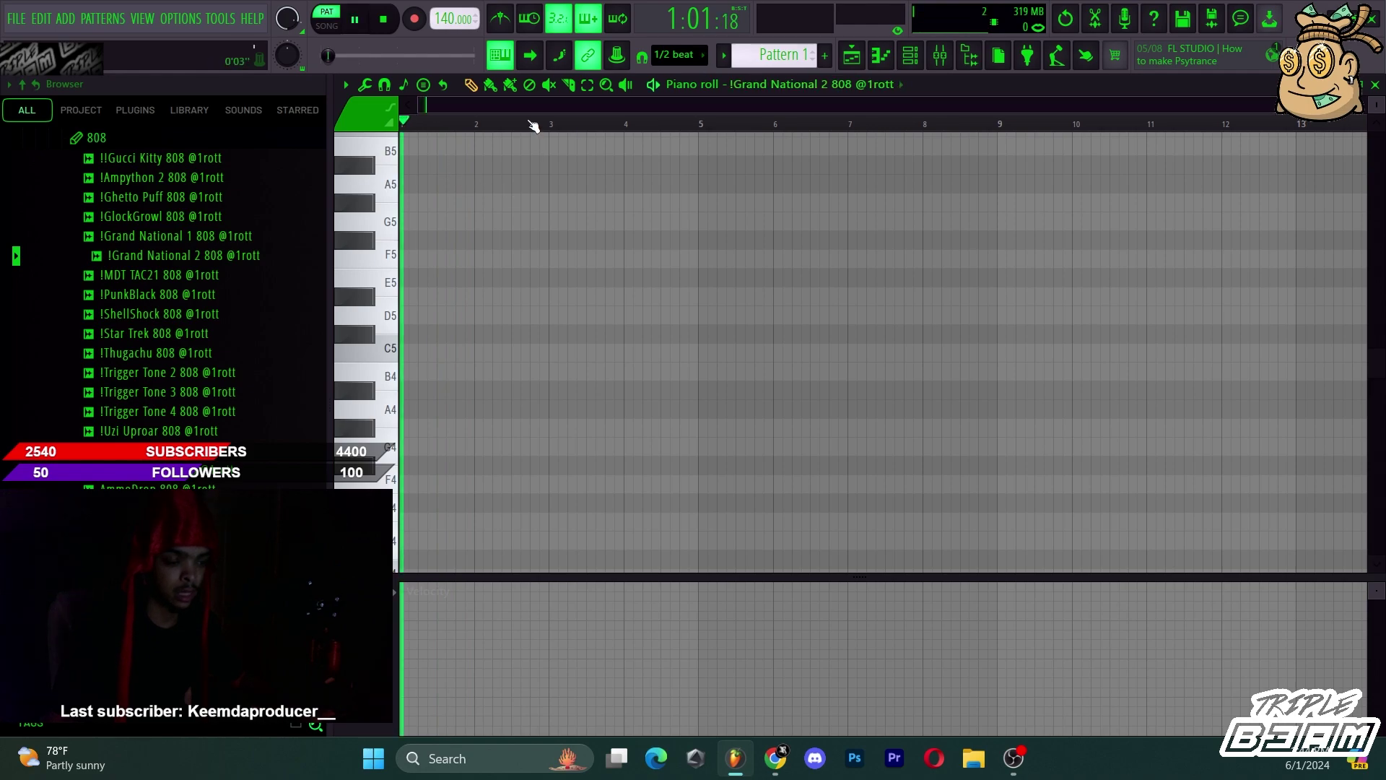
key("space")
left_click_drag(456, 127, 428, 131)
key("space")
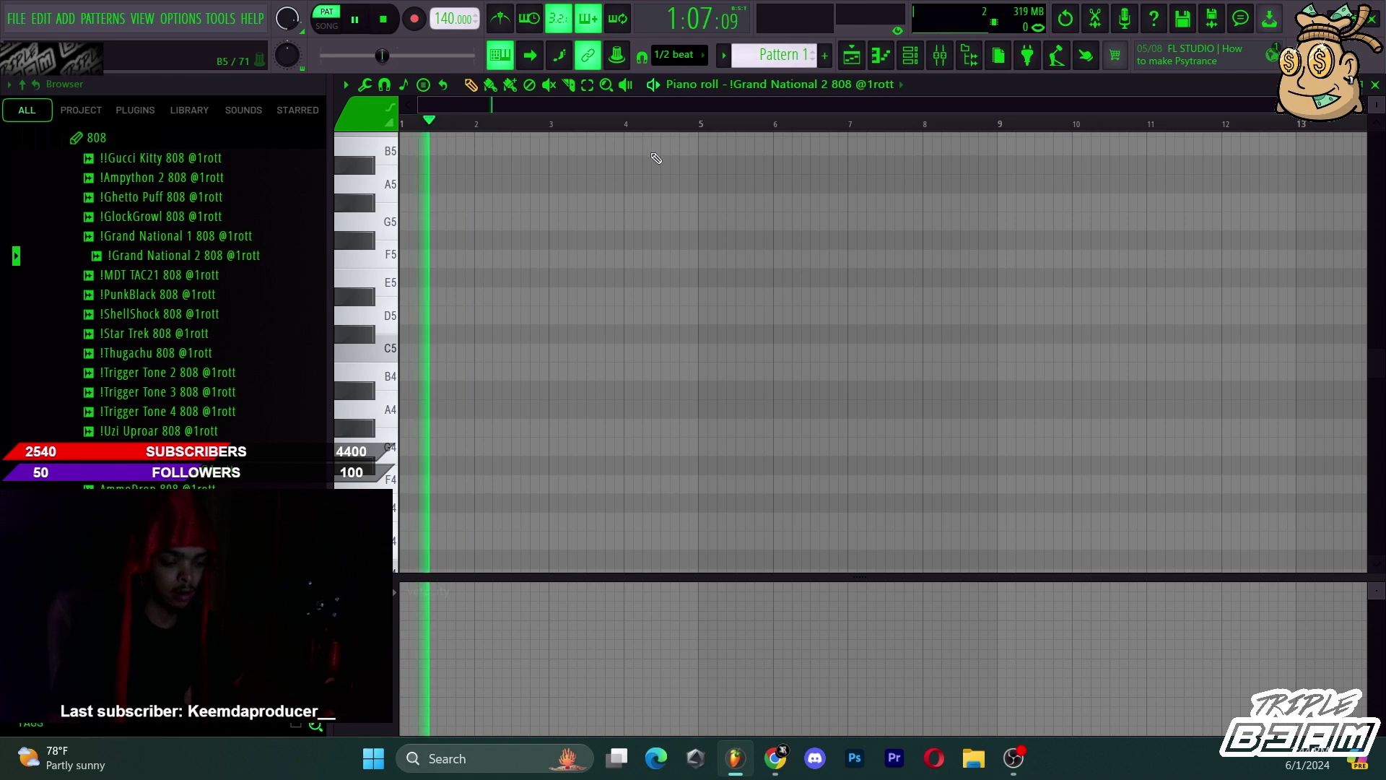
key("space")
Set the global snap to 1/4 beat and paint a continuous row of C5 notes across the first eight bars.
left_click(698, 56)
left_click(698, 224)
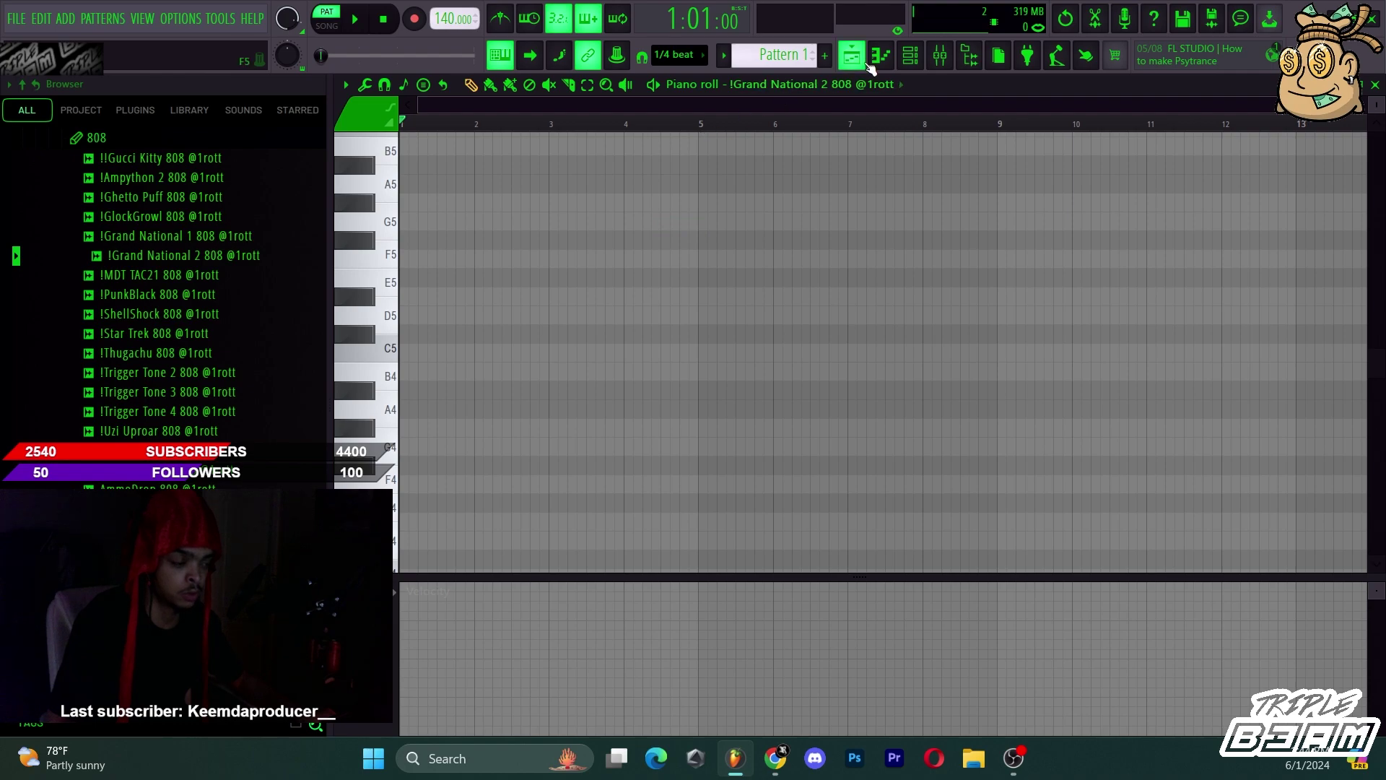
left_click(987, 353)
mouse_move(987, 353)
left_mouse_down()
mouse_move(322, 365)
mouse_move(702, 359)
left_mouse_up()
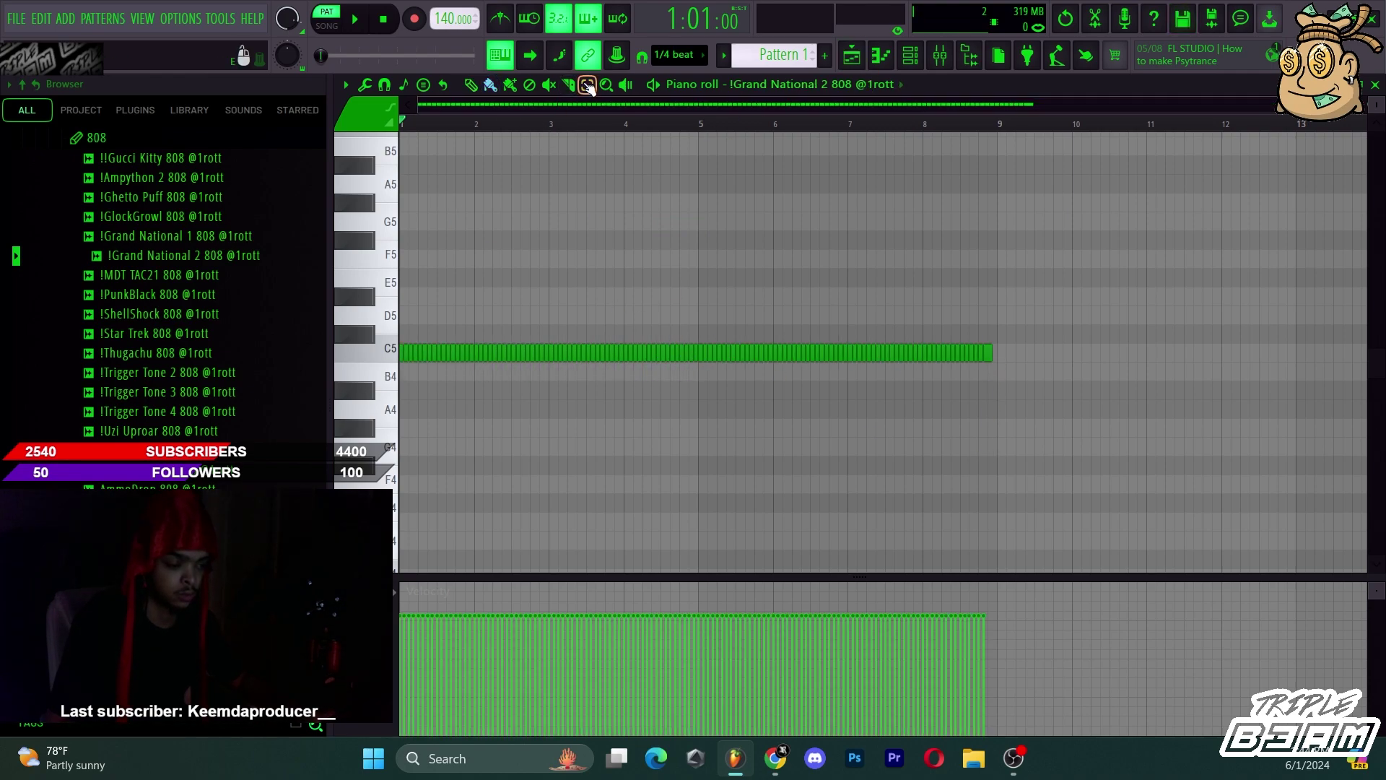
key("ctrl+a")
key("alt+x")
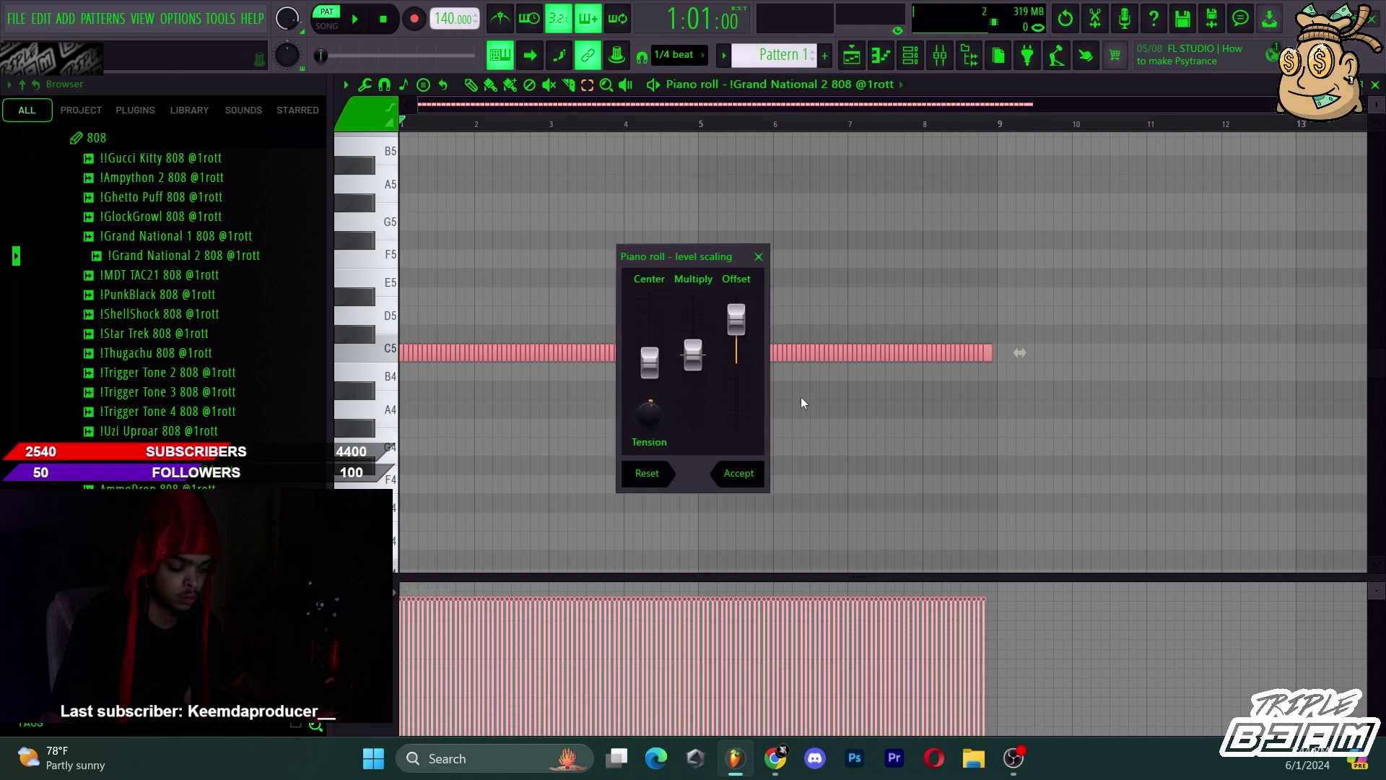
left_click(757, 259)
Extend the C5 note row up to the start of bar 9 and clear the selection.
left_click(977, 412)
left_click_drag(998, 345, 981, 386)
key("ctrl+b")
left_click(976, 415)
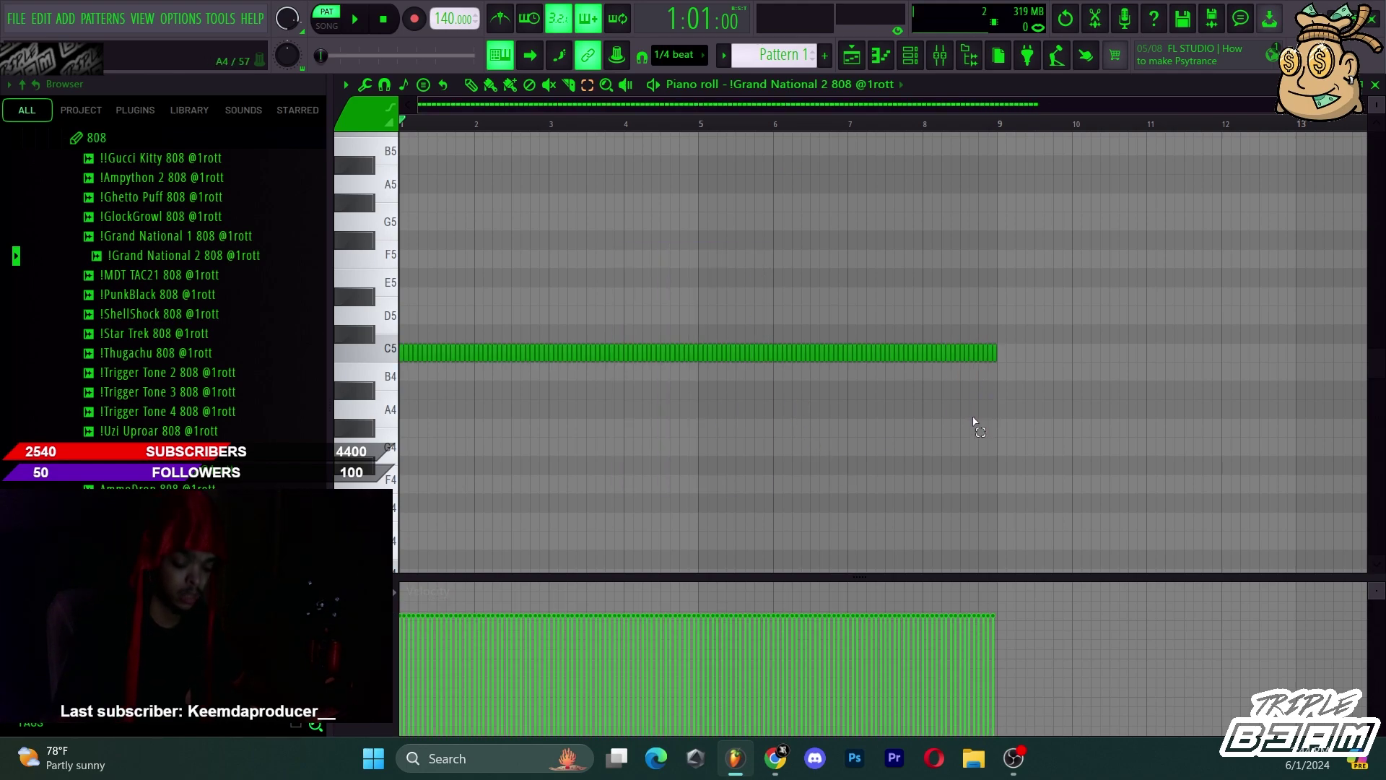
key("alt+x")
scroll(738, 332, "down", 3)
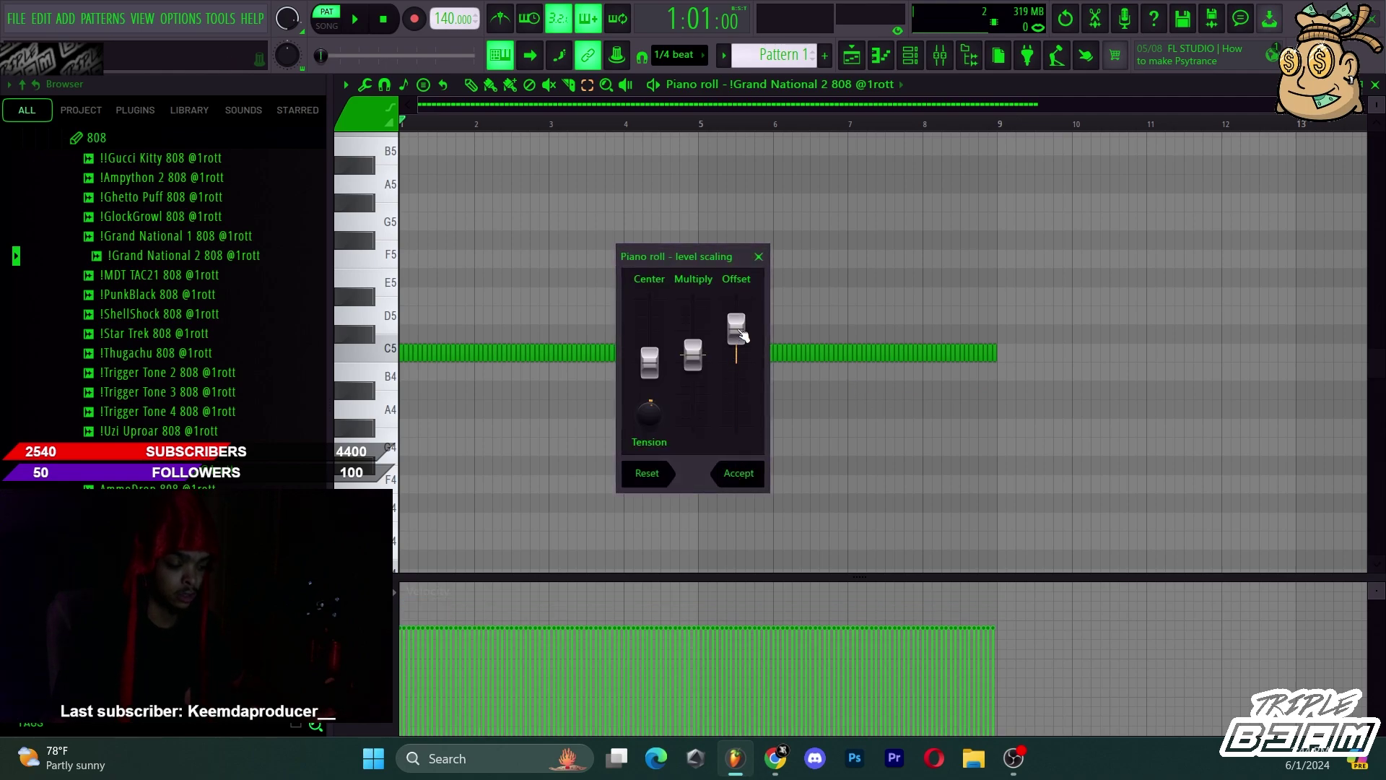
left_click_drag(742, 335, 743, 333)
left_click(758, 257)
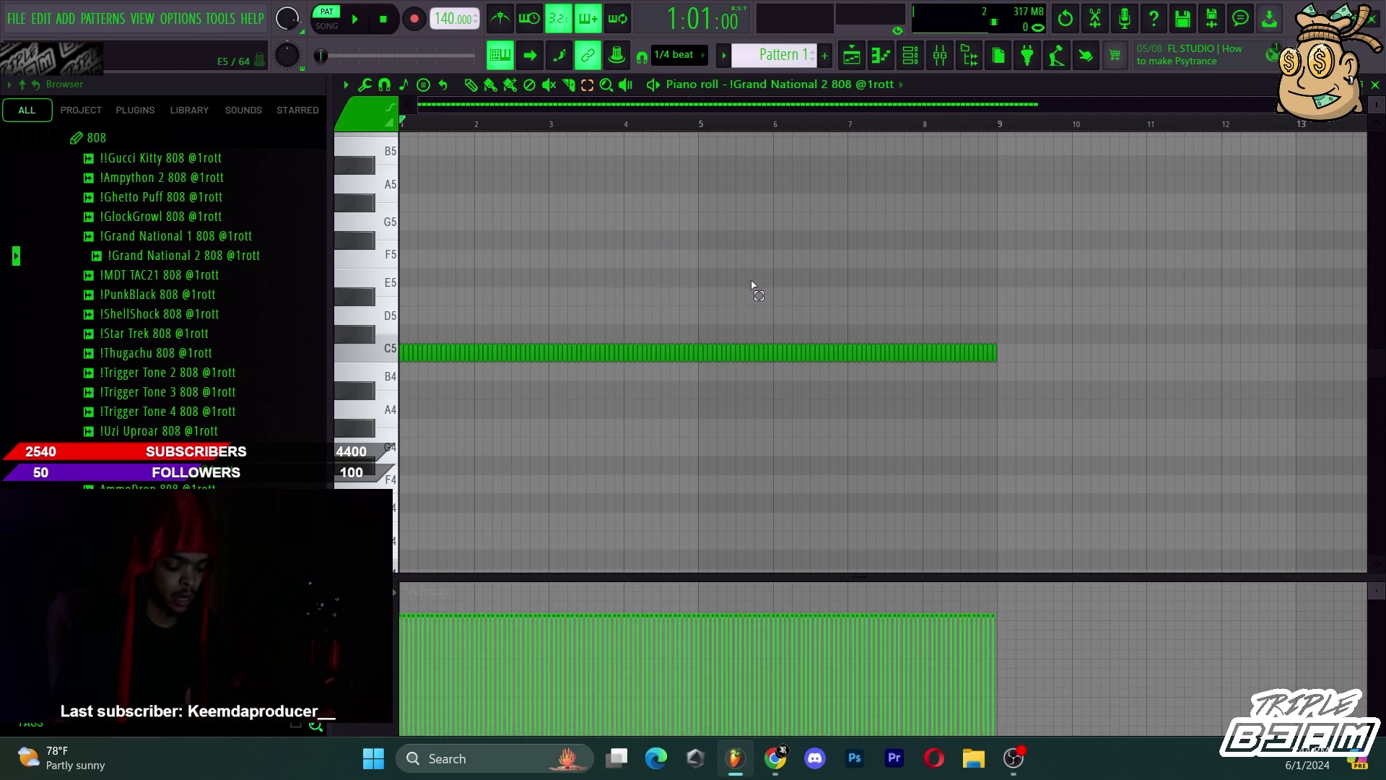
Lower all C5 note velocities to the minimum with the level scaling offset, accept, and play the pattern from around bar 7.
key("alt+x")
mouse_move(756, 313)
left_mouse_down()
mouse_move(743, 365)
mouse_move(751, 340)
left_mouse_up()
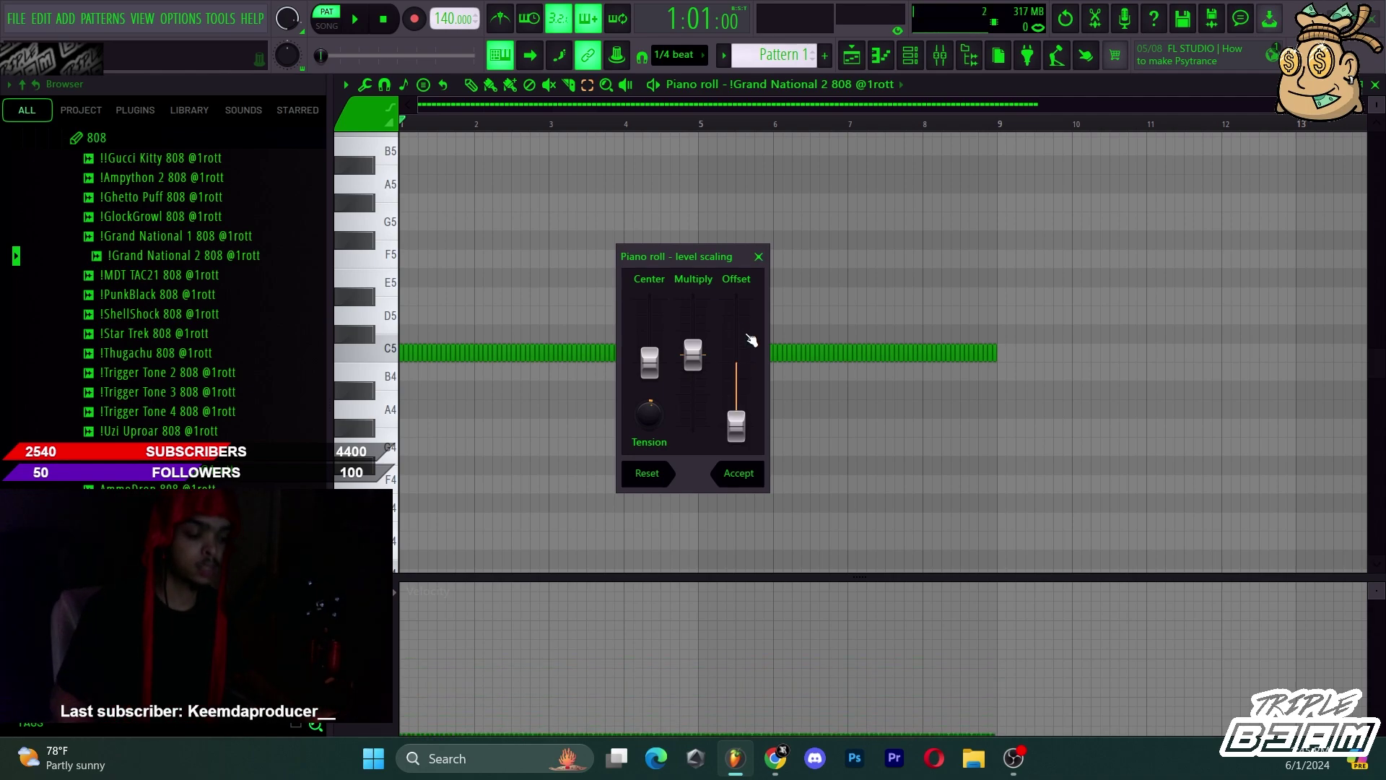
left_click_drag(751, 340, 744, 335)
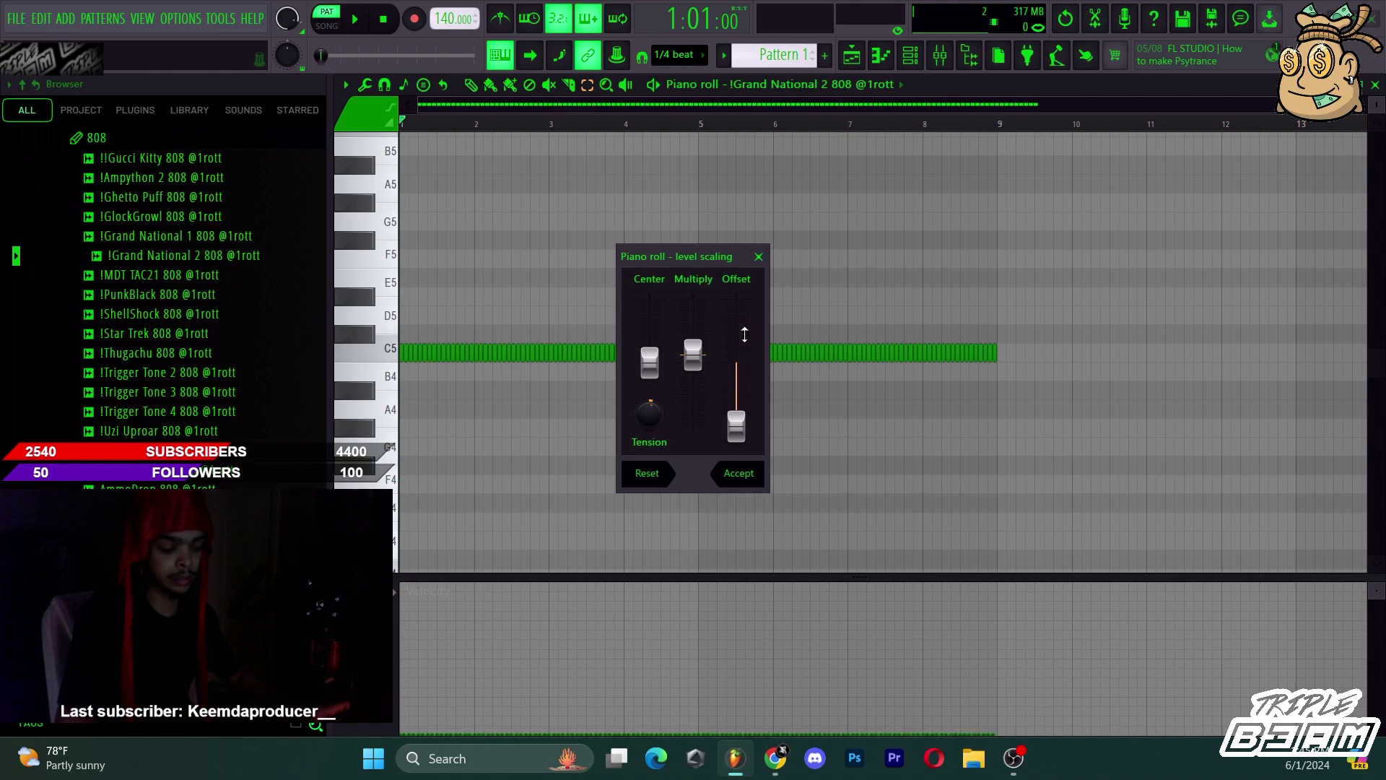
left_click(729, 481)
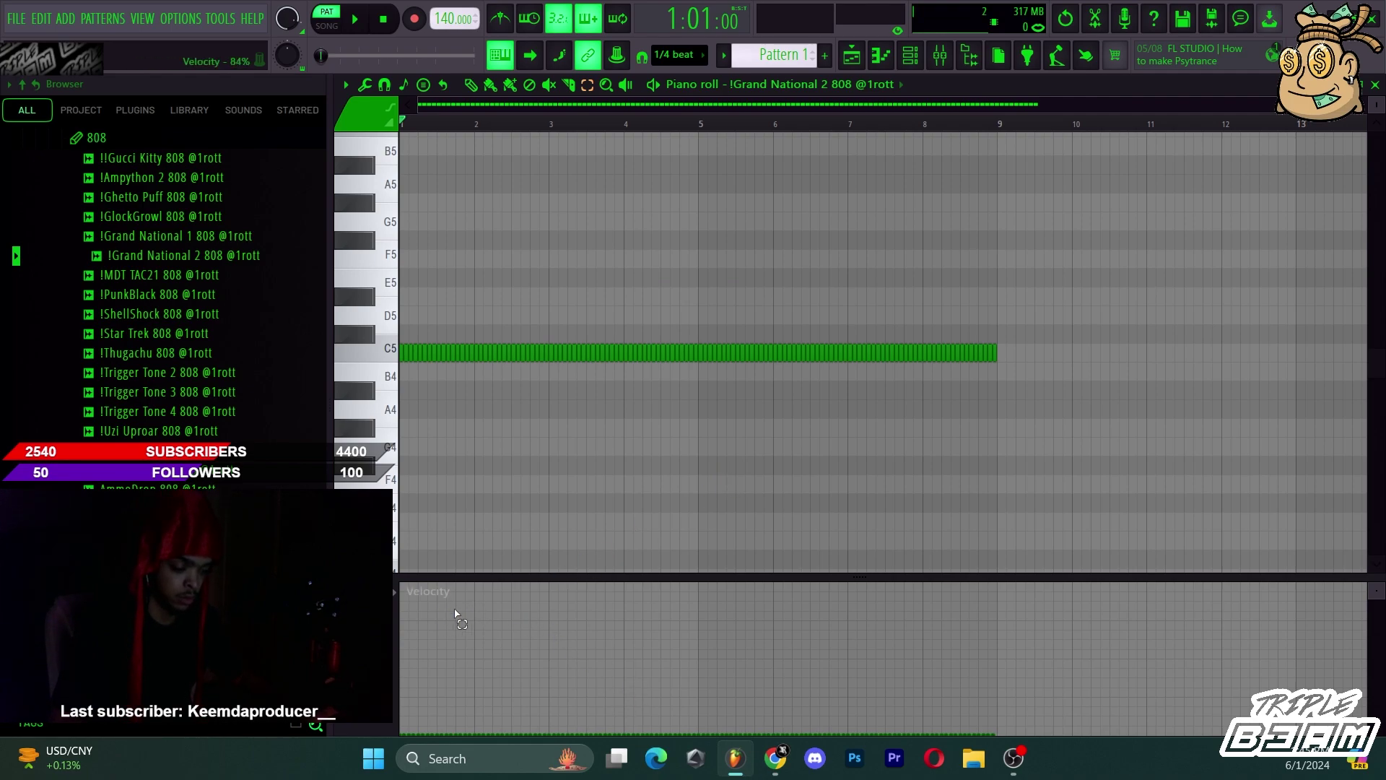
left_click_drag(525, 122, 870, 129)
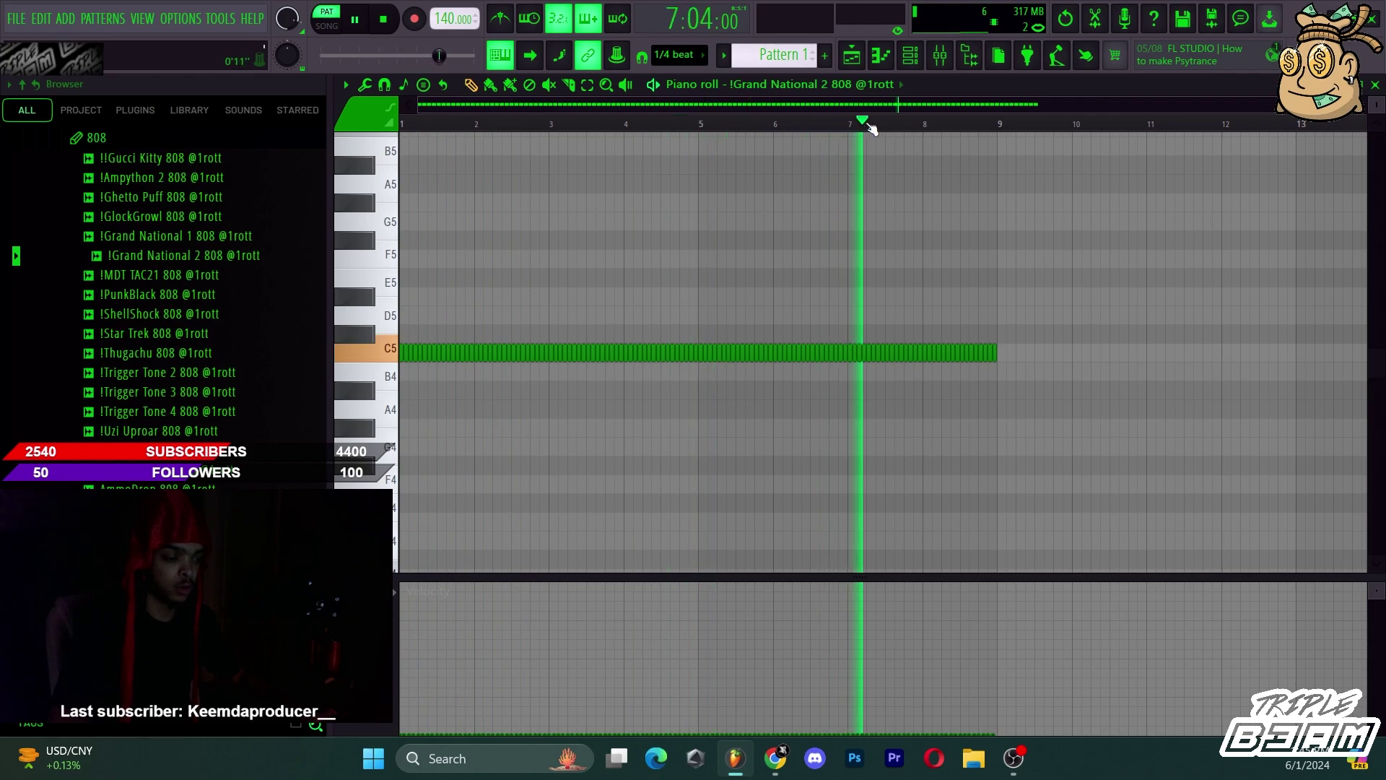
key("space")
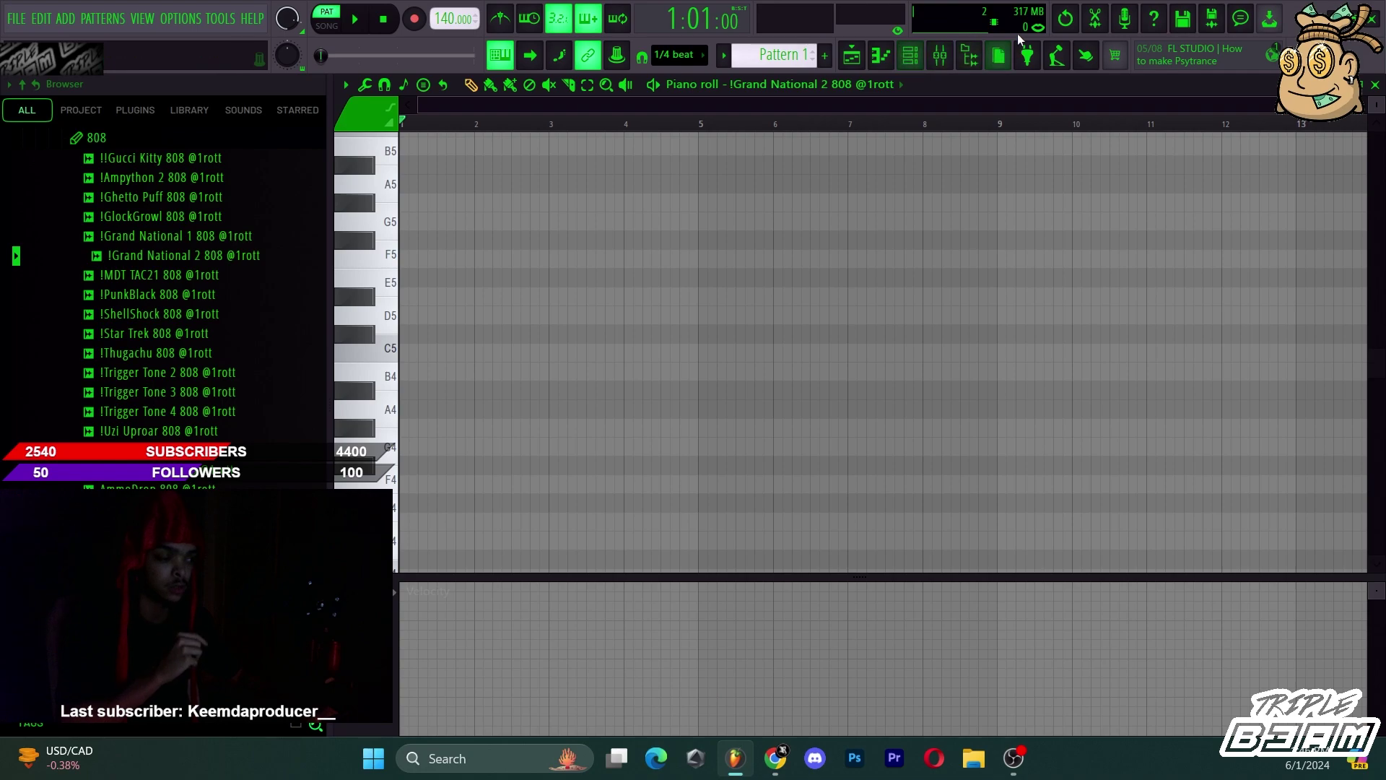
Paste the C5 note row back and shift the A5 note rightward step by step to the middle of bar 6.
key("ctrl+v")
key("shift+Right")
key("shift+Right")
key("shift+Right")
key("shift+Right")
key("shift+Right")
key("shift+Right")
key("shift+Right")
key("shift+Right")
key("shift+Right")
key("shift+Right")
key("shift+Right")
key("shift+Right")
key("shift+Right")
key("shift+Right")
key("shift+Right")
key("shift+Right")
key("shift+Right")
key("shift+Right")
key("shift+Right")
key("shift+Right")
key("shift+Right")
key("shift+Right")
key("shift+Right")
key("shift+Right")
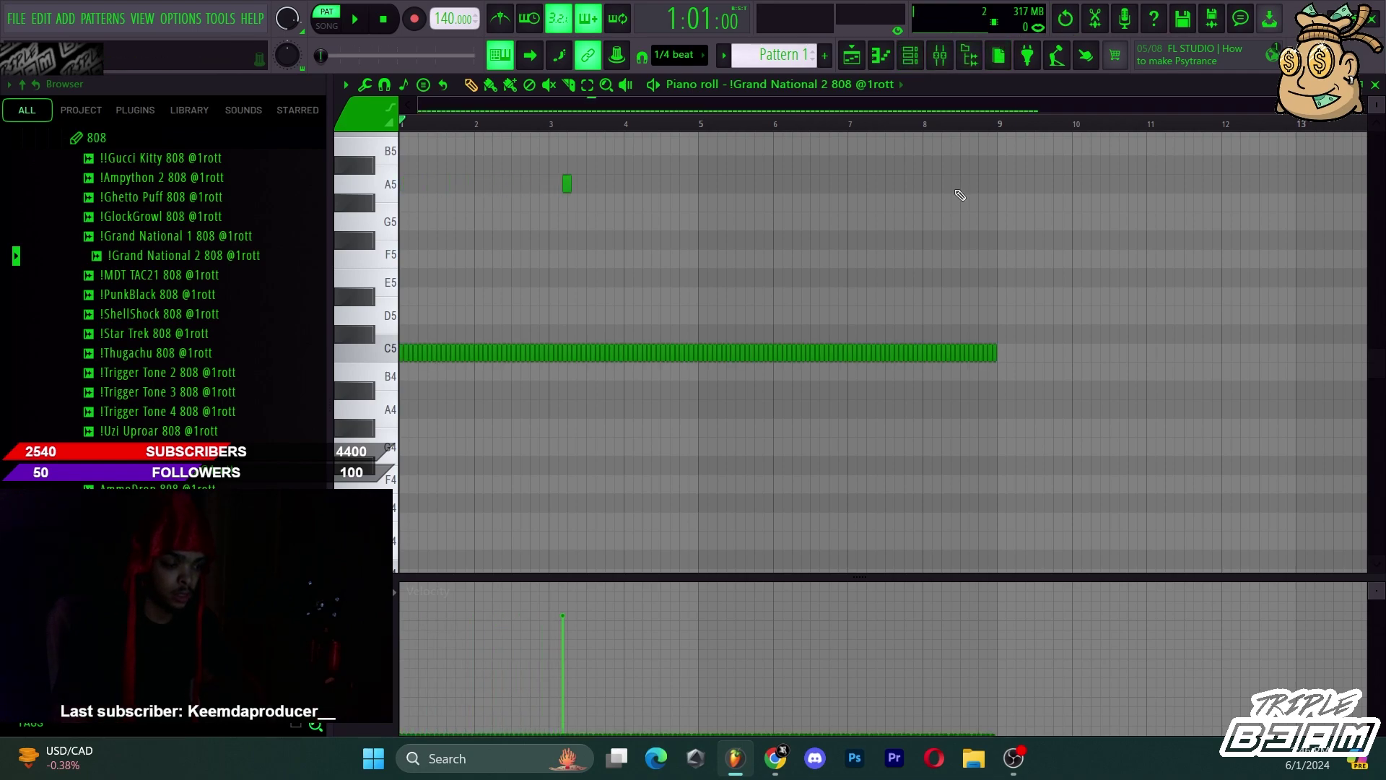
key("shift+Right")
key("shift+Right")
key("shift+Right")
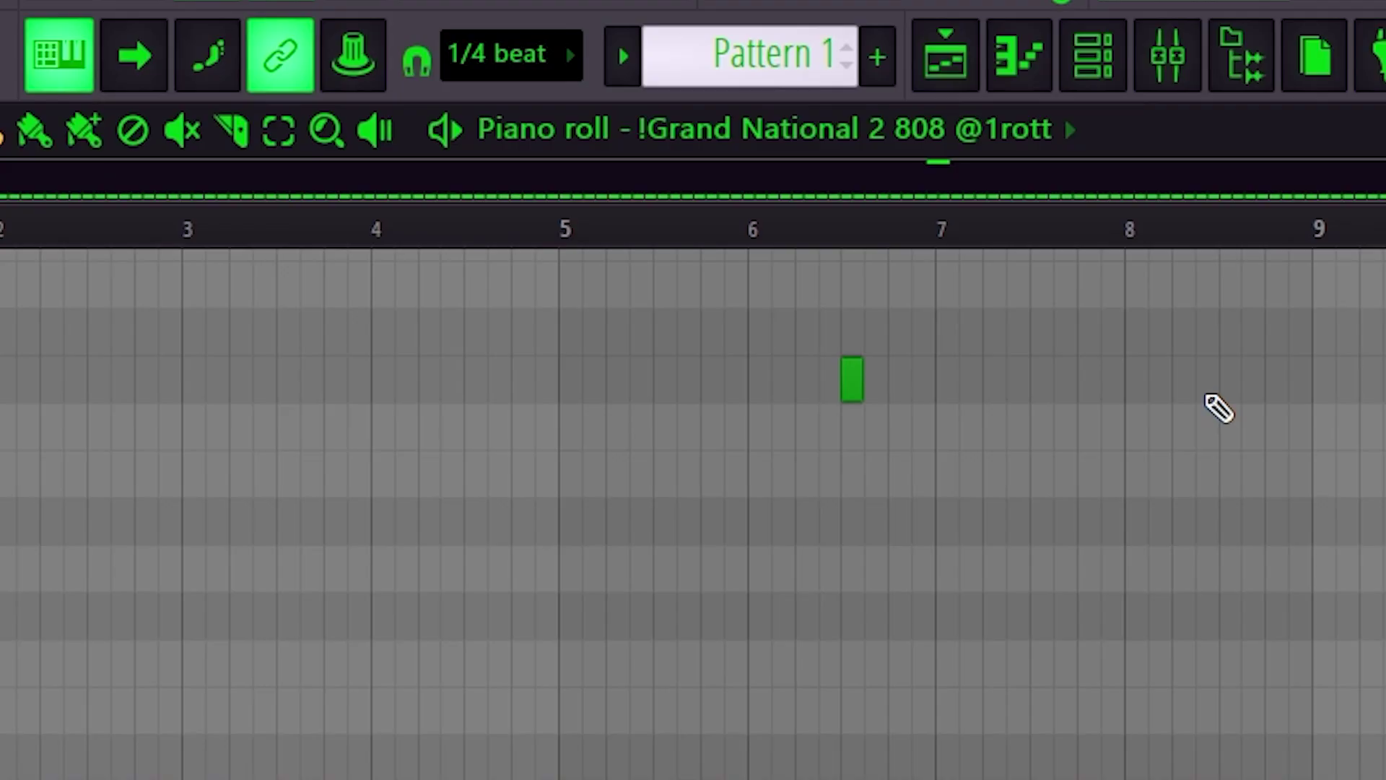
Shift the pattern's steps left, then repeatedly right, moving the A5 note along the timeline.
key("ctrl+shift+Left")
key("ctrl+shift+Left")
key("ctrl+shift+Right")
key("ctrl+shift+Right")
key("ctrl+shift+Right")
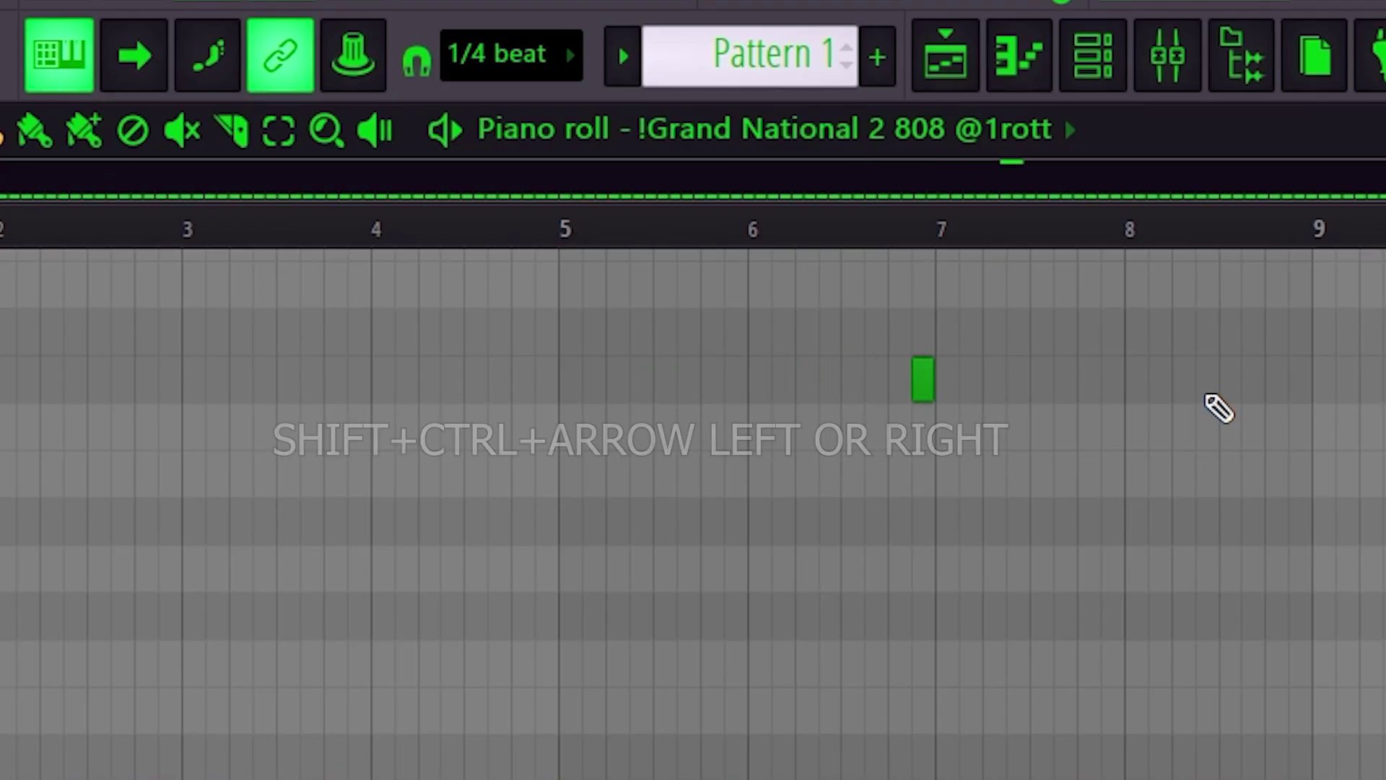
key("ctrl+shift+Right")
key("ctrl+shift+Right")
key("ctrl+shift+Right")
key("ctrl+shift+Right")
key("ctrl+shift+Right")
key("ctrl+shift+Right")
key("ctrl+shift+Right")
key("ctrl+shift+Right")
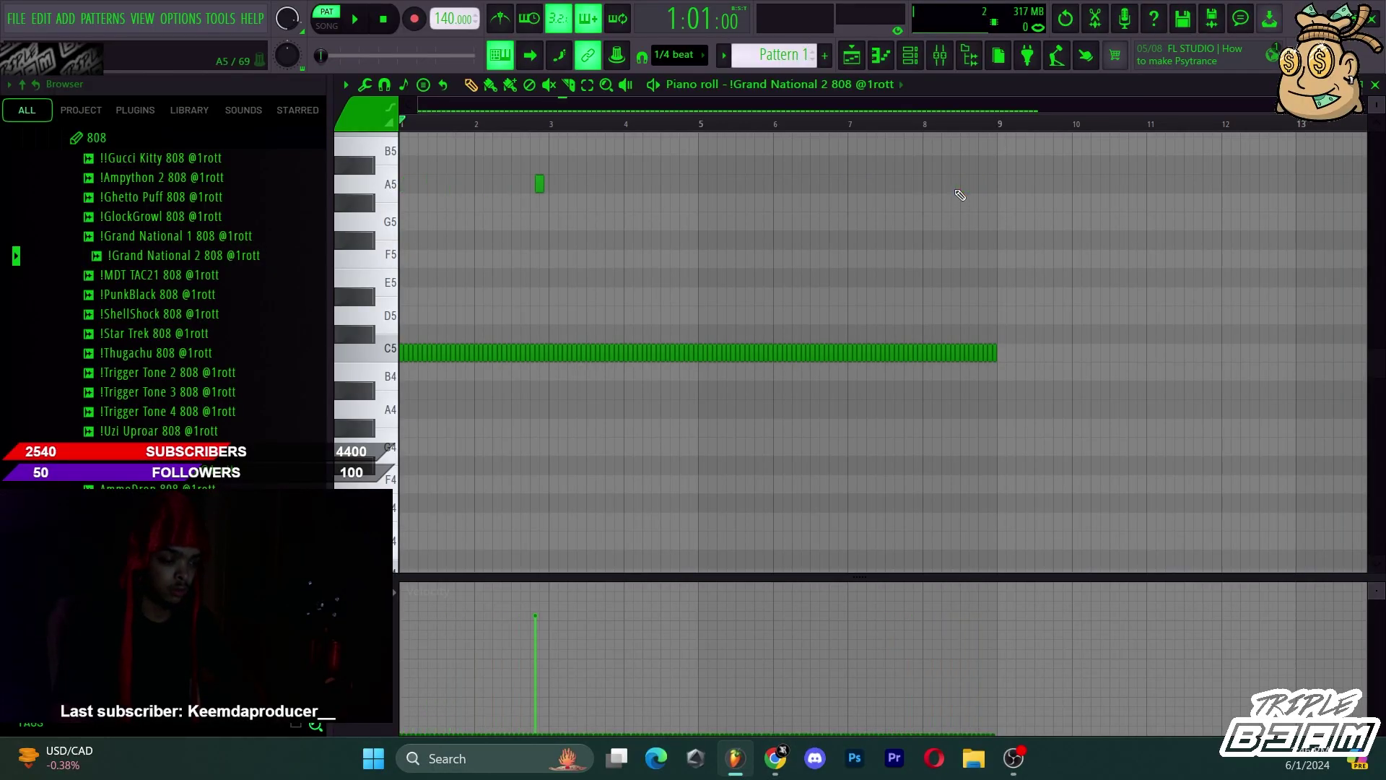
key("ctrl+shift+Right")
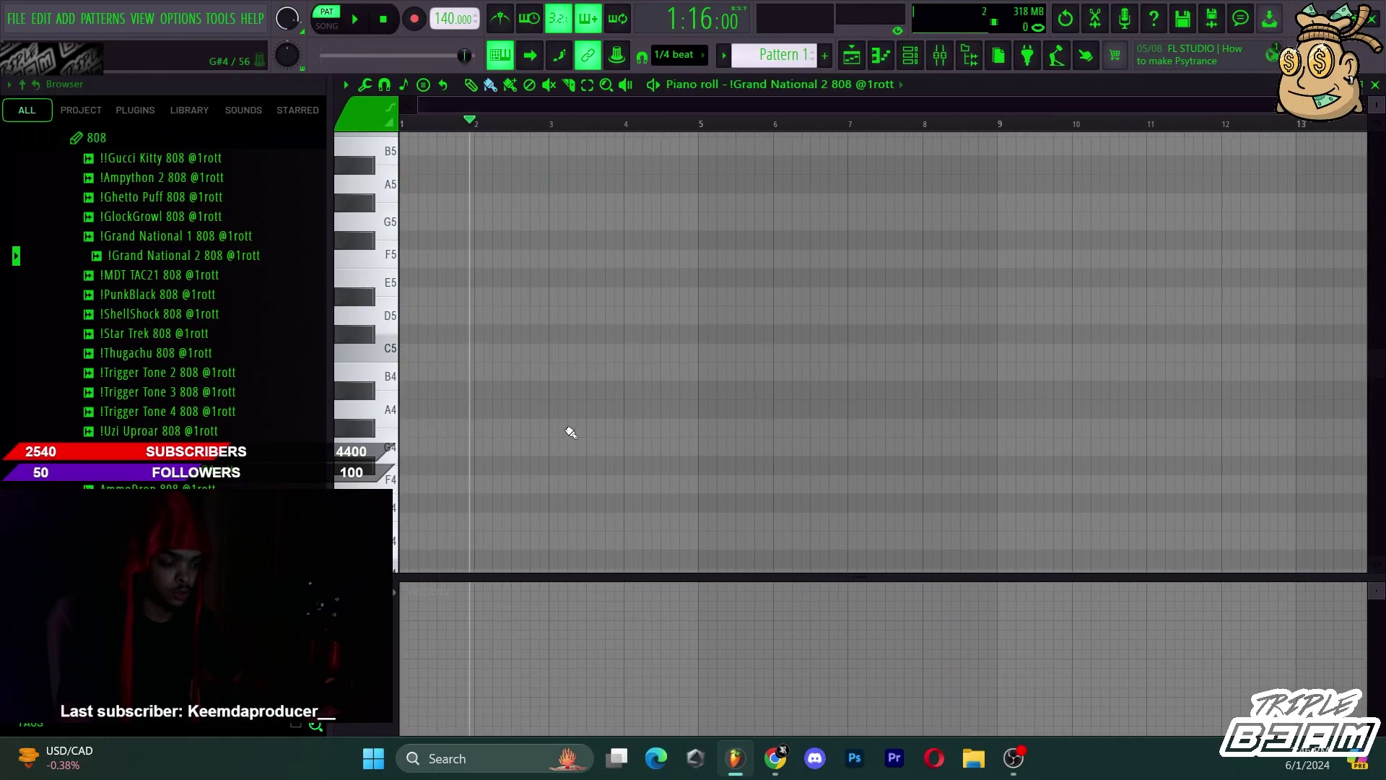
Paint a short descending run of notes from B4 to G4 near bar 3, shift it right and delete it.
left_click_drag(558, 453, 519, 381)
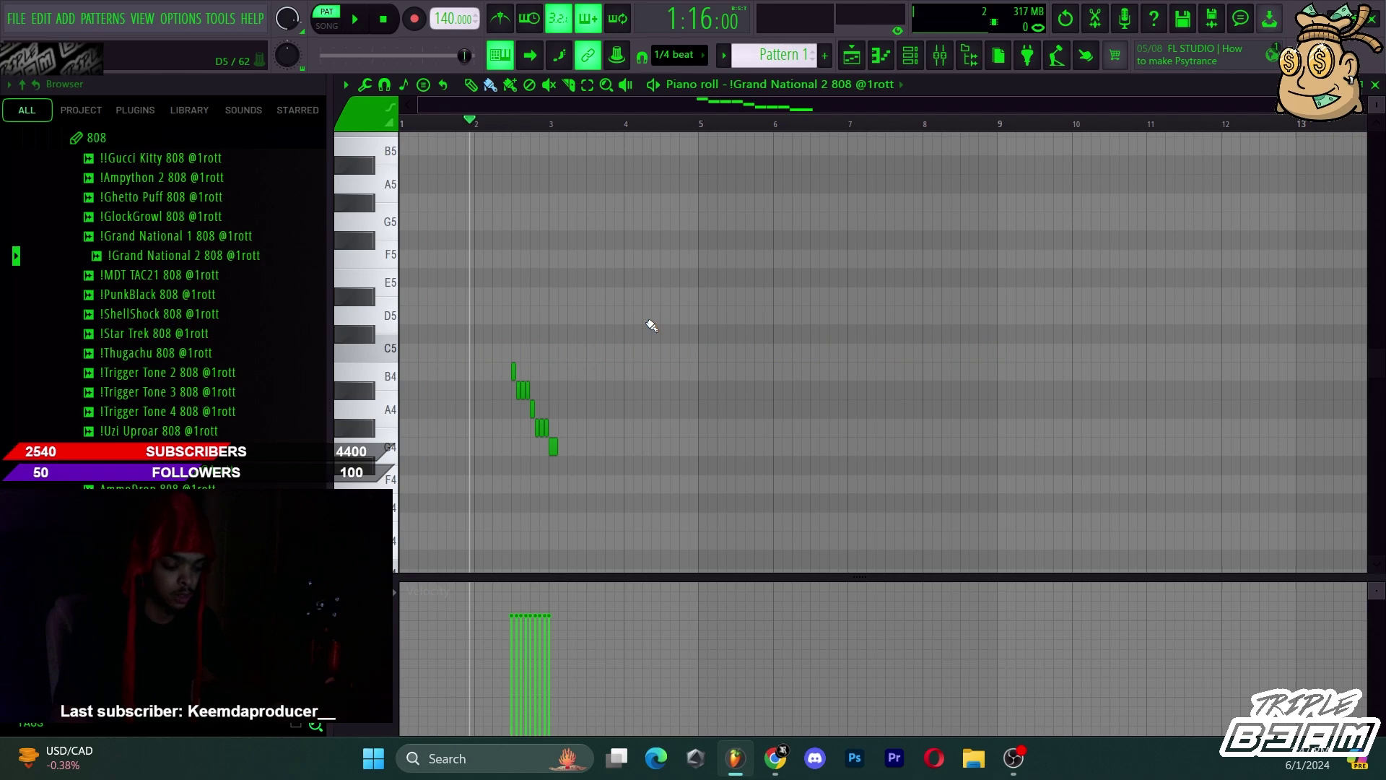
key("shift+Right")
key("Delete")
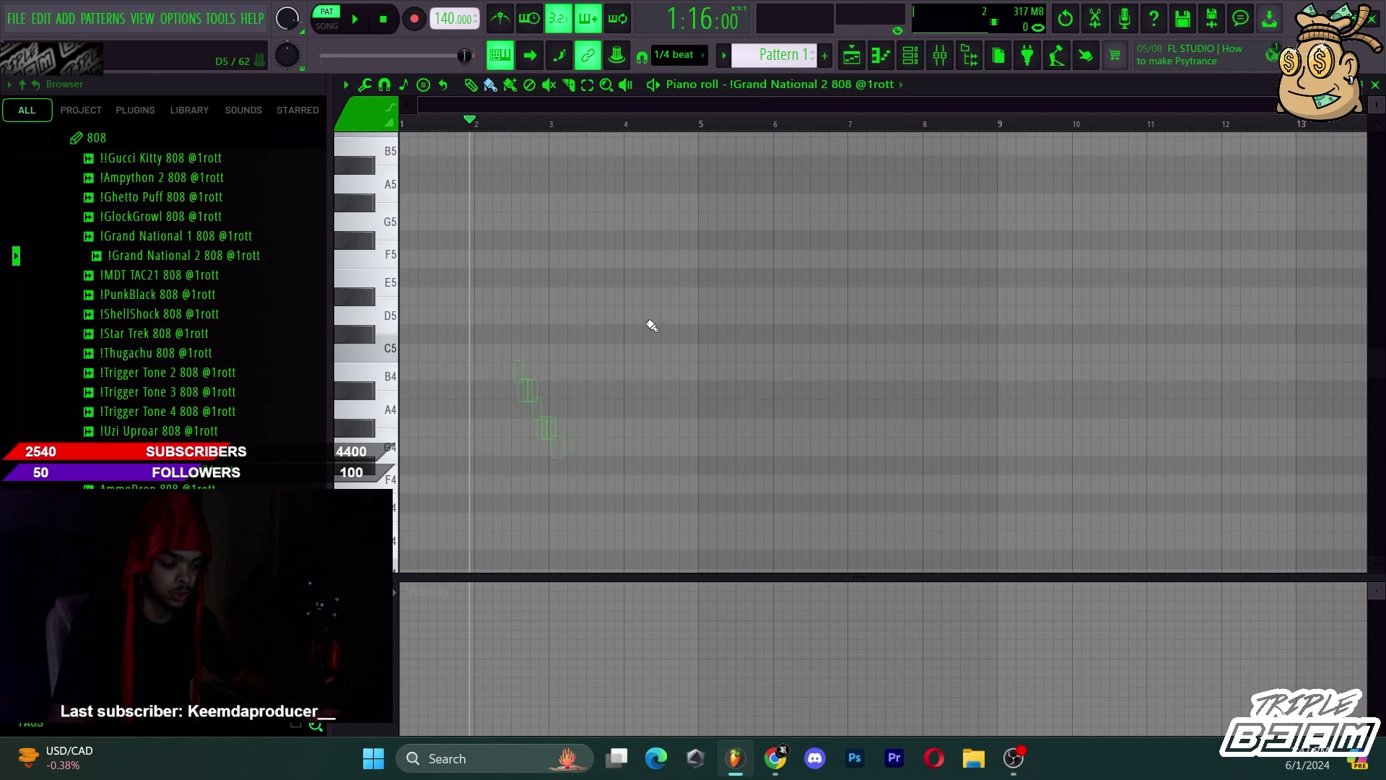
Switch to Chrome and read the manual's Record / Playback / Transport shortcut table.
left_click(785, 771)
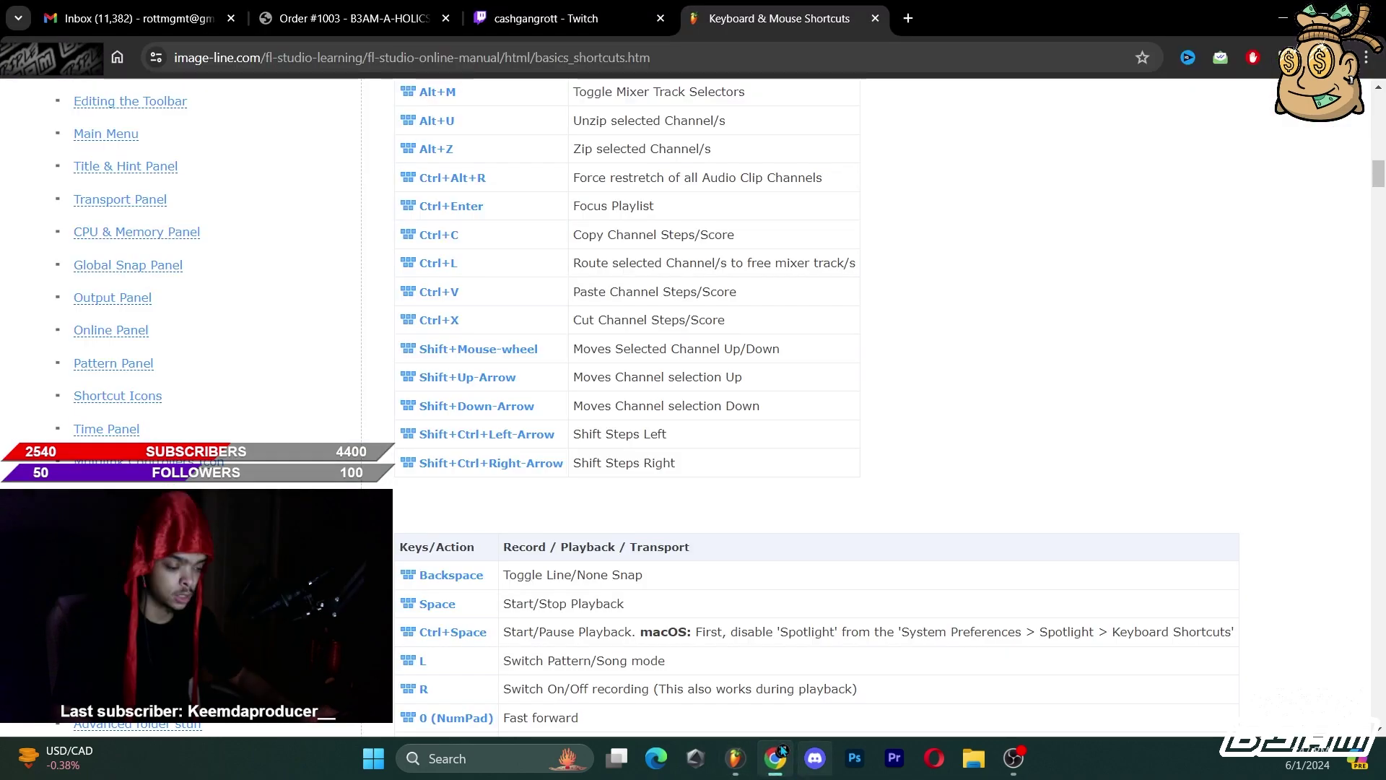
scroll(589, 494, "down", 4)
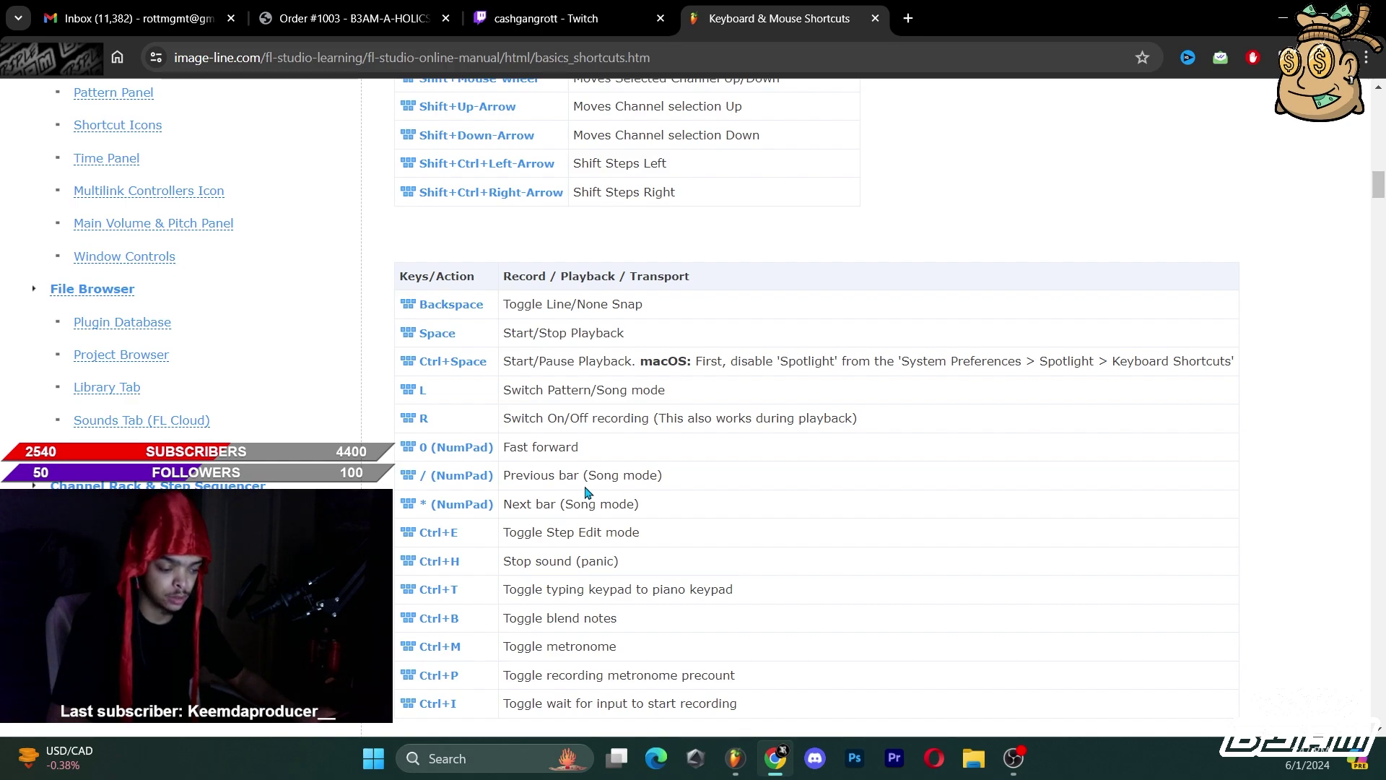
scroll(586, 493, "down", 2)
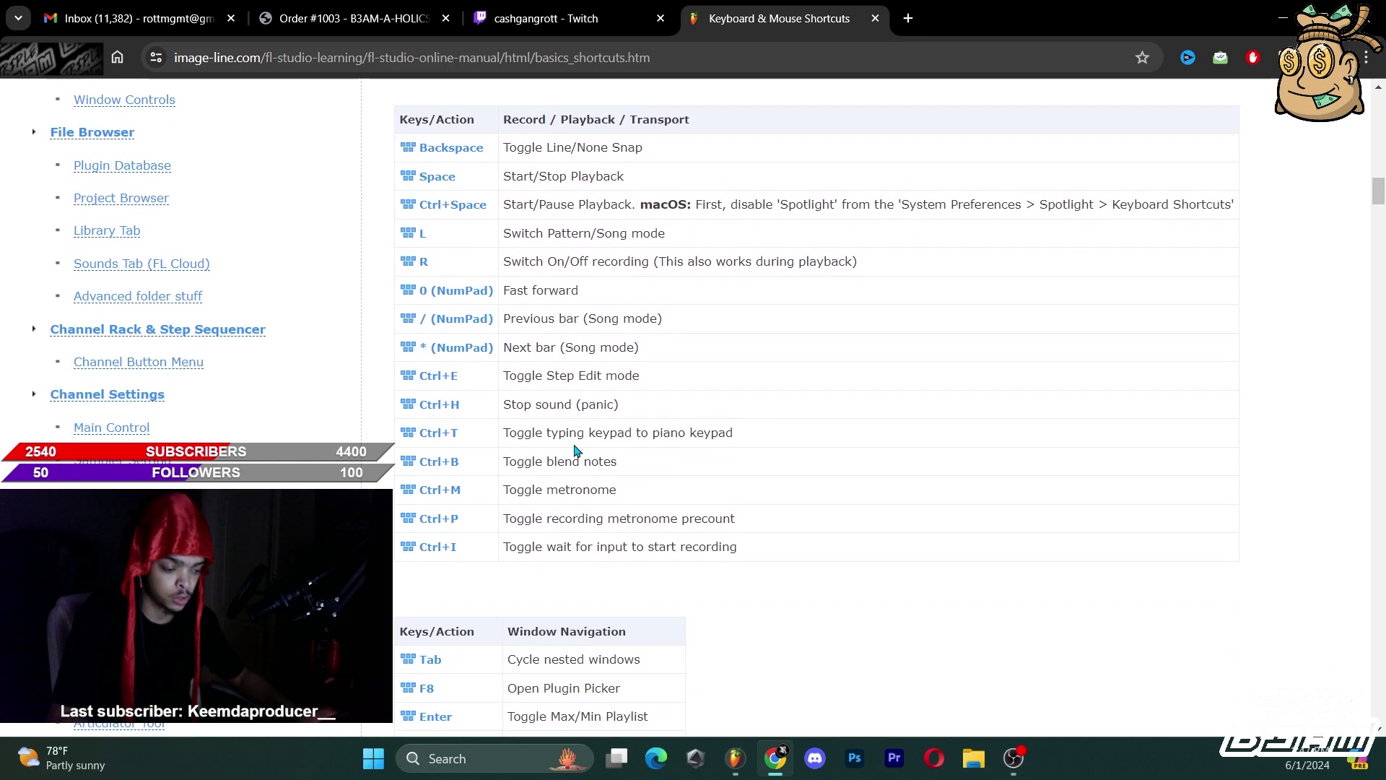
scroll(599, 492, "up", 1)
Return to FL Studio and set the global snap to 1/6 beat.
left_click(735, 758)
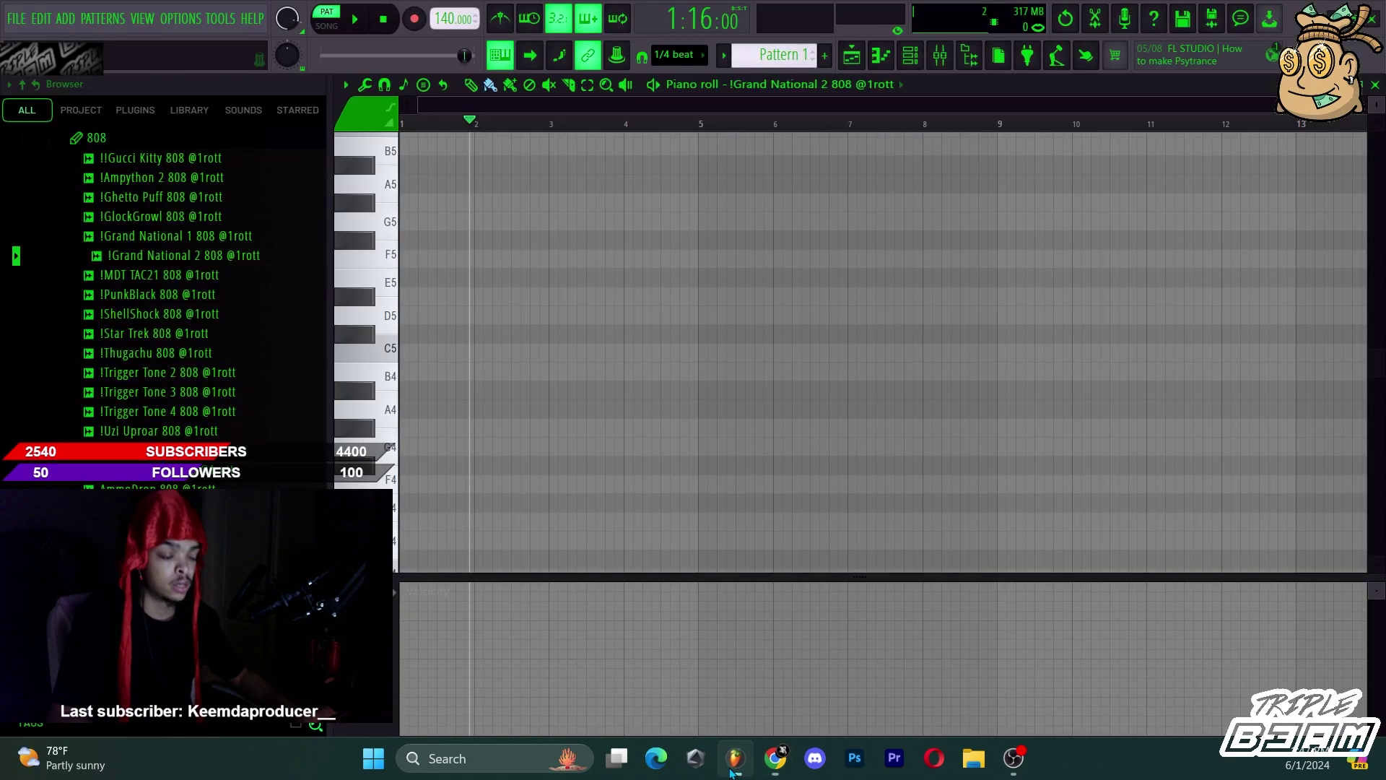
left_click(700, 55)
left_click(675, 207)
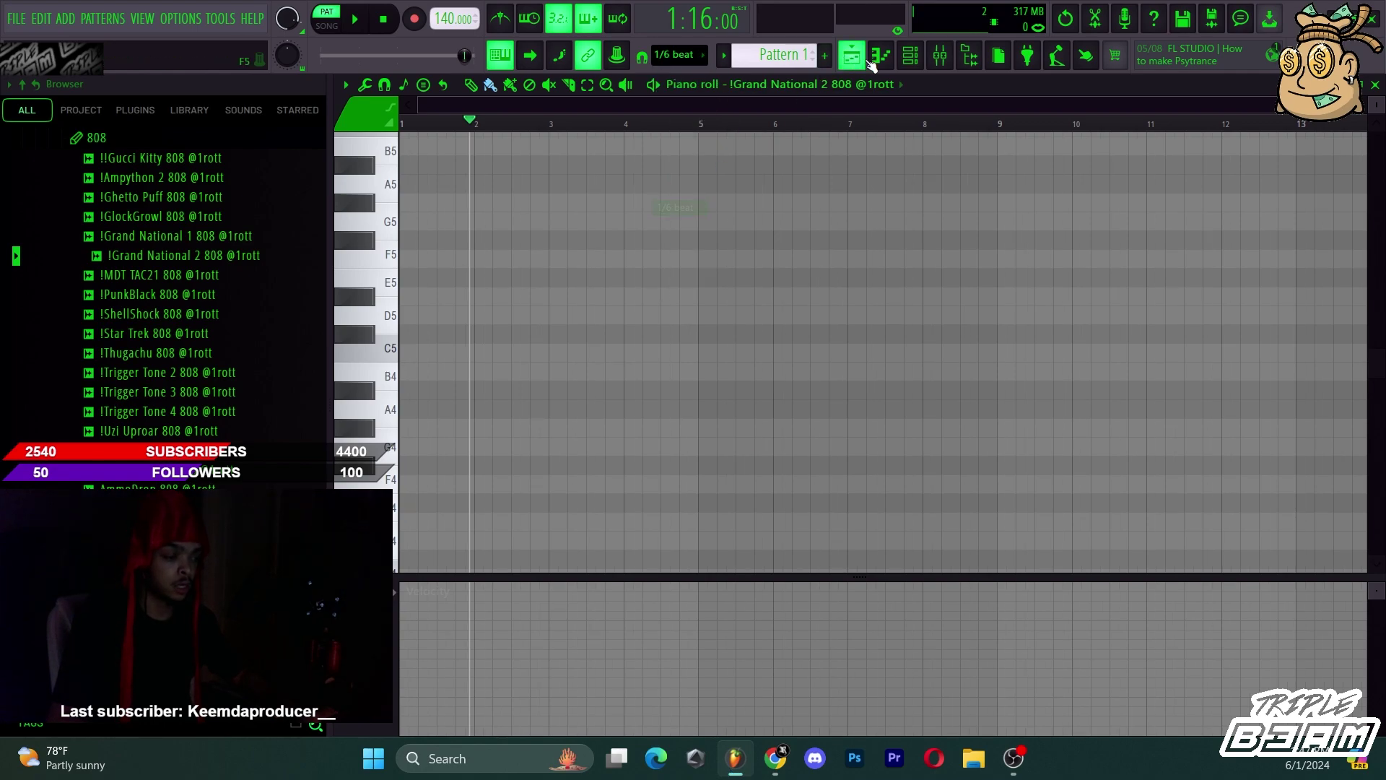
Show the channel rack and start a new project without saving changes to untitled.flp.
left_click(911, 55)
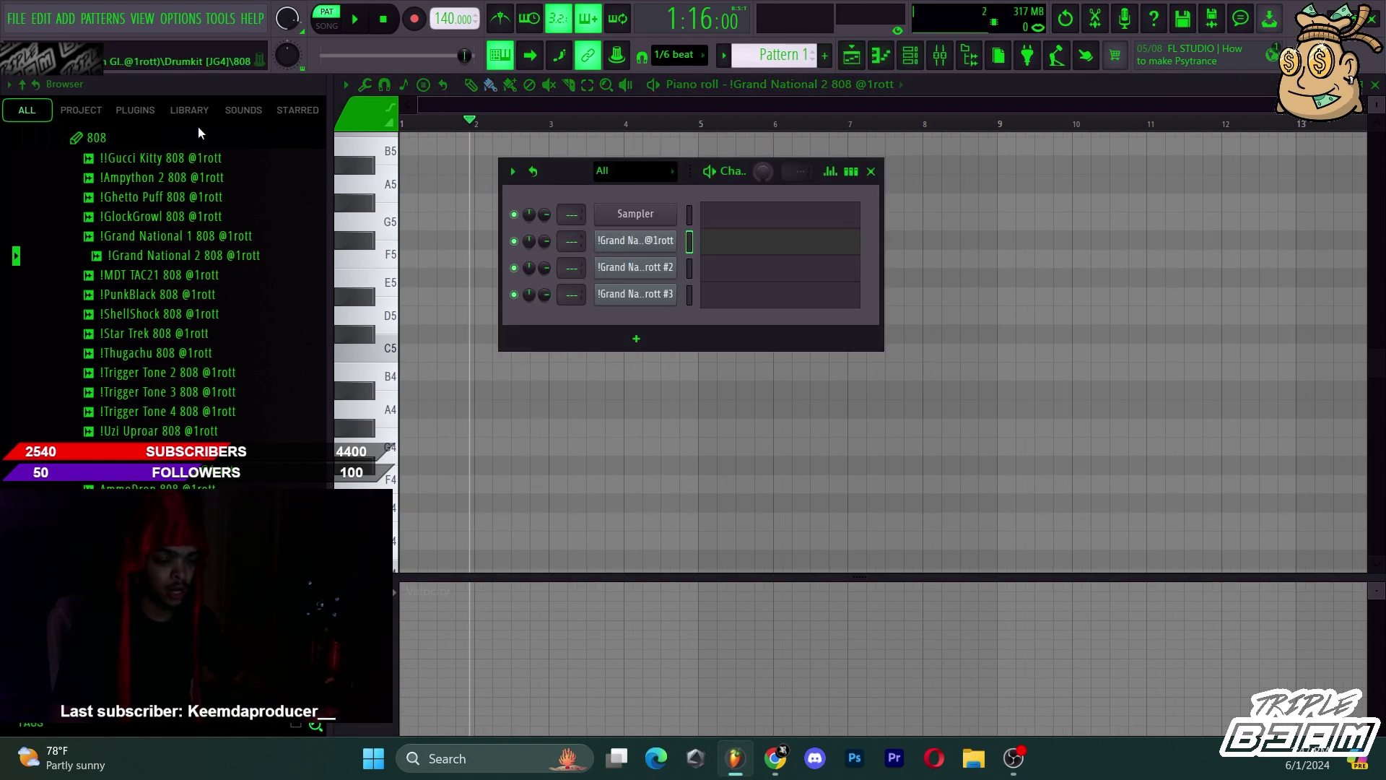
left_click(20, 20)
left_click(25, 41)
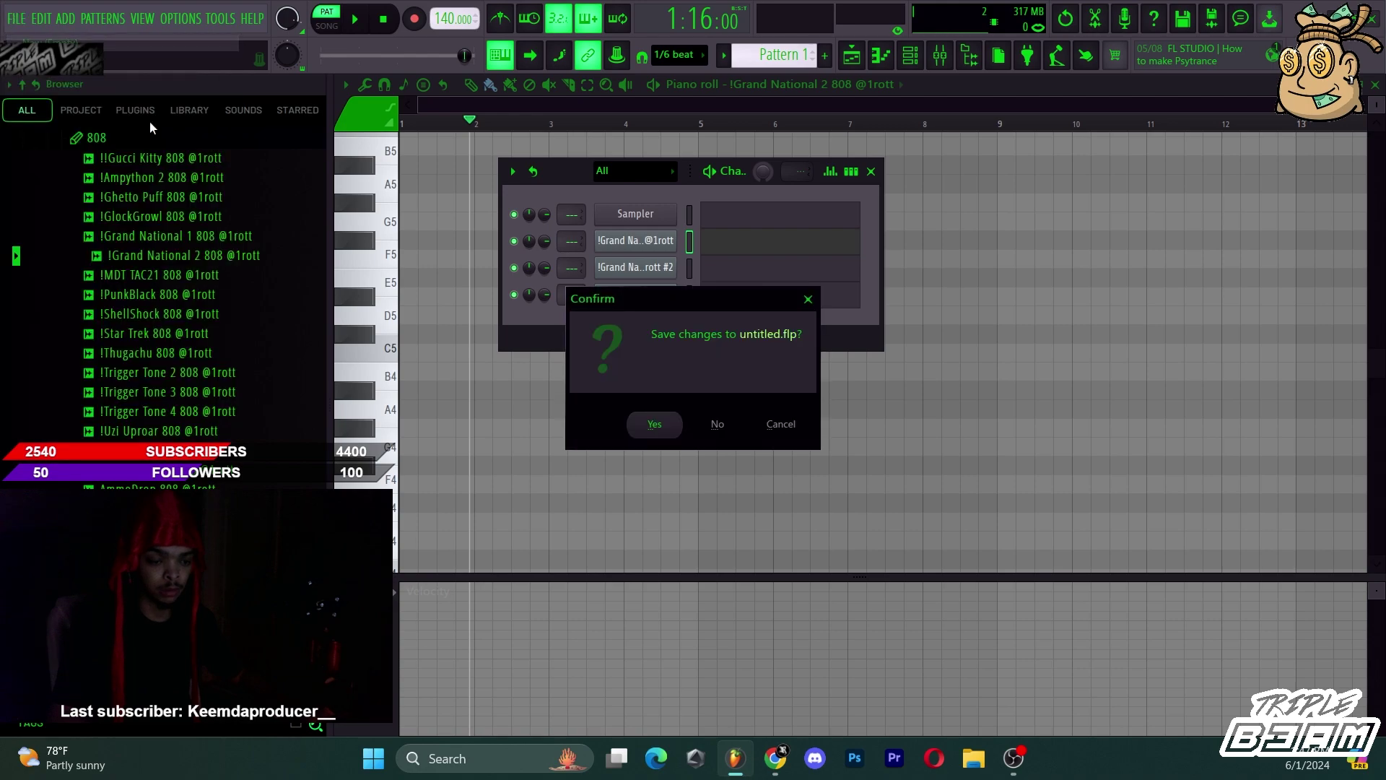
left_click(711, 427)
scroll(174, 245, "up", 4)
left_click(113, 369)
scroll(161, 404, "down", 2)
left_click(129, 298)
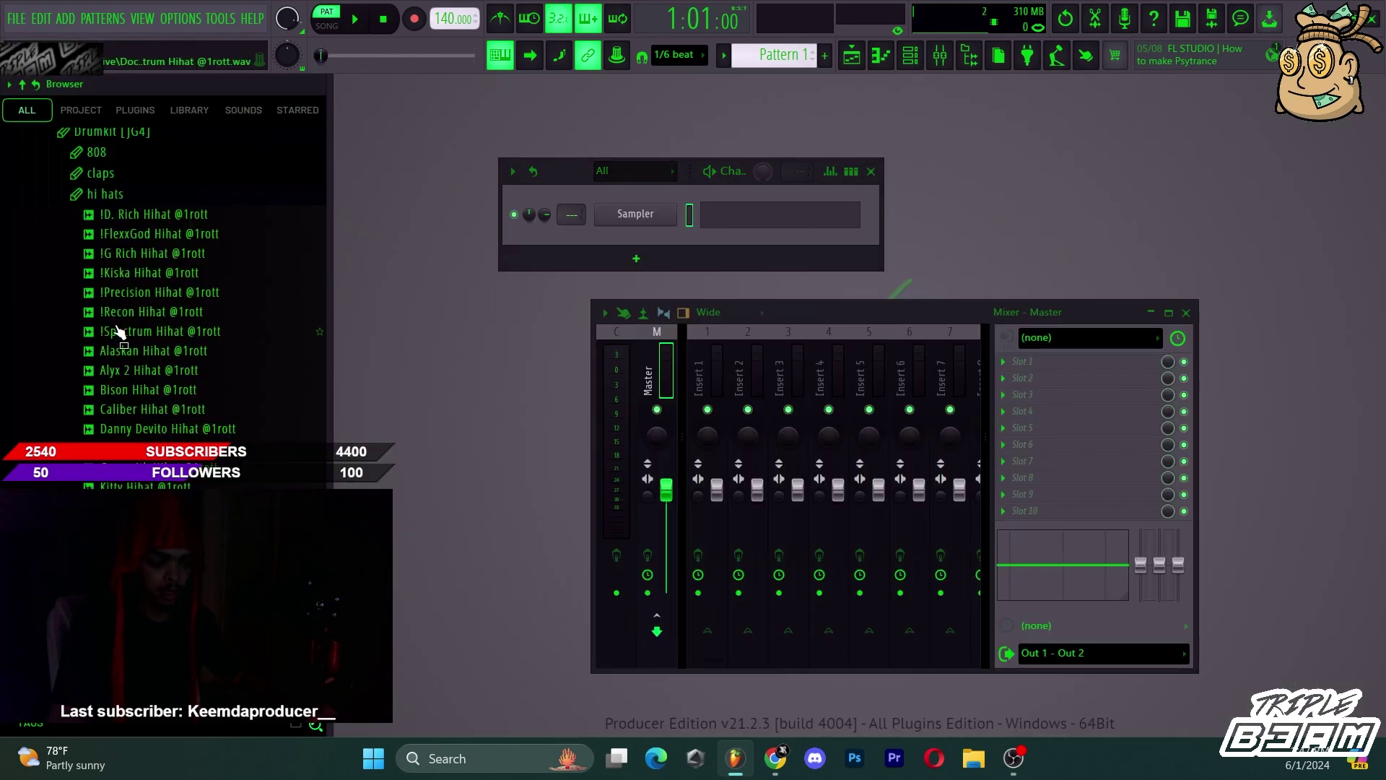
right_click(136, 217)
left_click(177, 245)
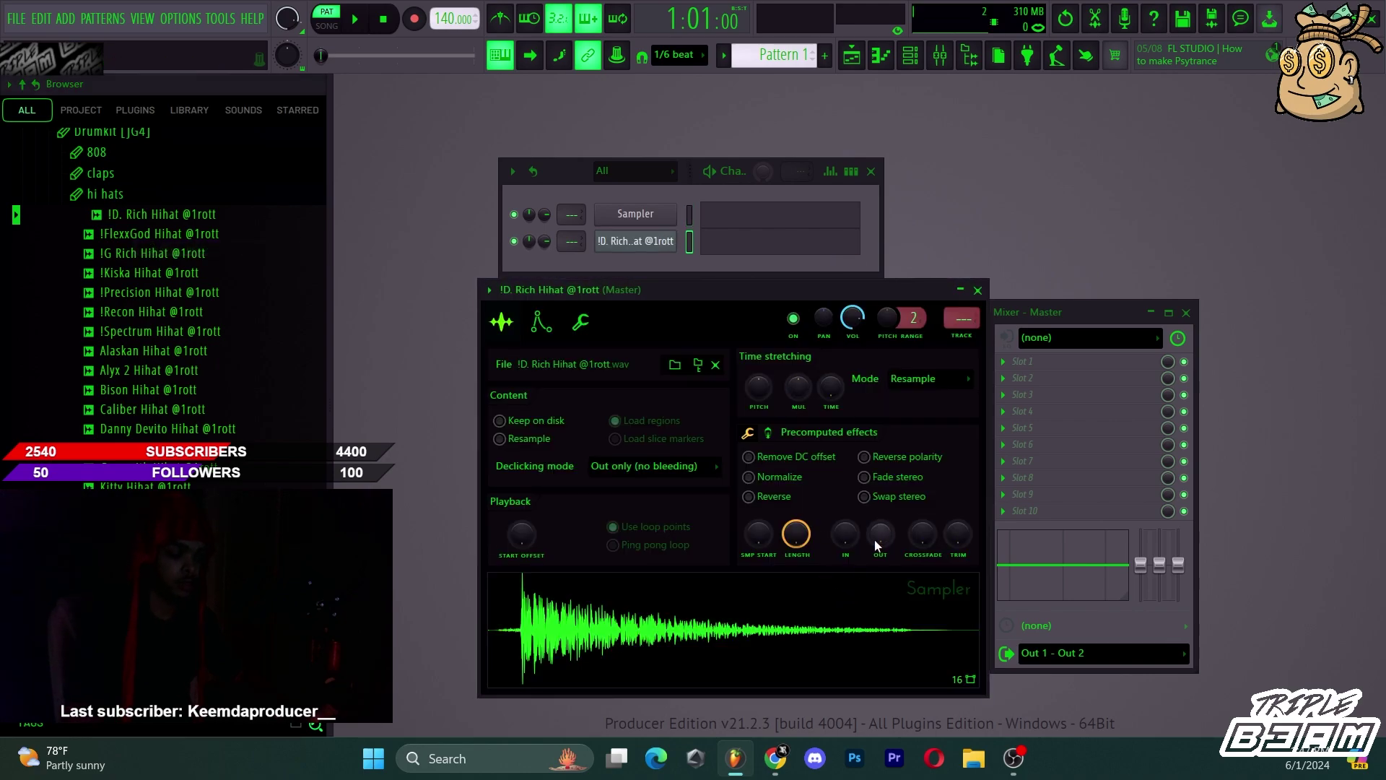
Raise the hi-hat sample's fade-out slightly and open the channel's piano roll.
left_click_drag(875, 541, 875, 531)
left_click(740, 246)
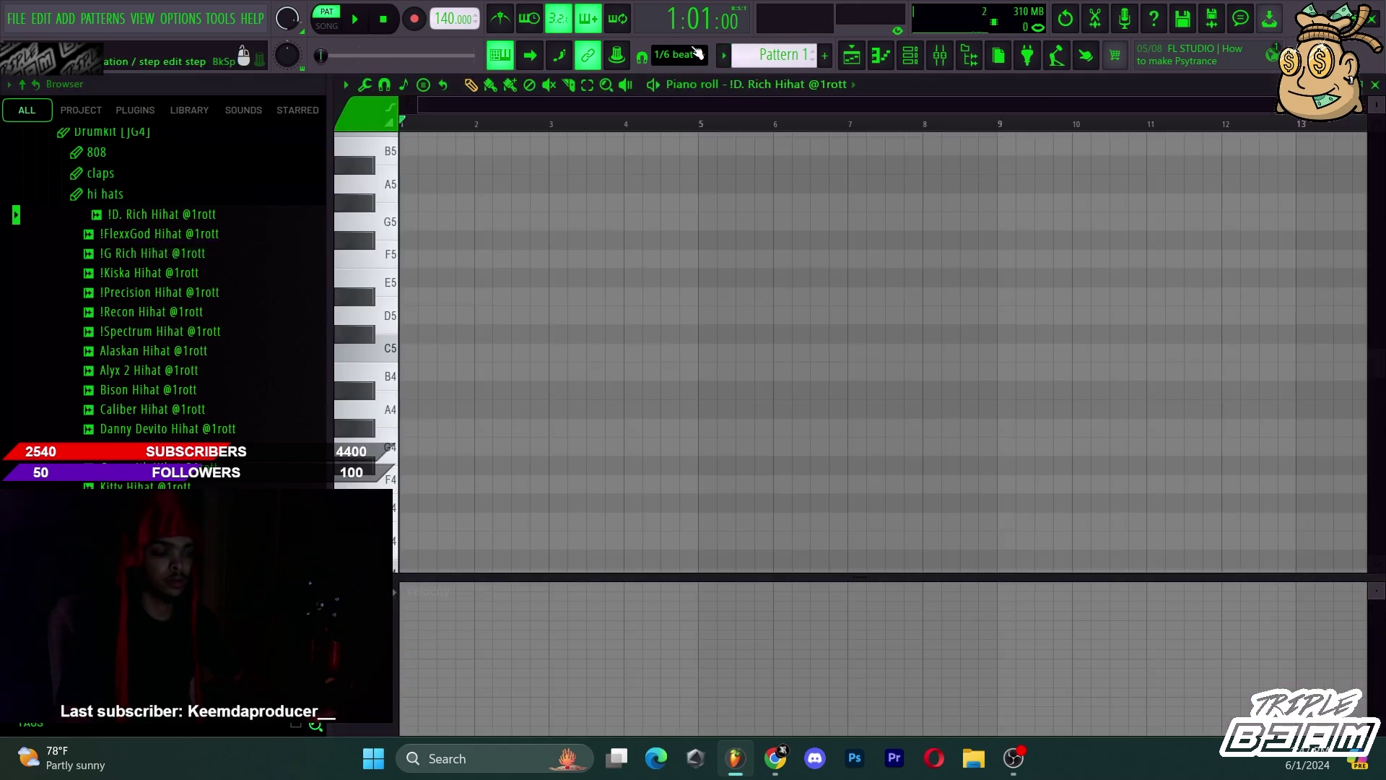
Paint a descending run of 1/6-beat hi-hat notes from B4 down to E4 and play it back.
left_click_drag(553, 503, 408, 379)
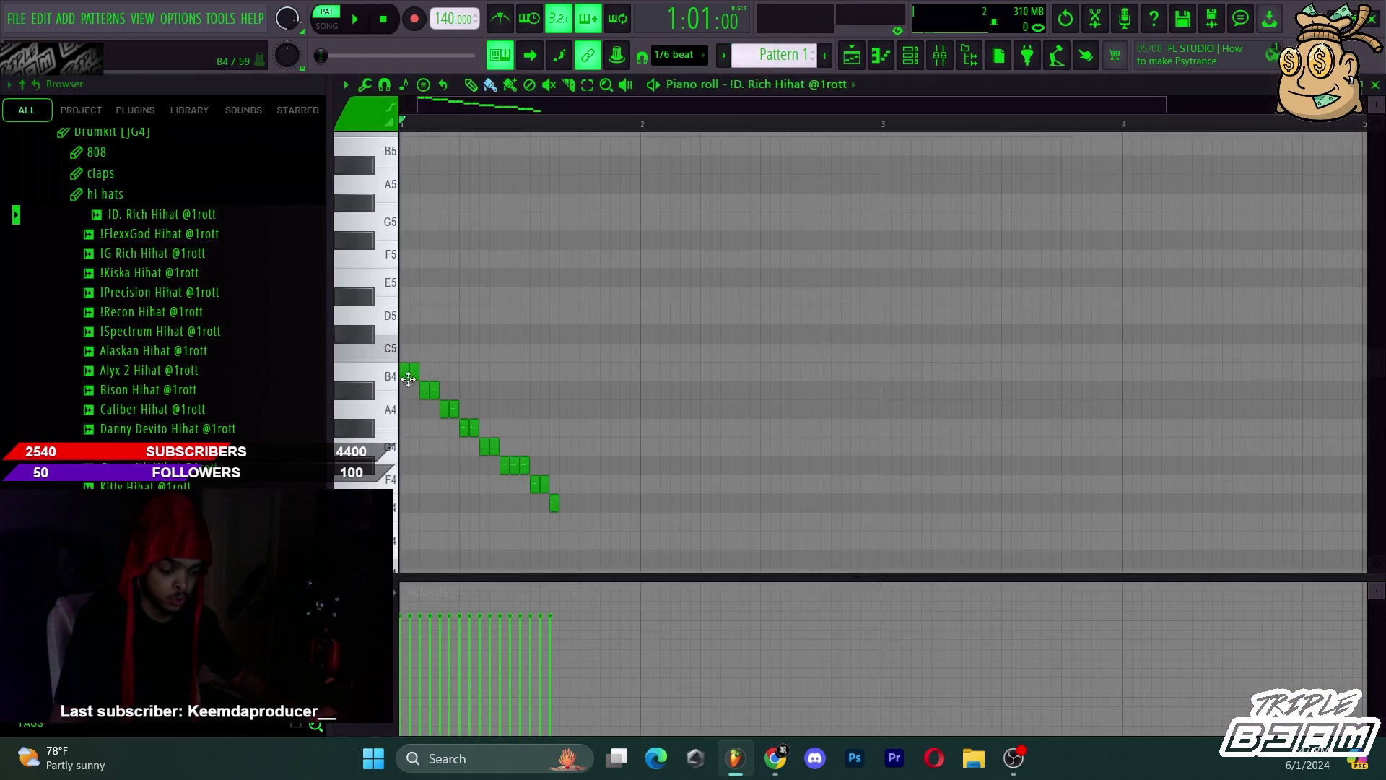
key("space")
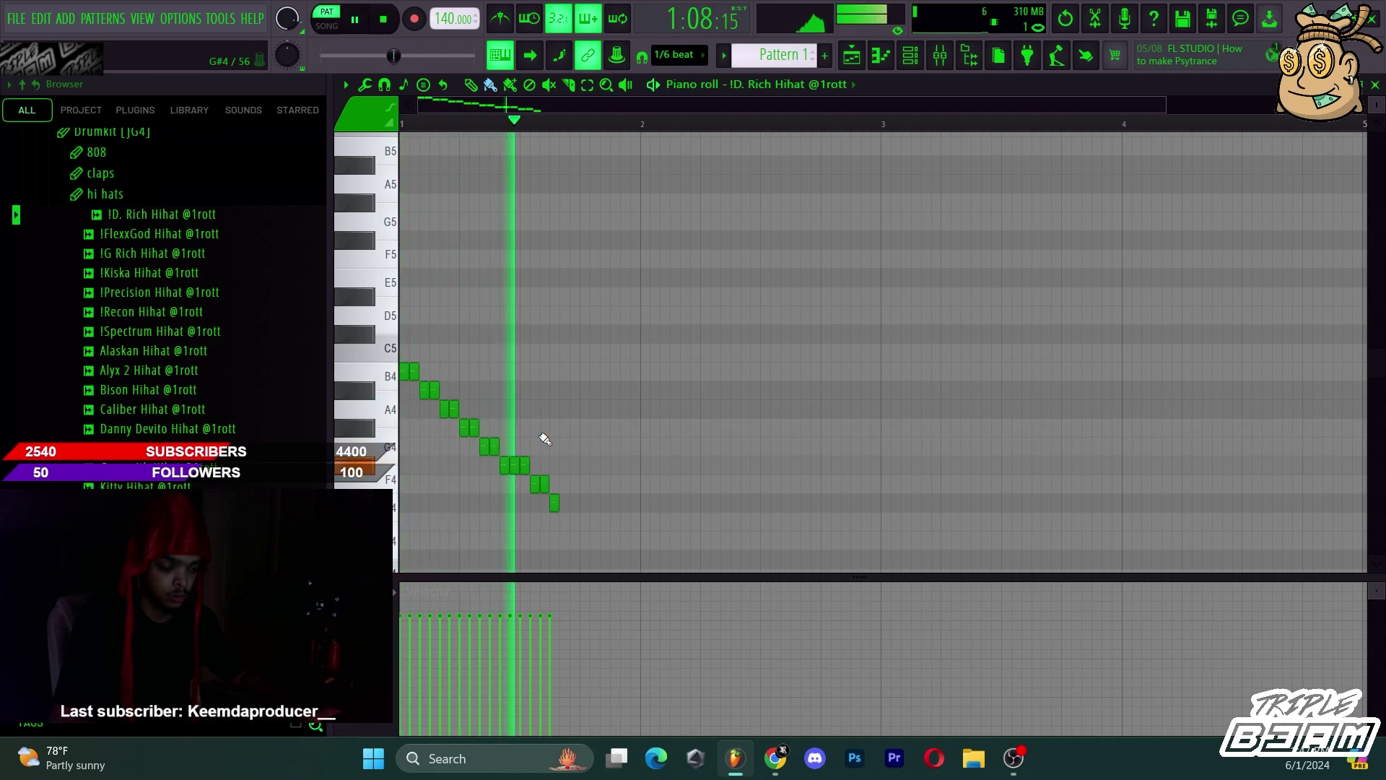
key("space")
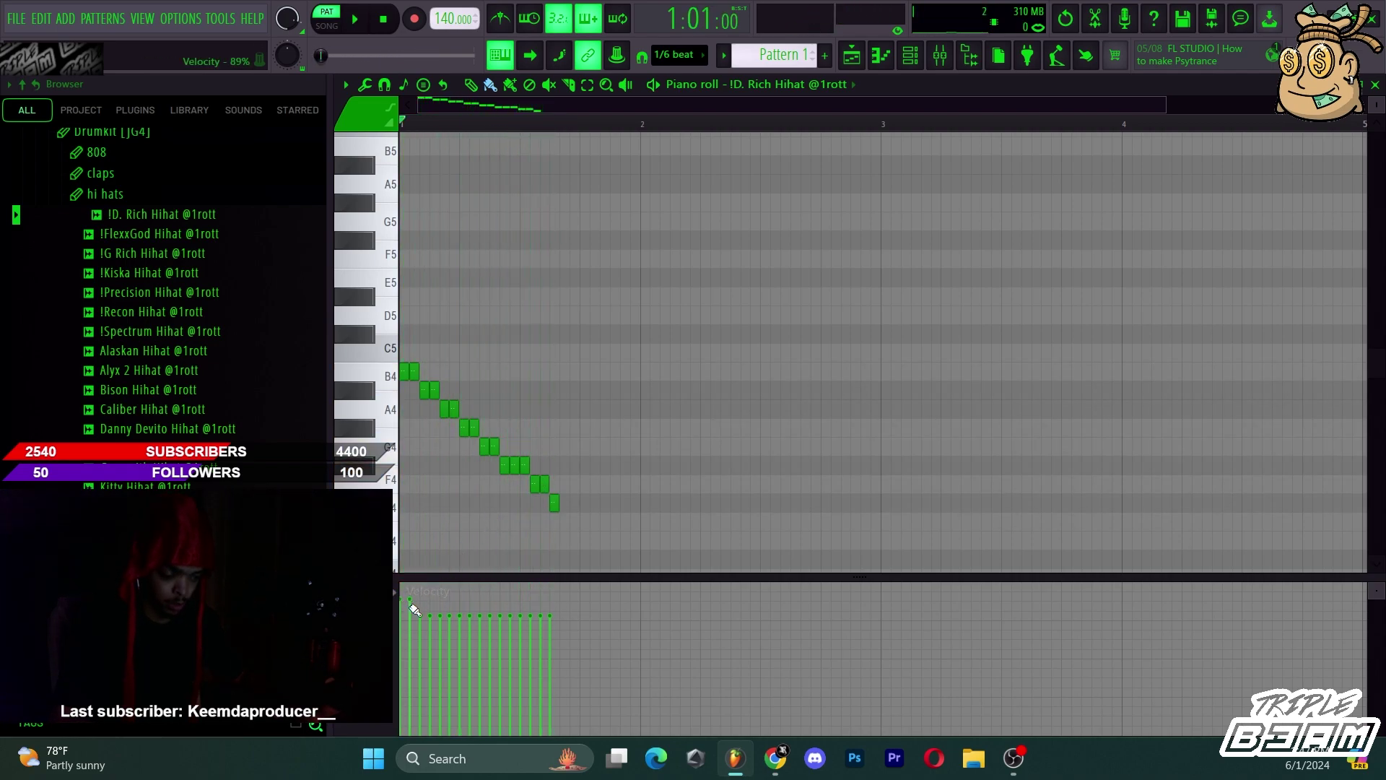
Level the hi-hat notes' velocities, and reshape them into a descending ramp ending at about 31%.
left_click_drag(490, 666, 500, 625)
mouse_move(604, 648)
left_mouse_down()
mouse_move(573, 635)
mouse_move(394, 649)
left_mouse_up()
mouse_move(527, 679)
left_mouse_down()
mouse_move(433, 629)
mouse_move(408, 649)
mouse_move(563, 662)
mouse_move(529, 651)
left_mouse_up()
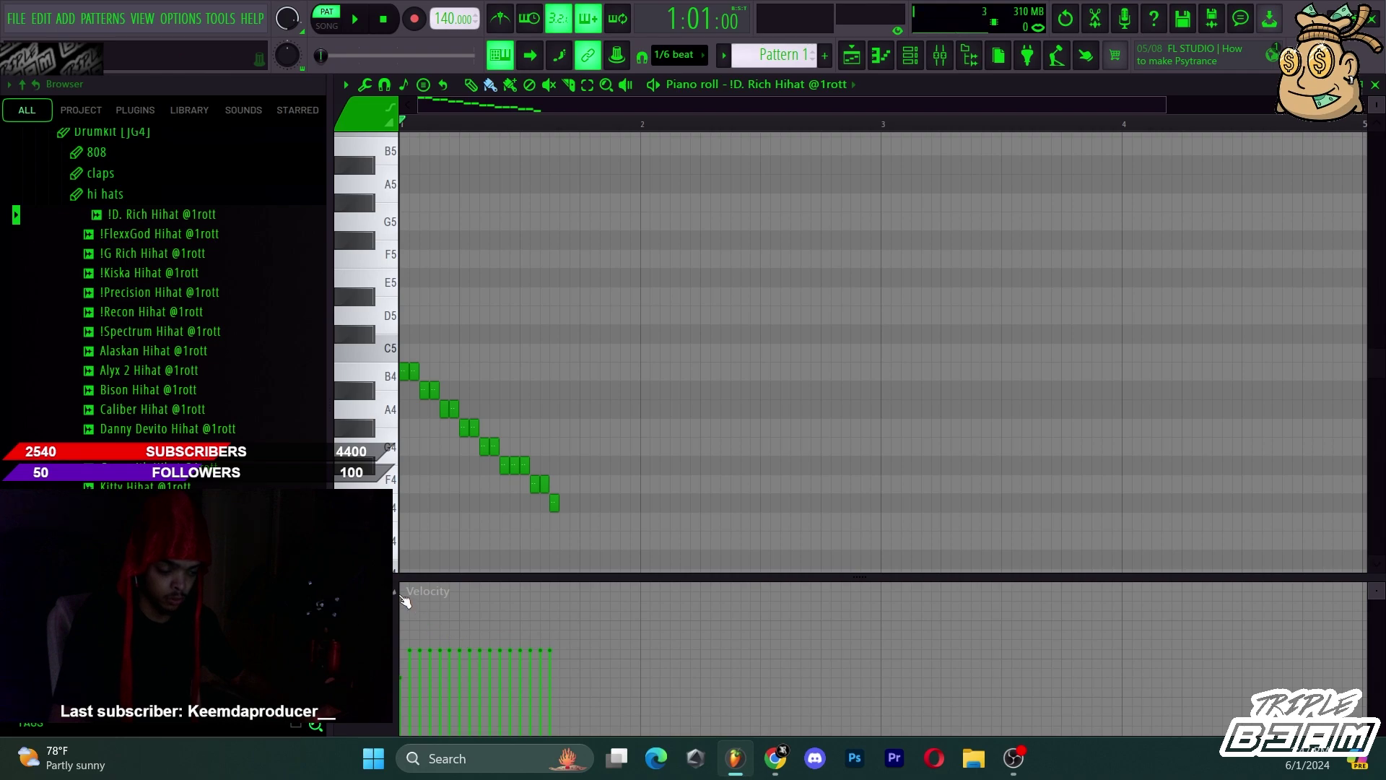
left_click_drag(409, 601, 561, 663)
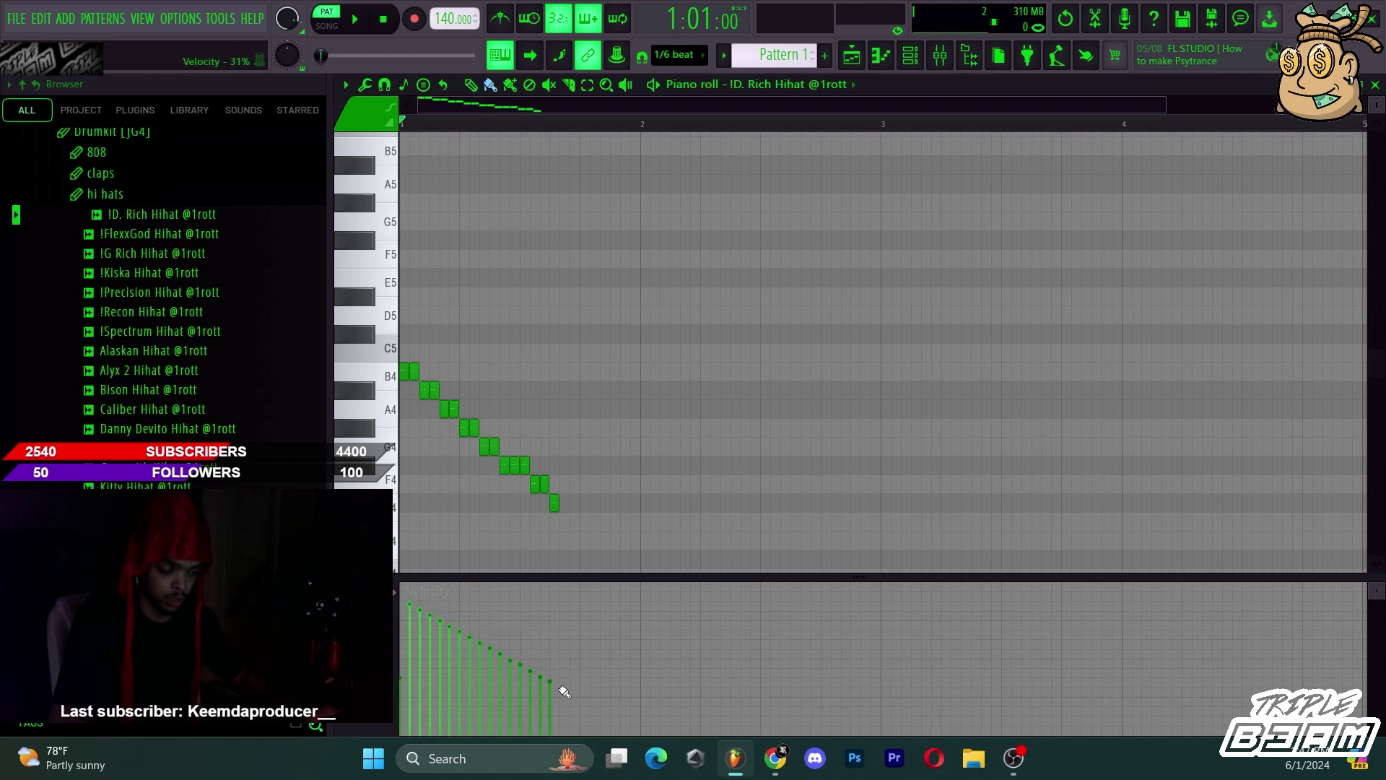
Clear all the painted hi-hat notes from the piano roll.
key("ctrl+a")
key("Delete")
key("ctrl+z")
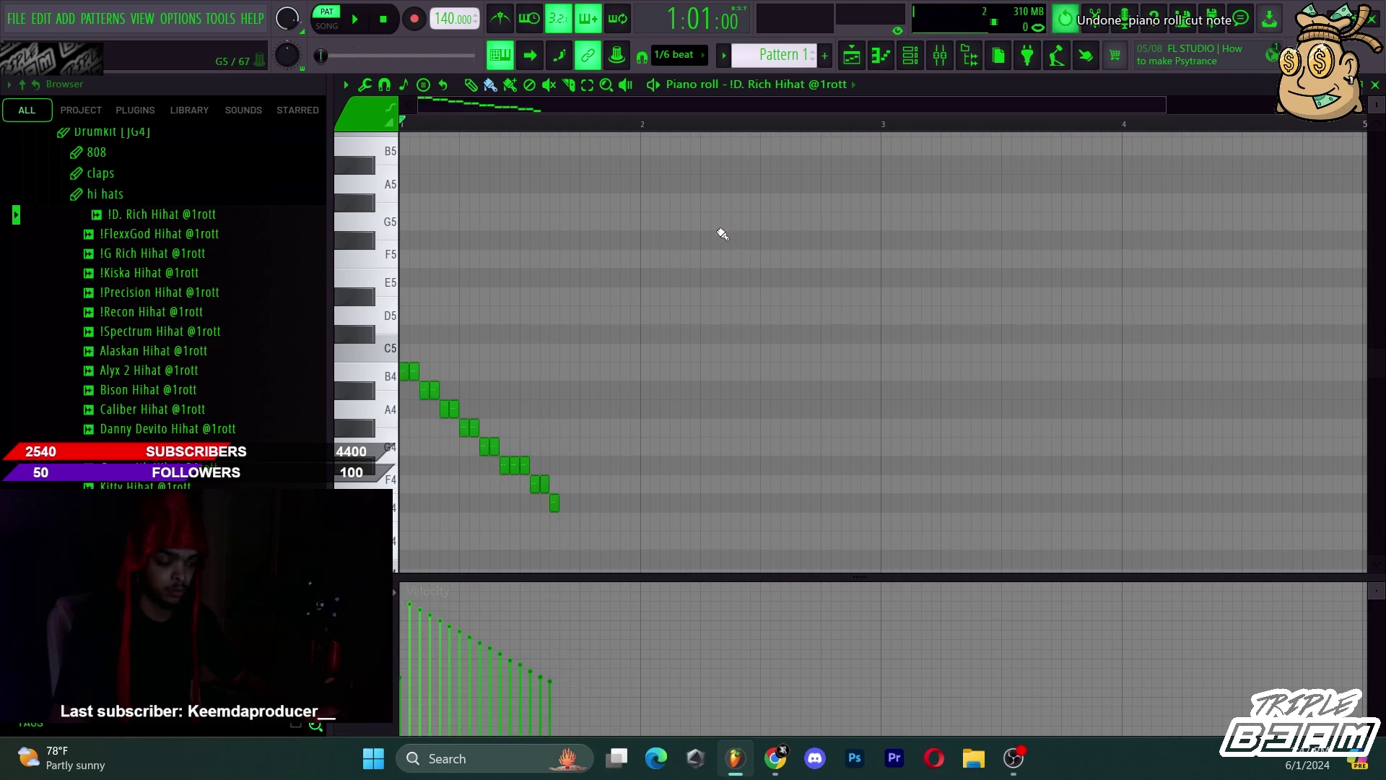
key("ctrl+z")
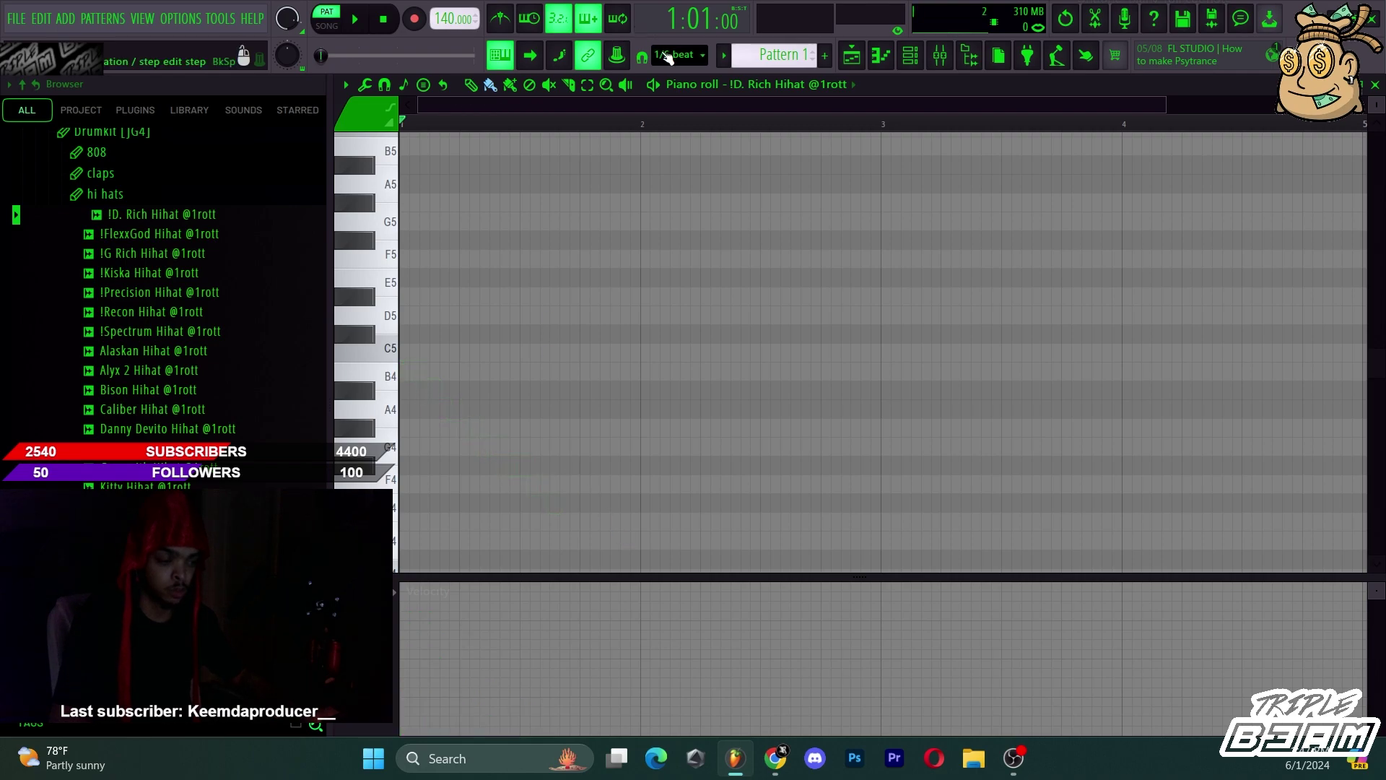
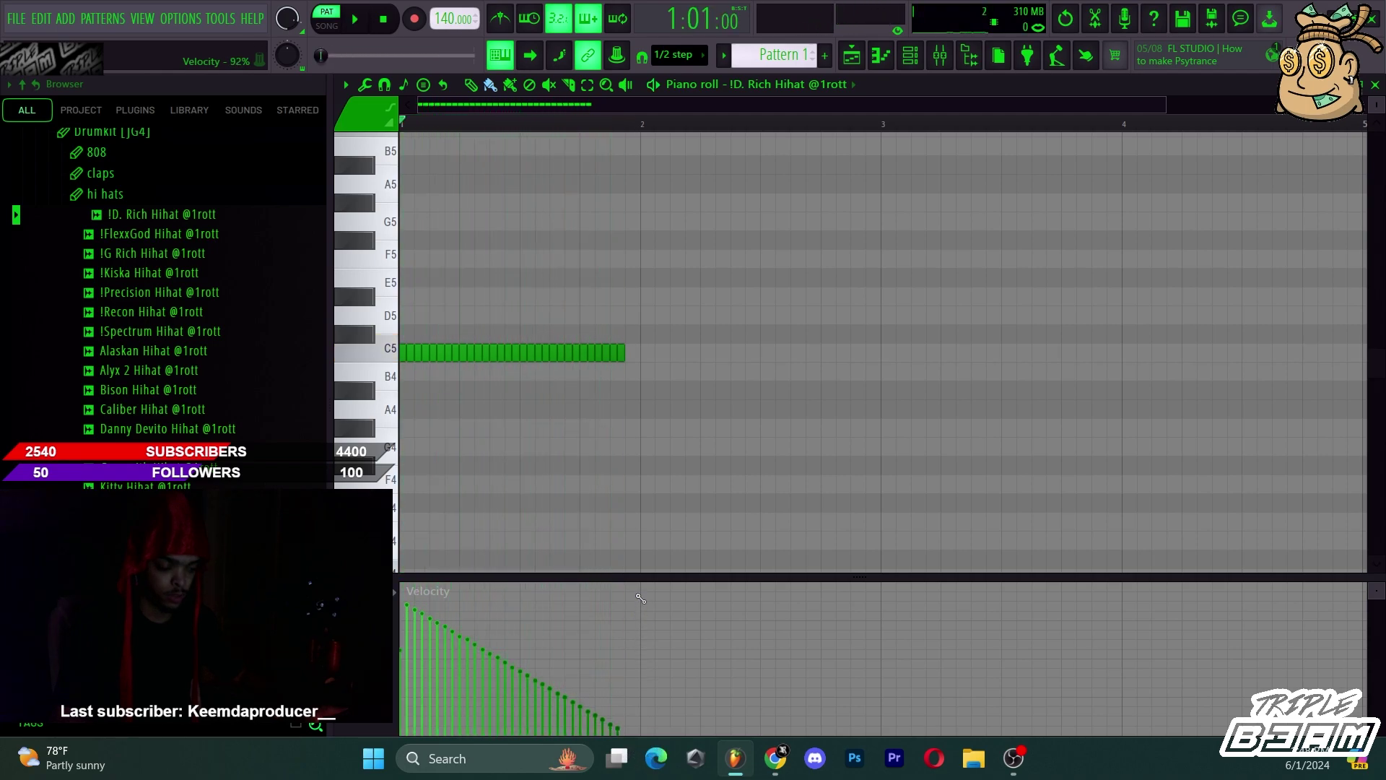
Shape the C5 notes' velocities into a rising ramp, audition the run, and undo the velocity edits.
left_click_drag(618, 603, 405, 700)
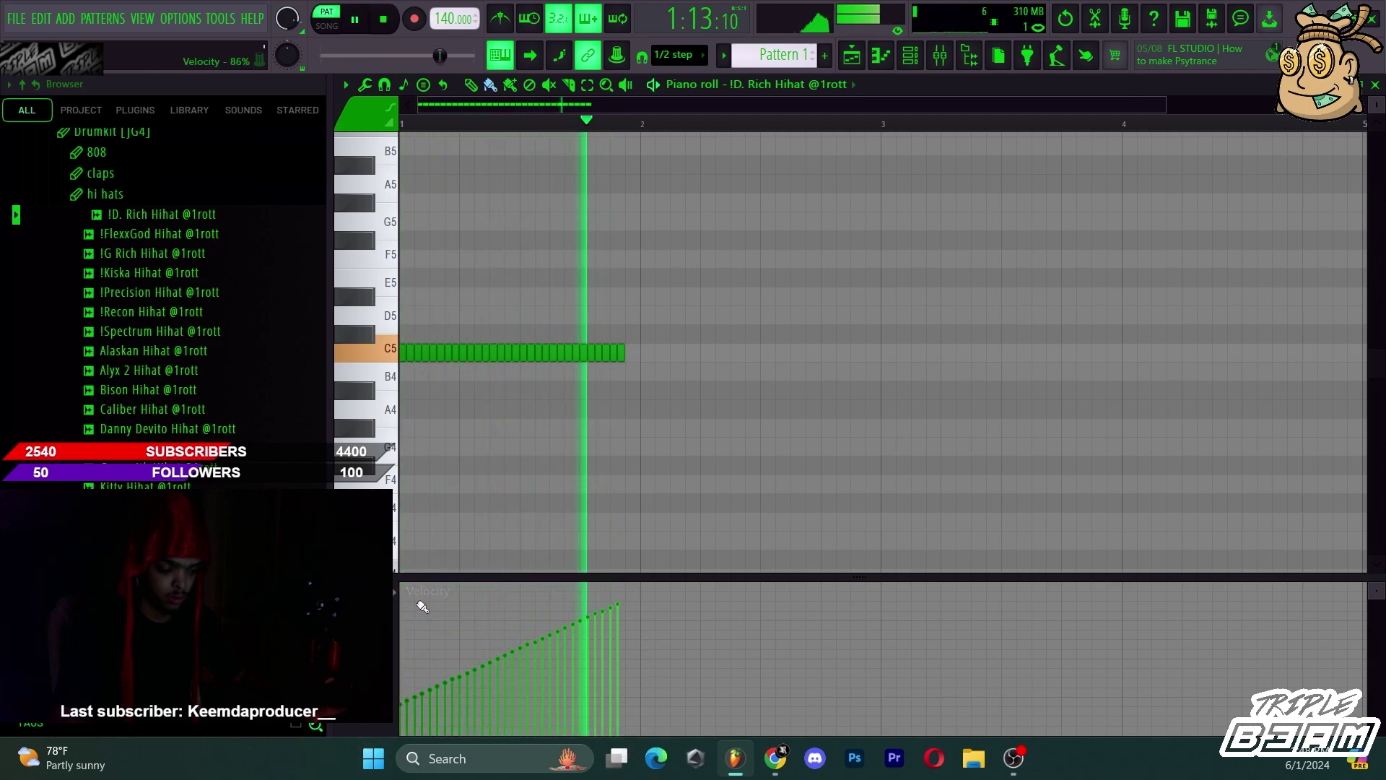
key("space")
key("ctrl+z")
key("ctrl+z")
Cycle the event lane through filter cutoff, filter resonance and channel panning back to velocity, and undo the last edit.
scroll(366, 628, "down", 2)
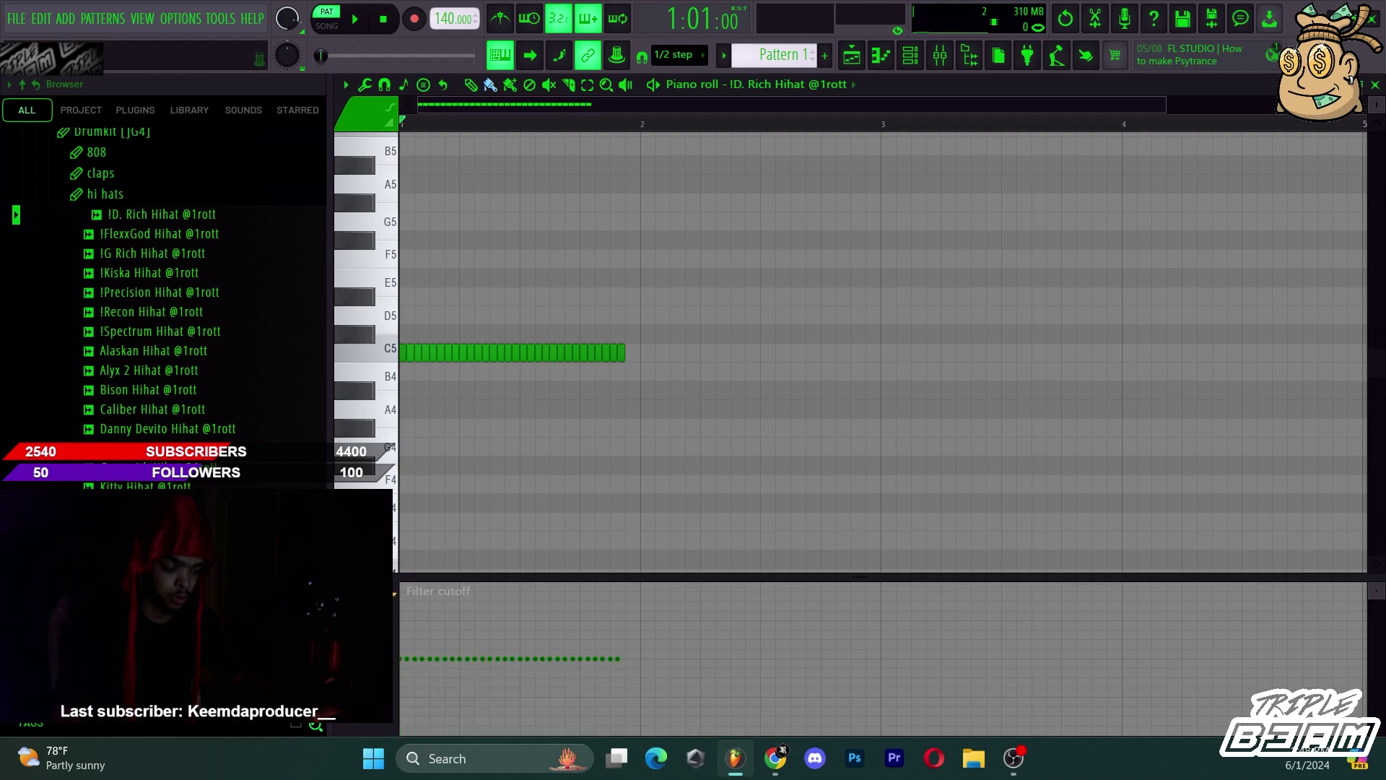
scroll(367, 628, "up", 1)
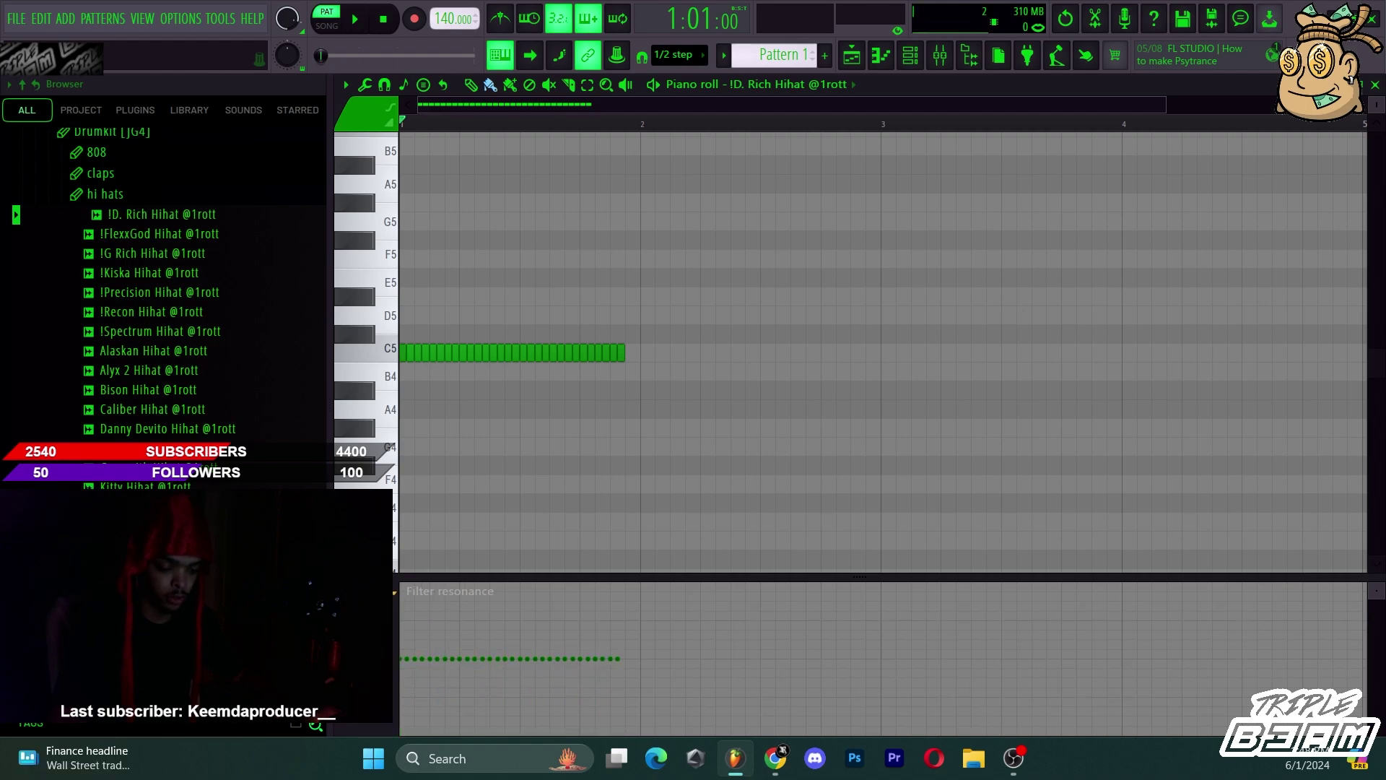
scroll(366, 628, "up", 5)
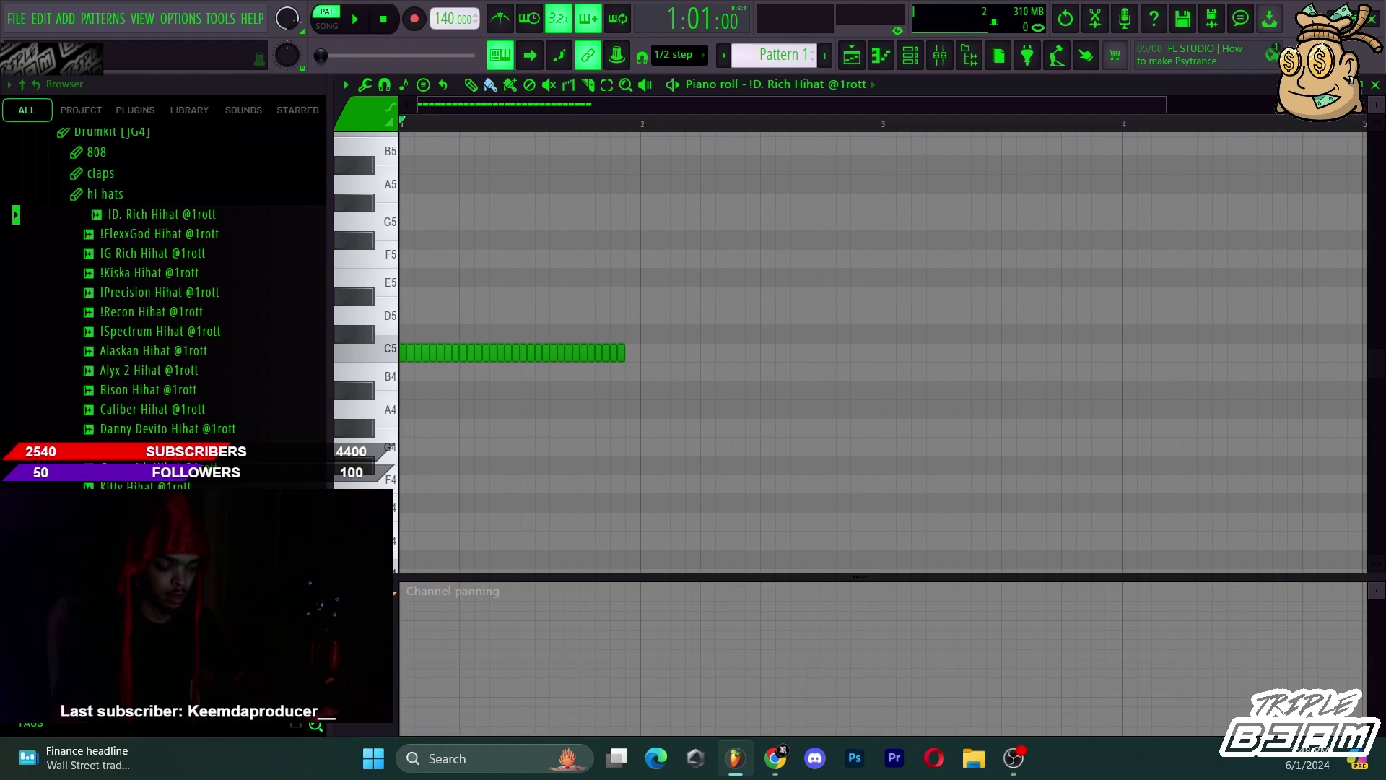
scroll(367, 628, "down", 4)
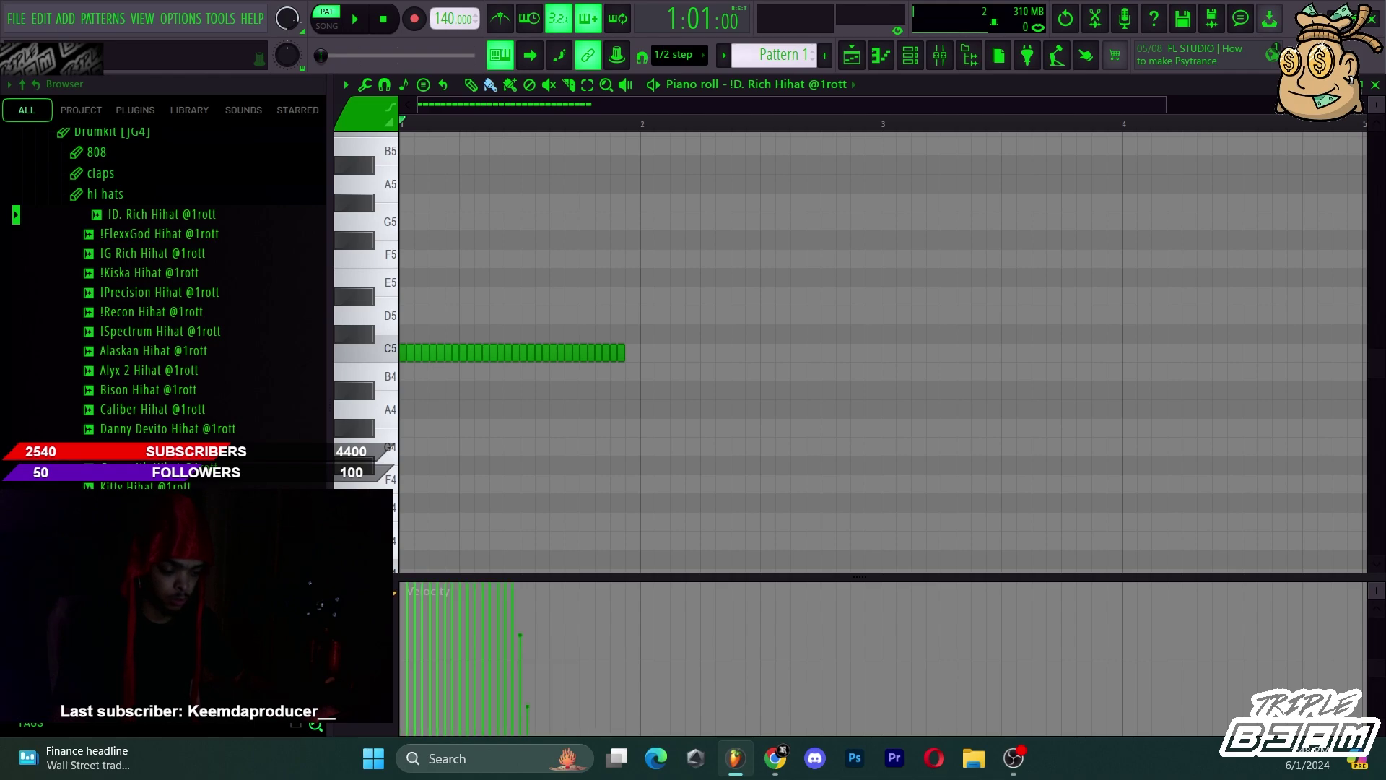
key("ctrl+z")
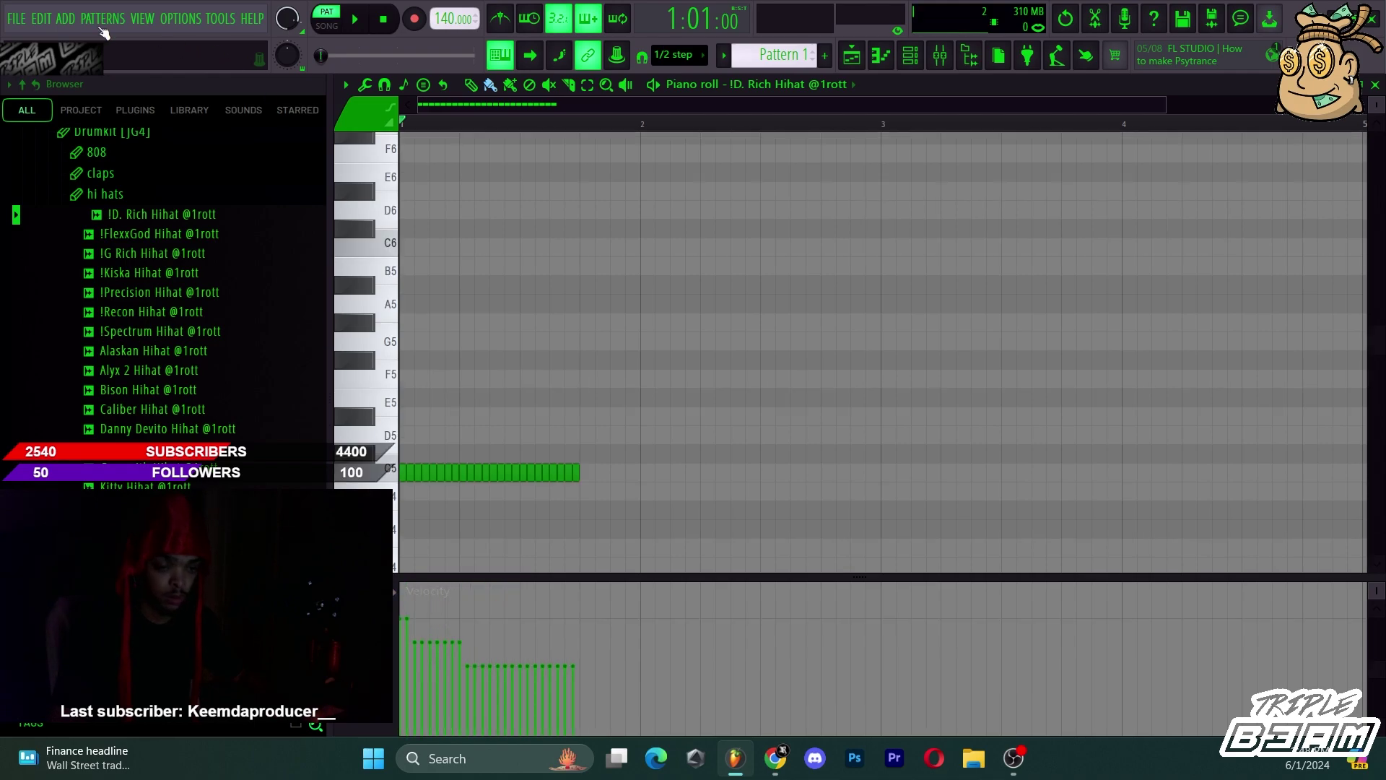
left_click(16, 19)
left_click(36, 43)
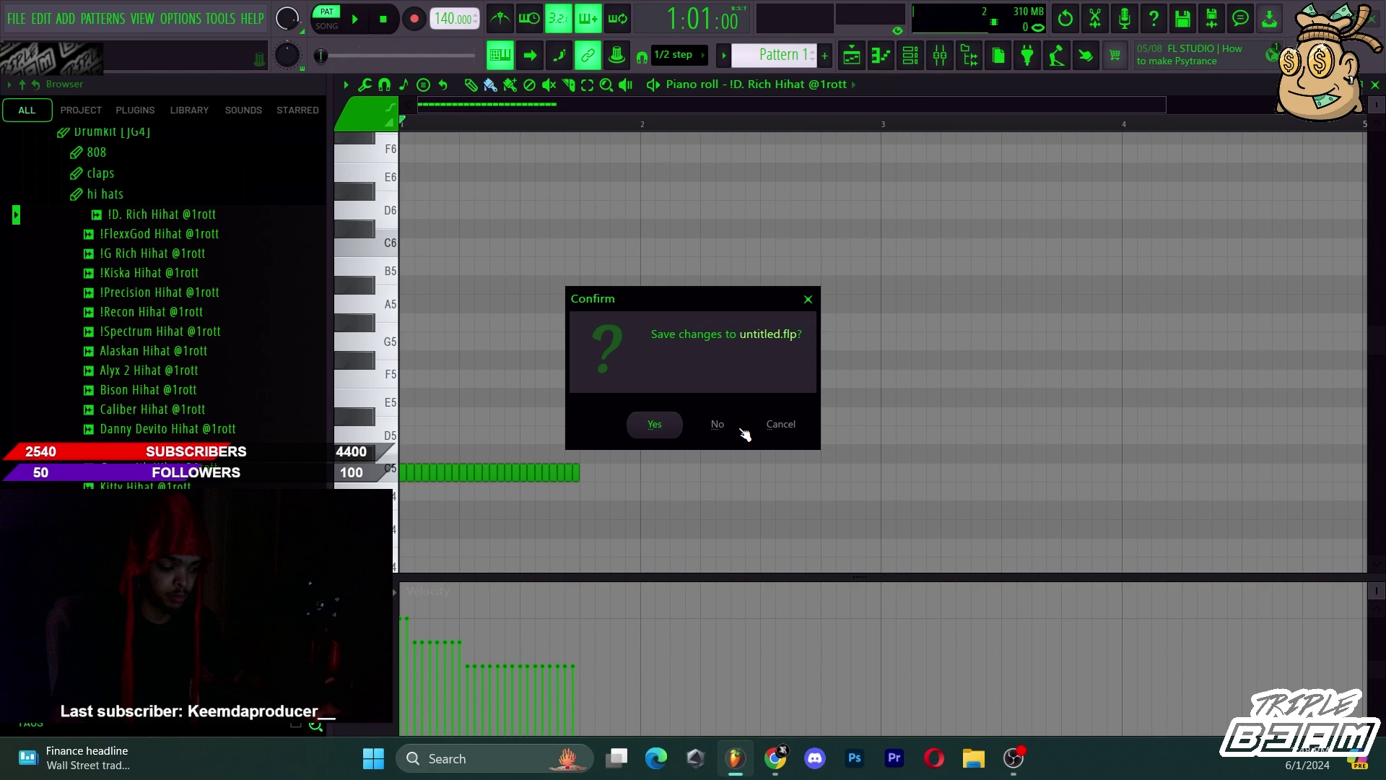
left_click(714, 424)
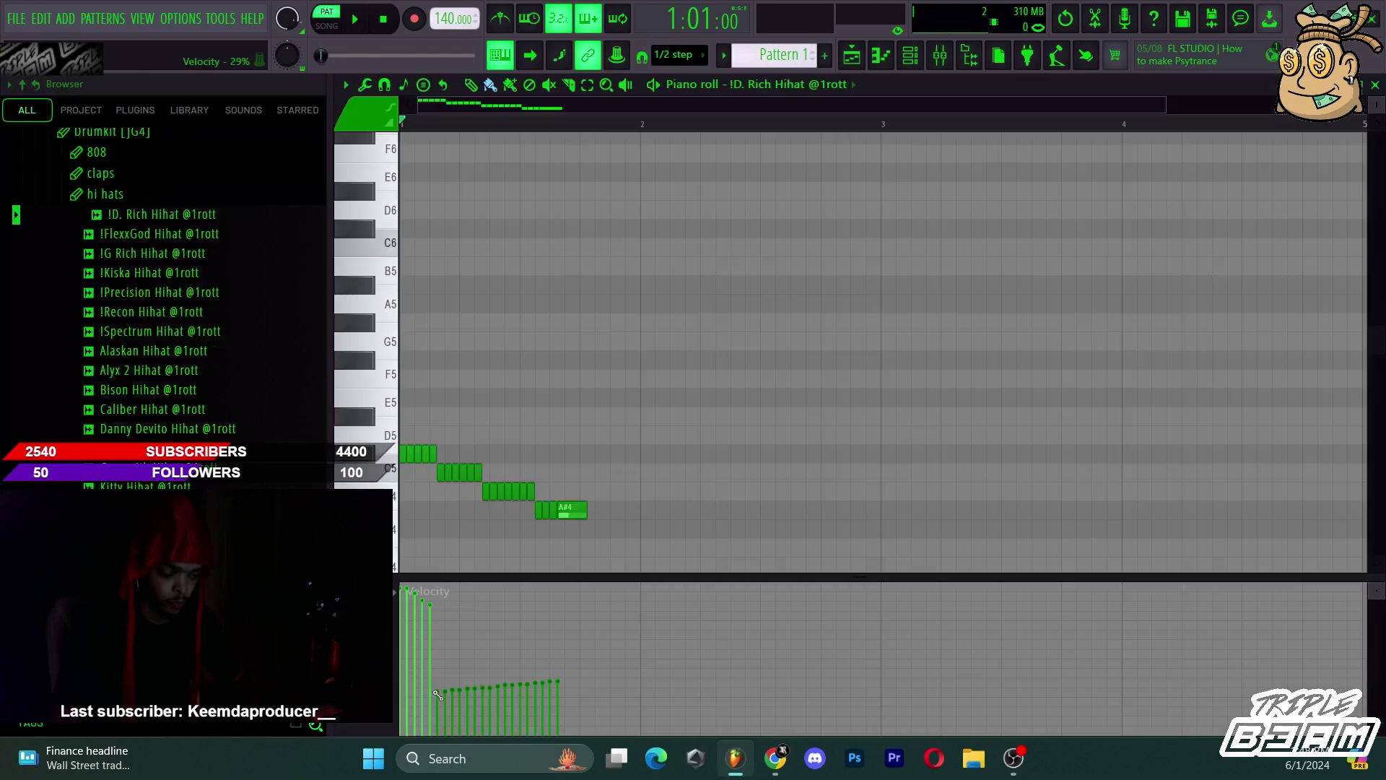
Redraw the velocities of the stepped hi-hat notes as one continuous descending ramp.
mouse_move(412, 626)
left_mouse_down()
mouse_move(531, 705)
mouse_move(399, 614)
left_mouse_up()
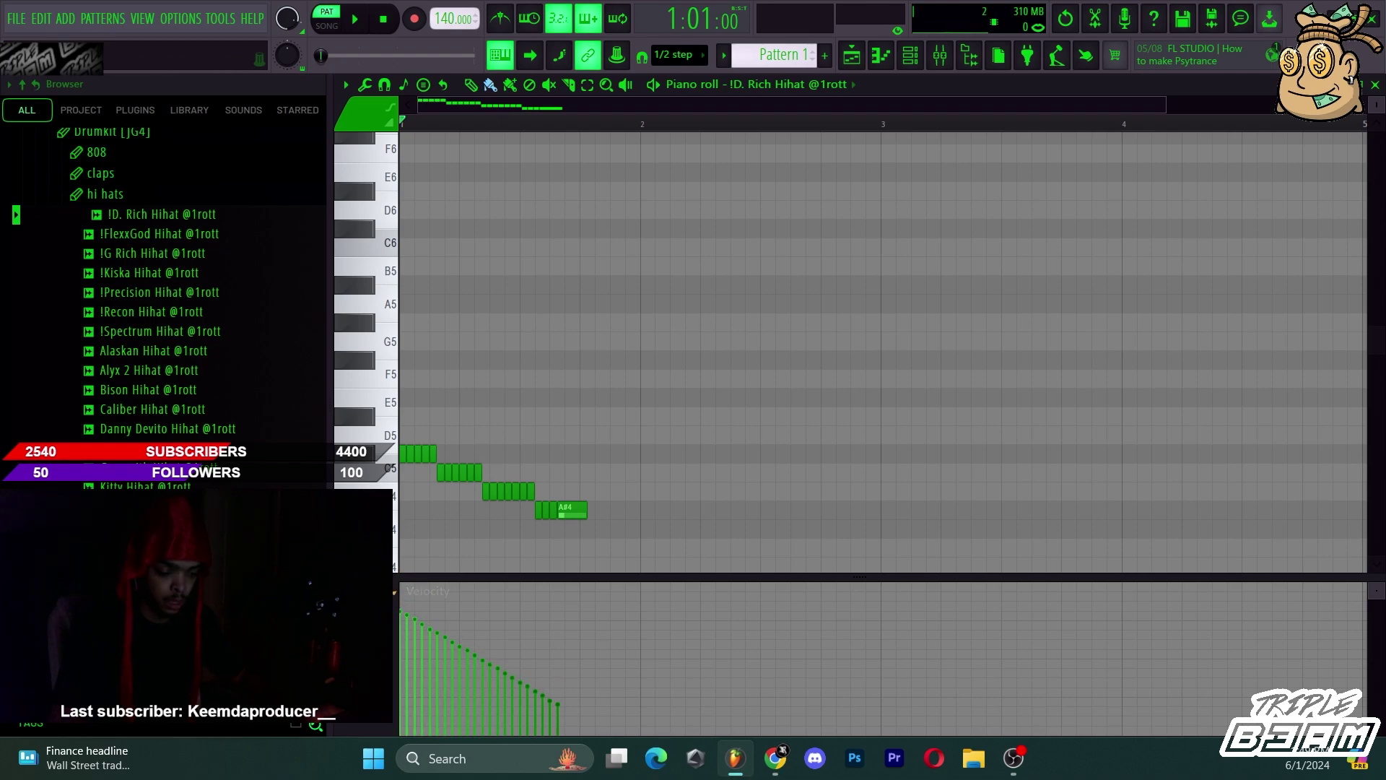
Try the notes' filter cutoff at about 55% and about -44% during playback, and undo both edits.
scroll(366, 650, "down", 2)
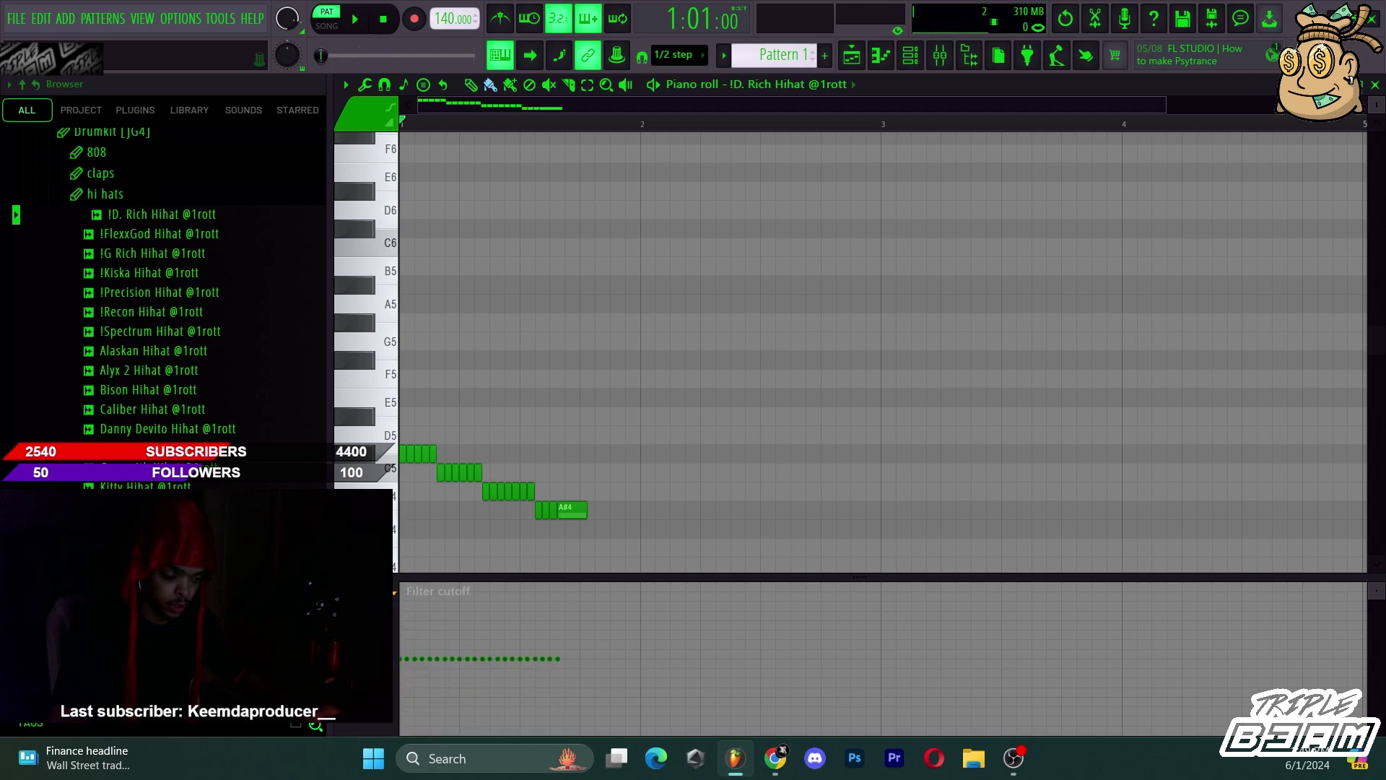
left_click_drag(401, 617, 560, 617)
key("space")
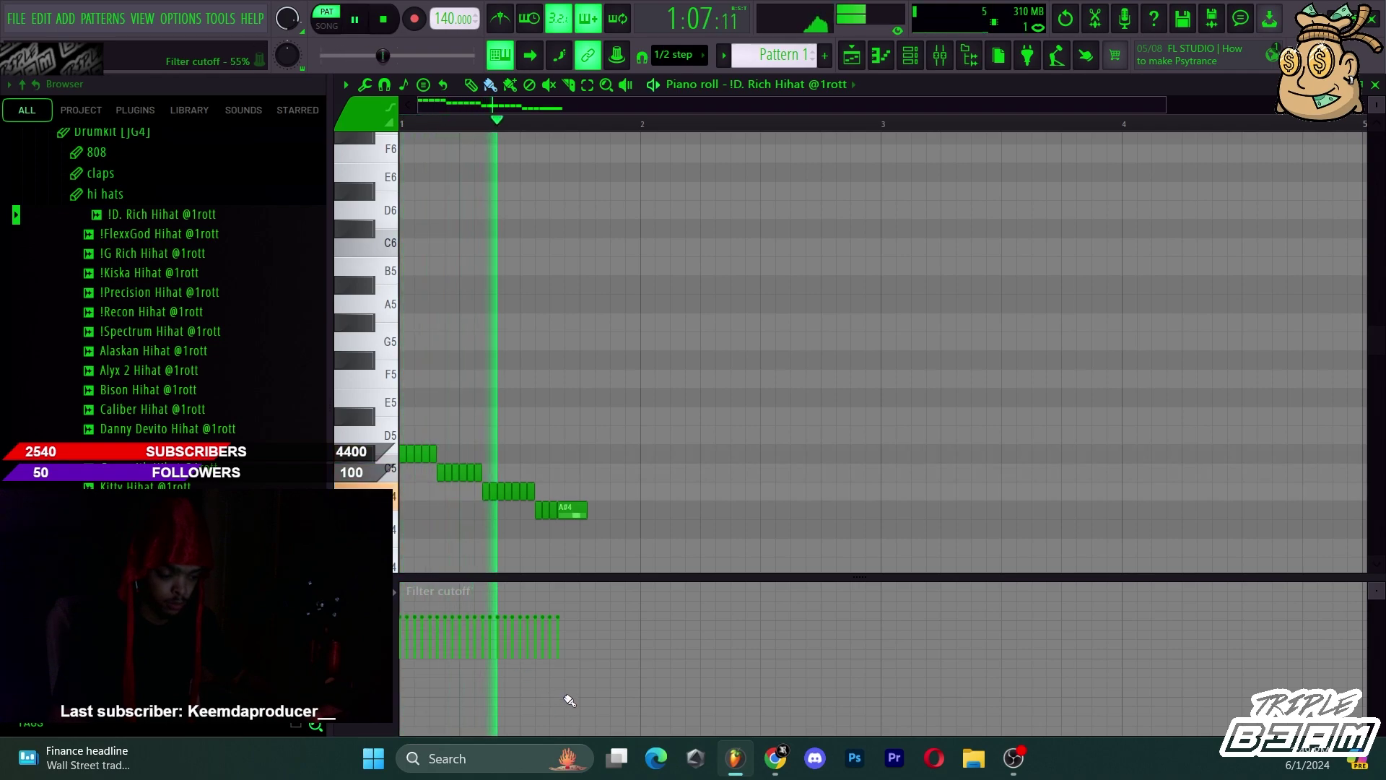
left_click_drag(564, 692, 401, 691)
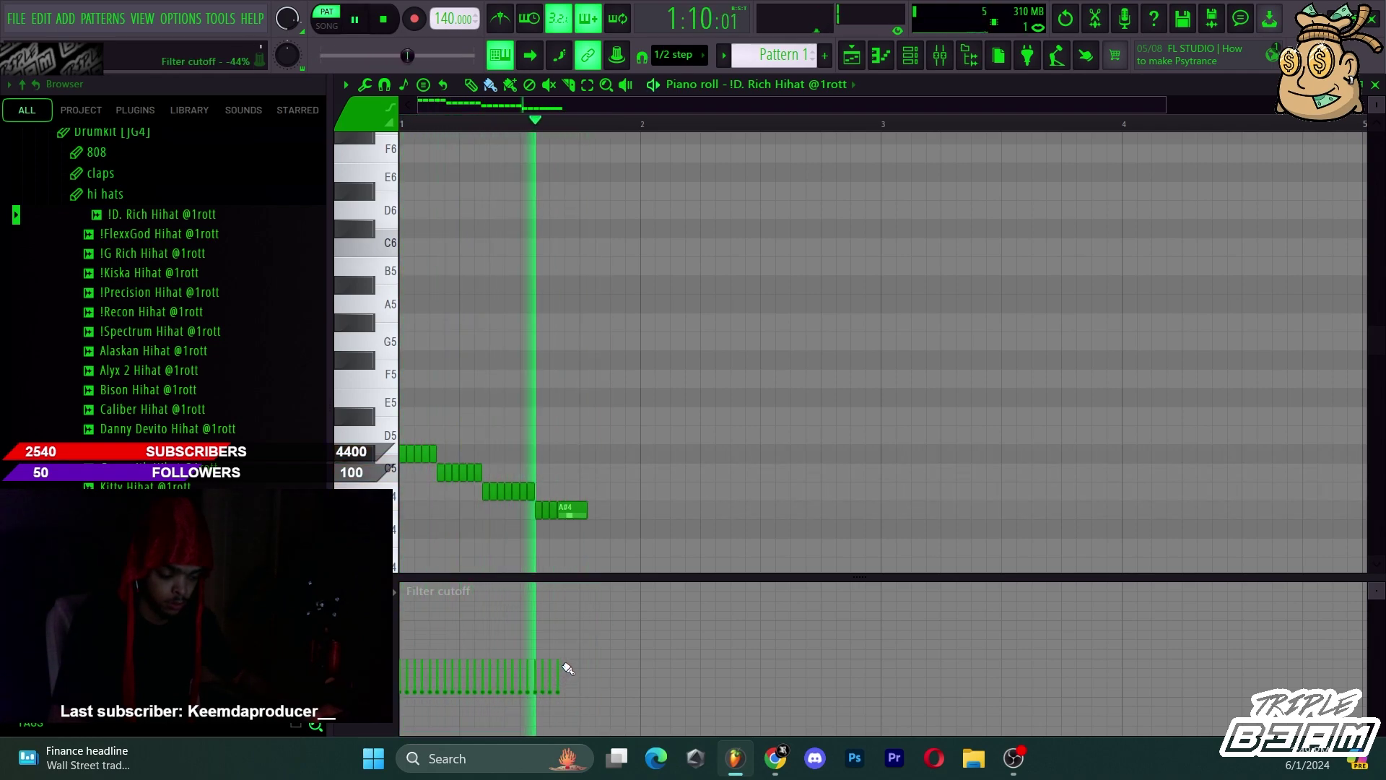
key("space")
key("ctrl+z")
key("ctrl+z")
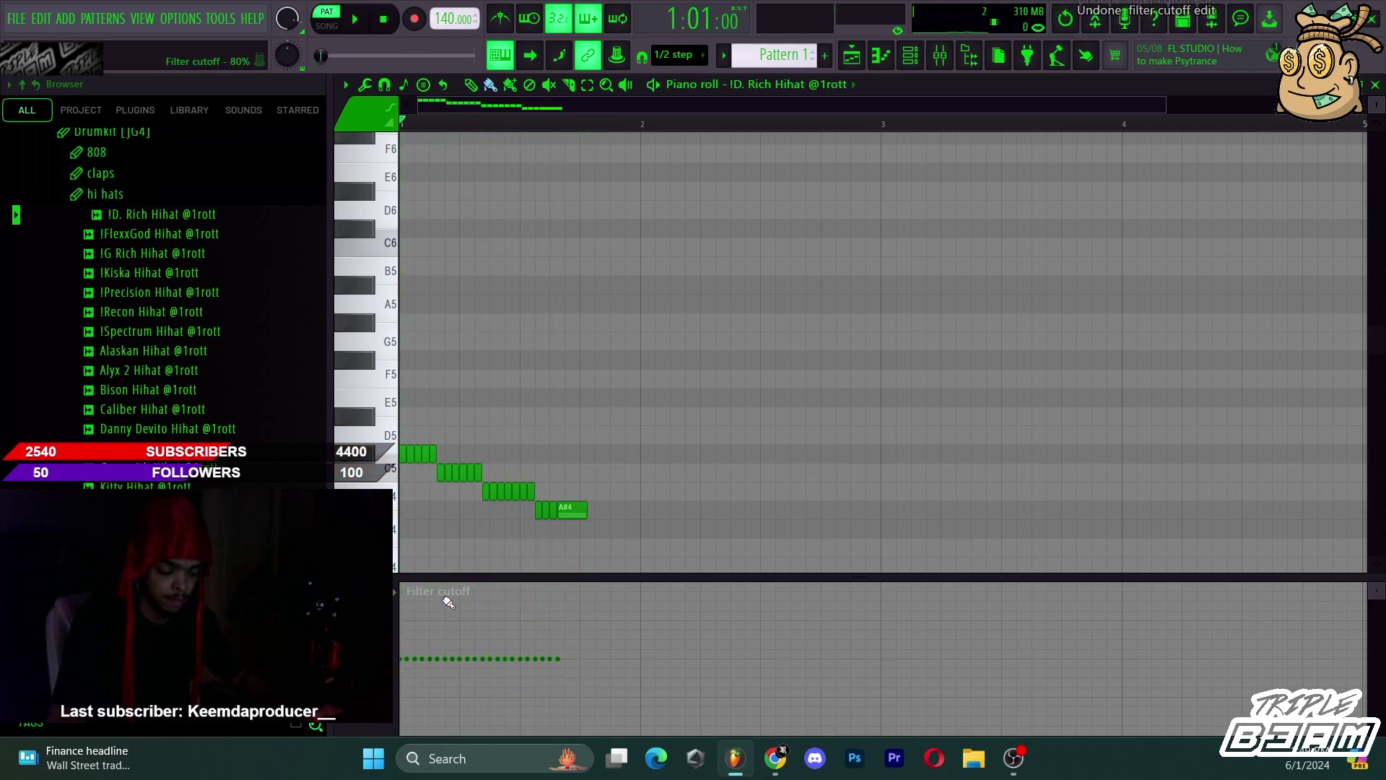
Draw a falling fine pitch ramp across the notes and redraw it rising from -1200 cents while the pattern plays.
scroll(367, 591, "down", 2)
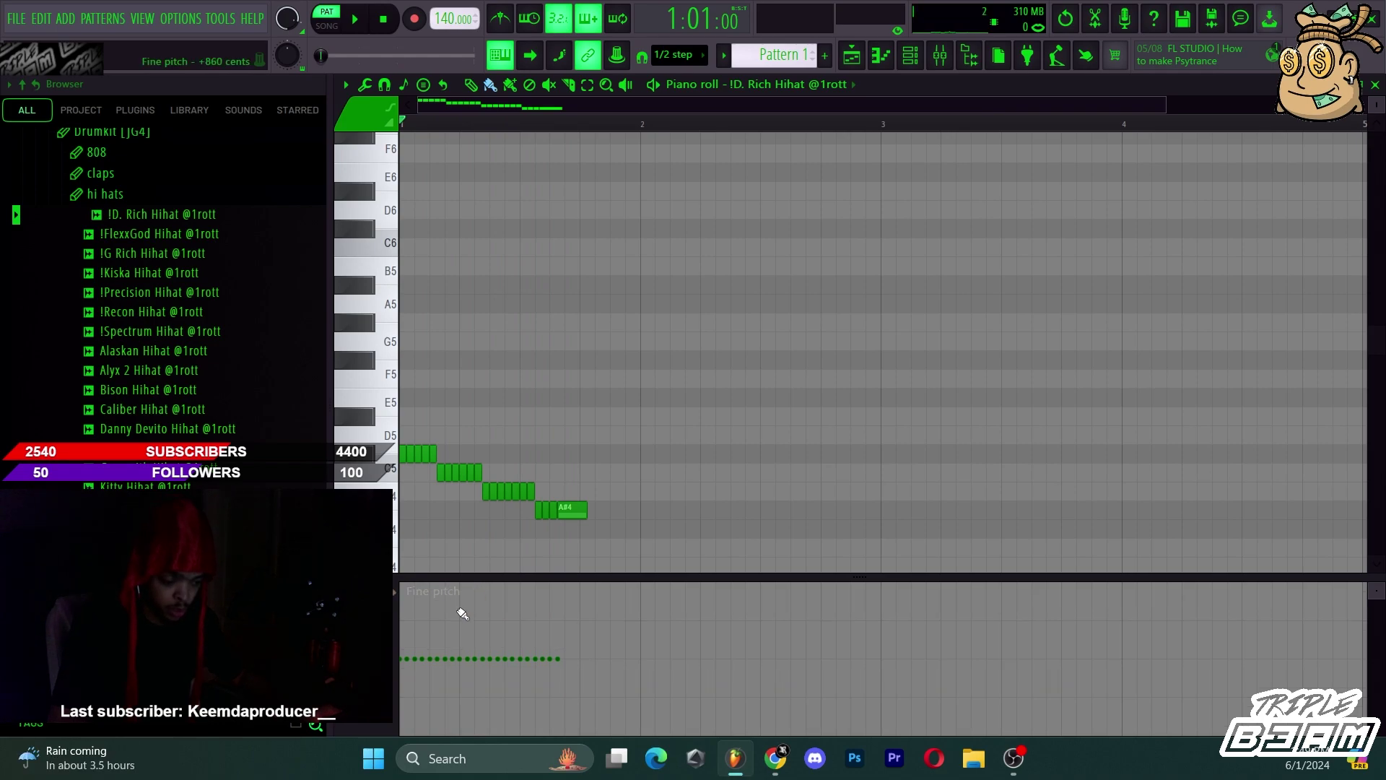
key("space")
left_click_drag(409, 609, 559, 729)
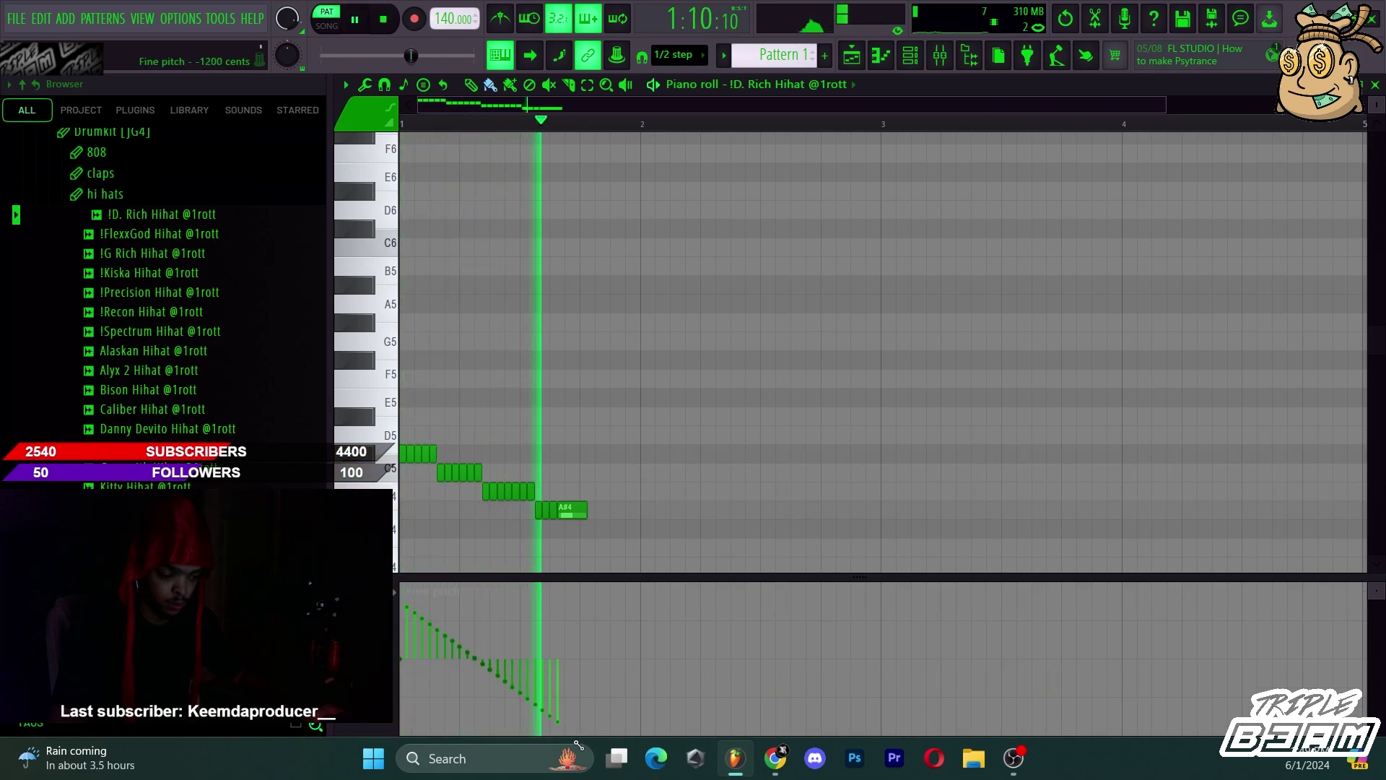
left_click_drag(559, 607, 403, 715)
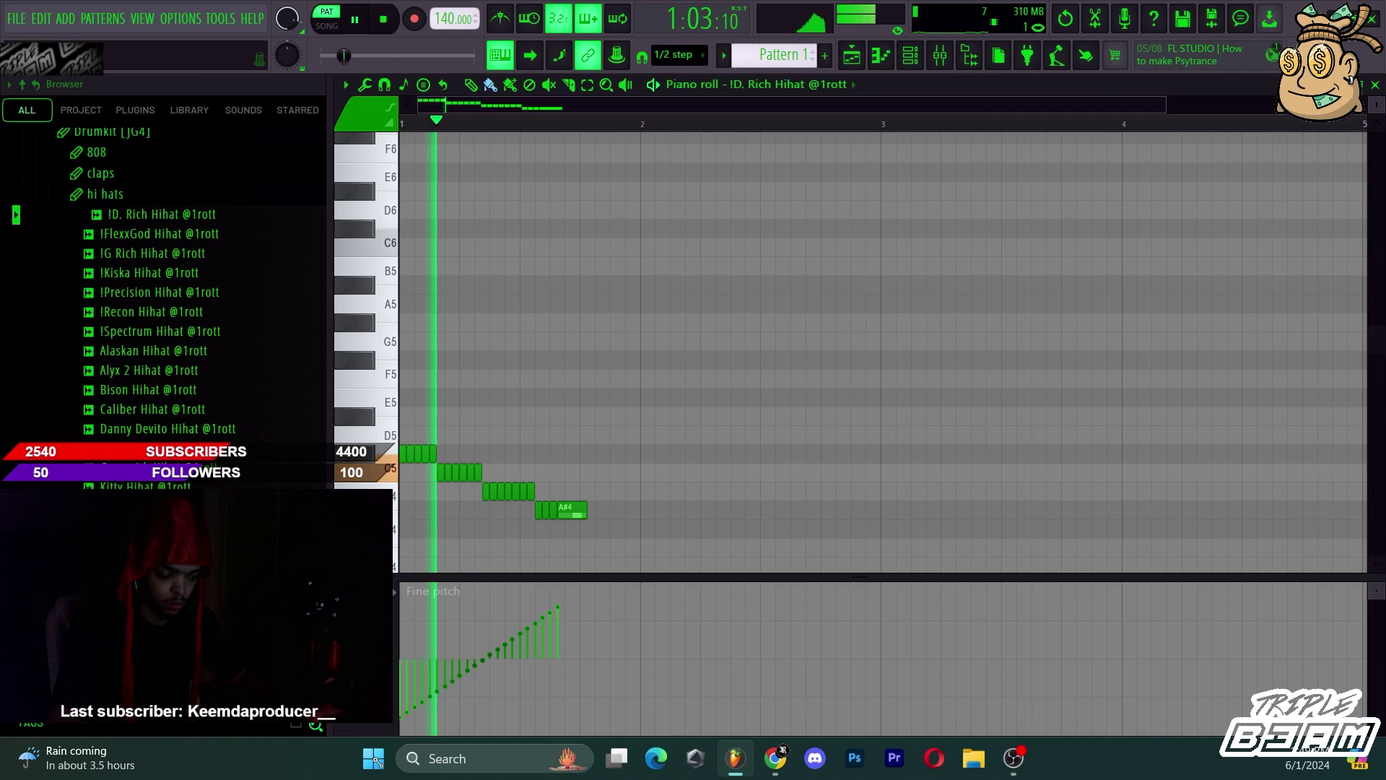
mouse_move(382, 766)
left_mouse_down()
mouse_move(498, 739)
mouse_move(443, 704)
mouse_move(404, 622)
mouse_move(426, 595)
mouse_move(625, 718)
mouse_move(567, 600)
mouse_move(461, 751)
mouse_move(392, 779)
left_mouse_up()
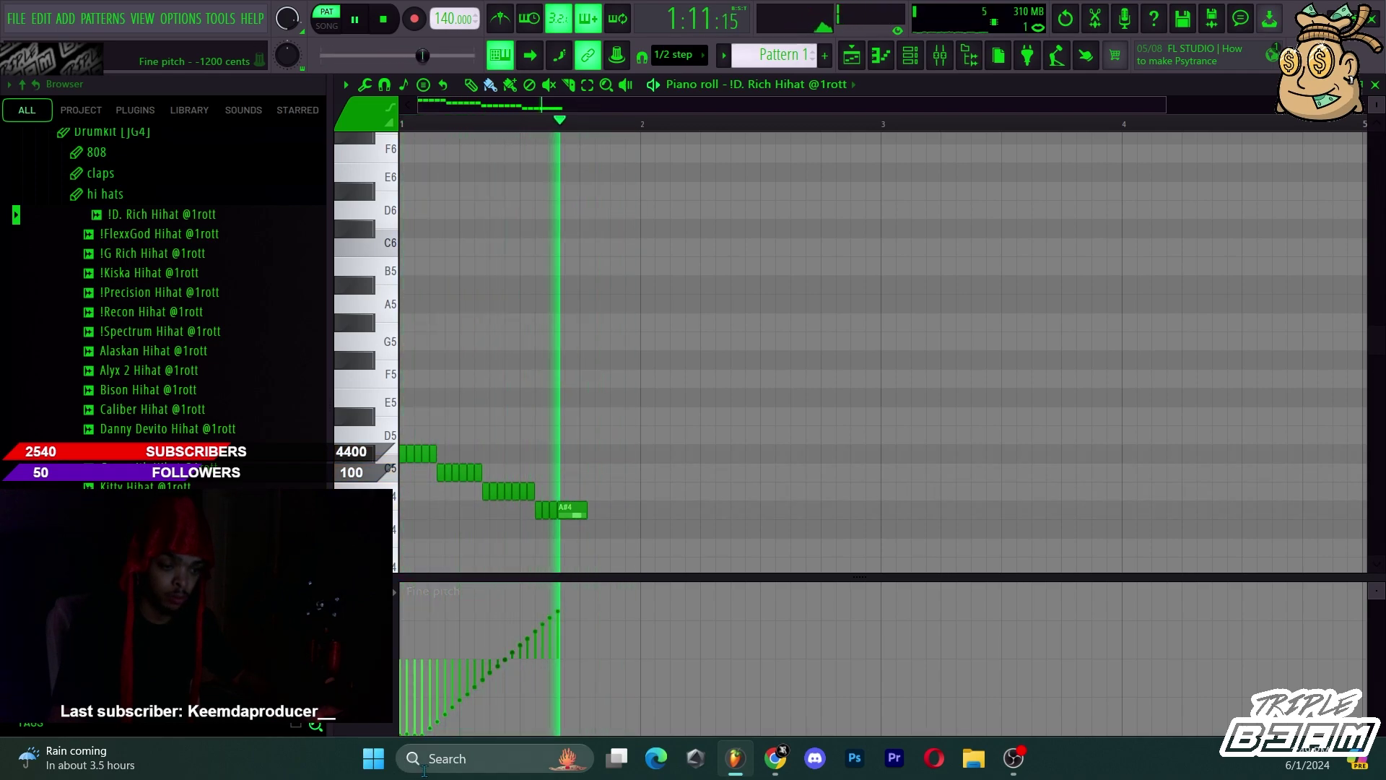
key("space")
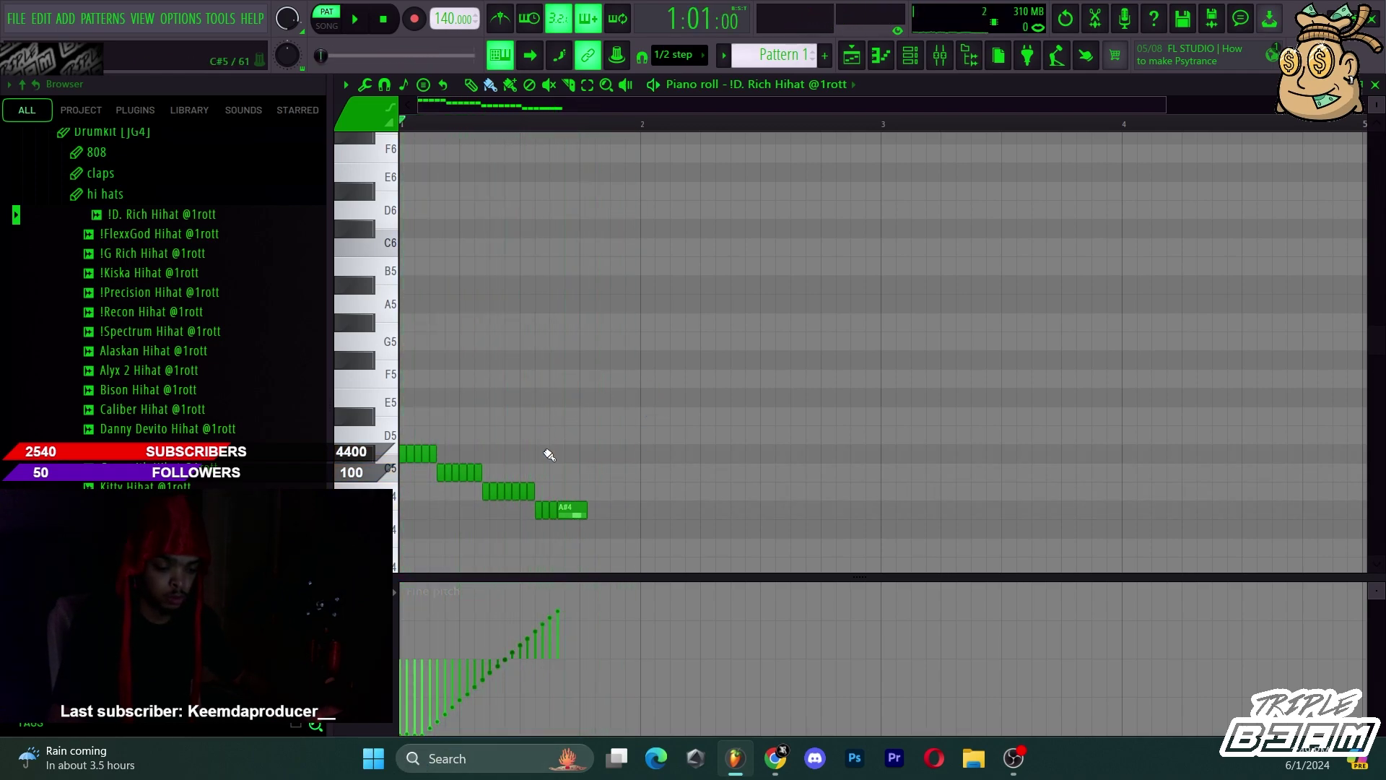
Delete all notes from the hi-hat's piano roll and show the channel rack.
key("ctrl+a")
key("Delete")
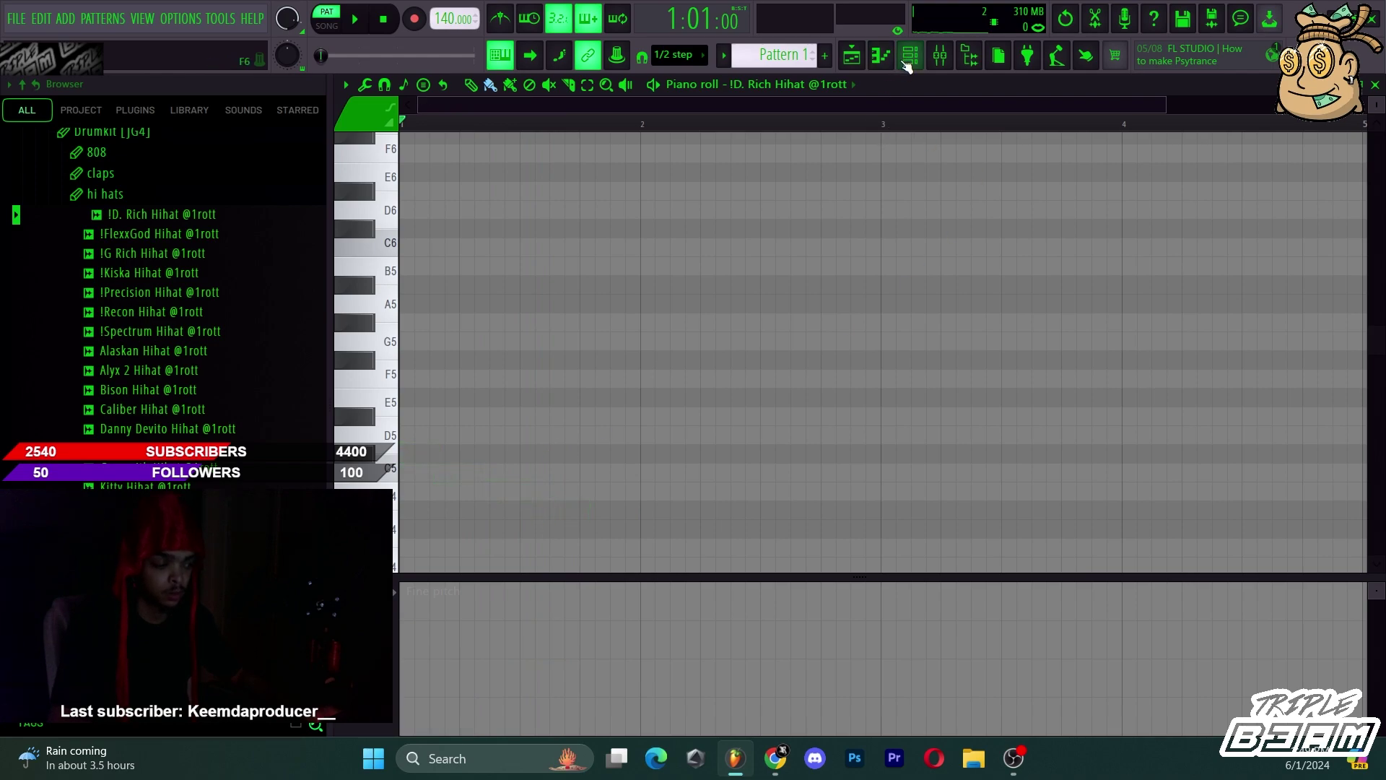
left_click(910, 55)
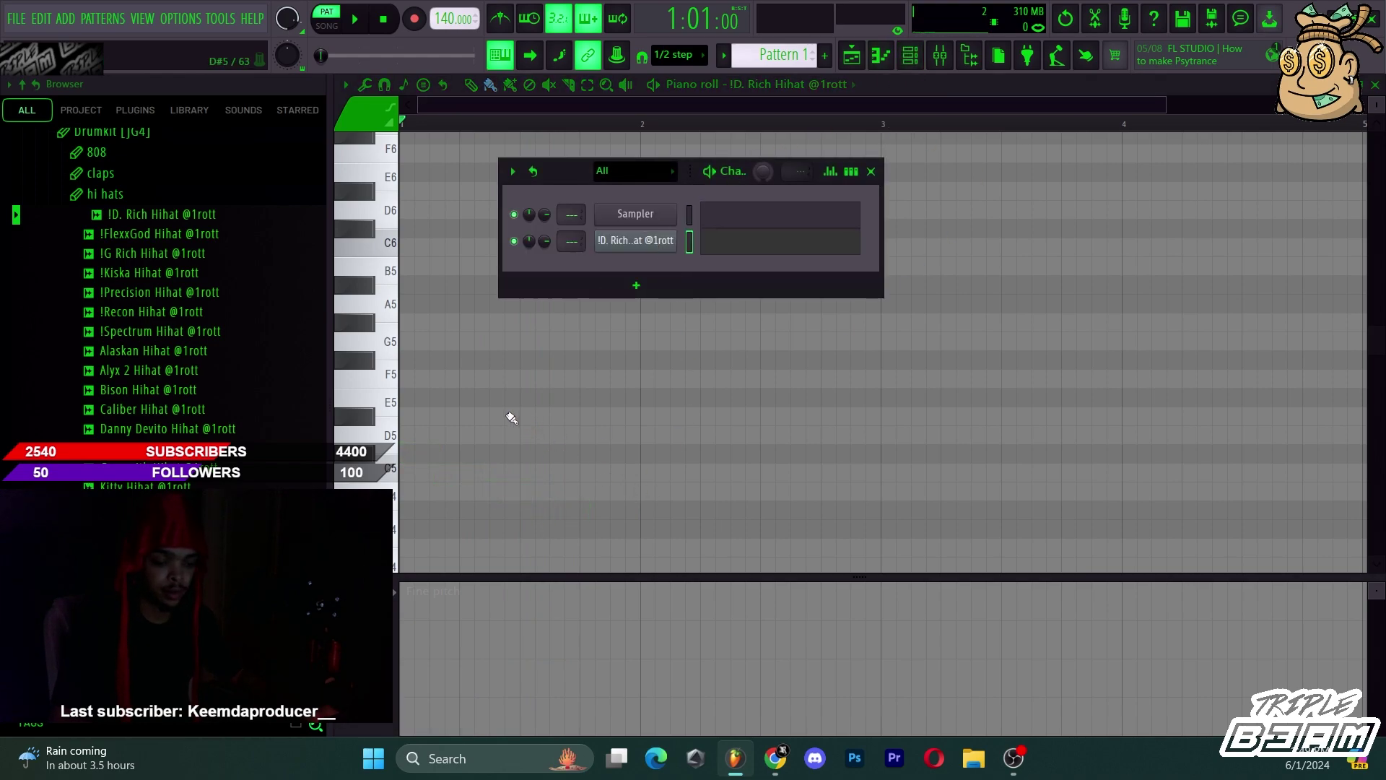
key("F6")
left_click(394, 592)
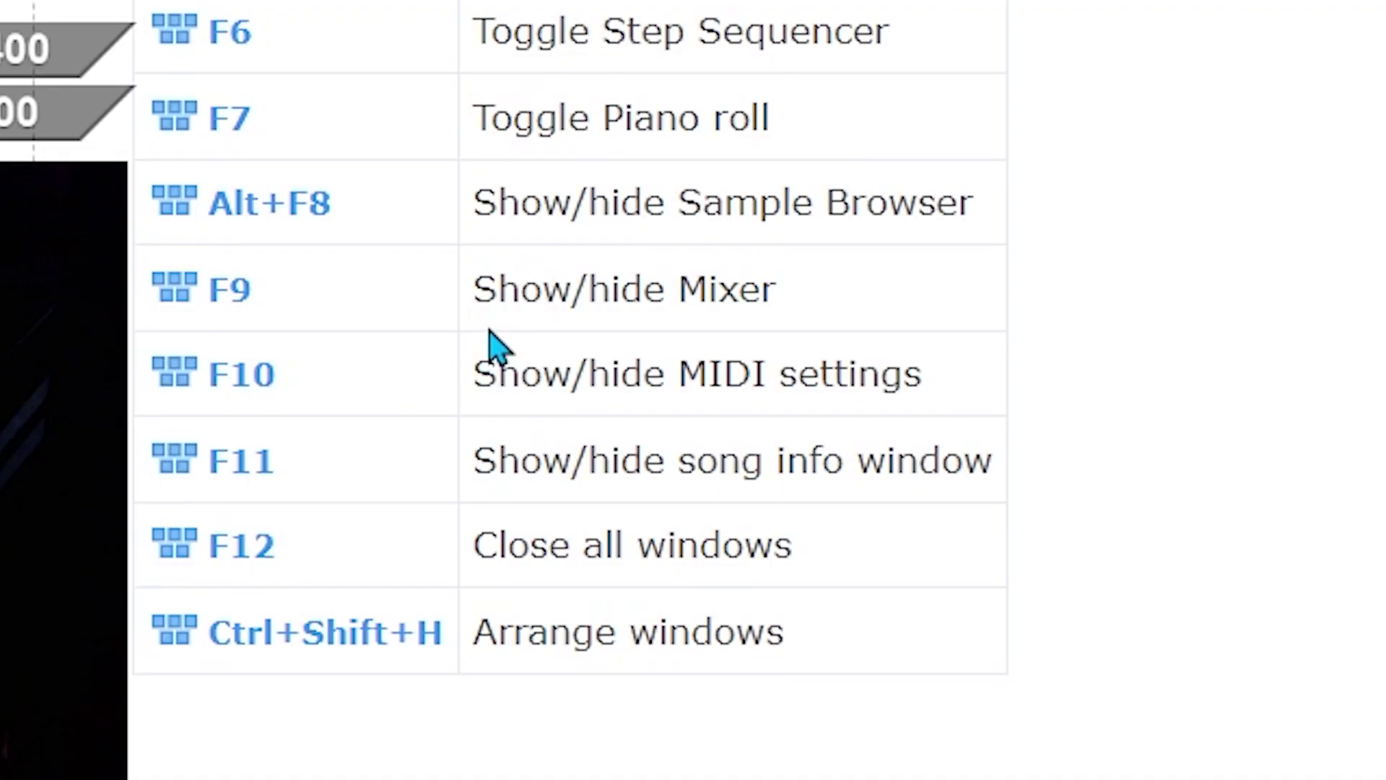
Hide the channel rack and toggle the mixer on and off several times, leaving the mixer shown.
left_click_drag(488, 328, 1198, 322)
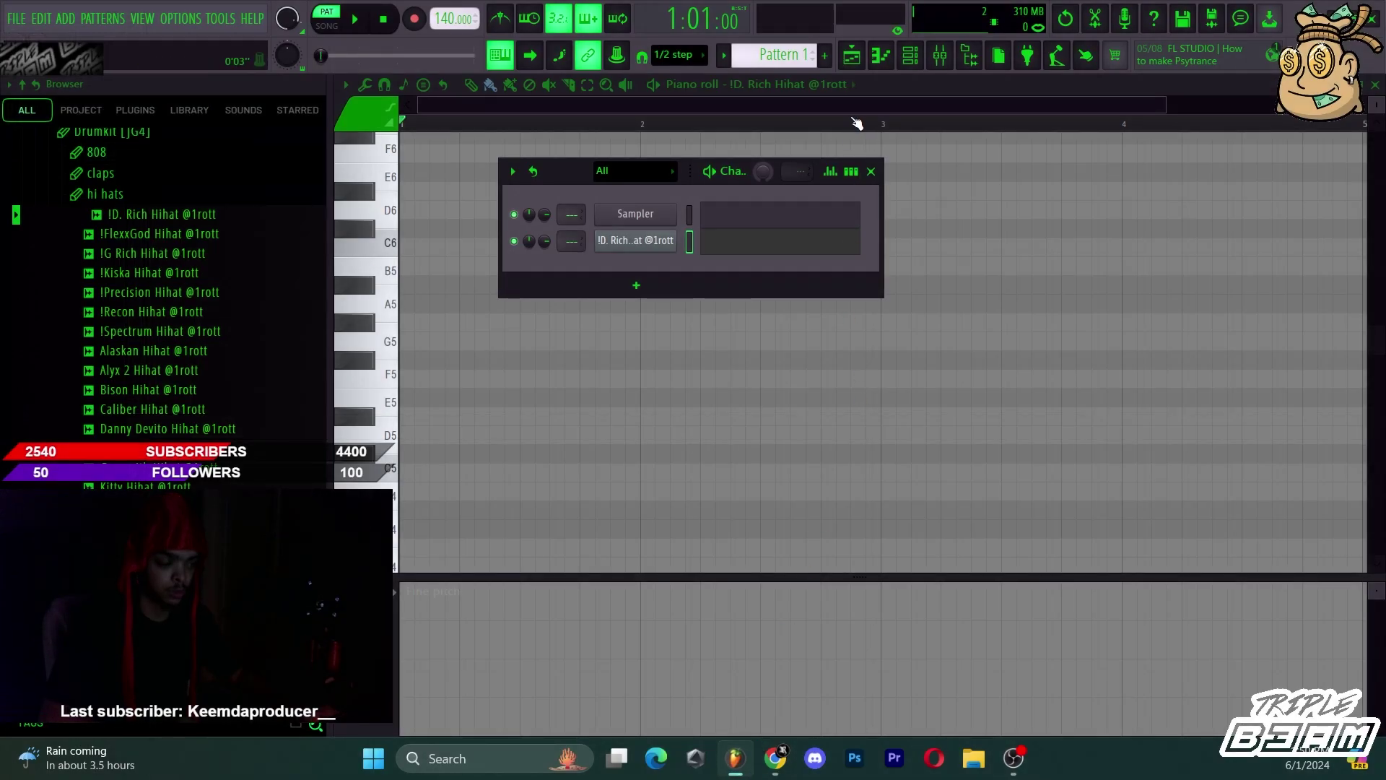
left_click(912, 58)
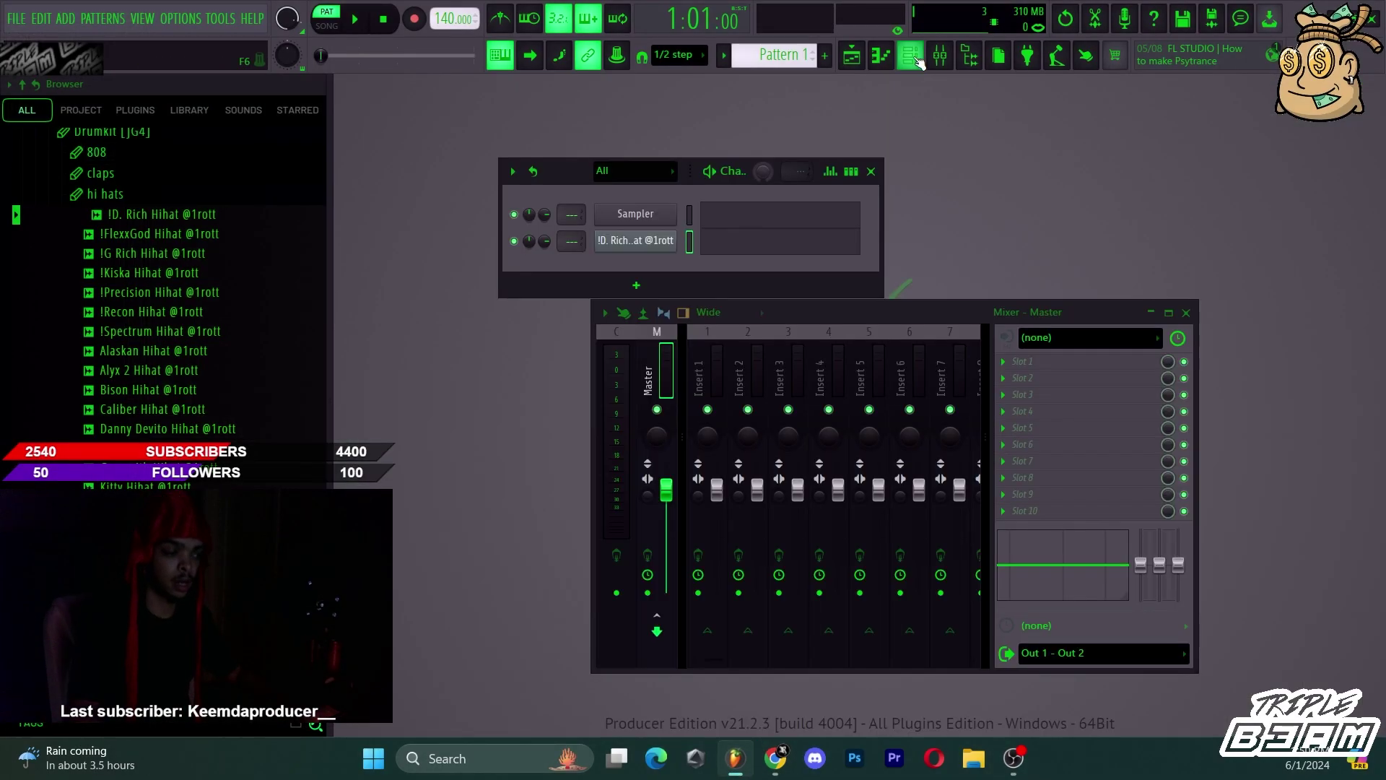
left_click(915, 60)
left_click(938, 59)
key("F9")
key("F9")
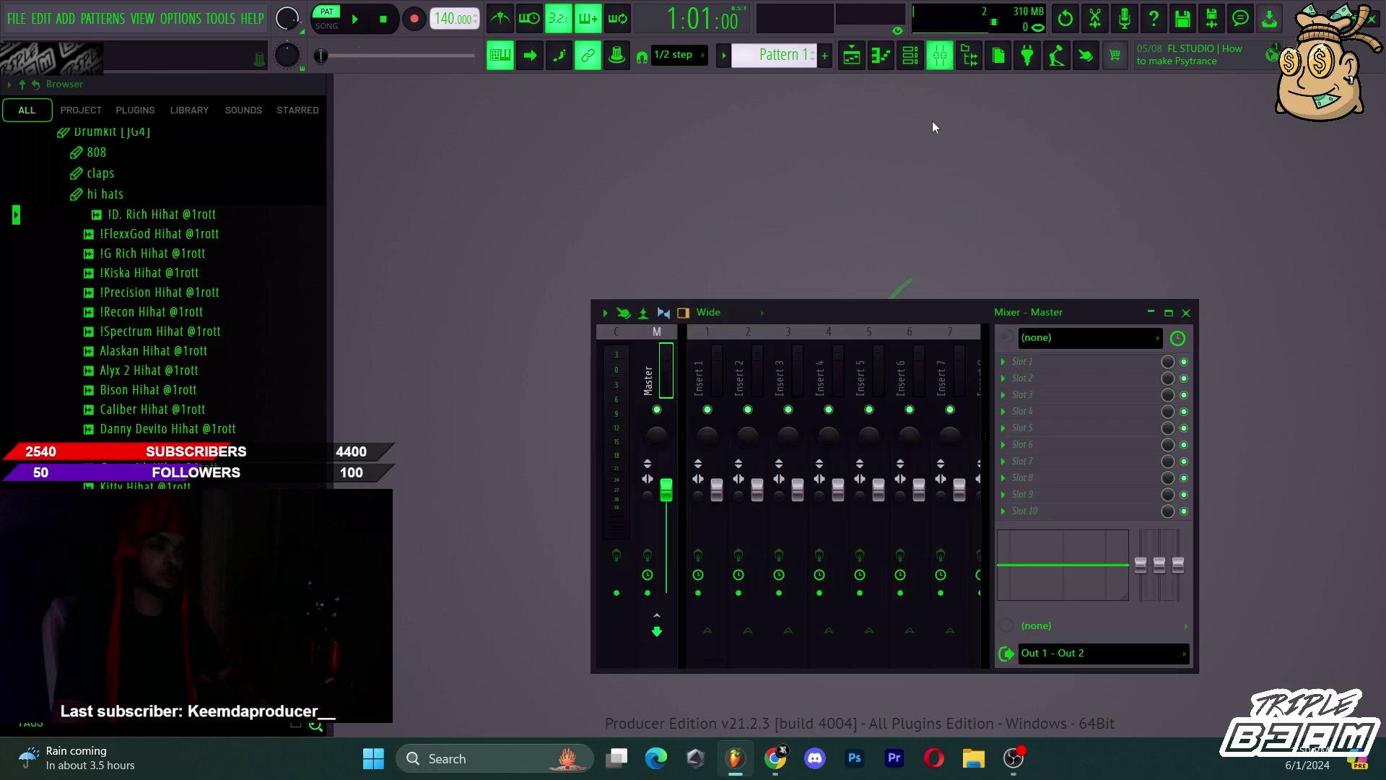
key("F9")
key("F9")
key("F9")
key("F9")
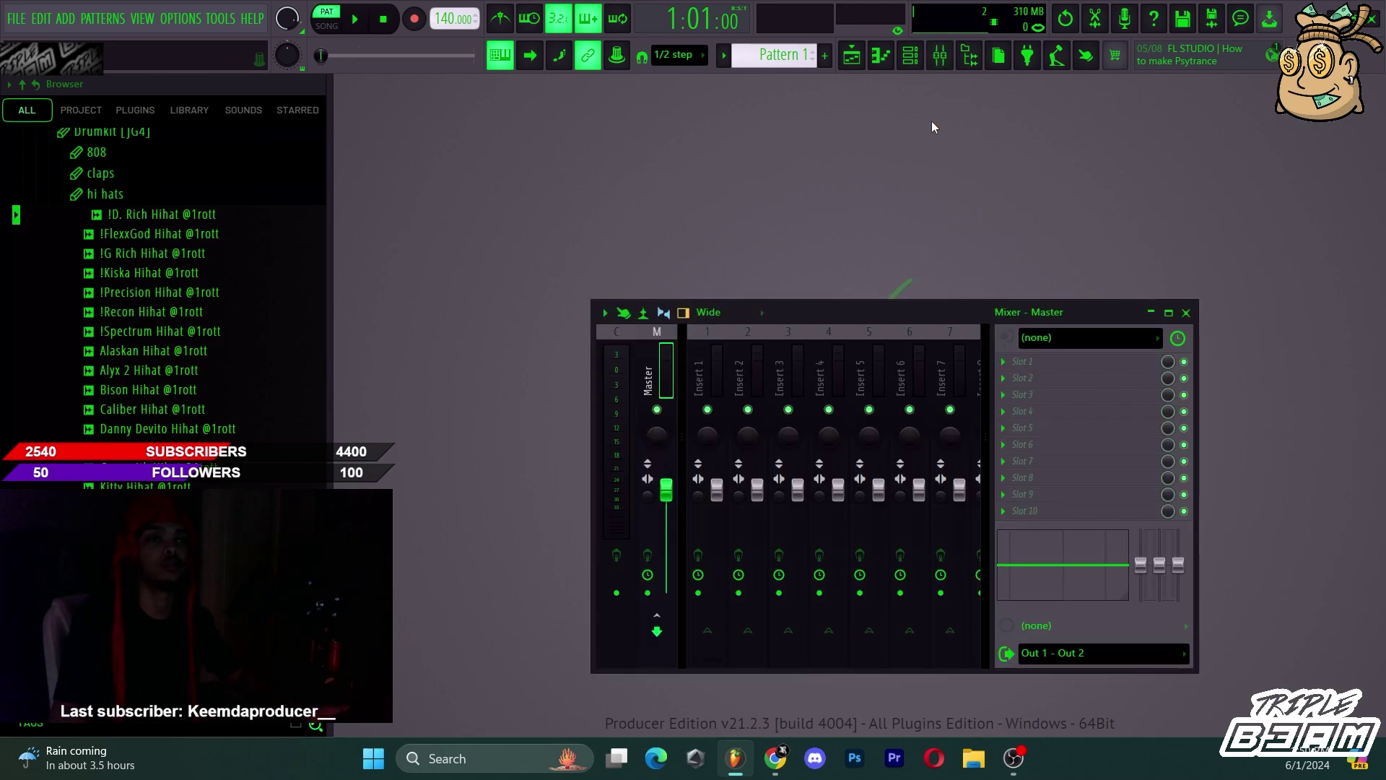
left_click(910, 56)
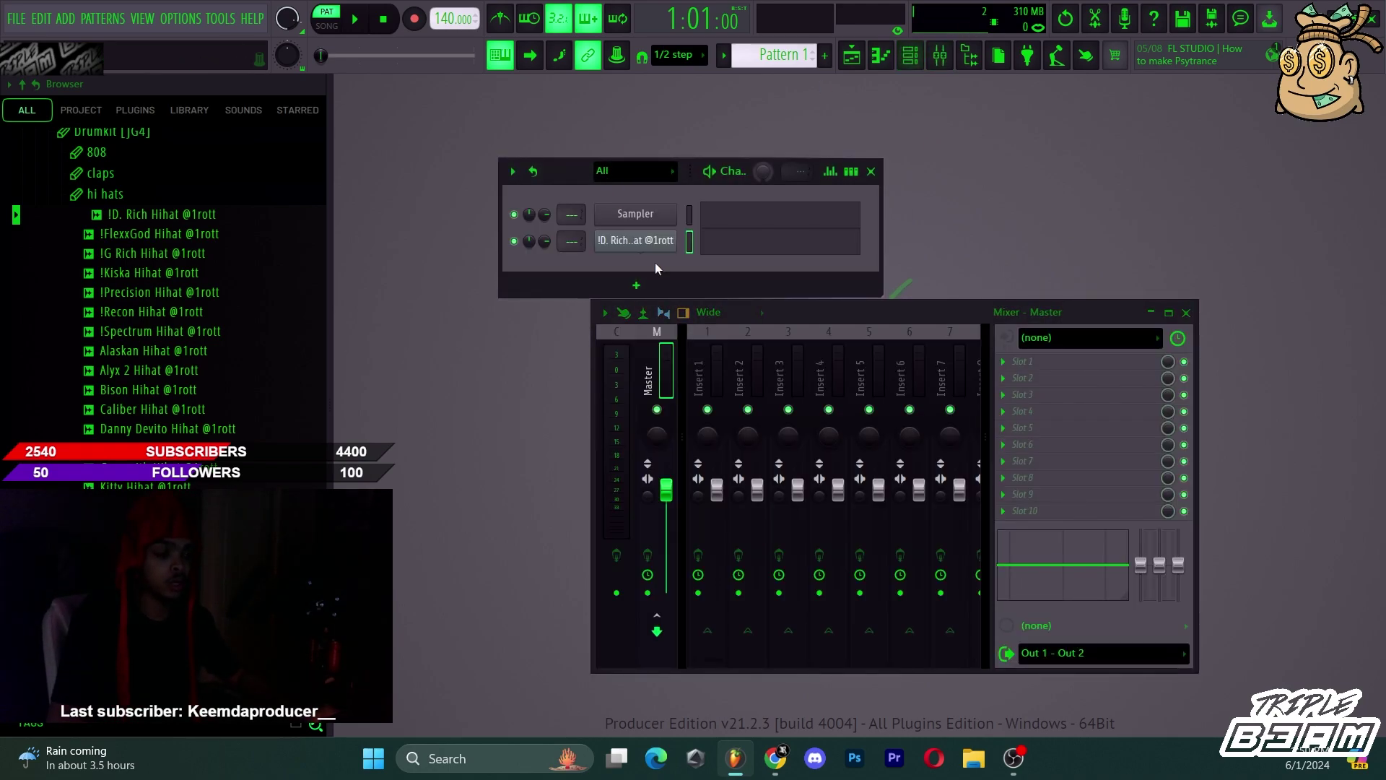
left_click(691, 239)
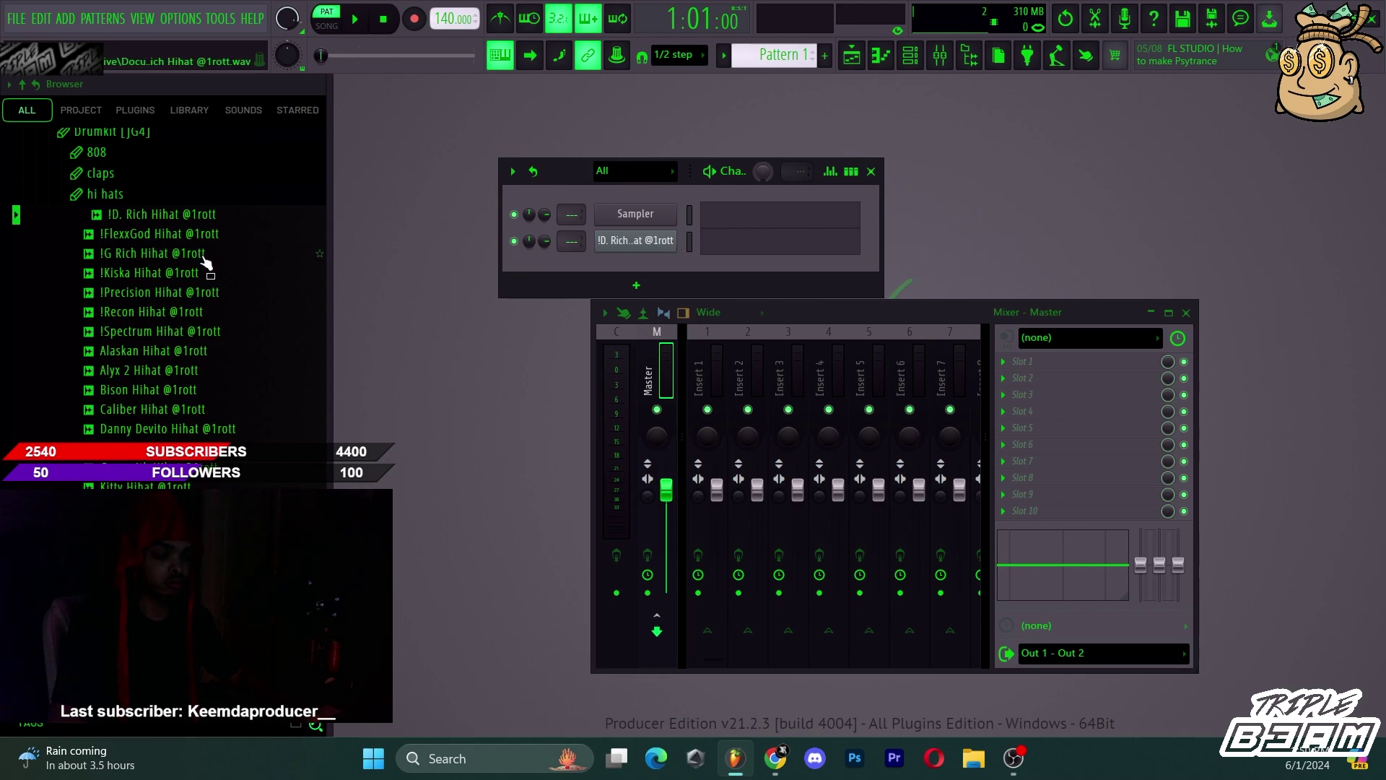
Add the !G Rich and !Precision hi-hats as new channels and link the three hi-hat channels to mixer tracks 1 to 3.
right_click(204, 254)
left_click(220, 280)
right_click(172, 295)
left_click(205, 313)
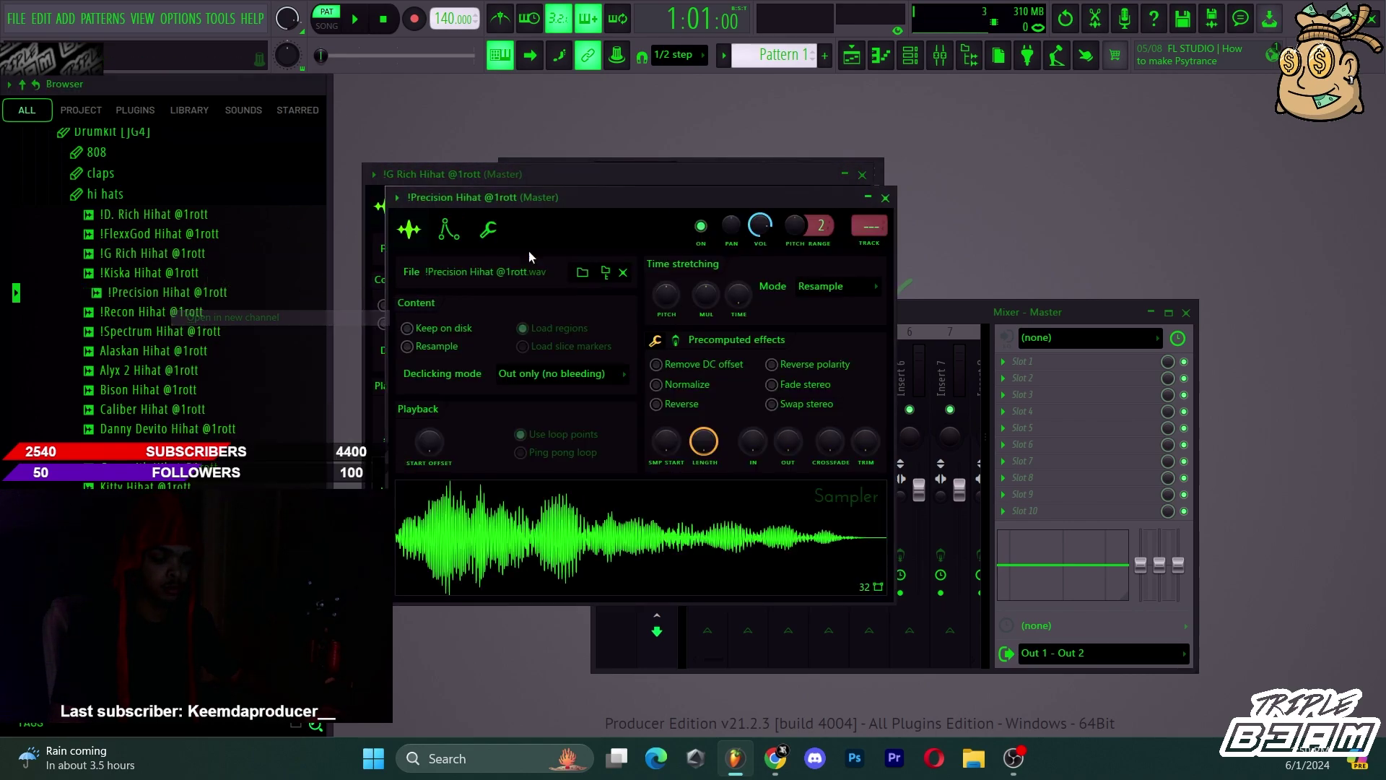
left_click(876, 182)
left_click(861, 174)
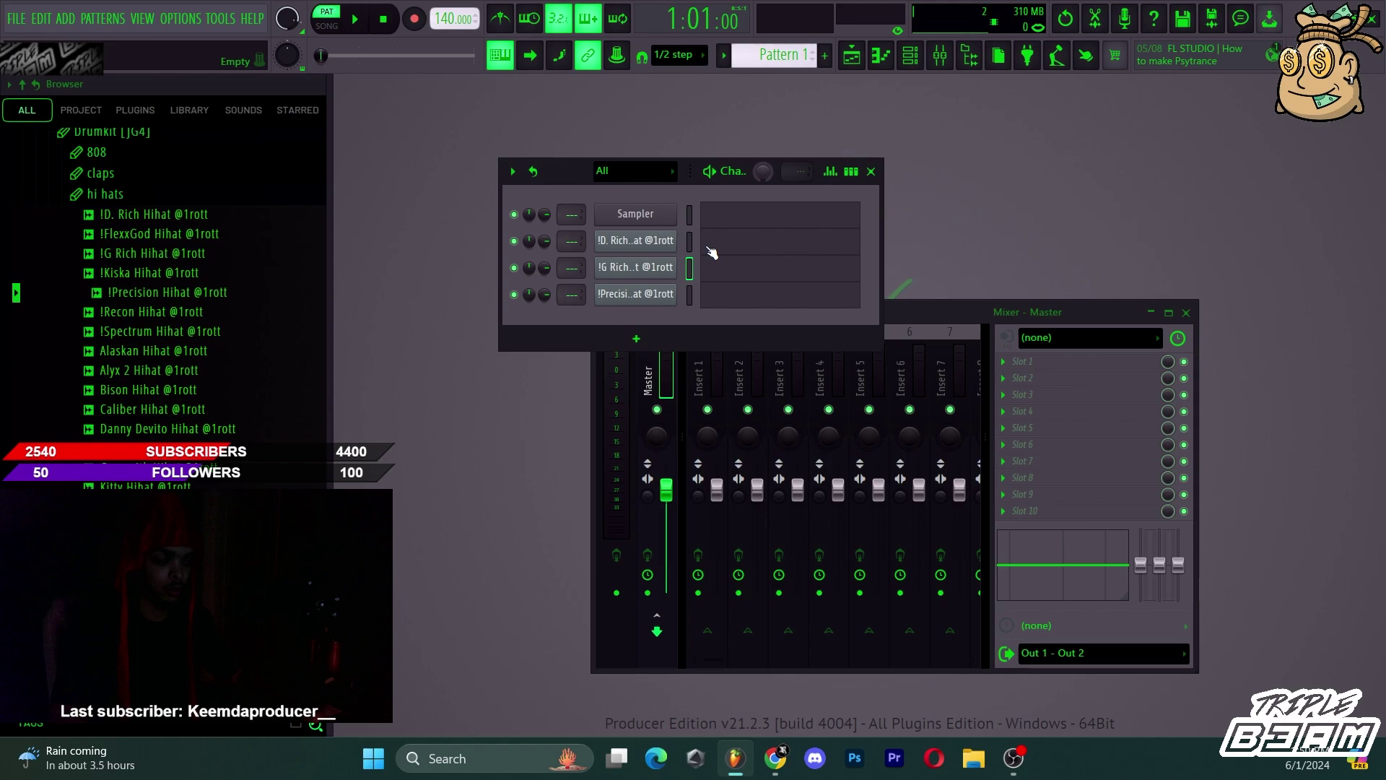
key("ctrl+l")
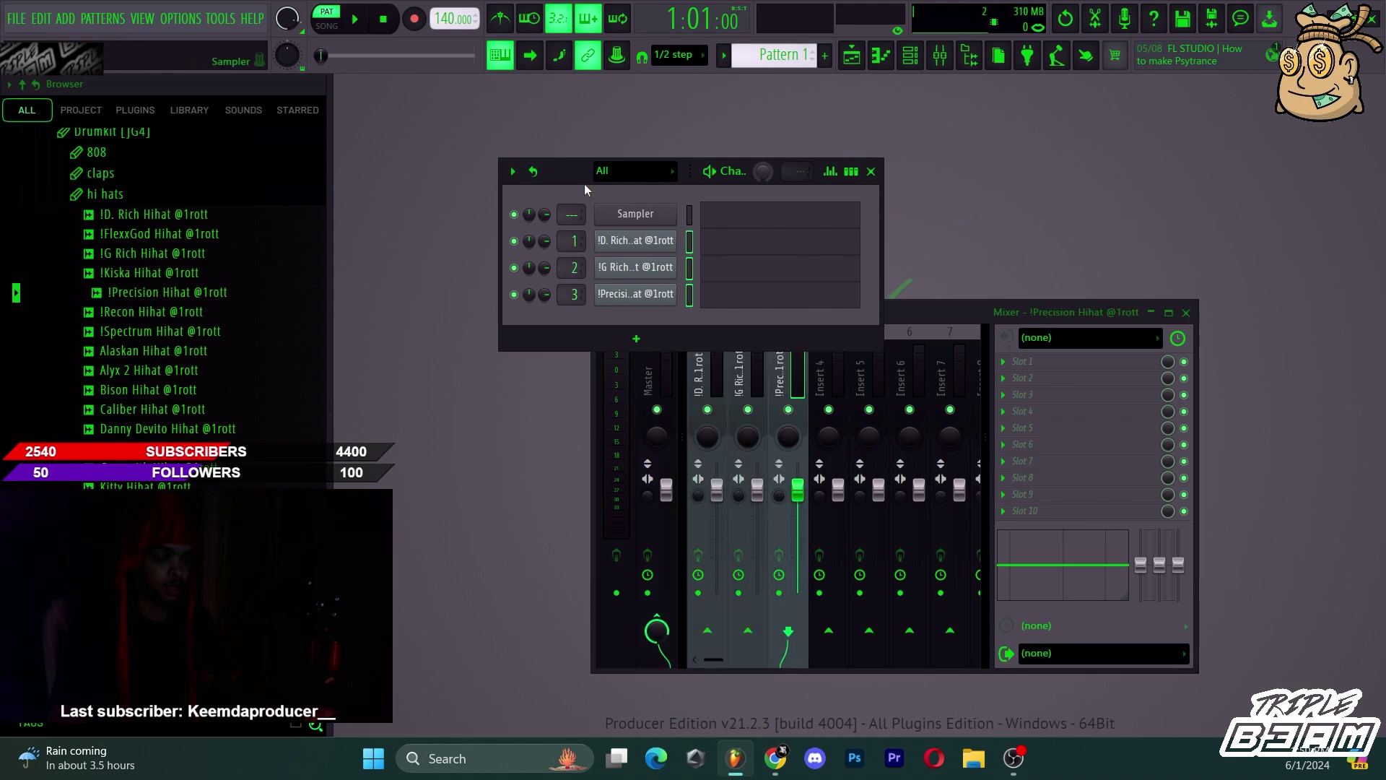
Start a new project, discarding the changes to untitled.flp.
left_click(15, 20)
left_click(22, 41)
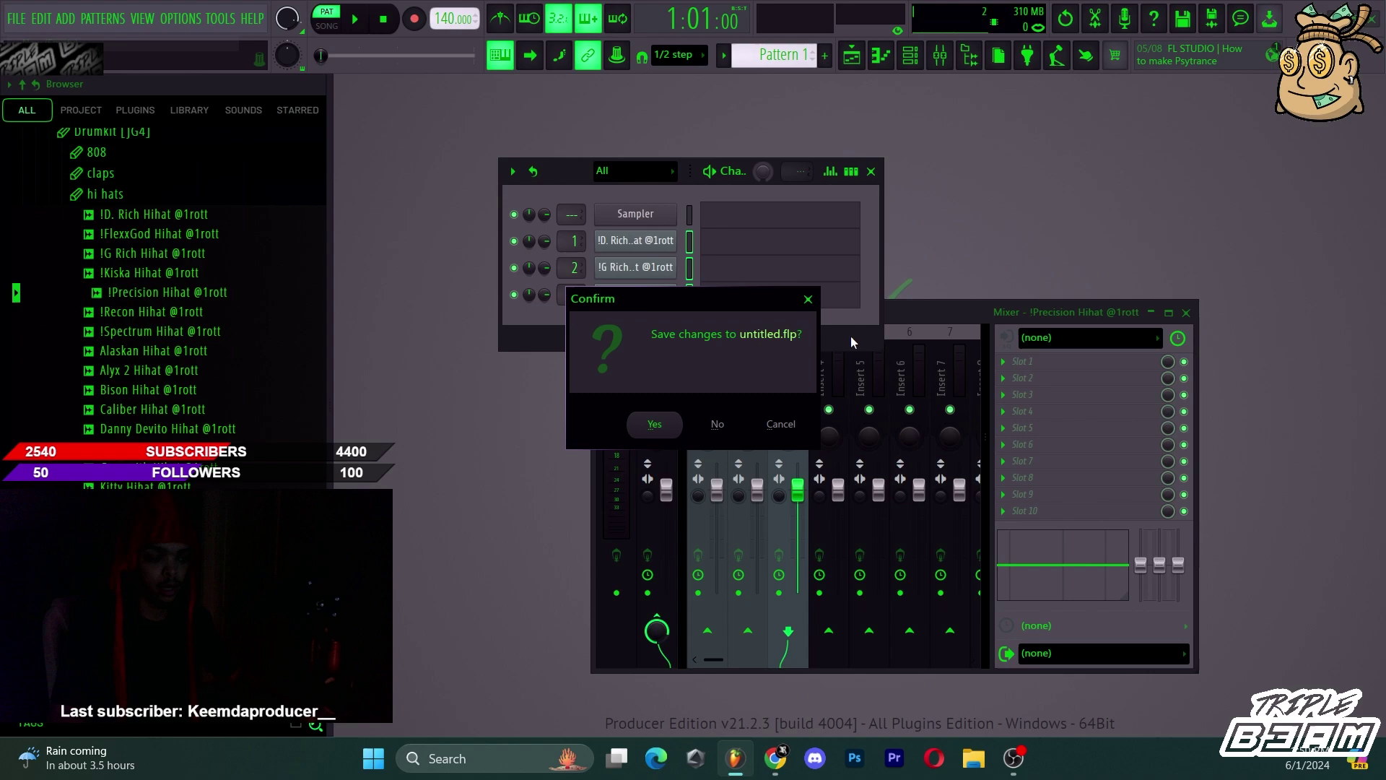
left_click(724, 426)
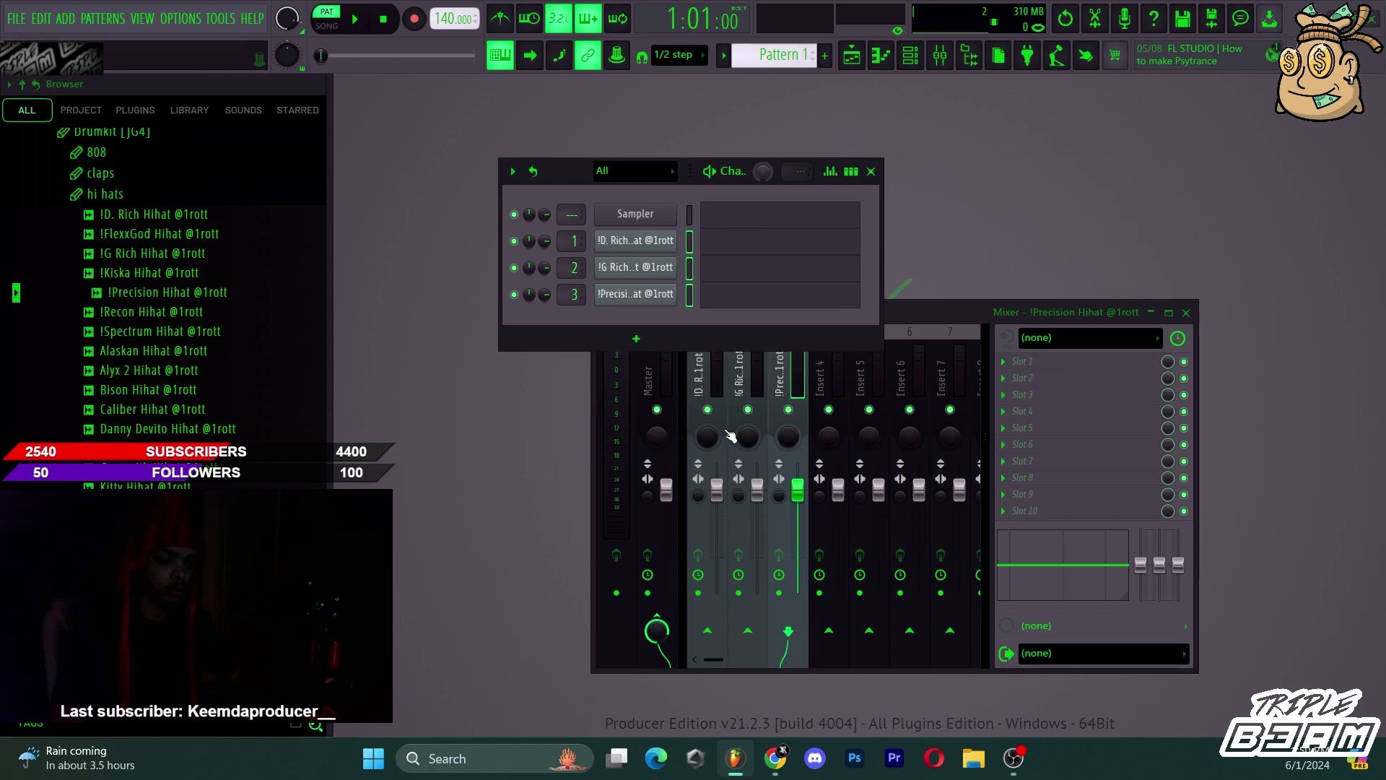
left_click(774, 758)
left_click(735, 758)
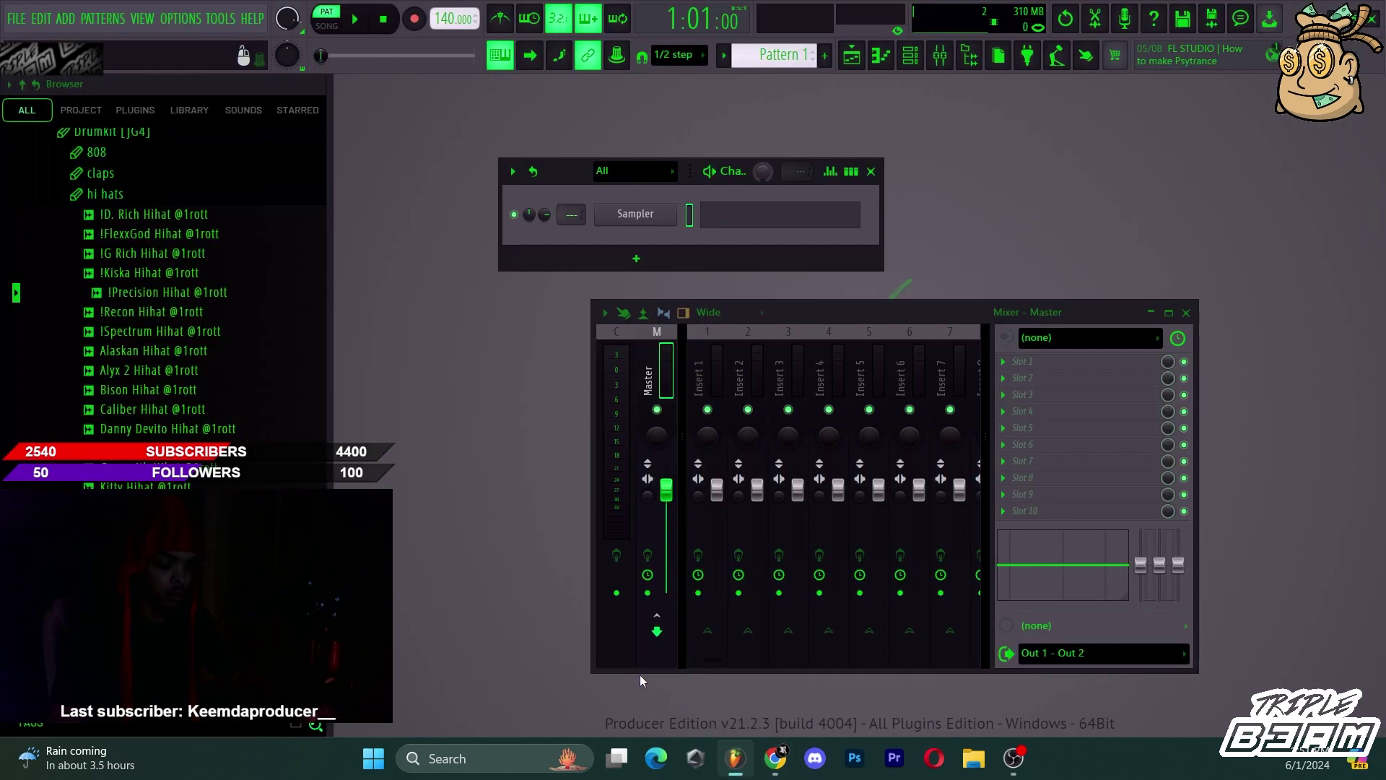
Open the !Precision, !Spectrum, Alyx 2 and Caliber hi-hats in new channels and bring the channel rack to the front.
right_click(134, 292)
left_click(156, 322)
right_click(145, 329)
left_click(145, 351)
right_click(156, 369)
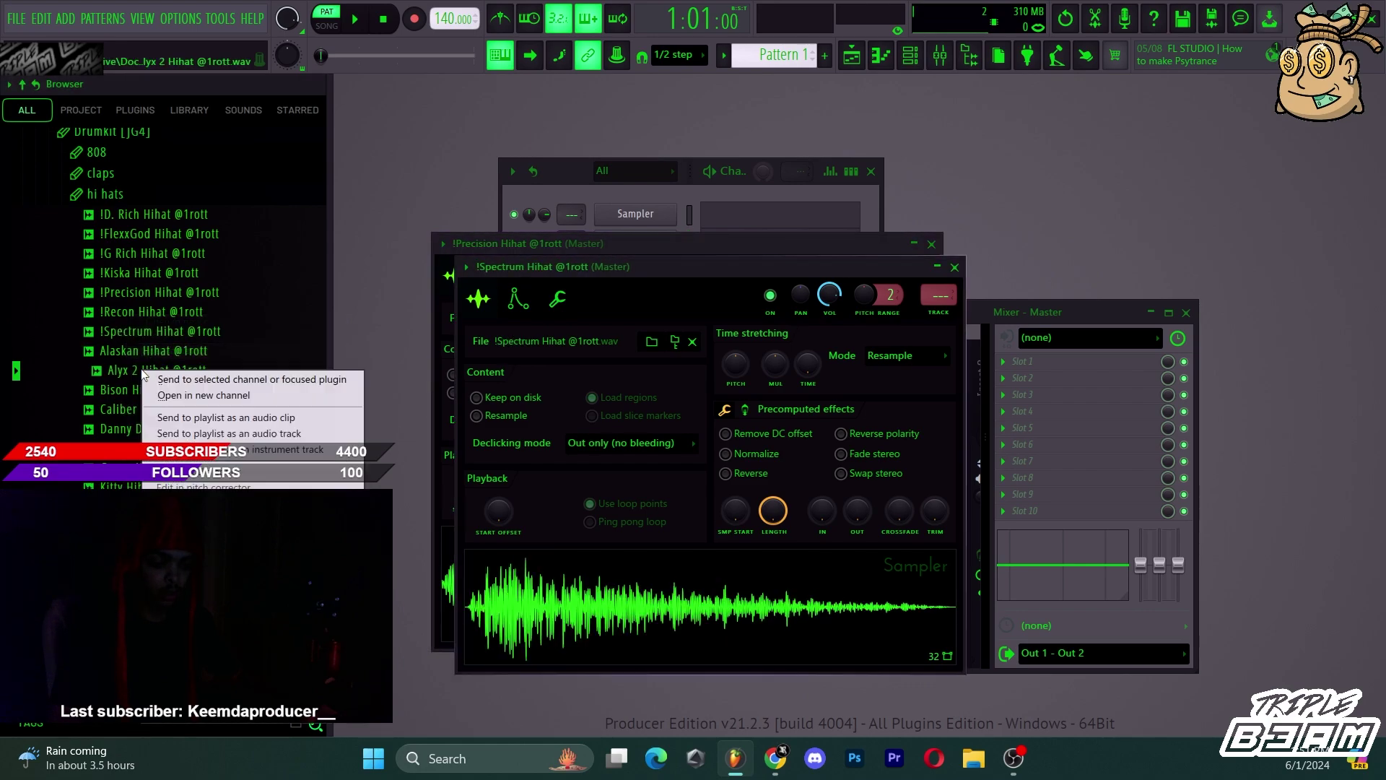
left_click(187, 395)
left_click(186, 395)
left_click(563, 178)
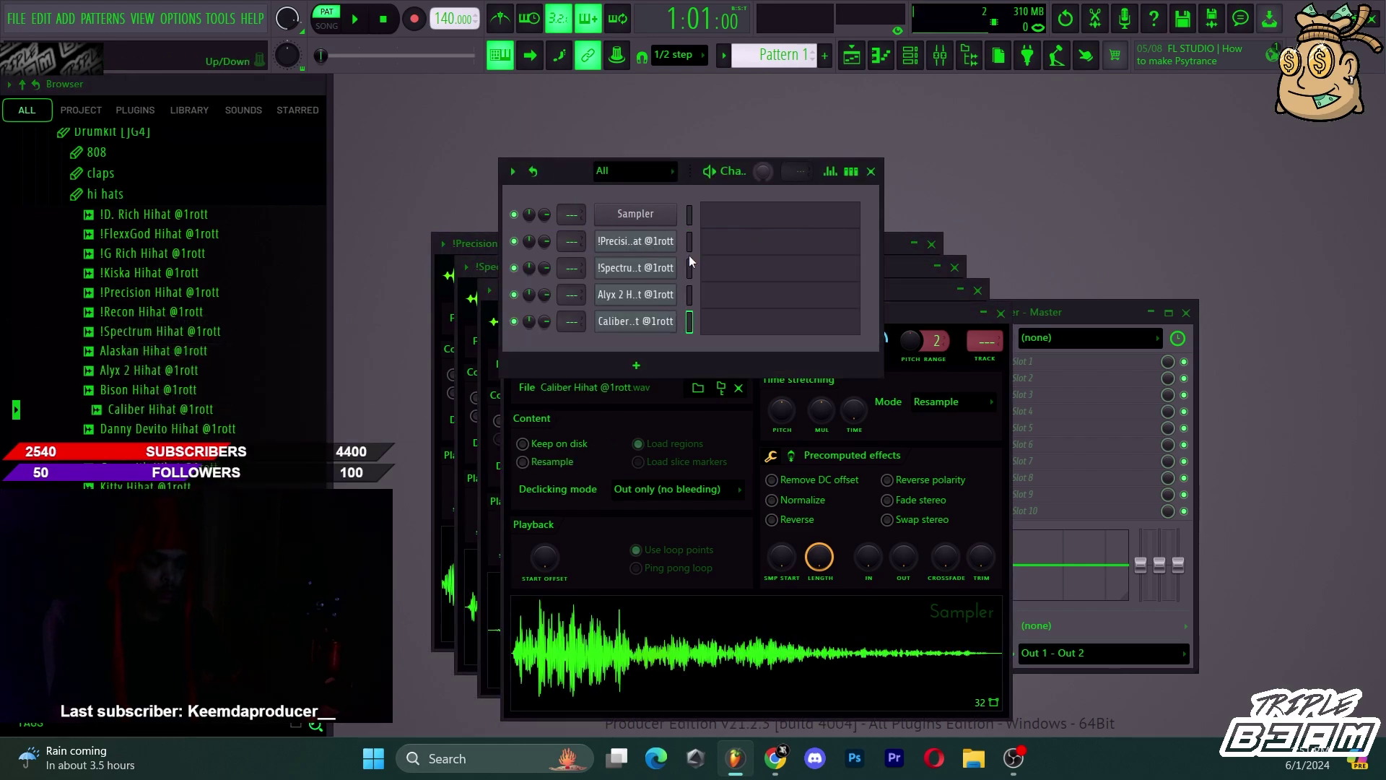
Link the four hi-hat channels to mixer tracks 1 to 4, reposition the mixer window and select the !Precision Hihat track.
key("ctrl+l")
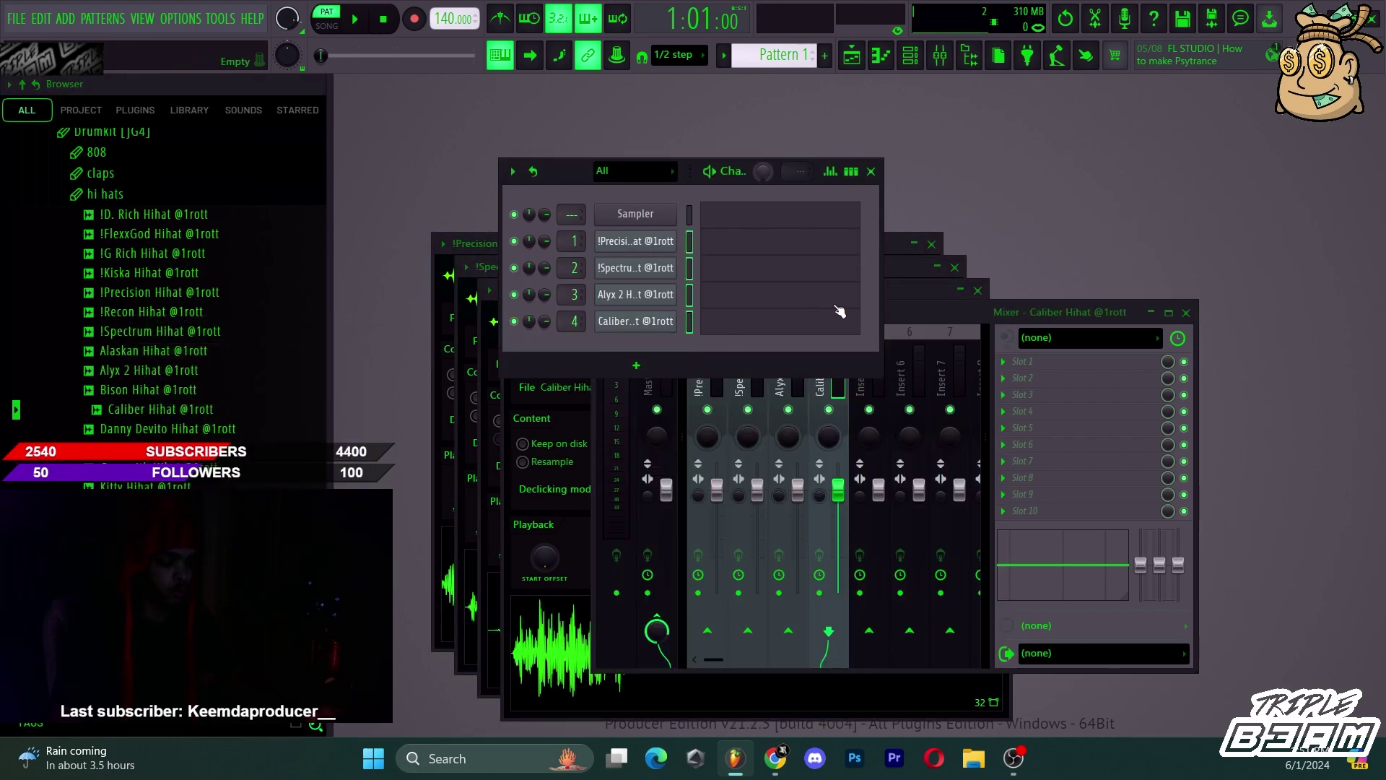
left_click(984, 306)
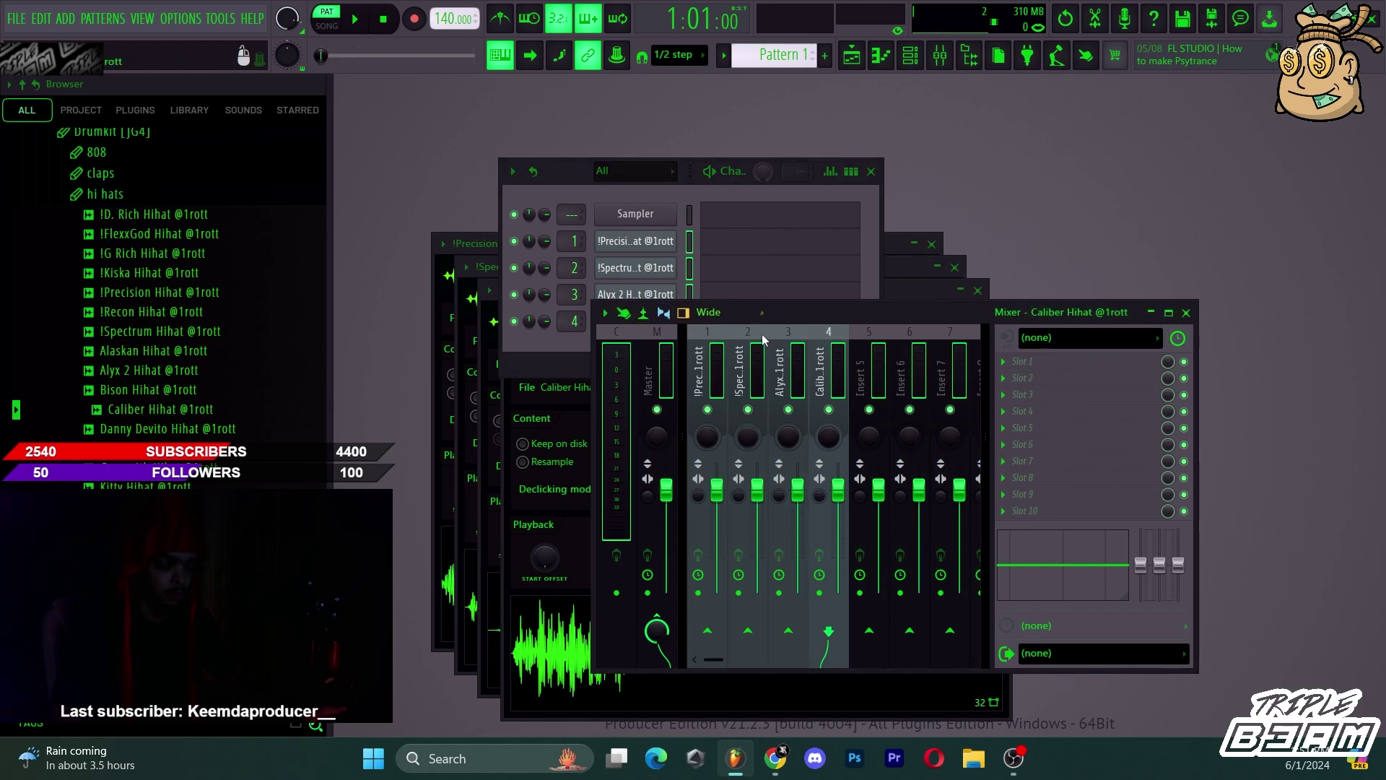
left_click_drag(765, 312, 608, 247)
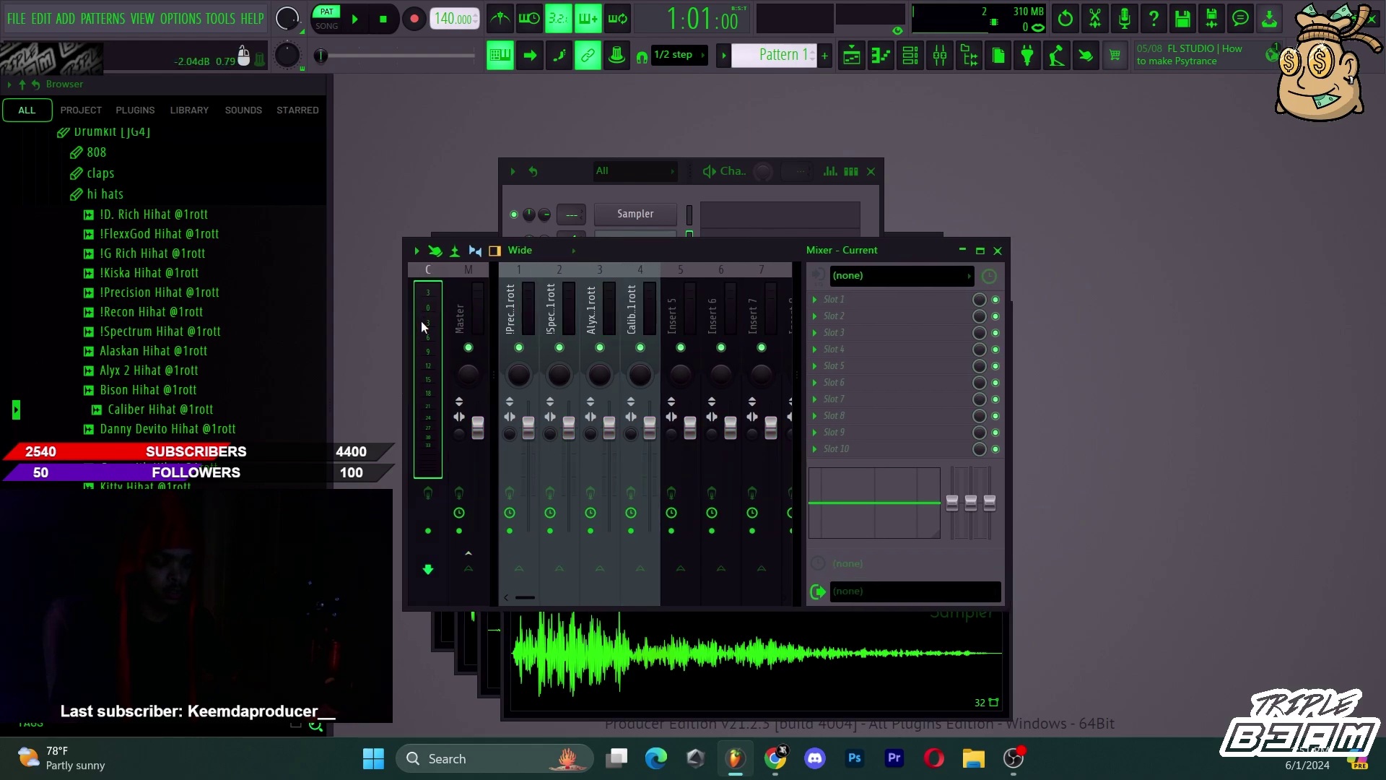
left_click(503, 306)
Create another new project without saving the linked hi-hat channels.
left_click(15, 19)
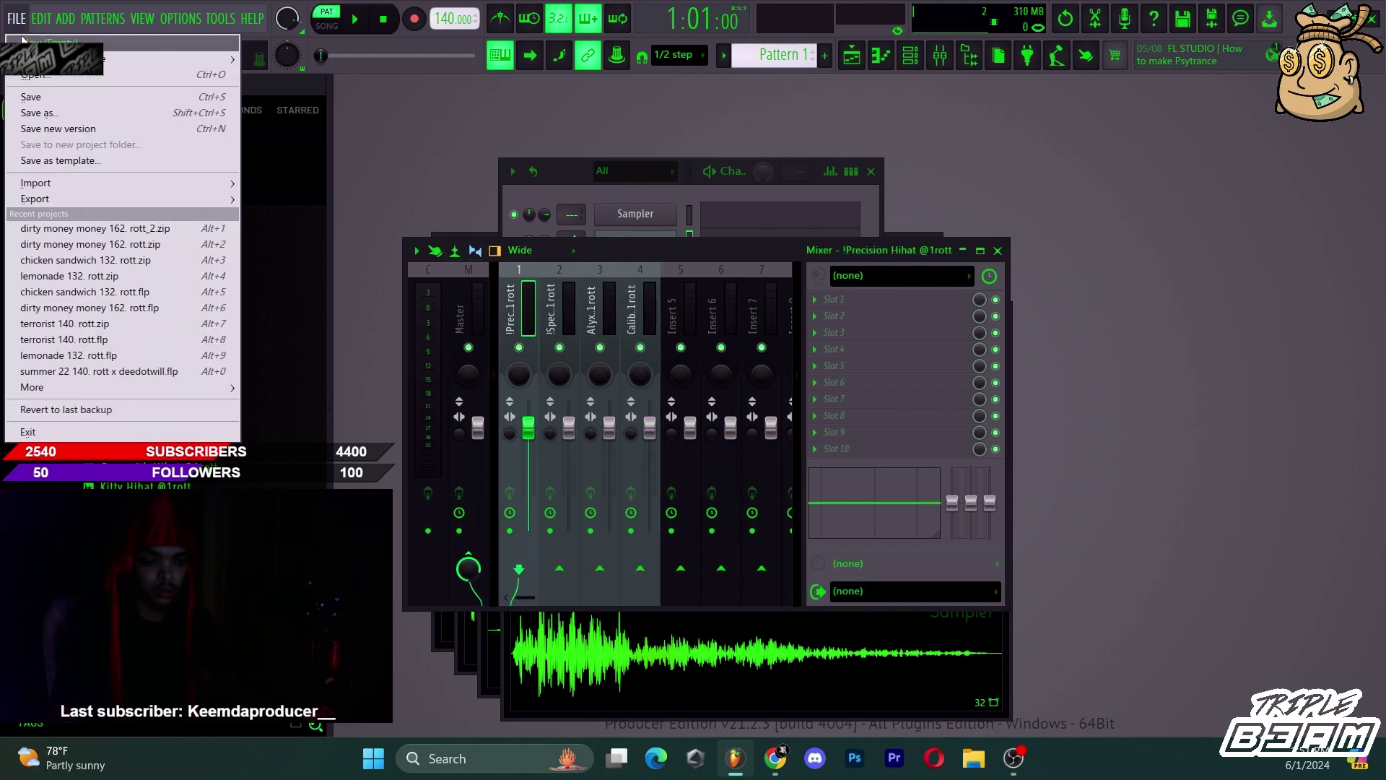
left_click(29, 43)
left_click(717, 423)
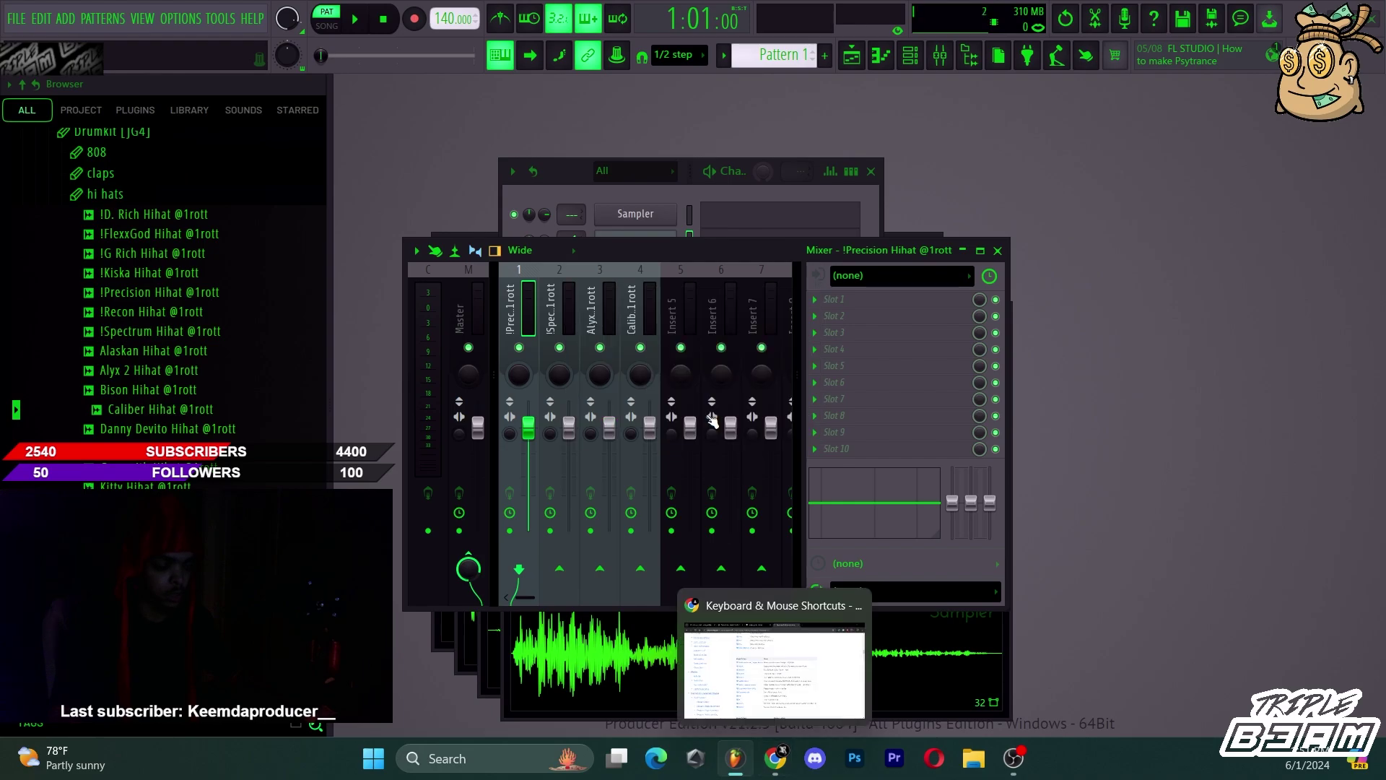
Switch to the online manual in Chrome and look through its browser, playlist, window navigation and mixer shortcut tables.
left_click(775, 756)
scroll(596, 491, "up", 15)
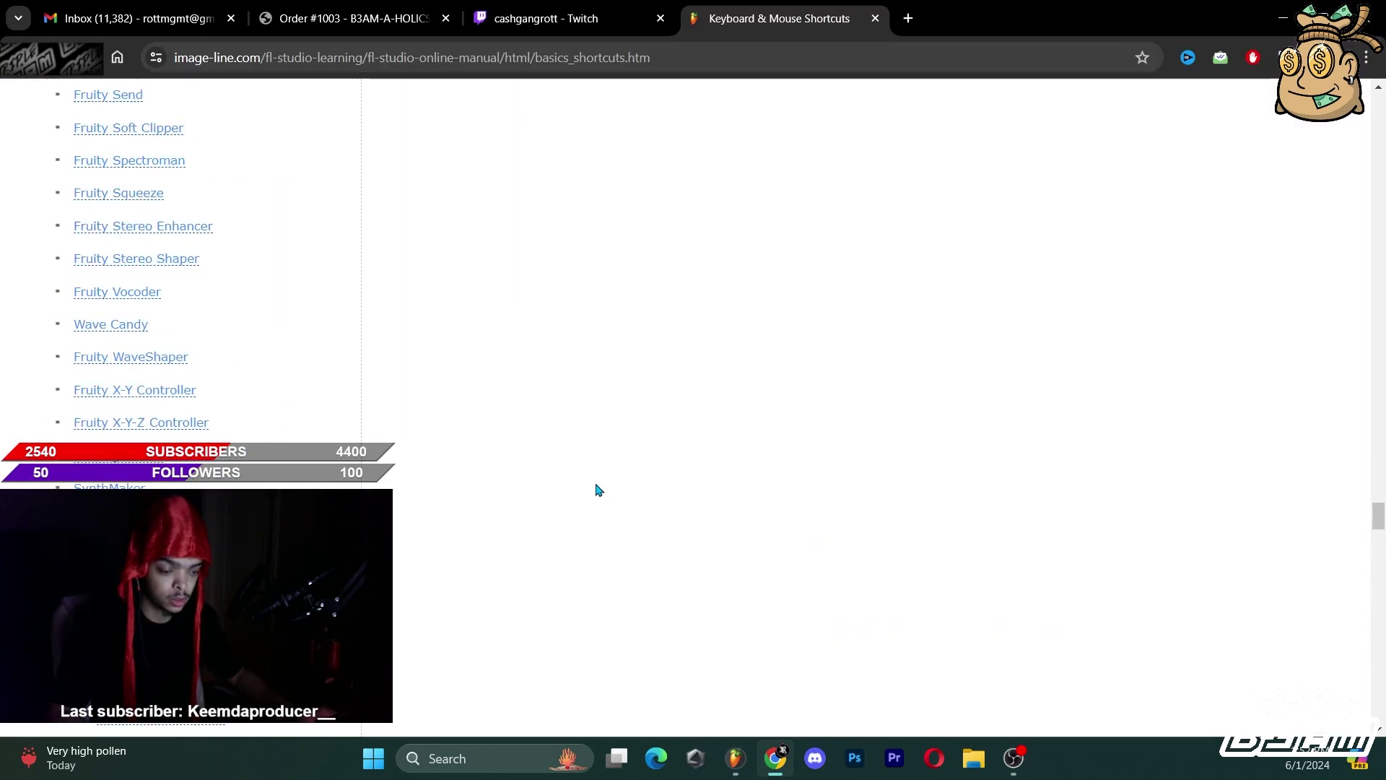
scroll(597, 490, "down", 2)
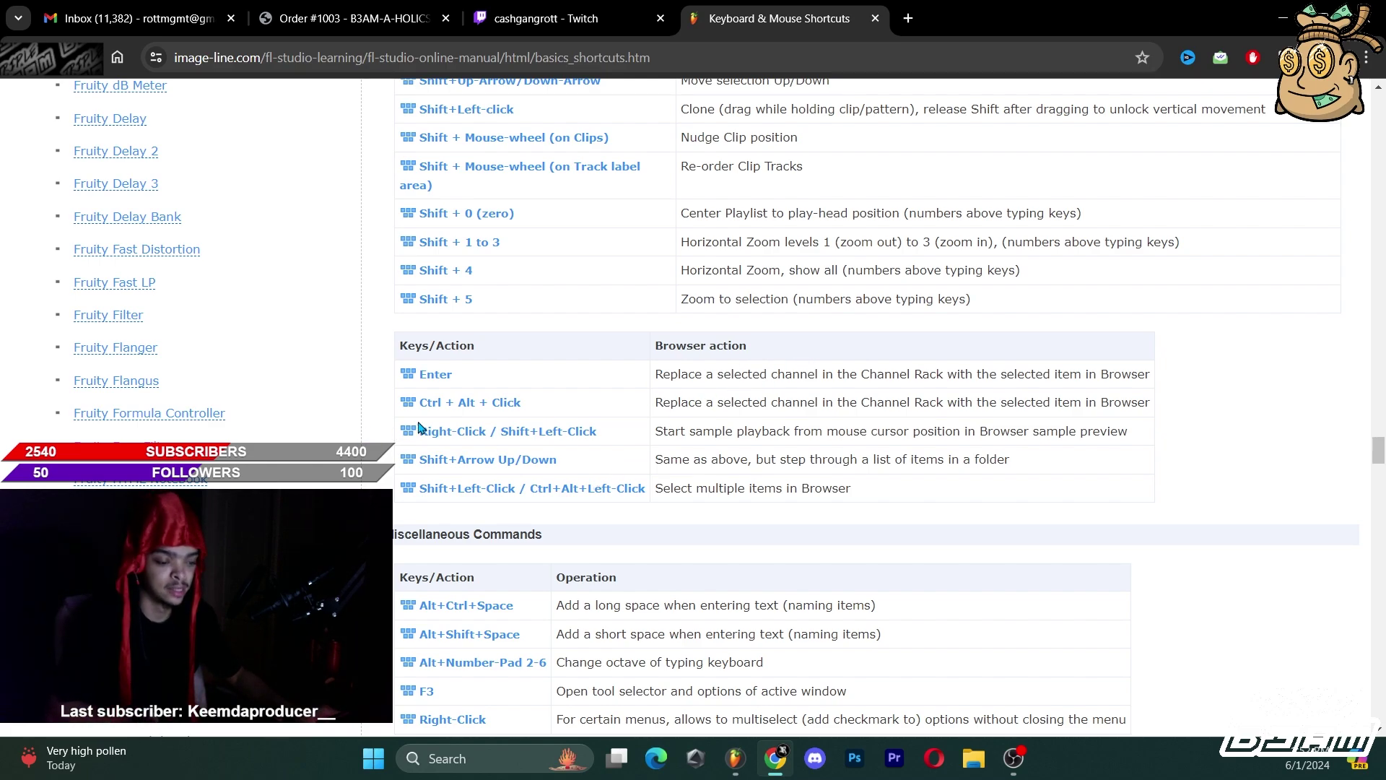
scroll(433, 442, "down", 3)
scroll(445, 455, "up", 5)
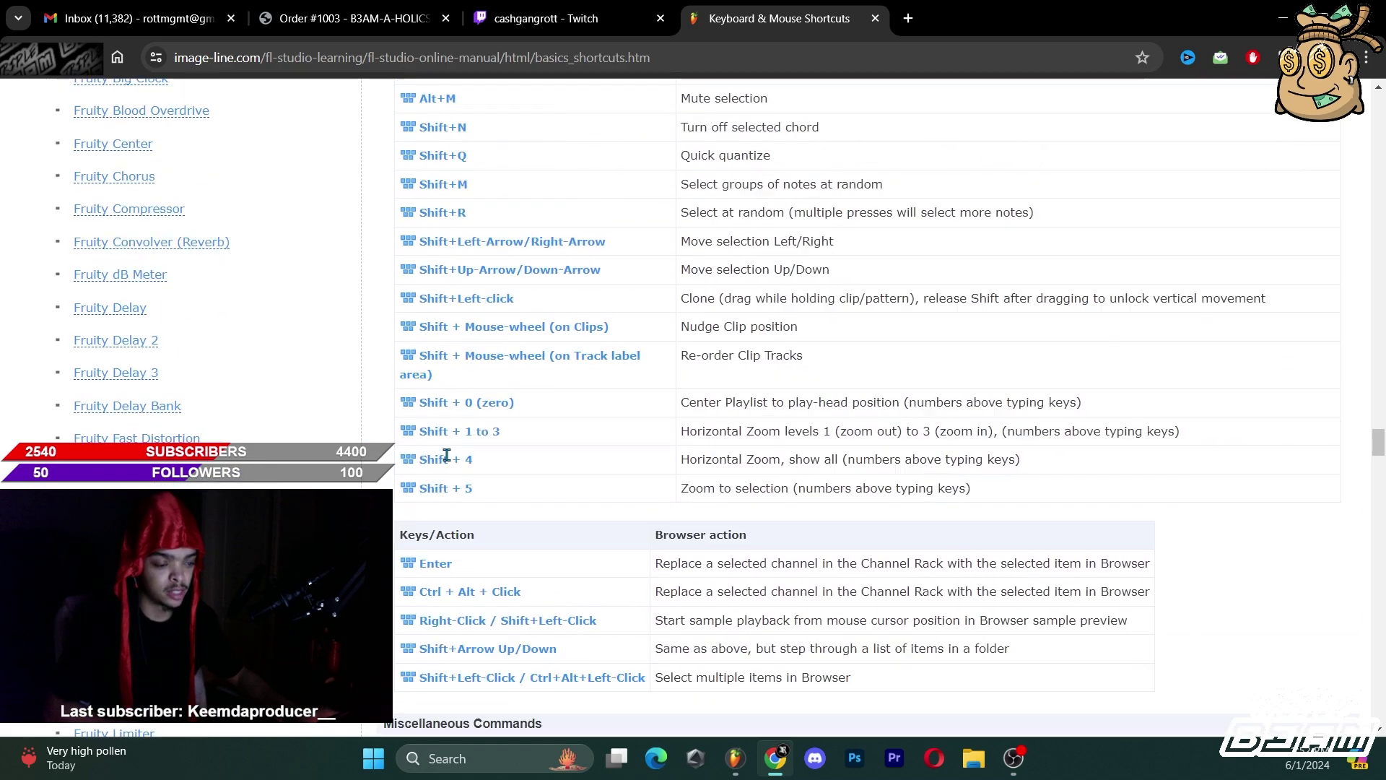
scroll(447, 457, "up", 20)
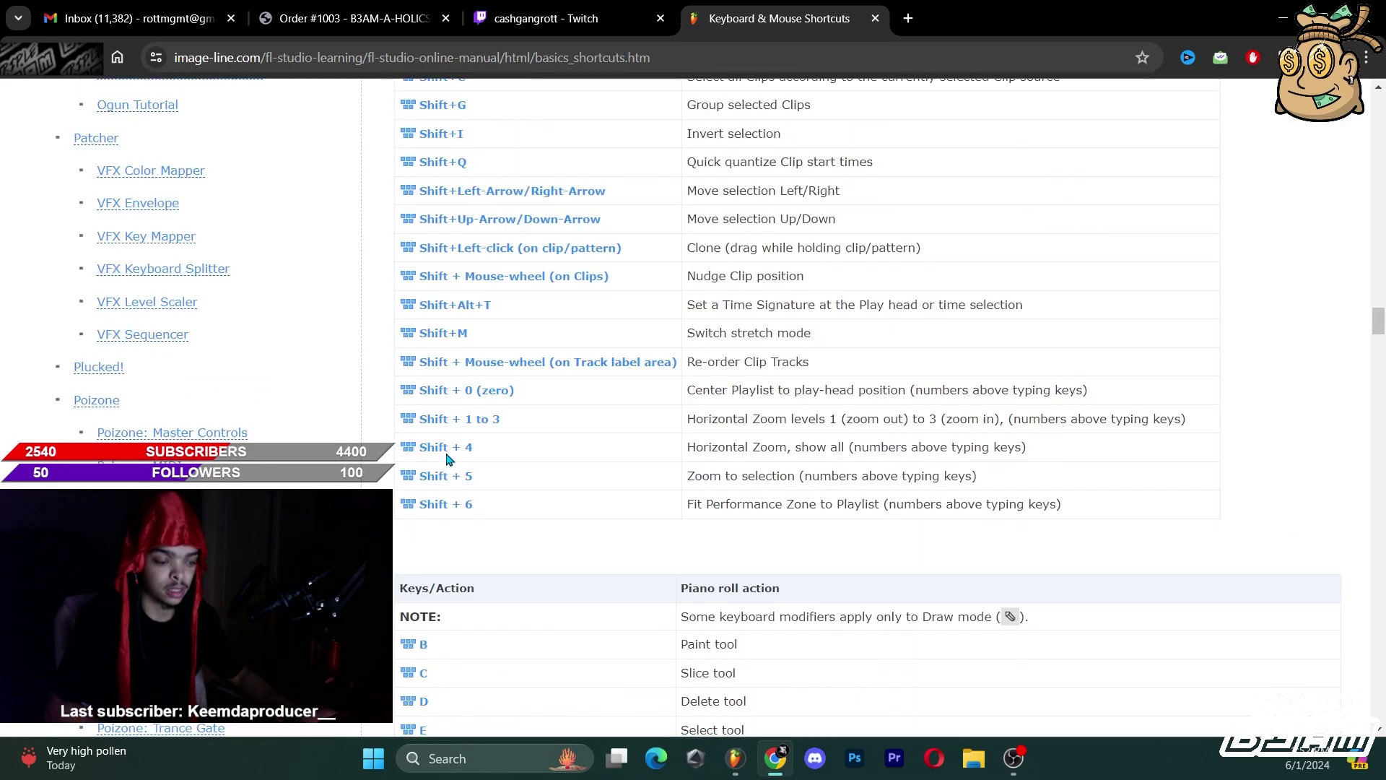
scroll(446, 456, "up", 20)
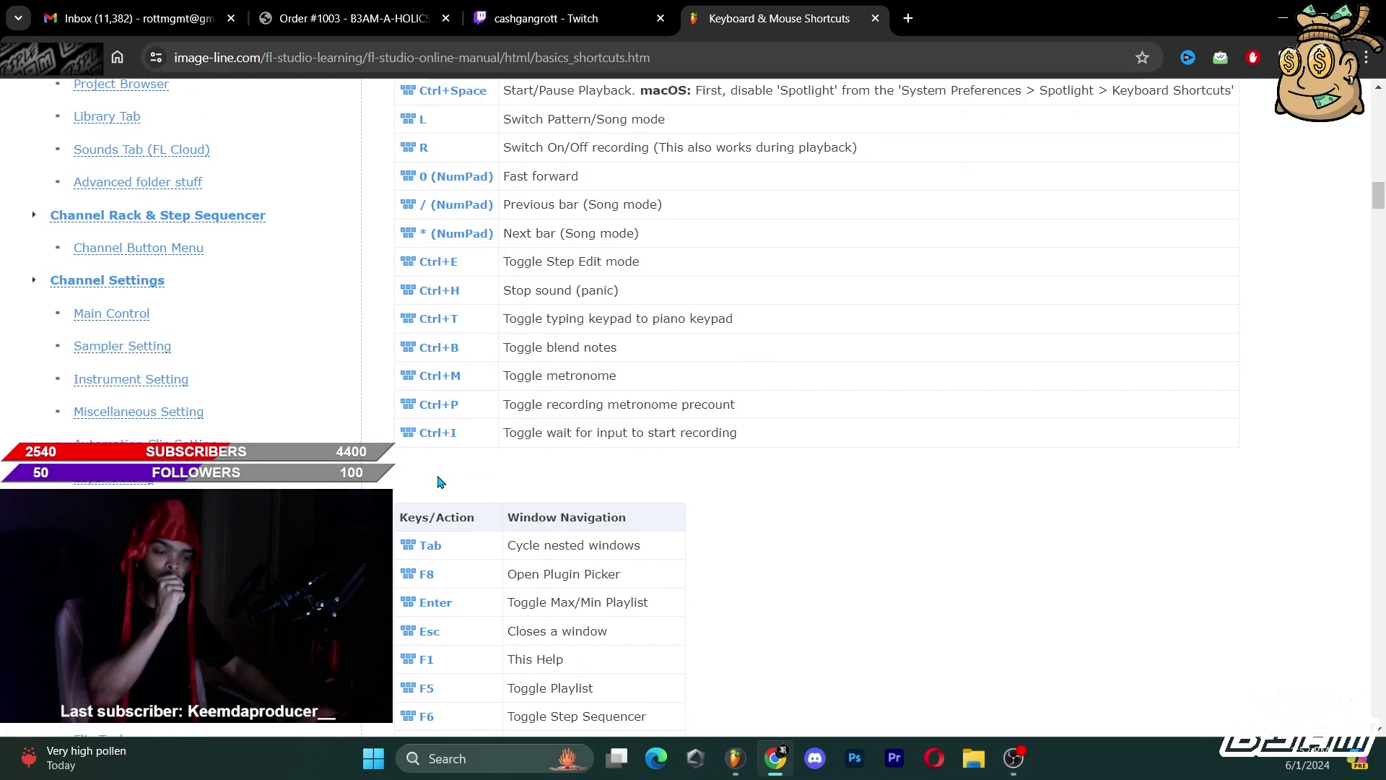
scroll(439, 483, "up", 15)
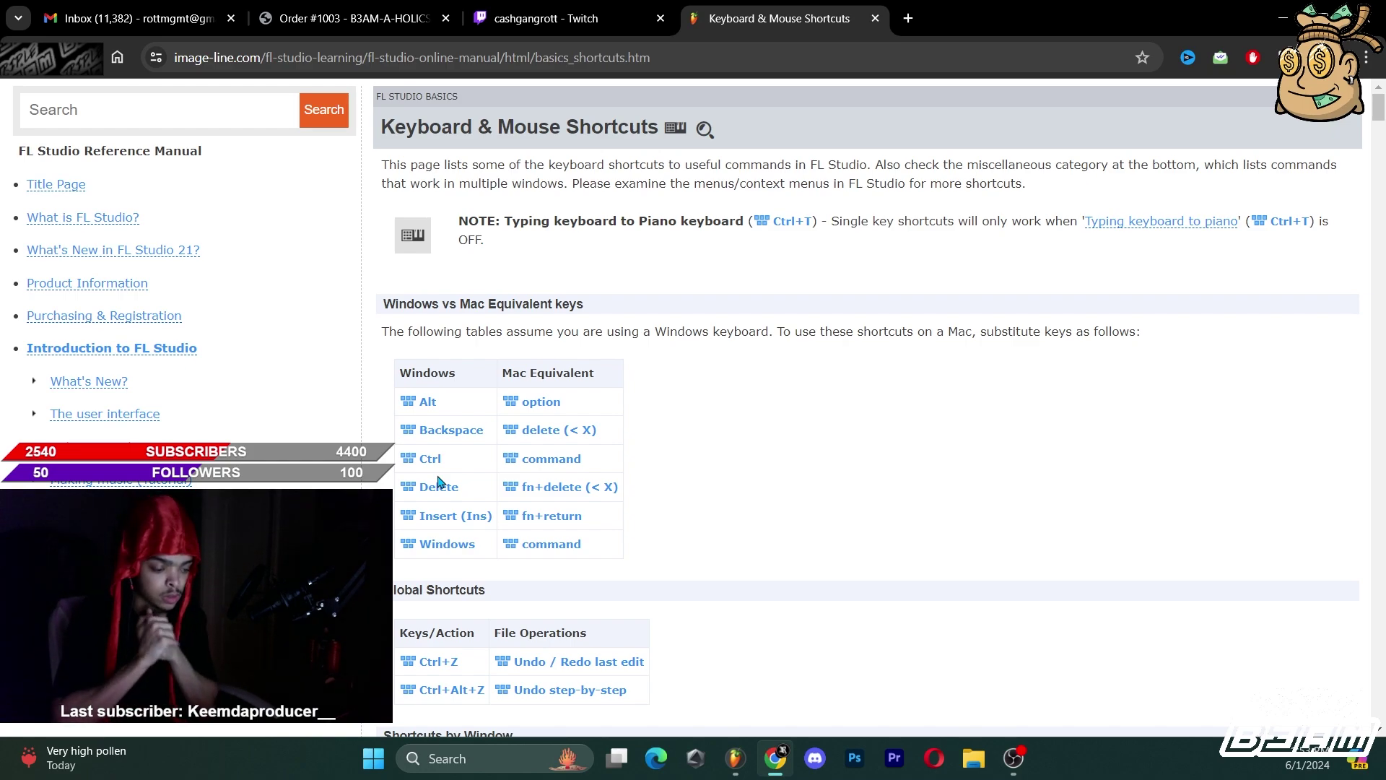
scroll(575, 538, "down", 15)
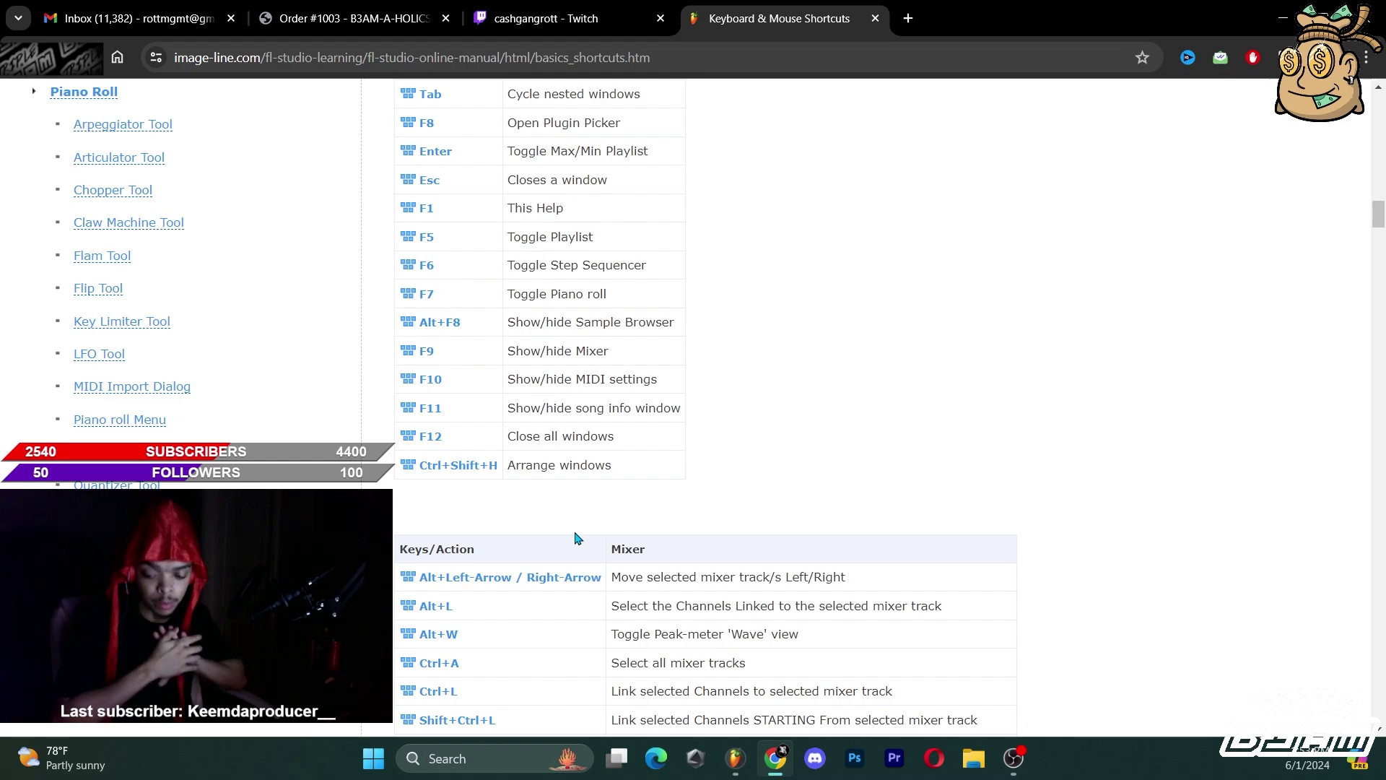